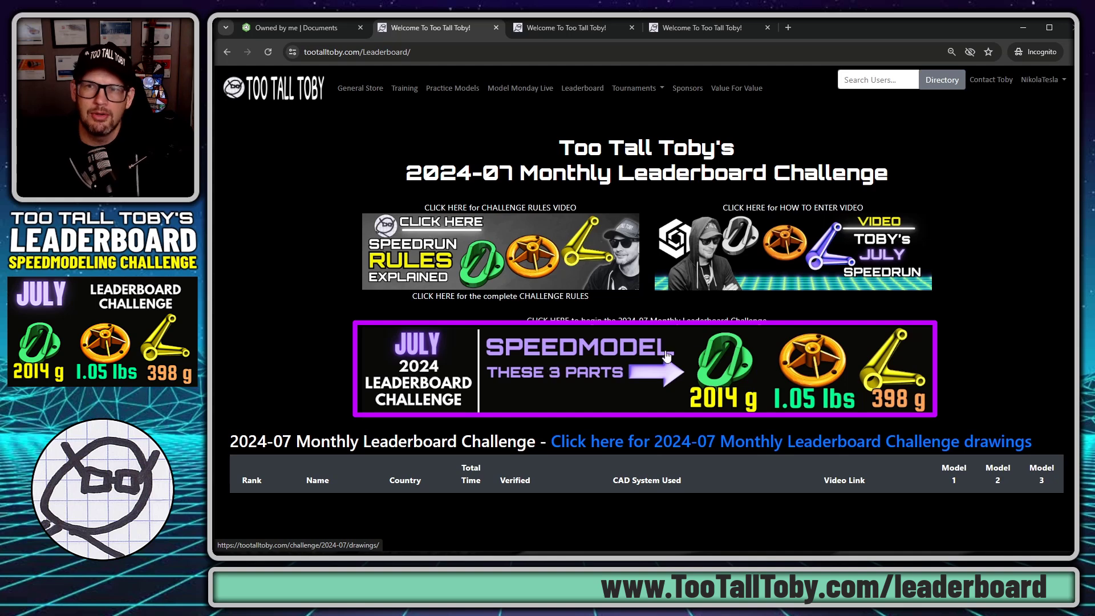
Edit the user profile to use Onshape as the CAD system and save the changes.
left_click(1054, 90)
left_click(1018, 135)
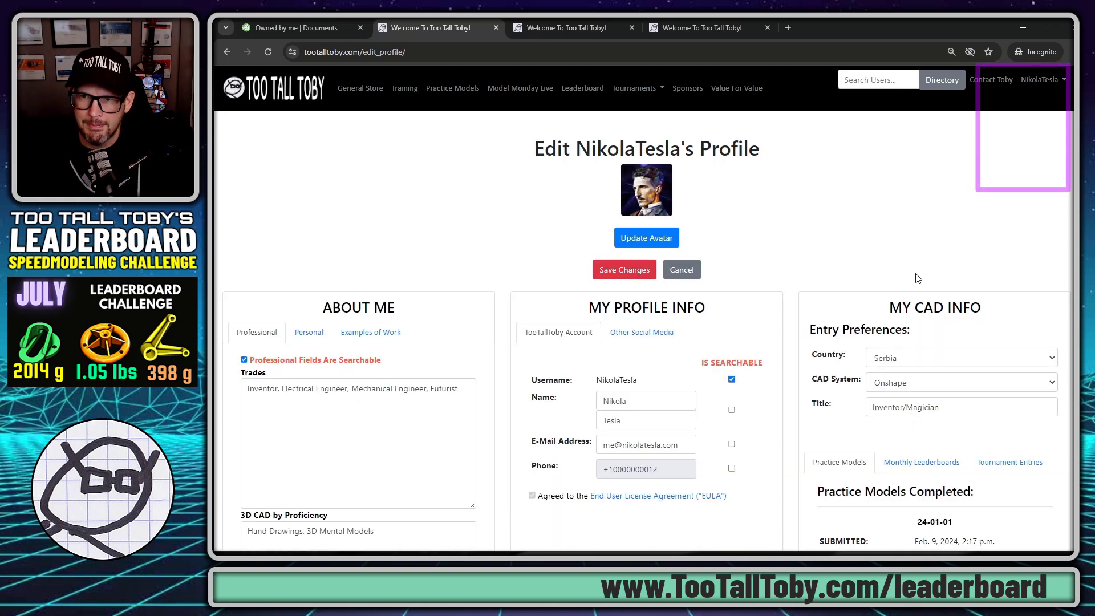
scroll(917, 278, "down", 1)
left_click(919, 325)
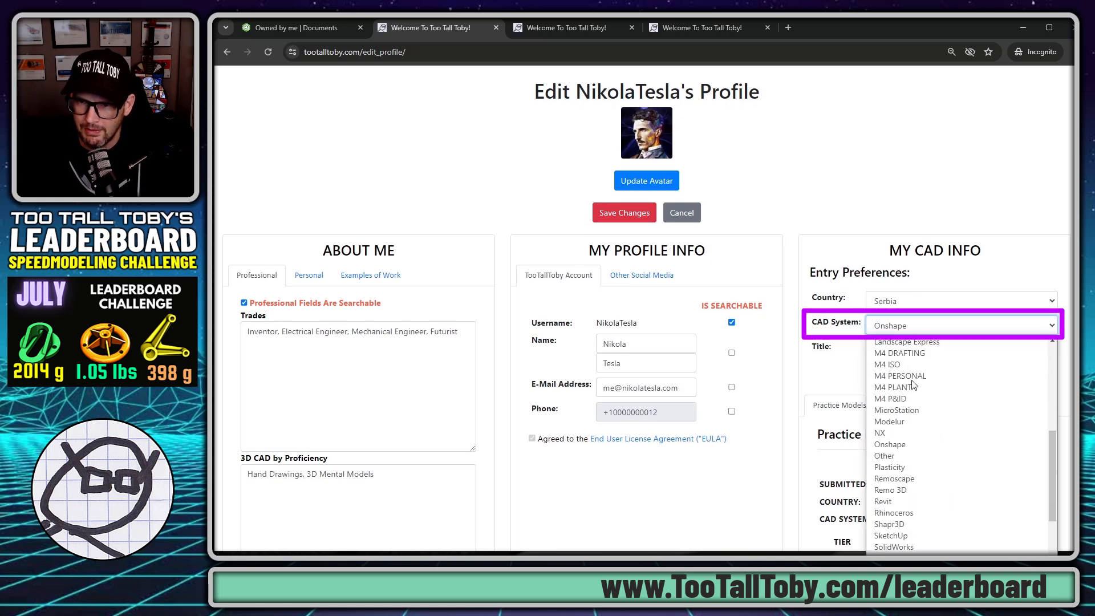
left_click(920, 446)
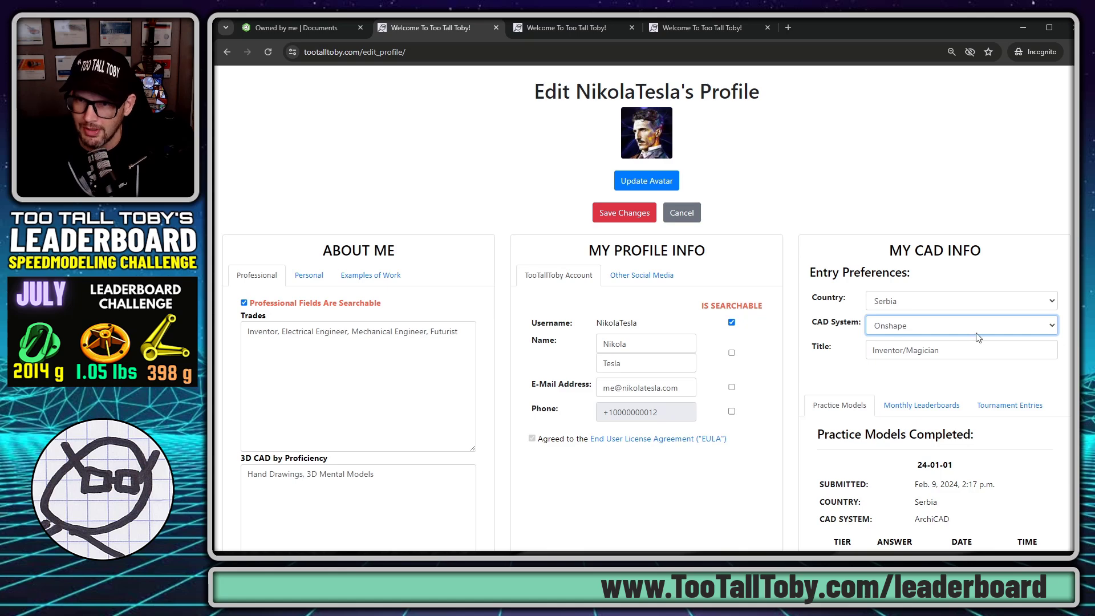
left_click(623, 206)
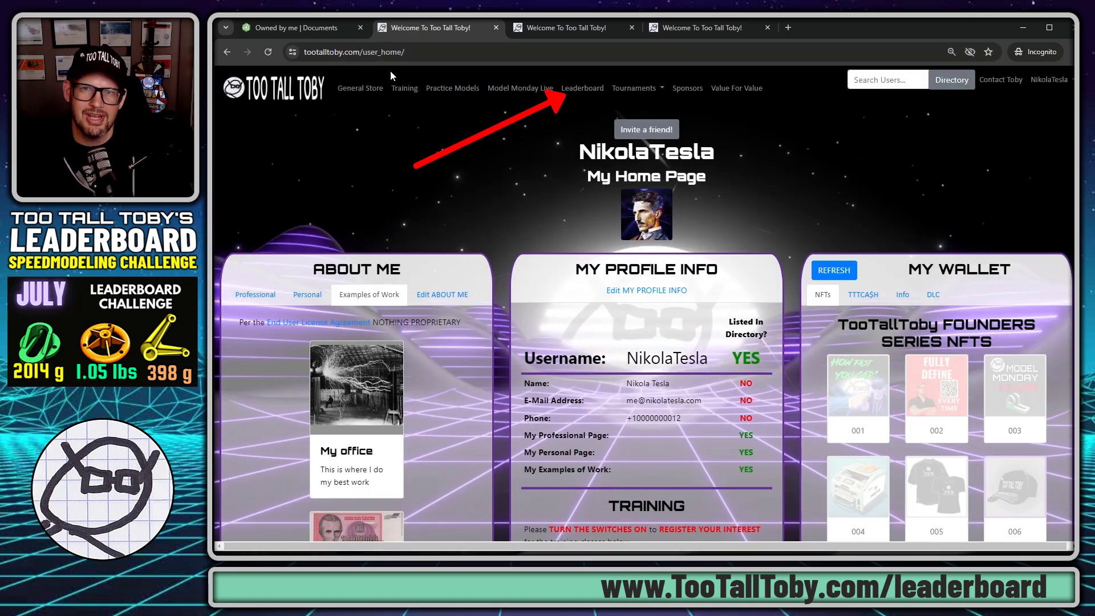
Return to the leaderboard page and open the 2024-07 Monthly Leaderboard Challenge drawings.
left_click(587, 91)
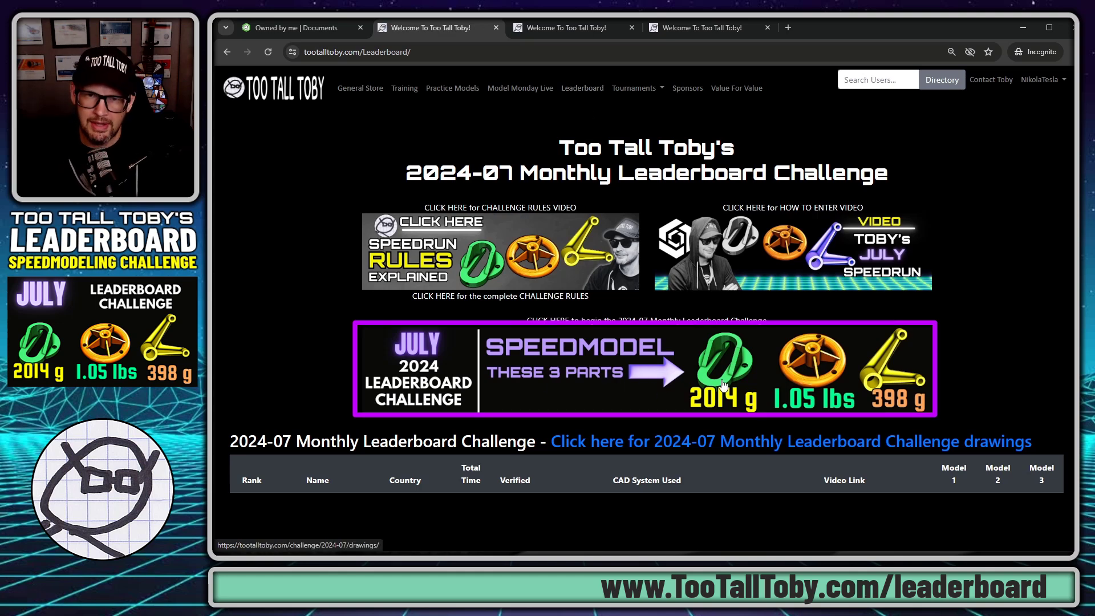
left_click(627, 381)
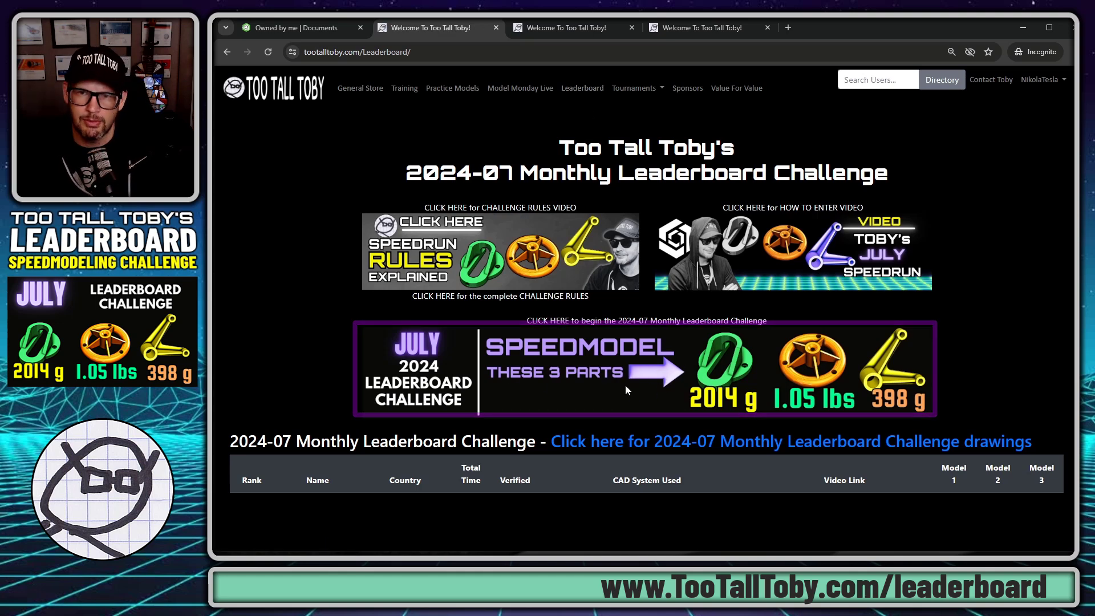
scroll(733, 276, "down", 1)
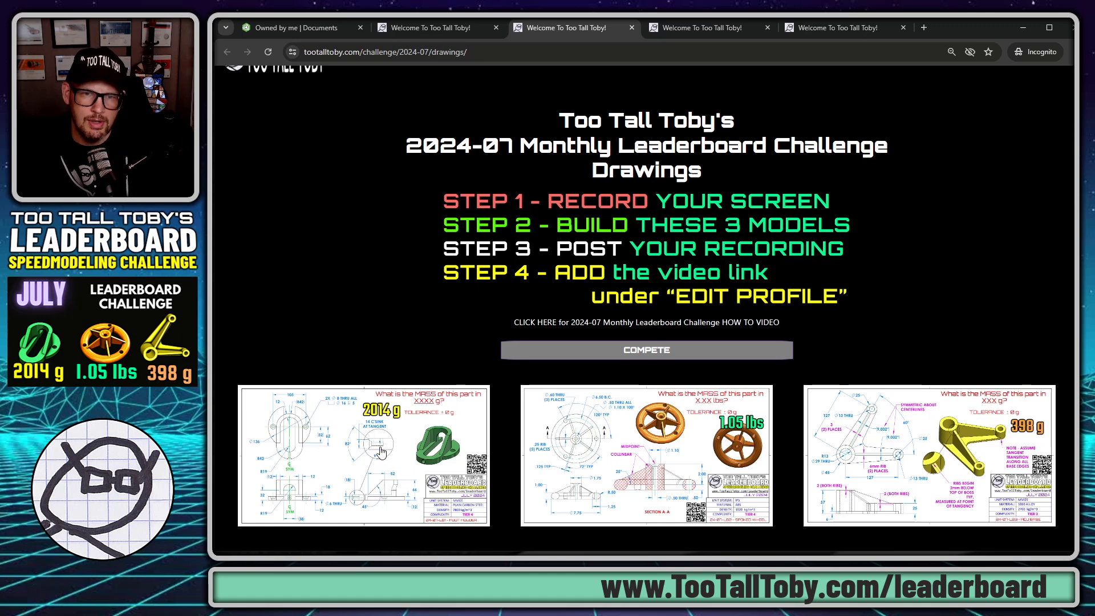
Open the full-size drawings of all three July challenge models, each in its own browser tab.
left_click(401, 442)
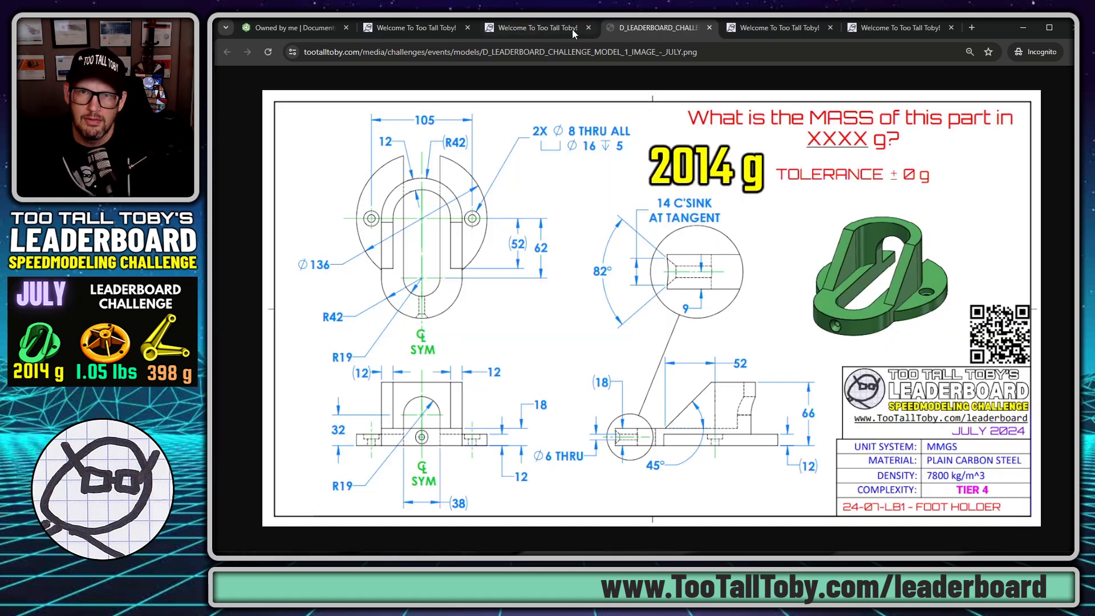
left_click(552, 28)
left_click(641, 454)
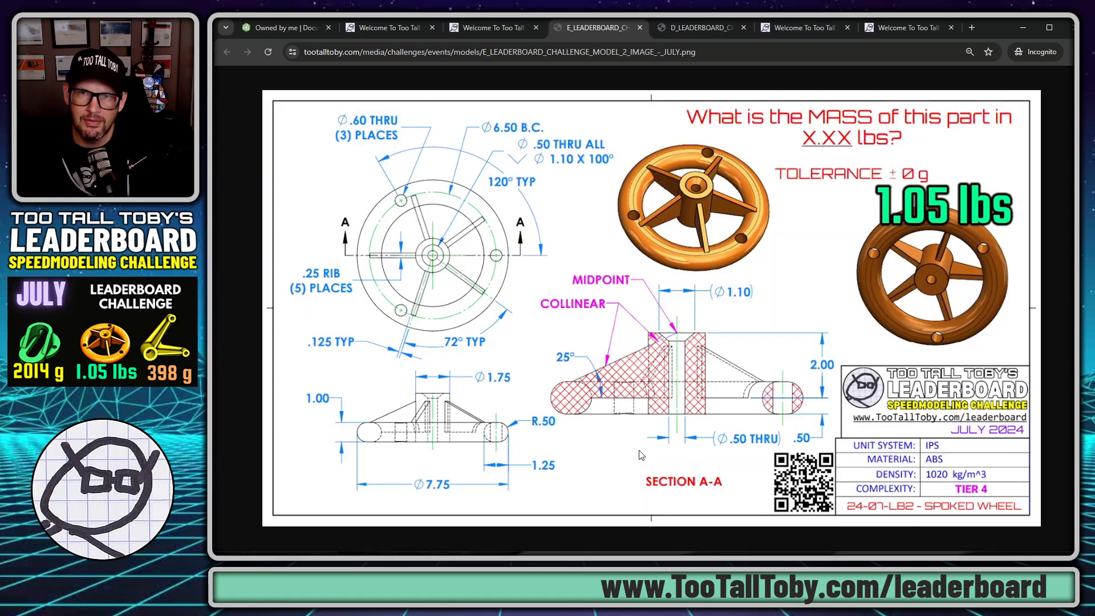
left_click(481, 30)
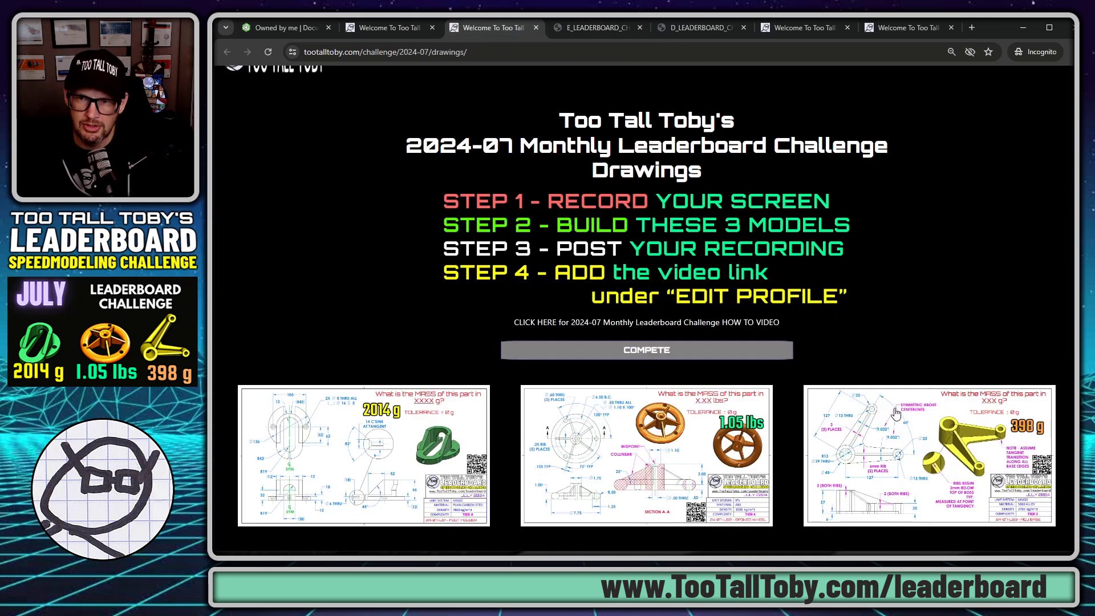
left_click(897, 413)
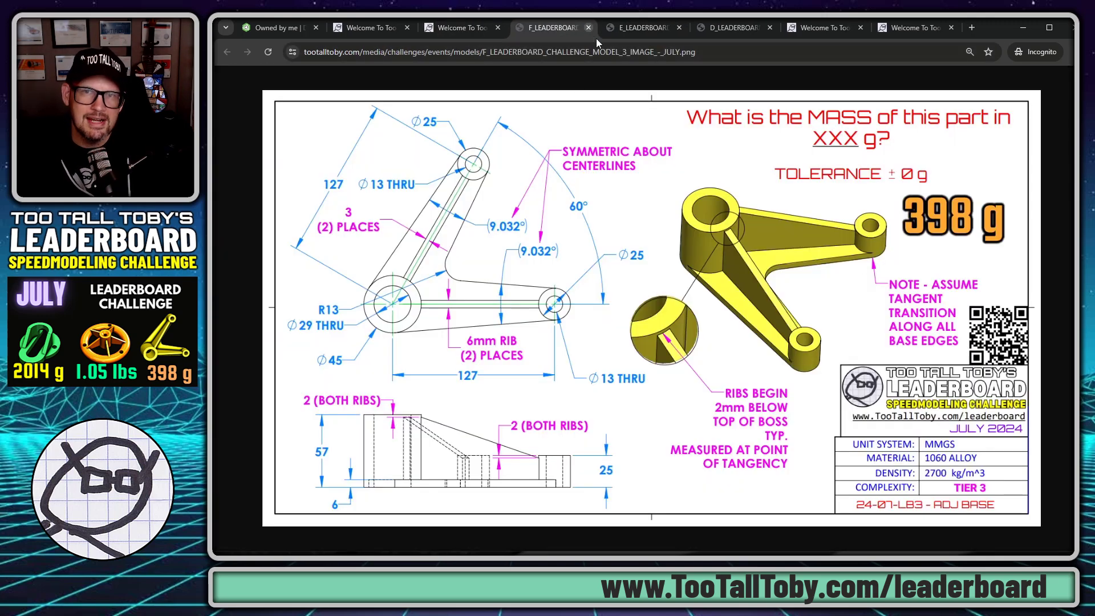
Move the three model drawing tabs out of the main browser window onto the other monitor.
left_click(588, 27)
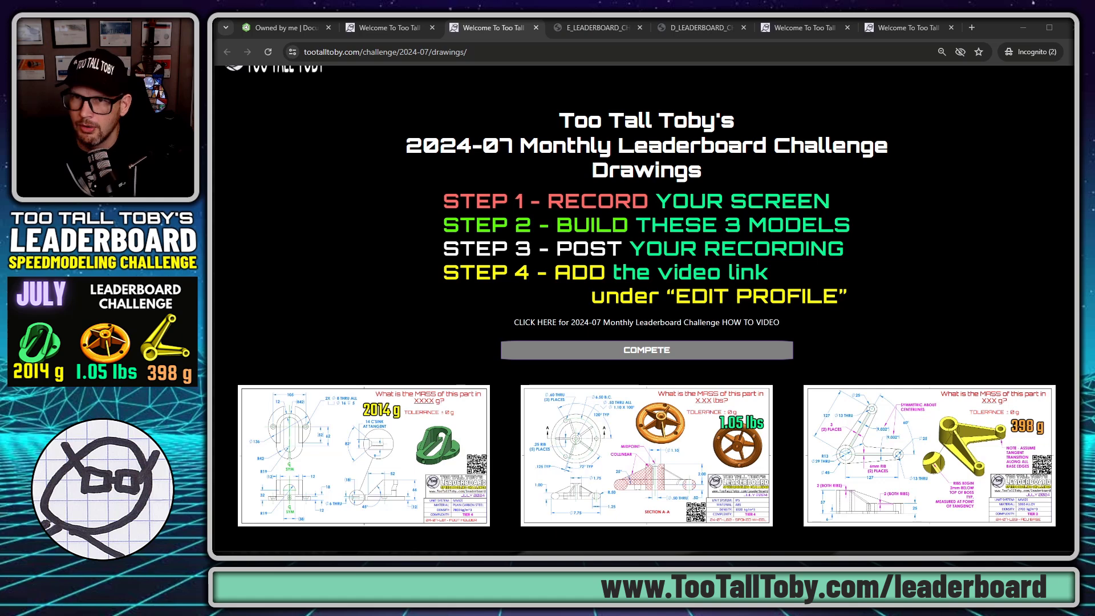
left_click_drag(594, 33, 1094, 86)
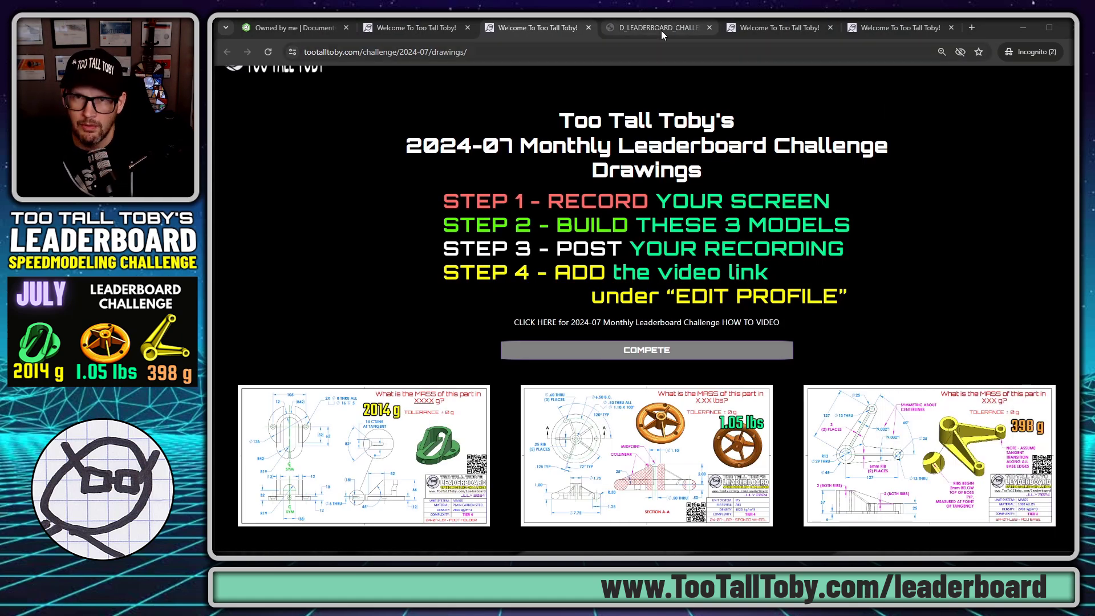
left_click_drag(647, 25, 1093, 97)
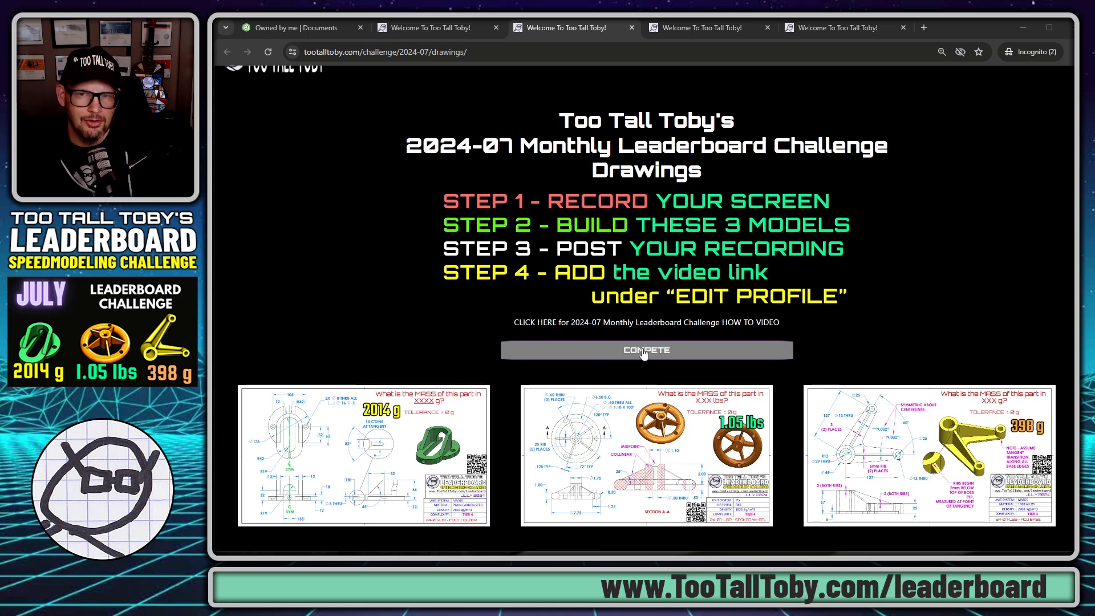
Enter the competition and place its entry timer page in a separate, narrow browser window.
left_click(655, 352)
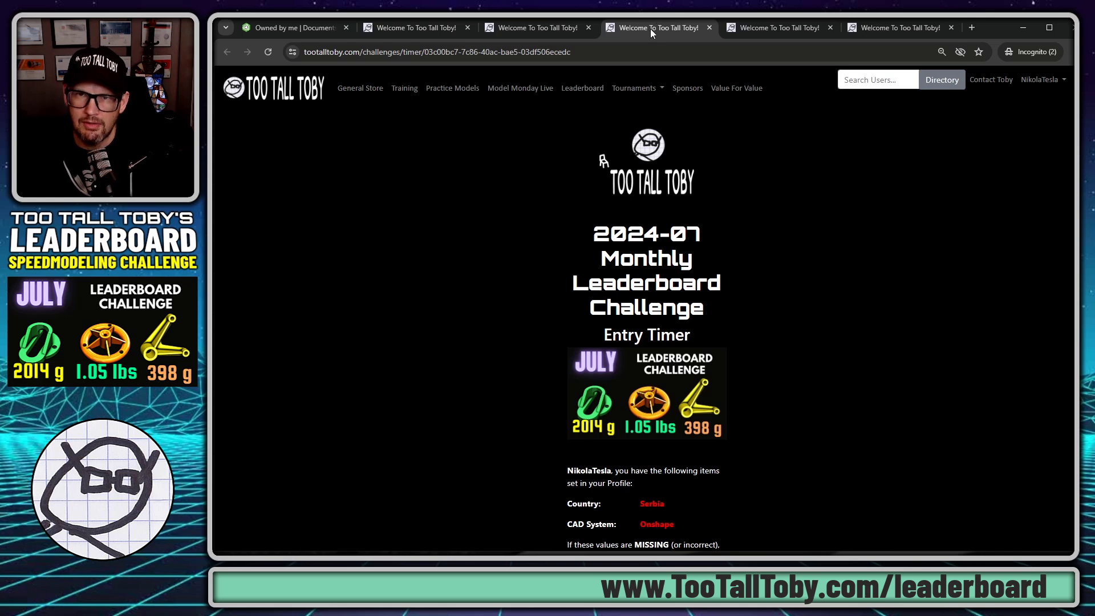
left_click_drag(650, 28, 317, 76)
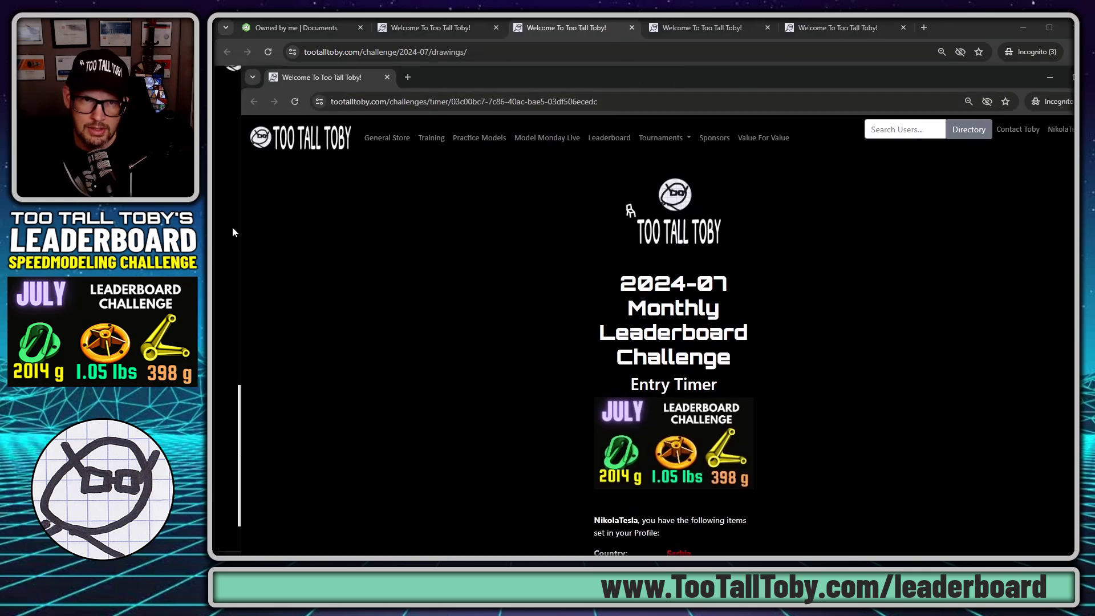
left_click_drag(237, 224, 818, 231)
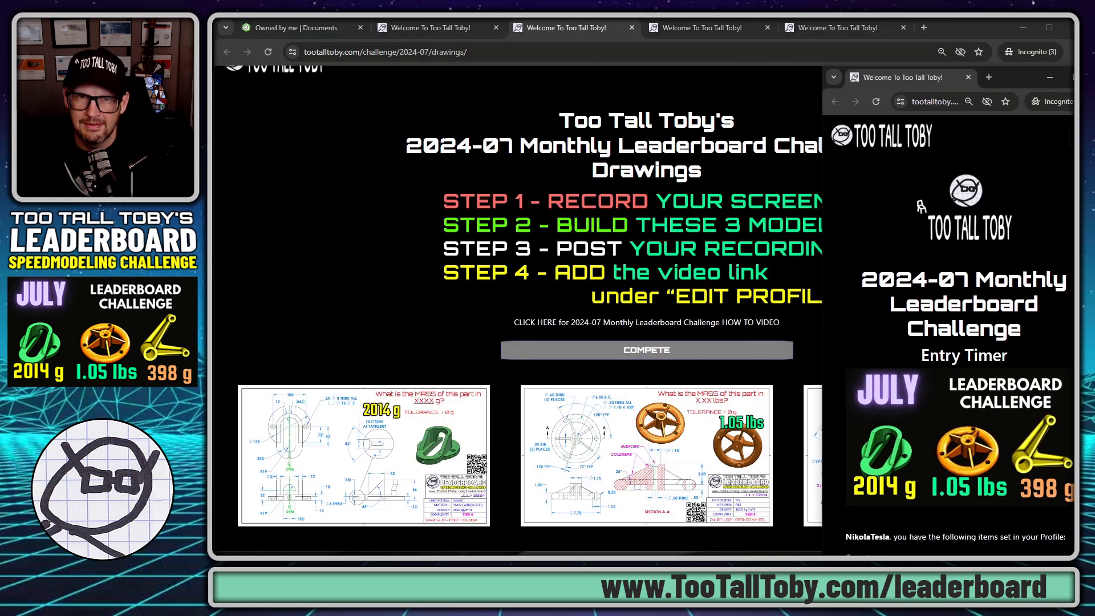
Switch to the Onshape documents page, narrow its window to sit beside the timer, and raise the timer window.
left_click(296, 28)
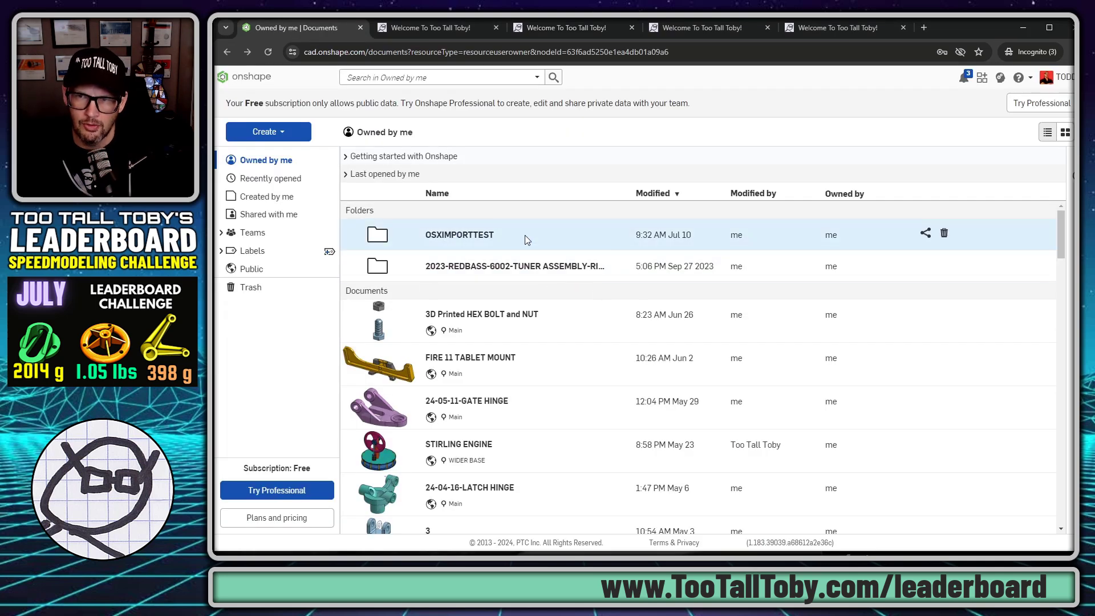
left_click_drag(1075, 398, 836, 398)
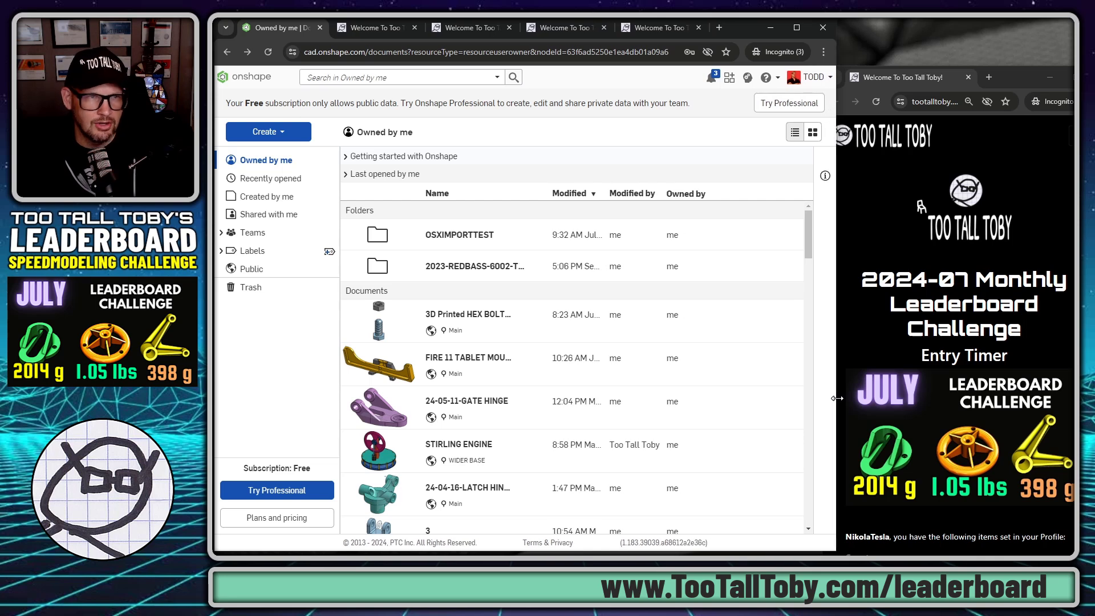
left_click_drag(919, 78, 910, 24)
Reduce the entry timer page's zoom to 75% and bring its start control and model timers into view.
scroll(944, 303, "down", 4)
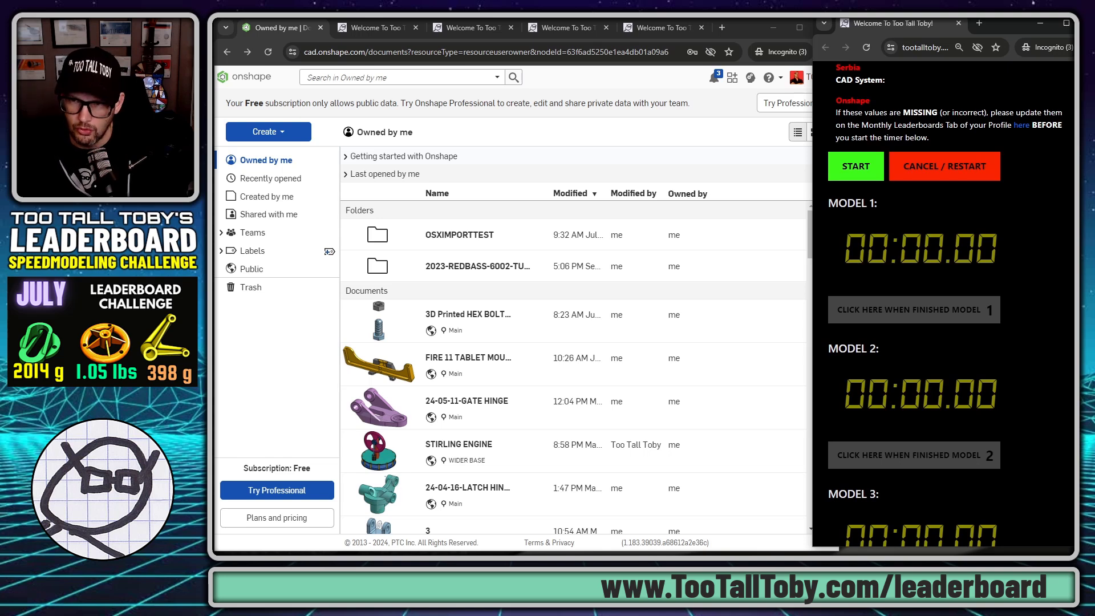
key("ctrl+minus")
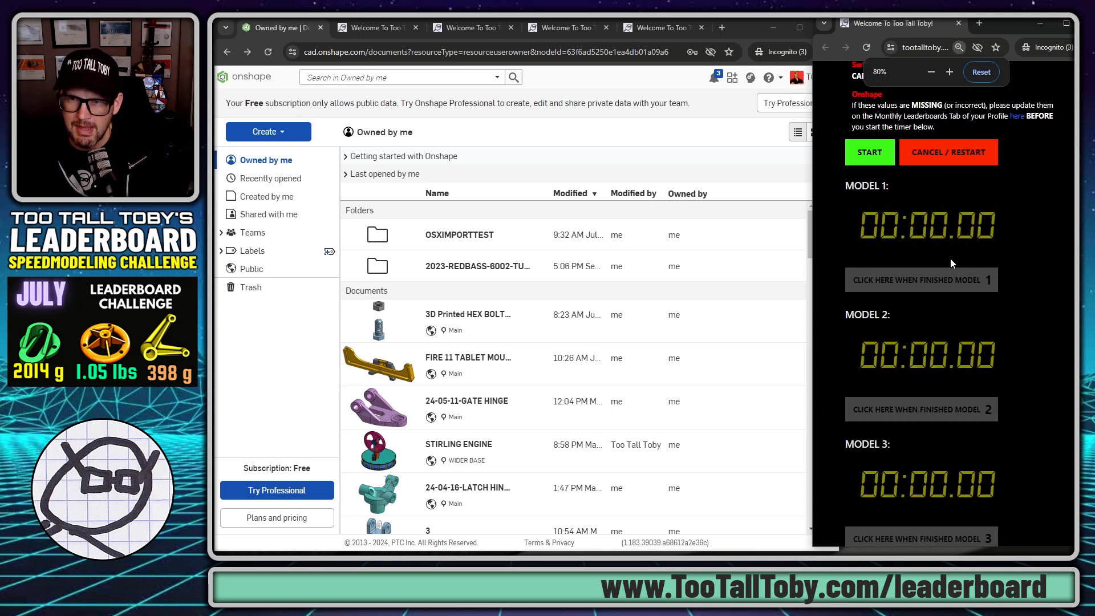
key("ctrl+minus")
key("ctrl+plus")
key("ctrl+plus")
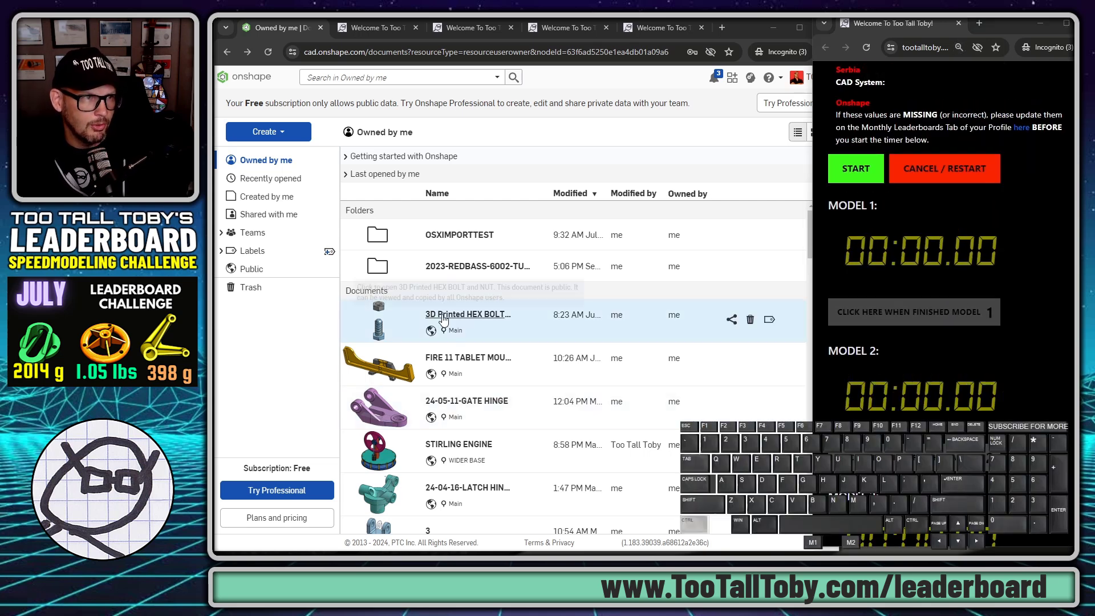
key("ctrl+minus")
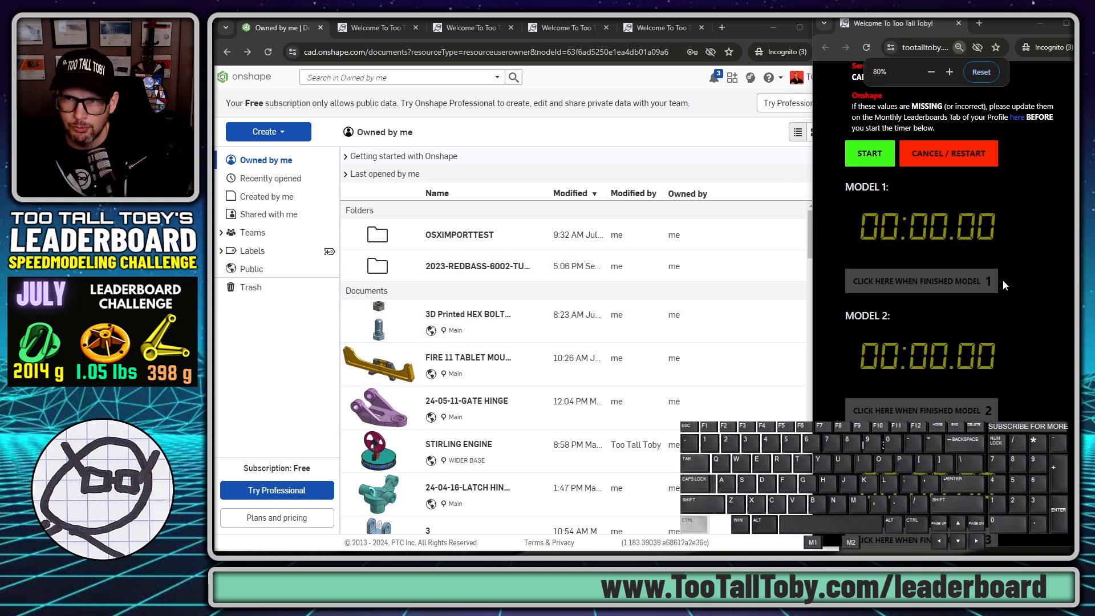
key("ctrl+minus")
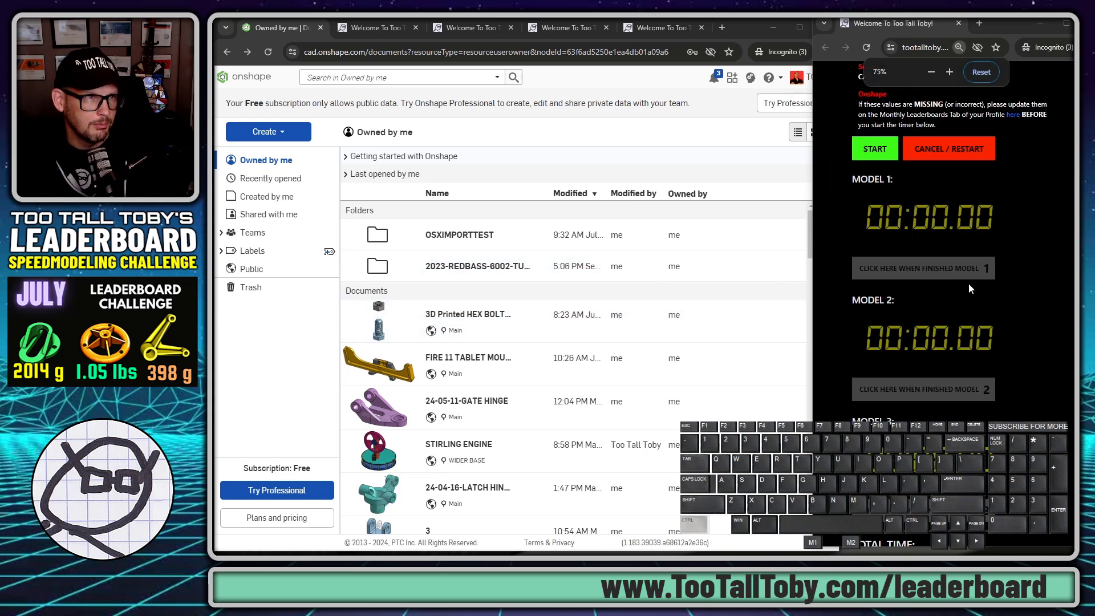
scroll(994, 176, "down", 1)
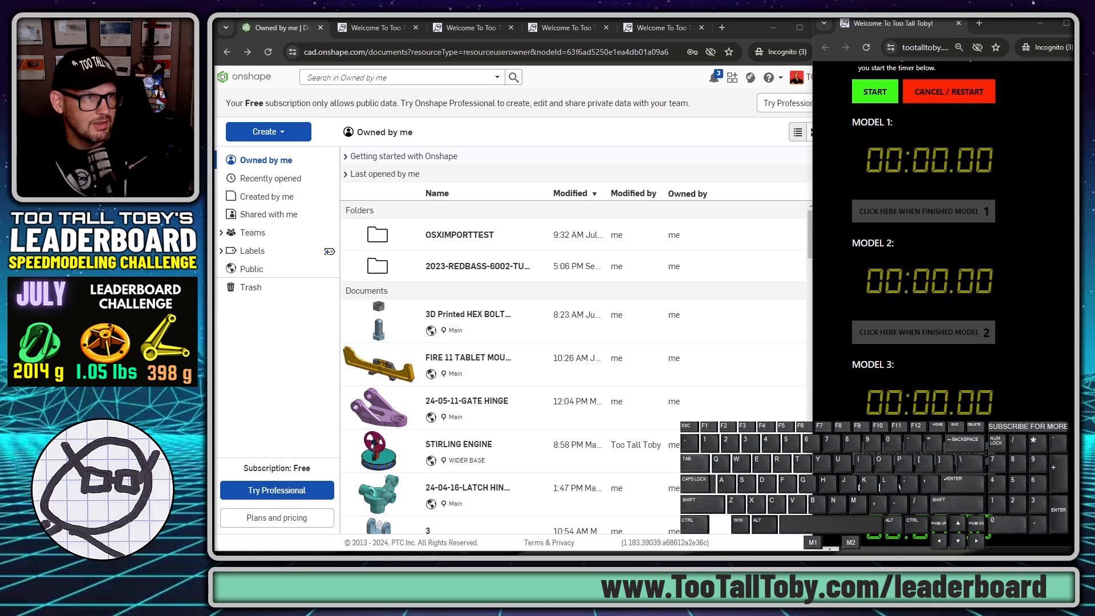
Shift the timer window farther aside and widen the Onshape window to fill the gap between them.
key("ctrl")
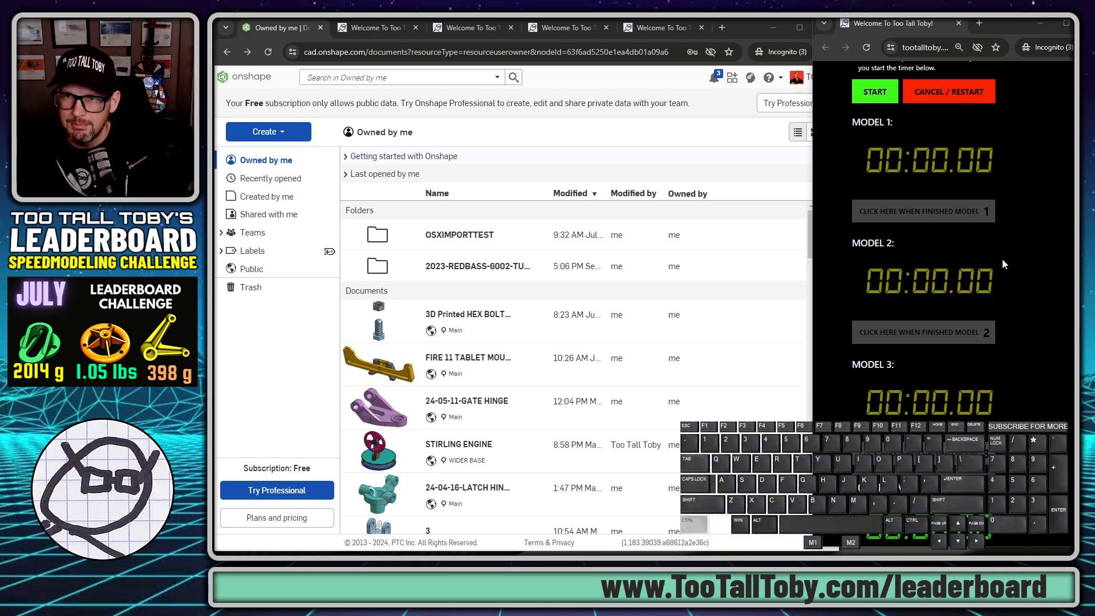
left_click_drag(924, 27, 978, 18)
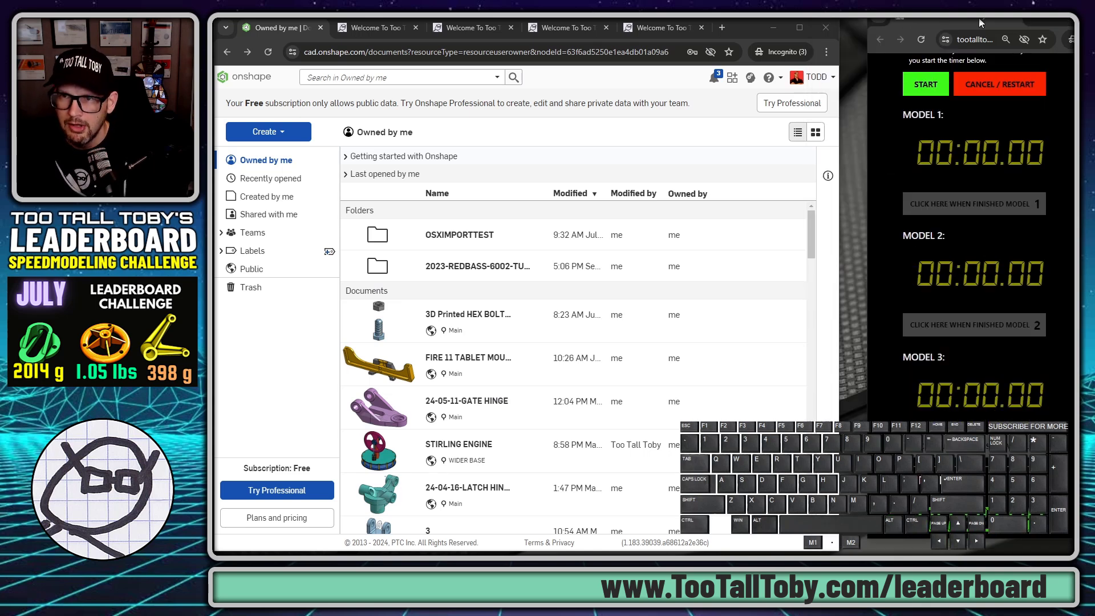
left_click_drag(838, 267, 877, 255)
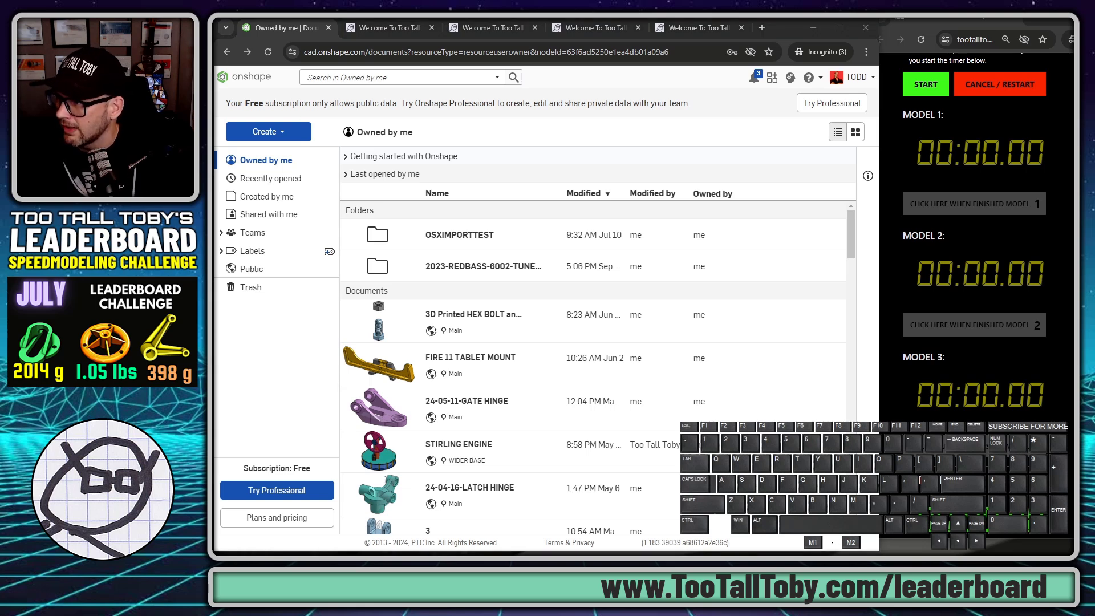
Bring up the drawings window, check the three model drawings, and minimize the window.
left_click_drag(1026, 85, 760, 81)
left_click(442, 80)
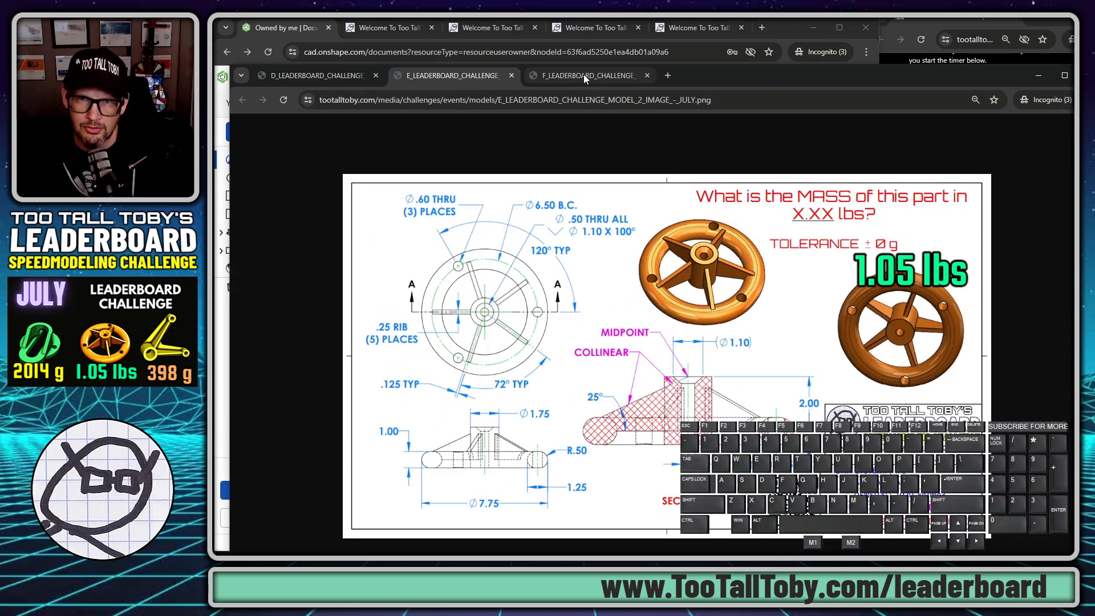
left_click(588, 75)
left_click(320, 79)
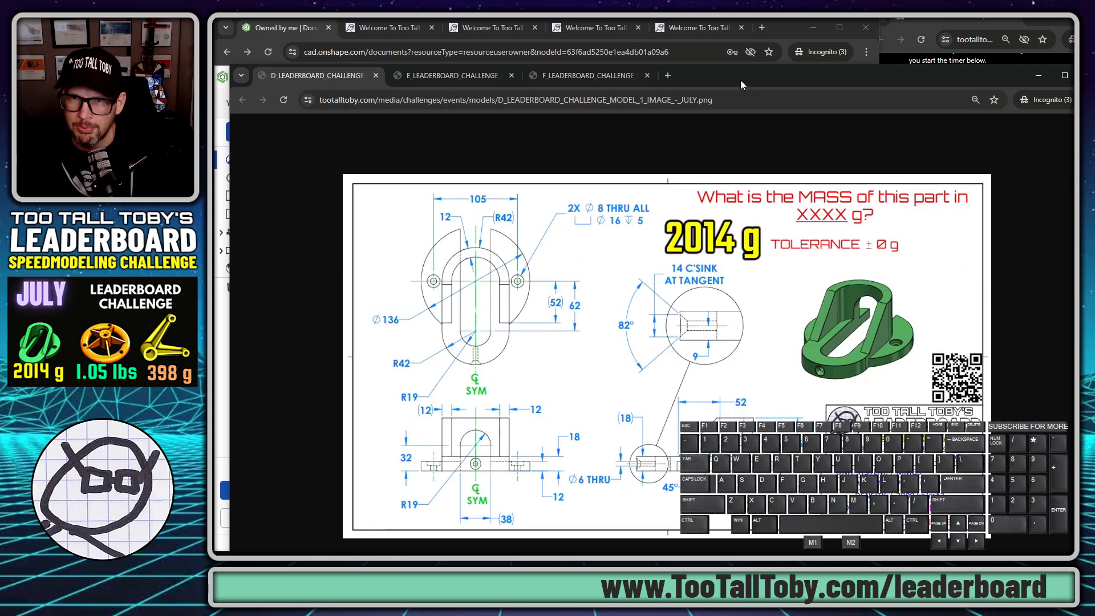
left_click(1037, 75)
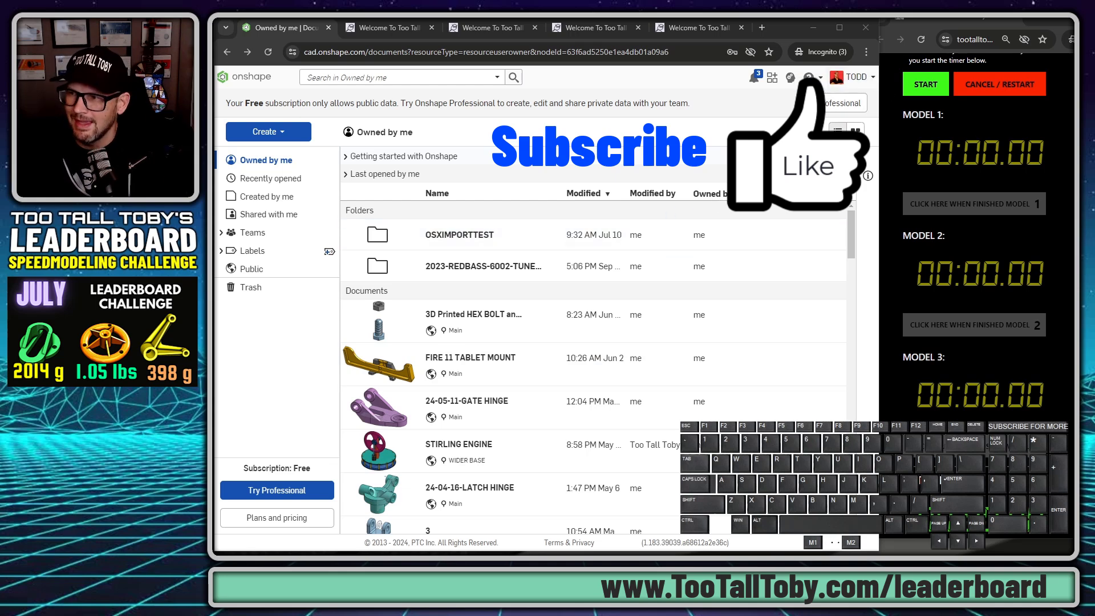
Start the challenge timer and create a new public Onshape document named 01.
left_click(956, 136)
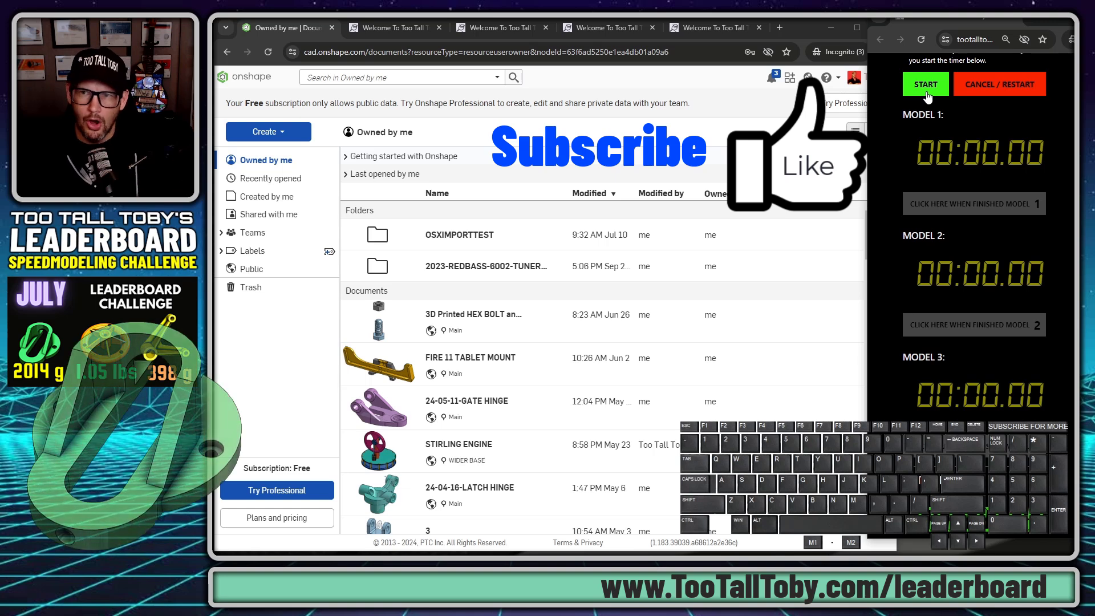
left_click(926, 91)
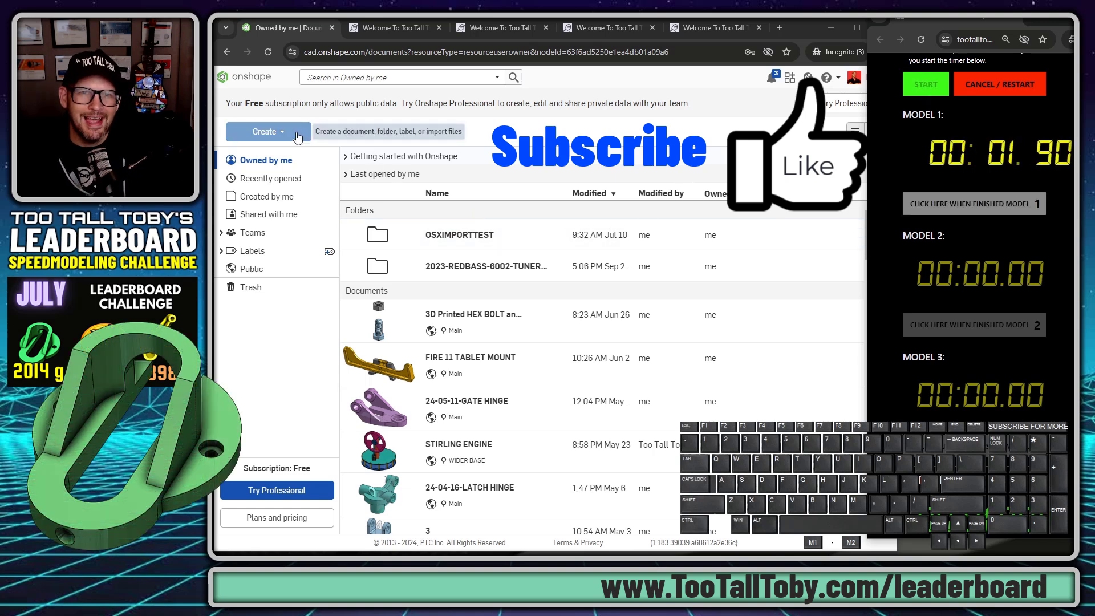
left_click(296, 132)
left_click(276, 151)
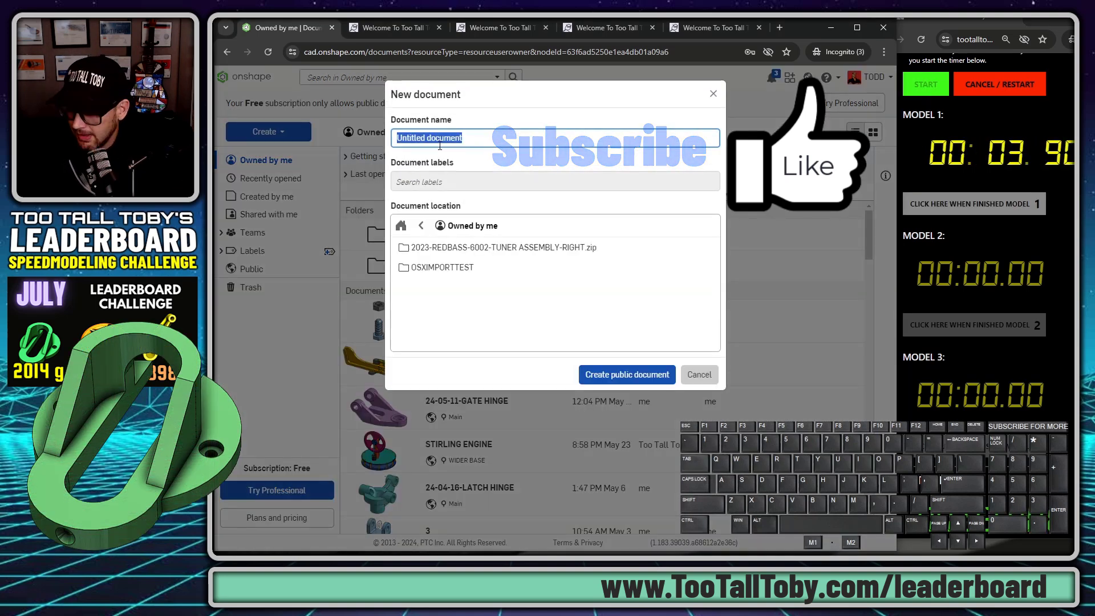
type("33")
key("Return")
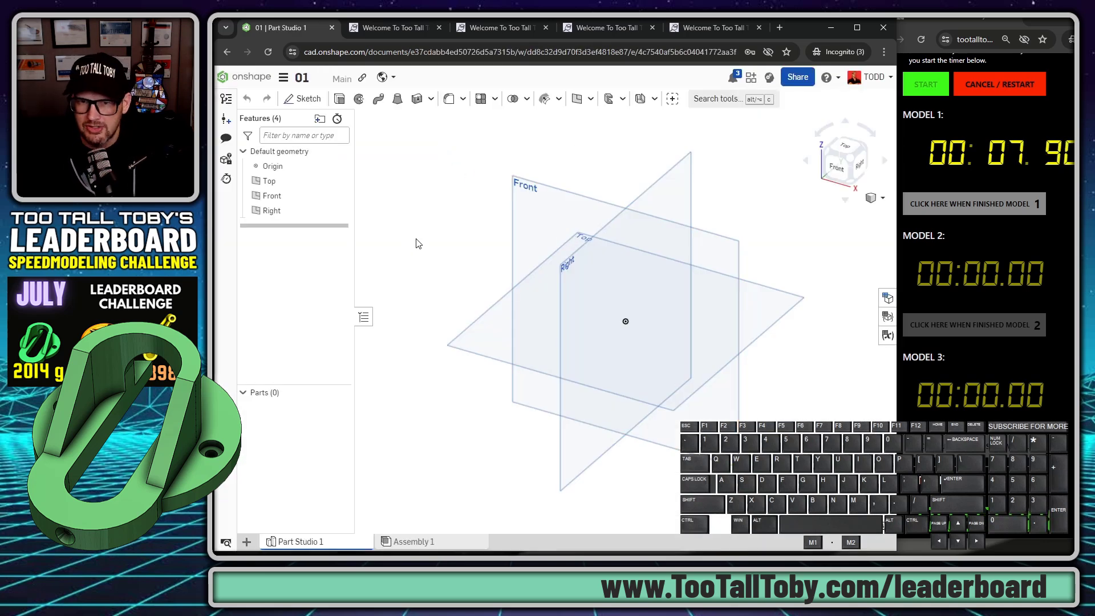
Start a sketch on the Top plane and draw a 62 mm vertical line upward from the origin.
left_click(484, 323)
left_click(494, 324)
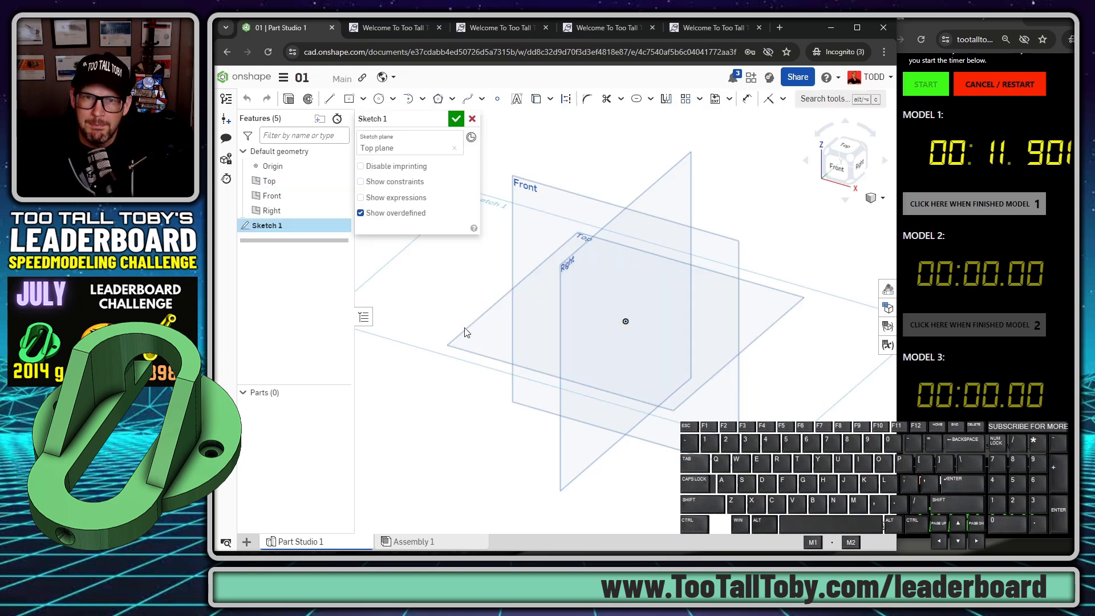
key("n")
key("s")
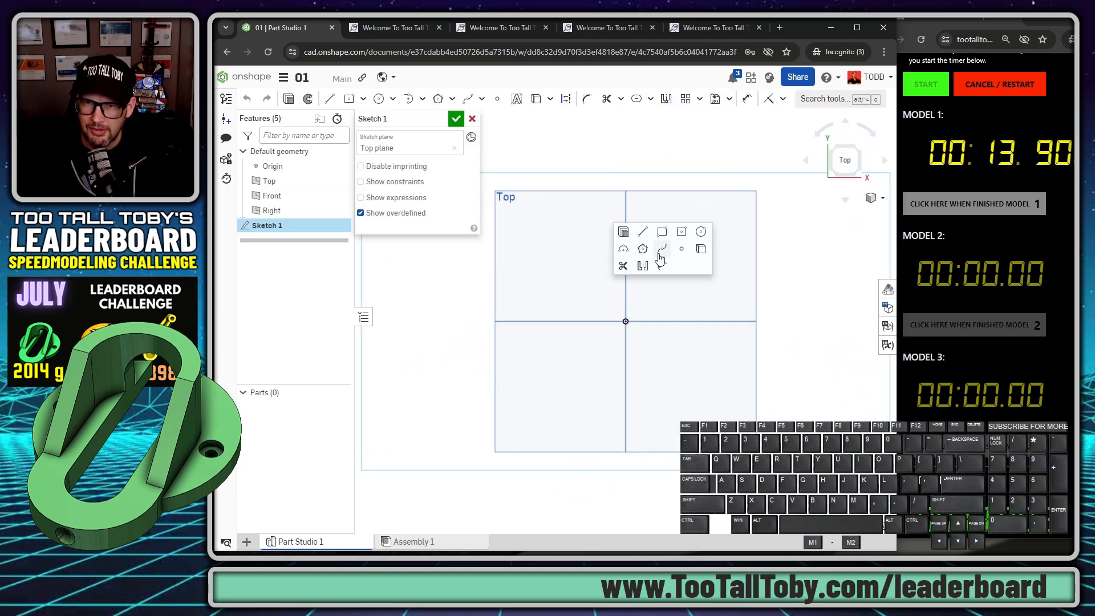
left_click(643, 234)
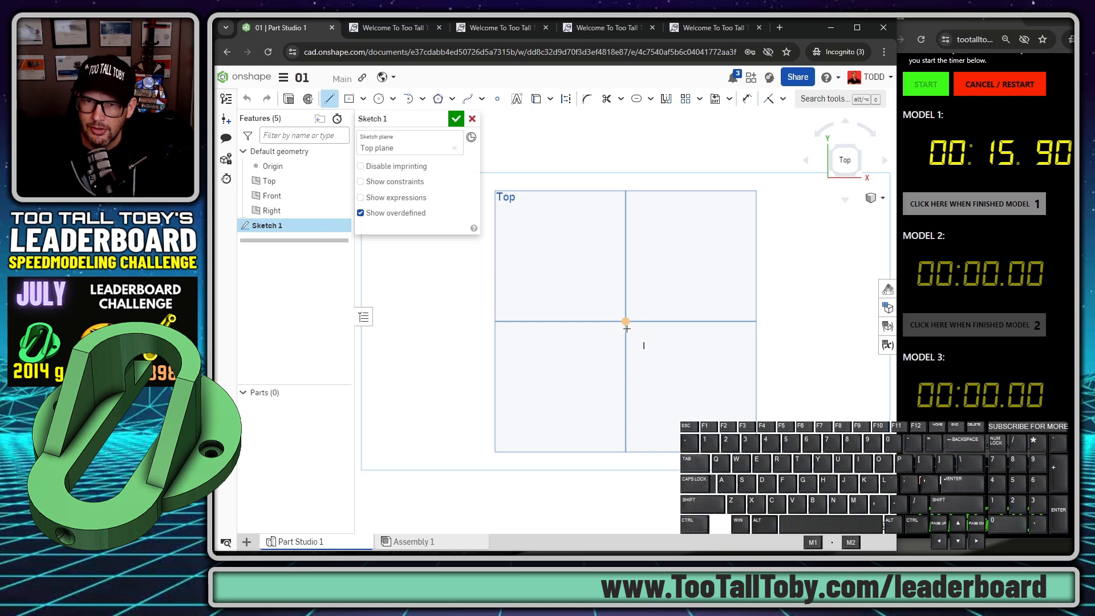
left_click(626, 325)
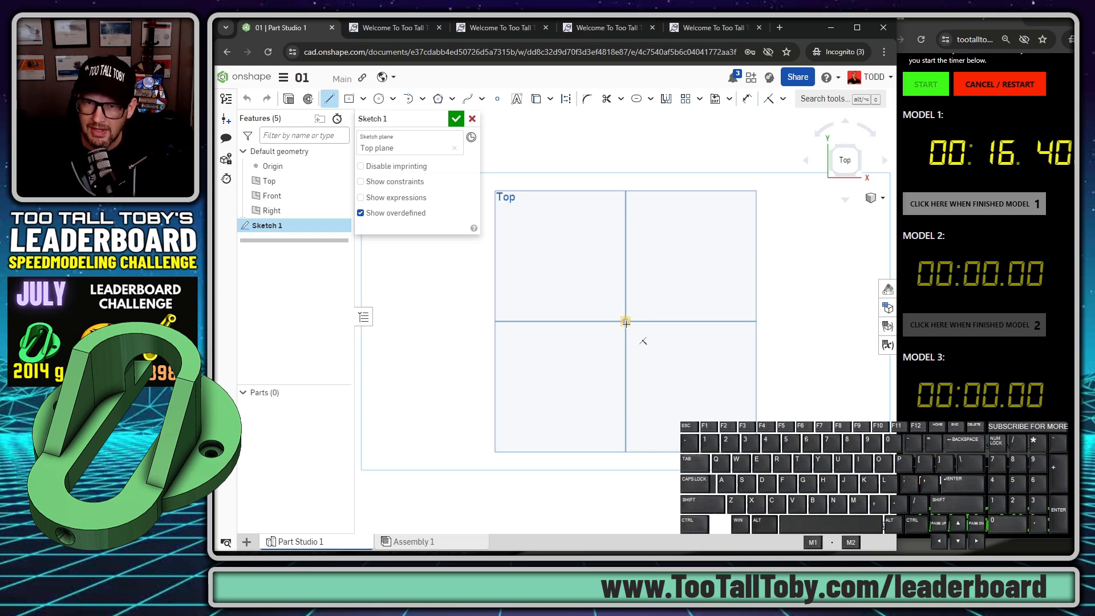
left_click(625, 211)
type("62")
key("Return")
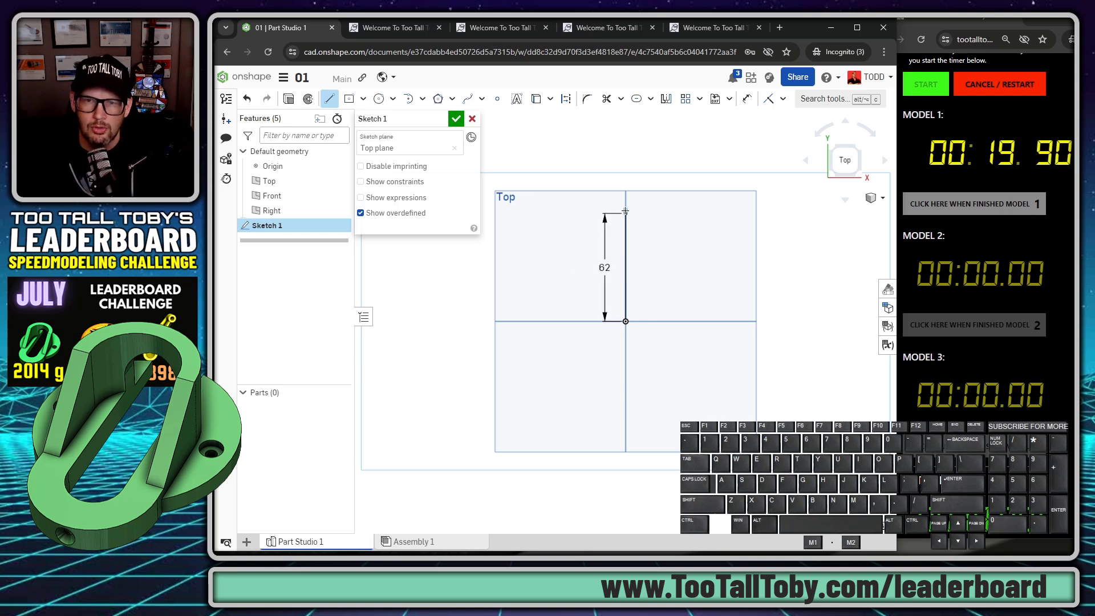
key("Escape")
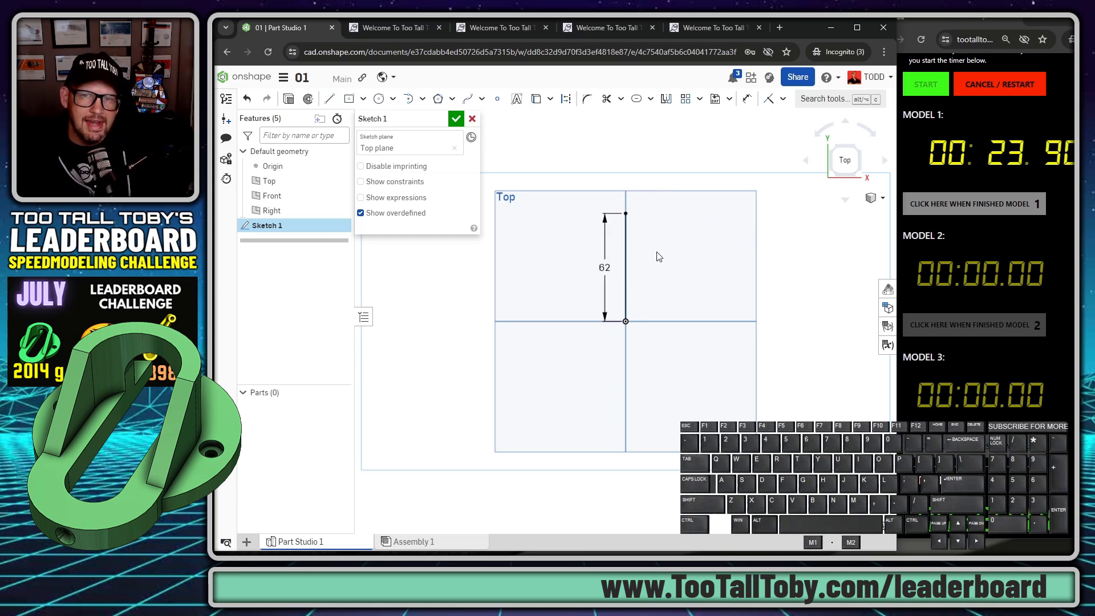
Create a slot around the 62 mm line and set its width to 19*2 mm.
left_click(627, 266)
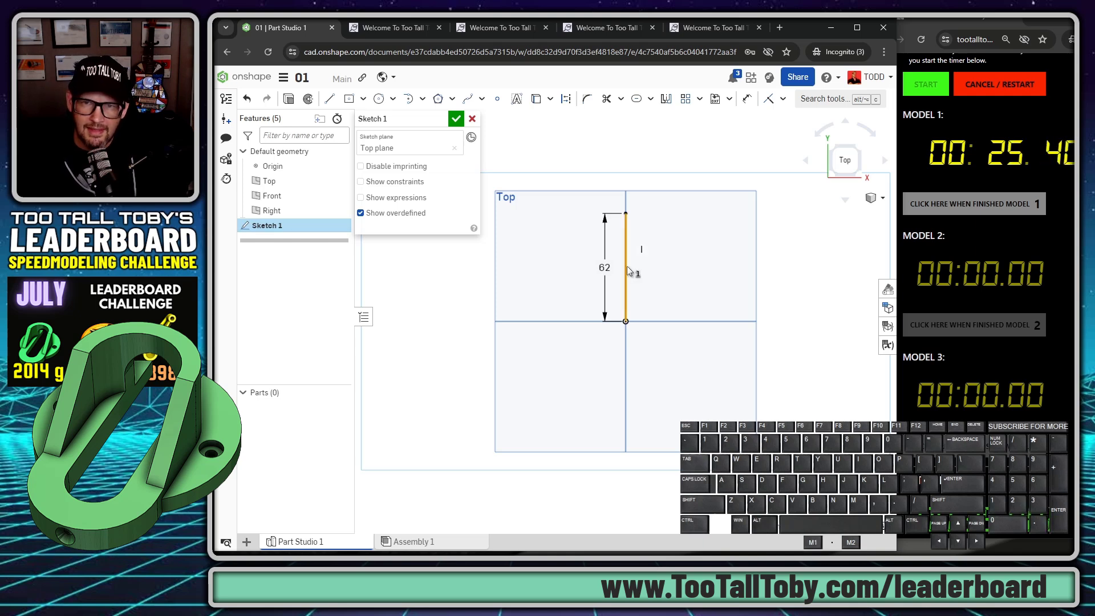
left_click(636, 100)
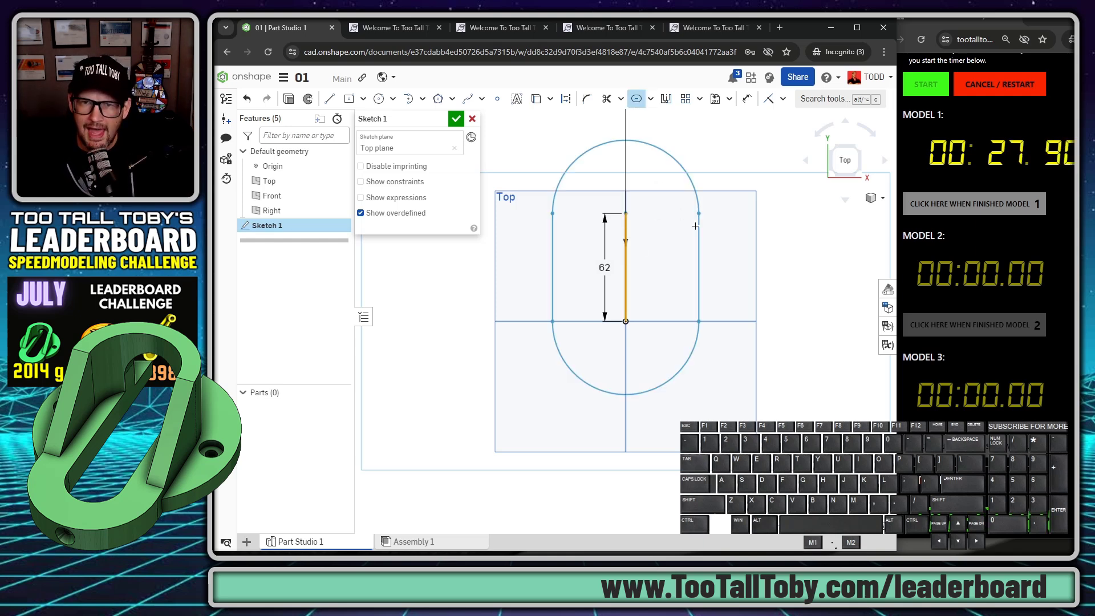
scroll(701, 191, "down", 5)
middle_click_drag(704, 192, 678, 278, "ctrl")
scroll(650, 286, "up", 2)
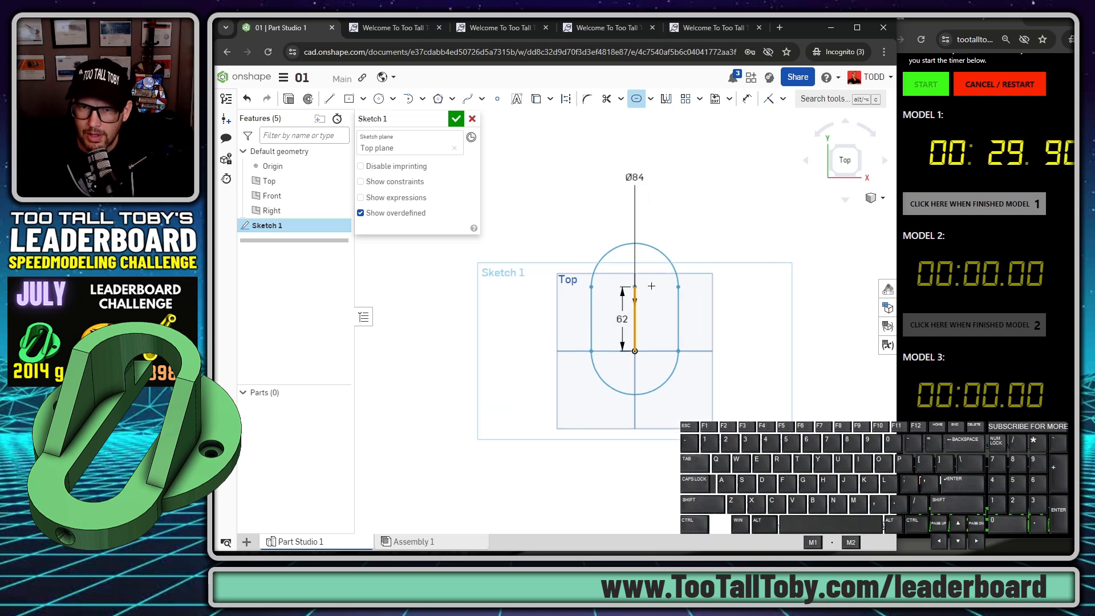
double_click(636, 178)
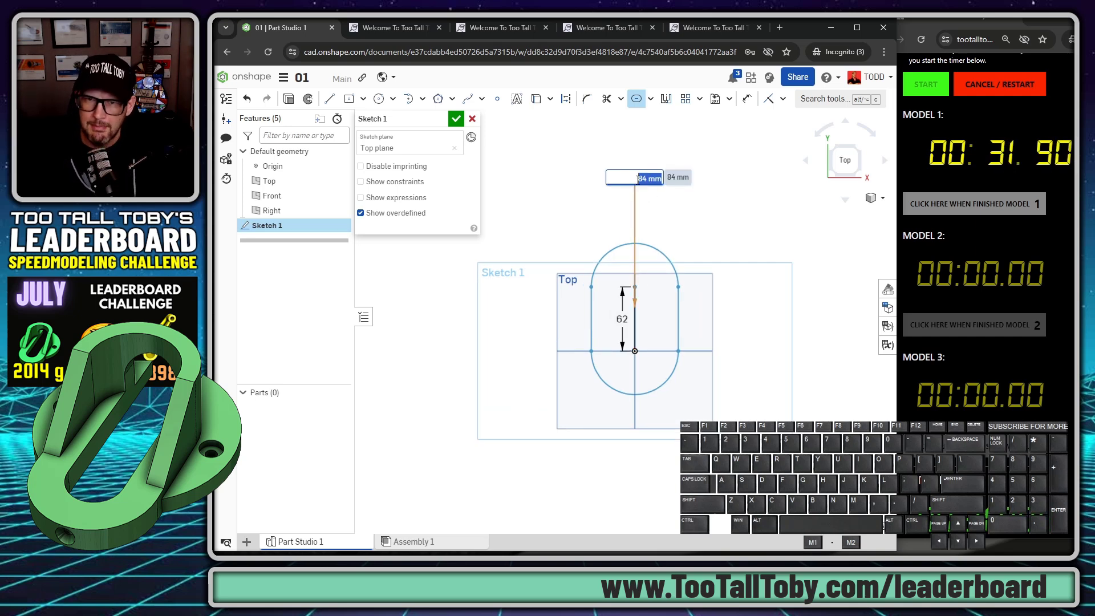
type("19*2")
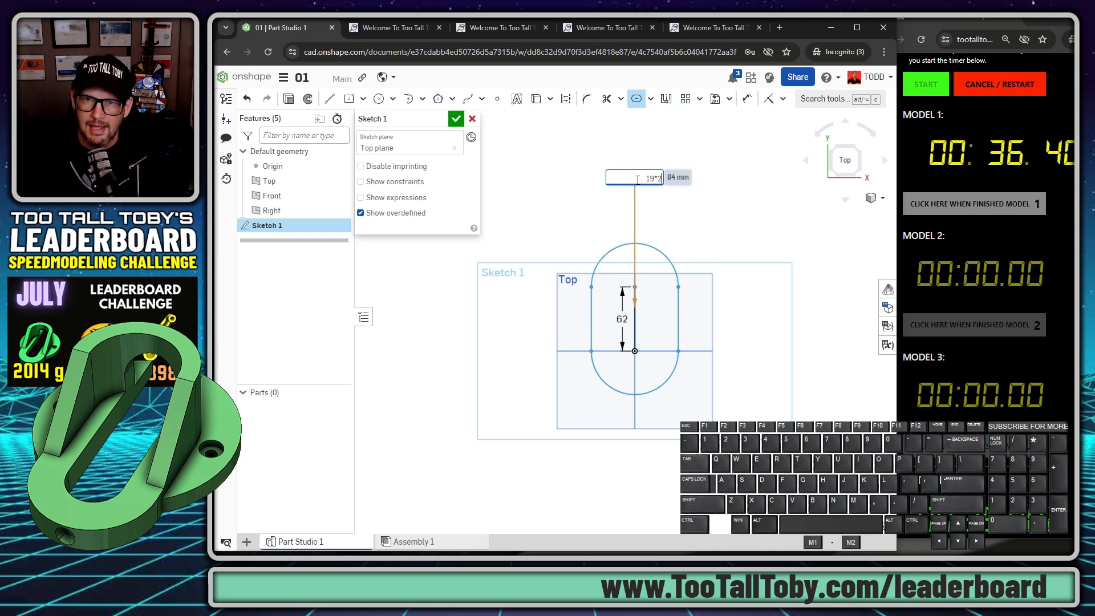
key("Return")
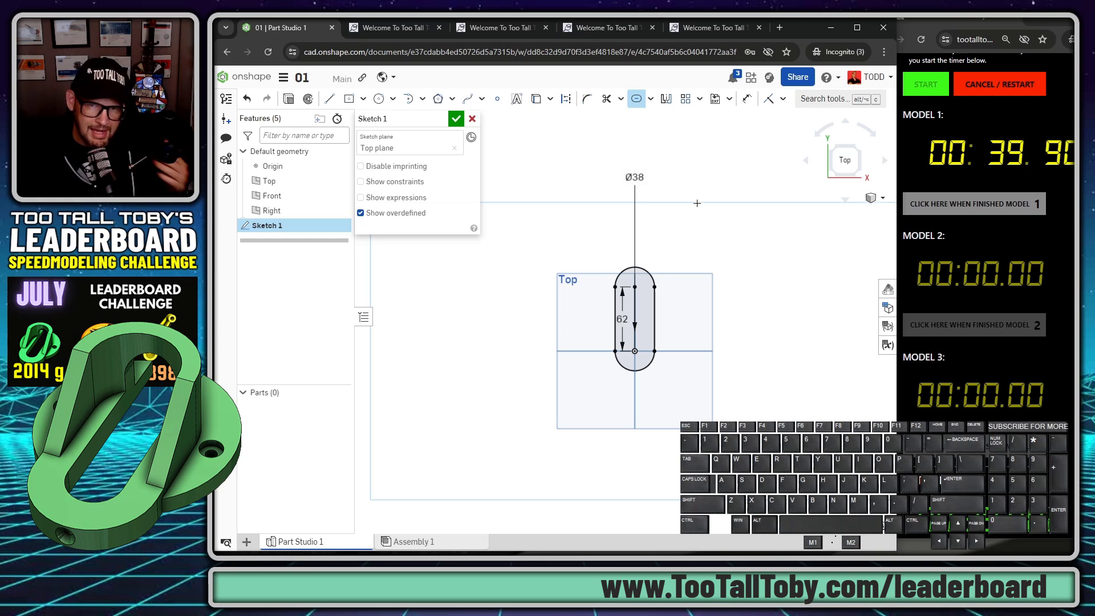
key("Escape")
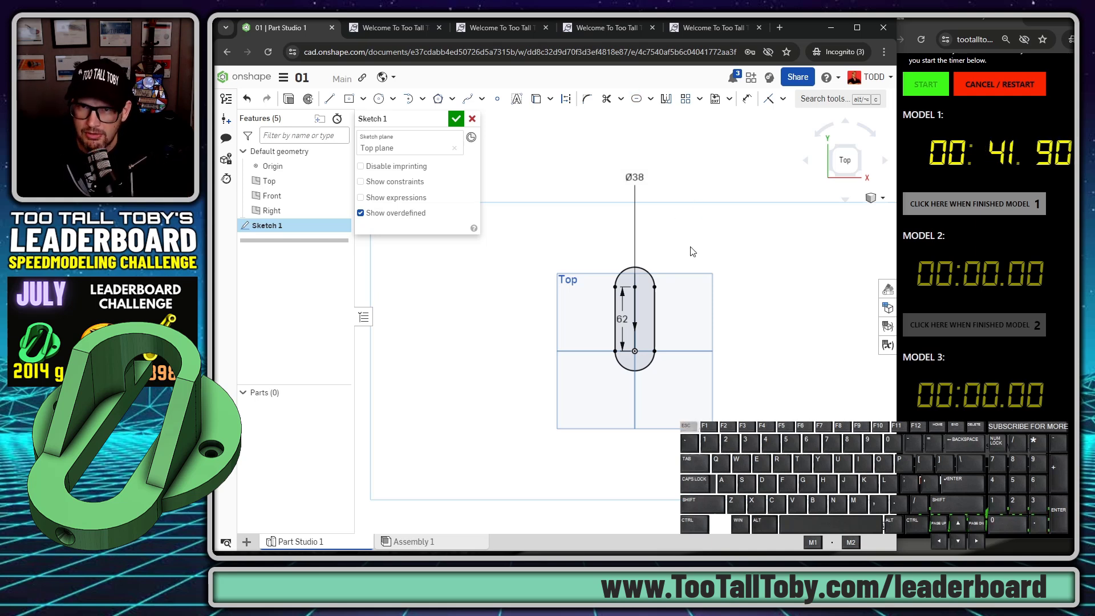
Create a second, outer slot around the same centre line with a width of 42*2 mm.
left_click(635, 331)
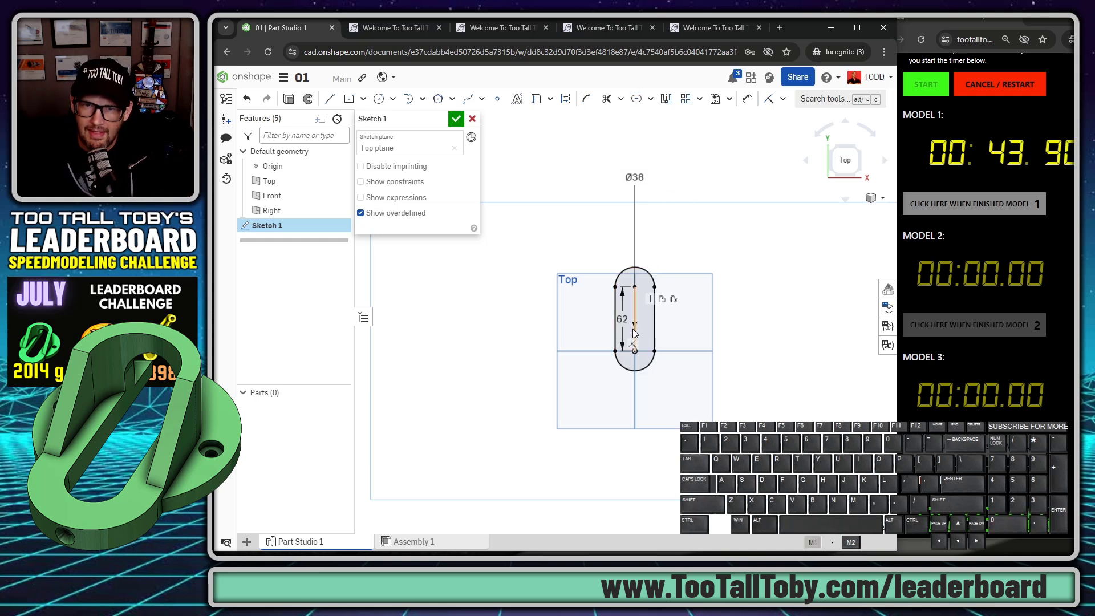
left_click(636, 100)
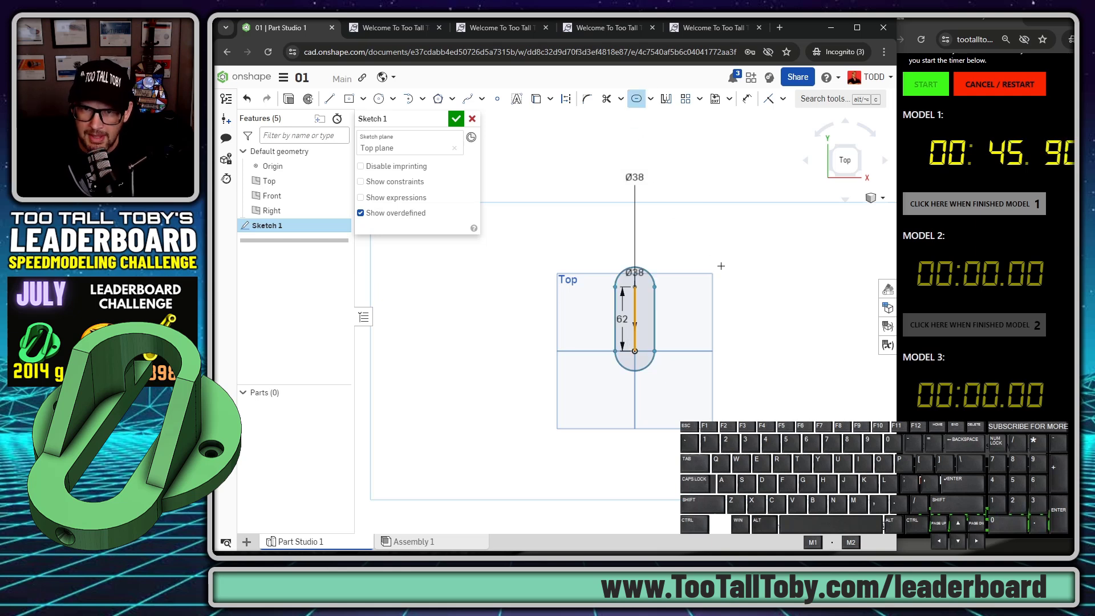
double_click(644, 273)
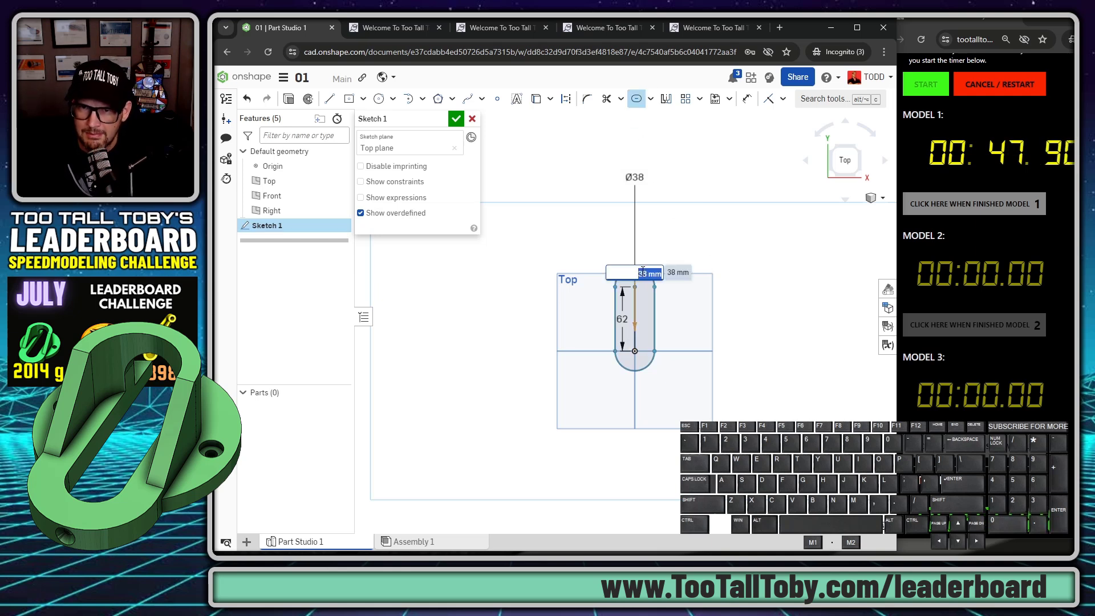
type("42*2")
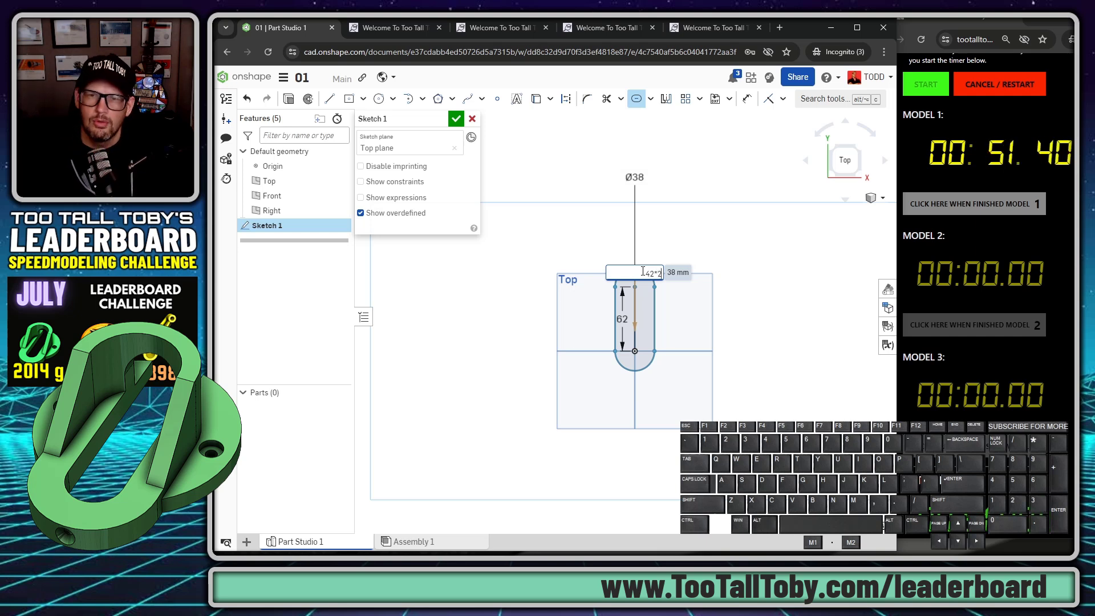
key("Return")
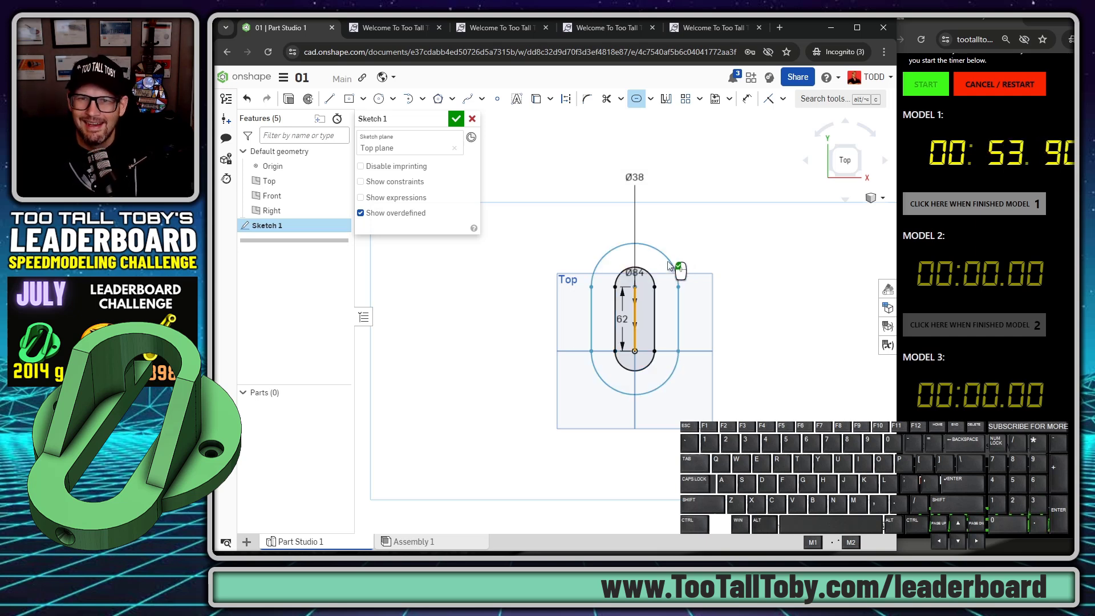
left_click(684, 239)
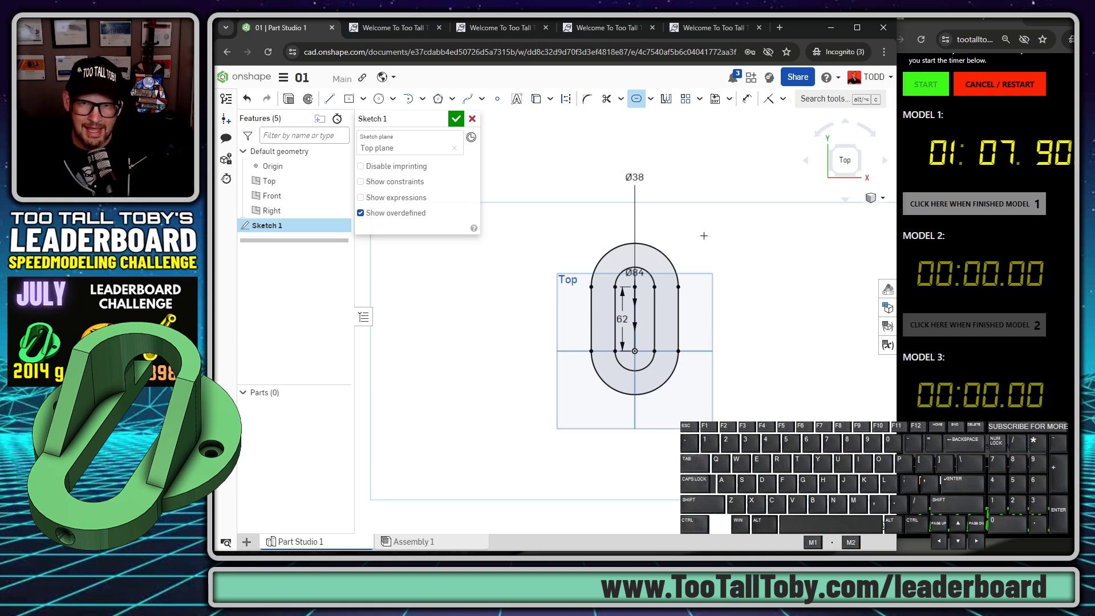
Draw a 136 mm diameter circle centred on the upper endpoint of the slot's centre line.
key("s")
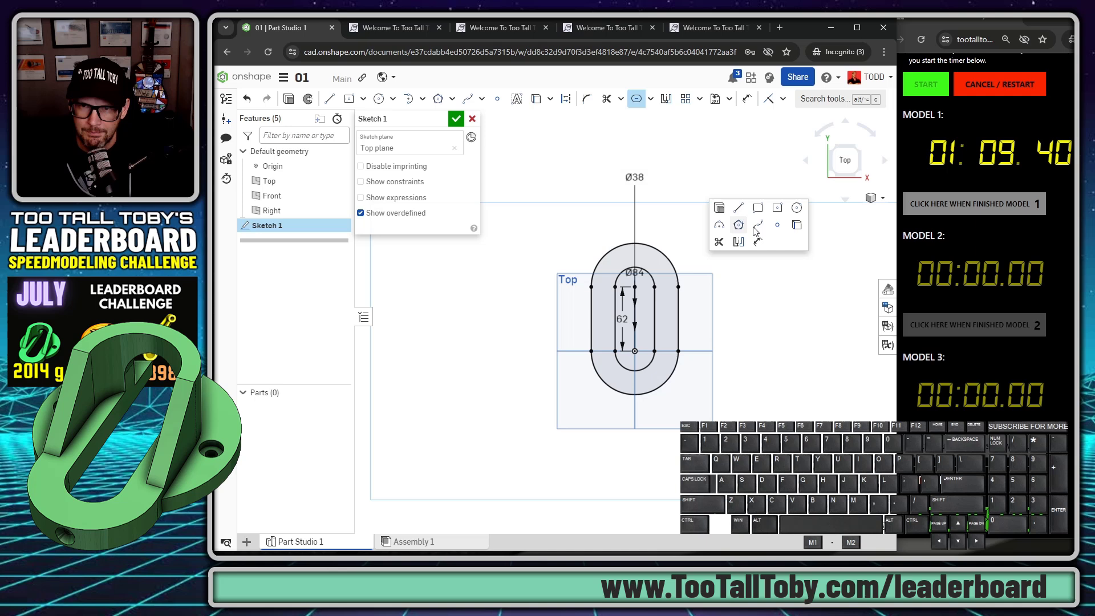
left_click(796, 208)
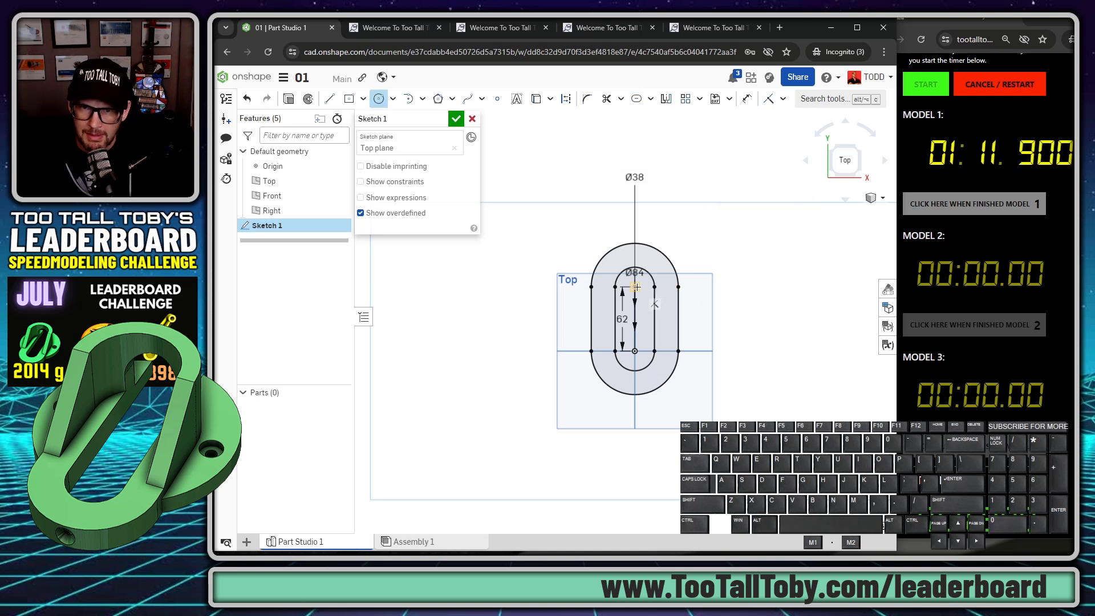
left_click(634, 287)
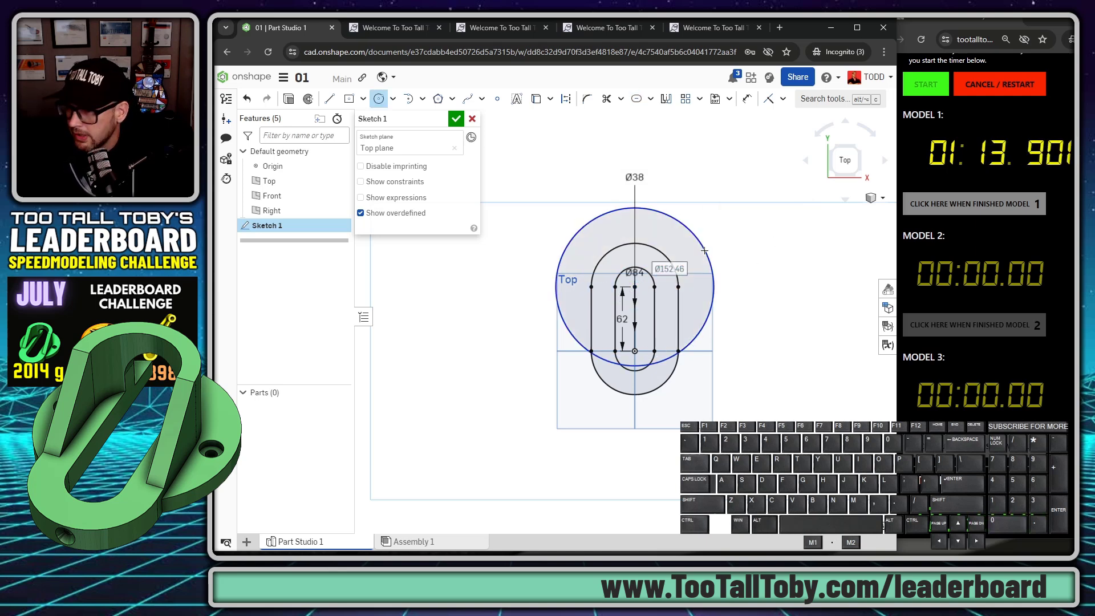
type("136")
key("Return")
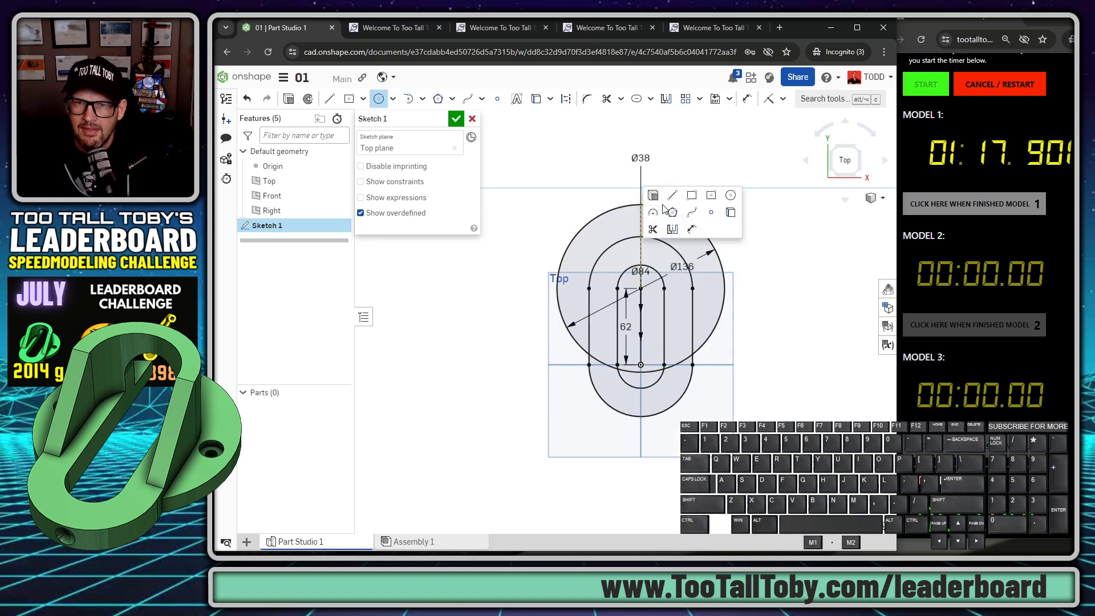
Draw two vertical lines from the ends of the inner slot's upper arc up to the 136 mm circle.
key("l")
scroll(618, 283, "up", 3)
left_click(615, 289)
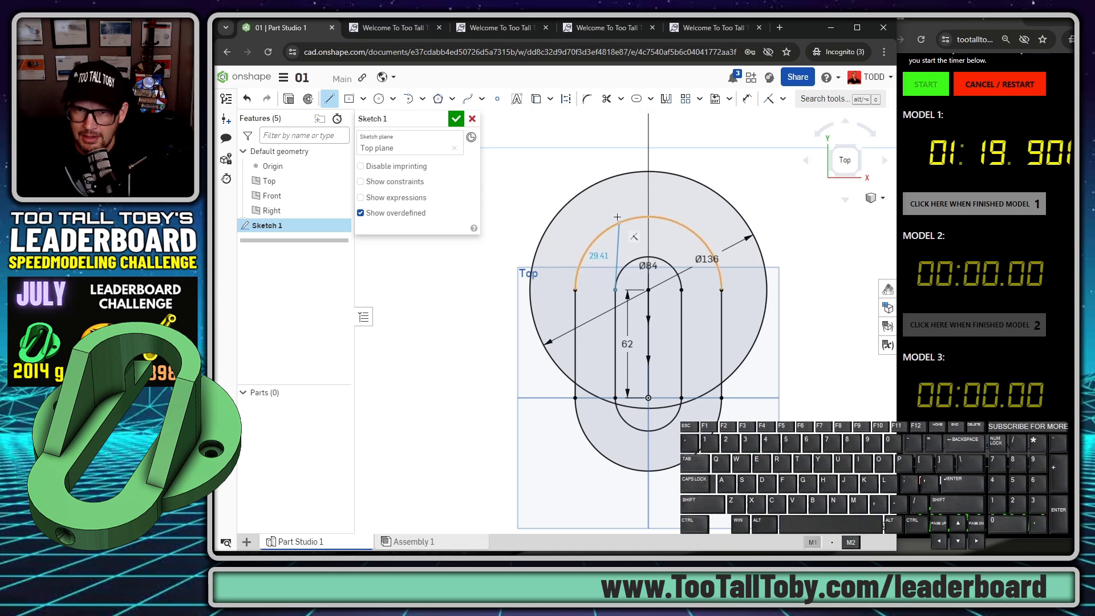
left_click(615, 176)
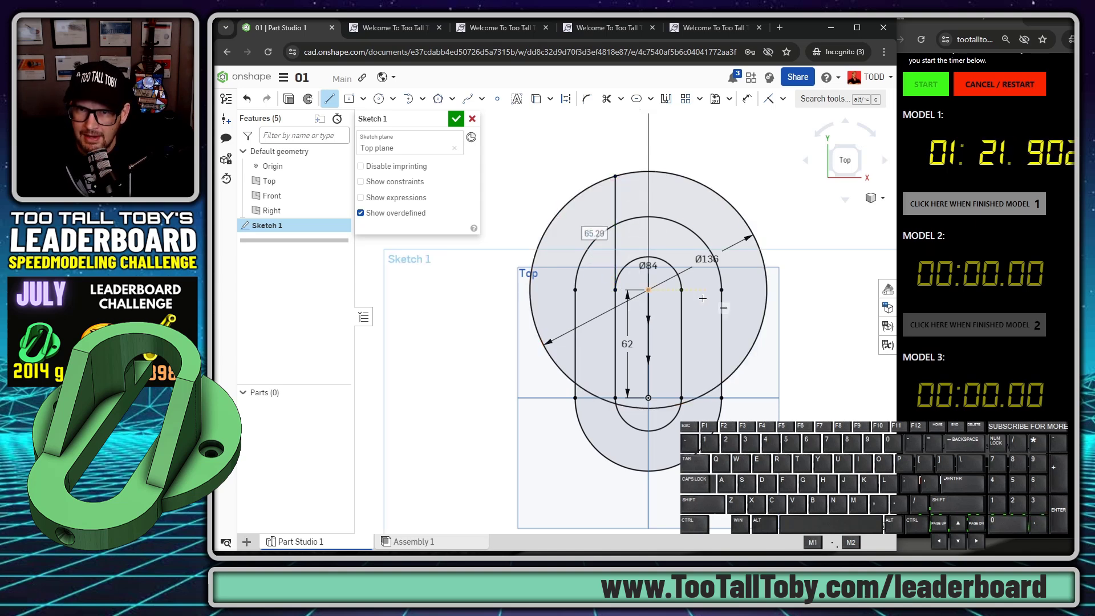
left_click(614, 290)
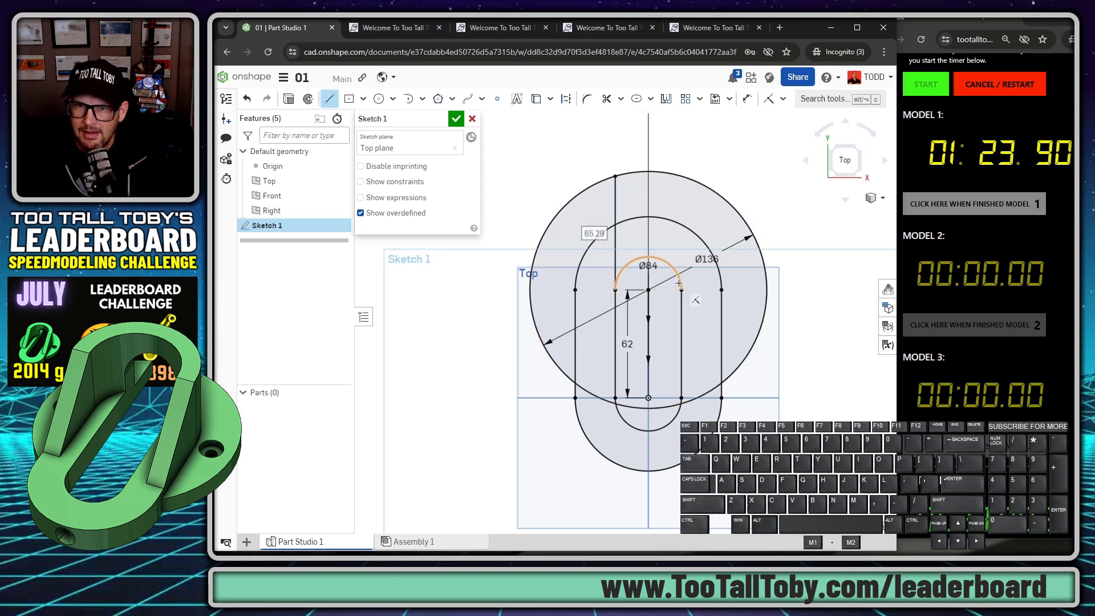
left_click(681, 289)
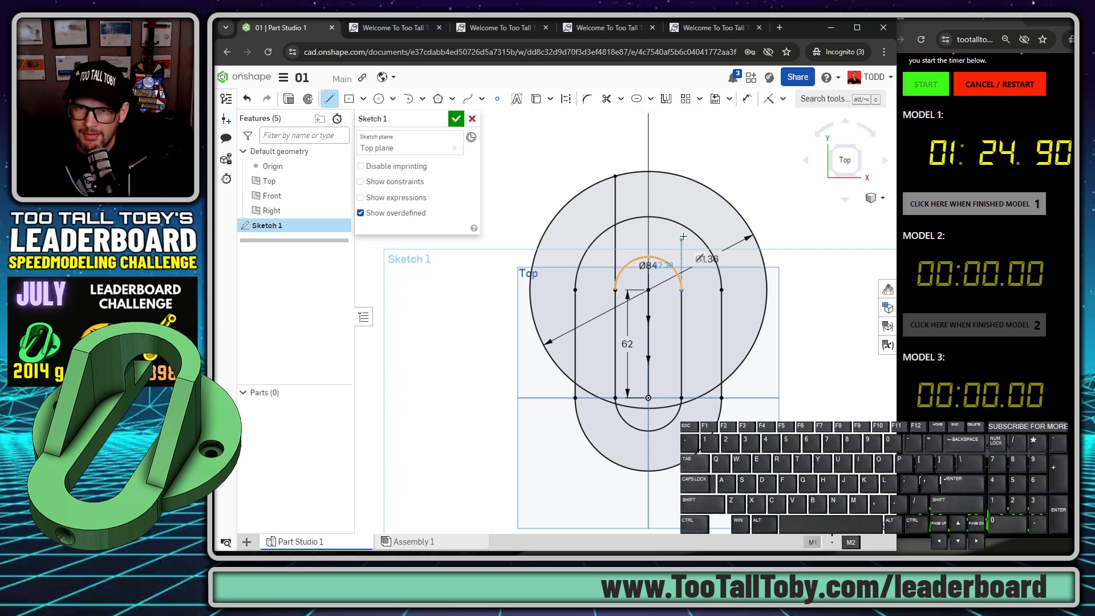
left_click(684, 181)
scroll(767, 351, "down", 3)
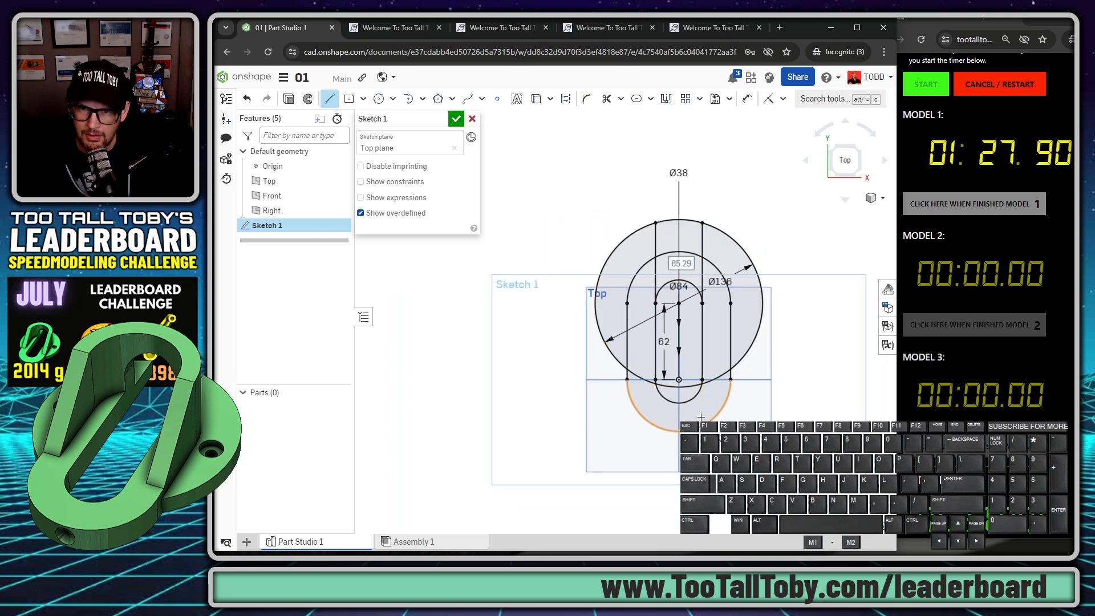
key("Escape")
Start a solid extrude of Sketch 1 using only the two crescent-shaped regions between the outer slot and the large circle.
mouse_move(724, 359)
right_mouse_down()
mouse_move(711, 385)
mouse_move(663, 409)
mouse_move(657, 393)
mouse_move(703, 354)
mouse_move(661, 163)
right_mouse_up()
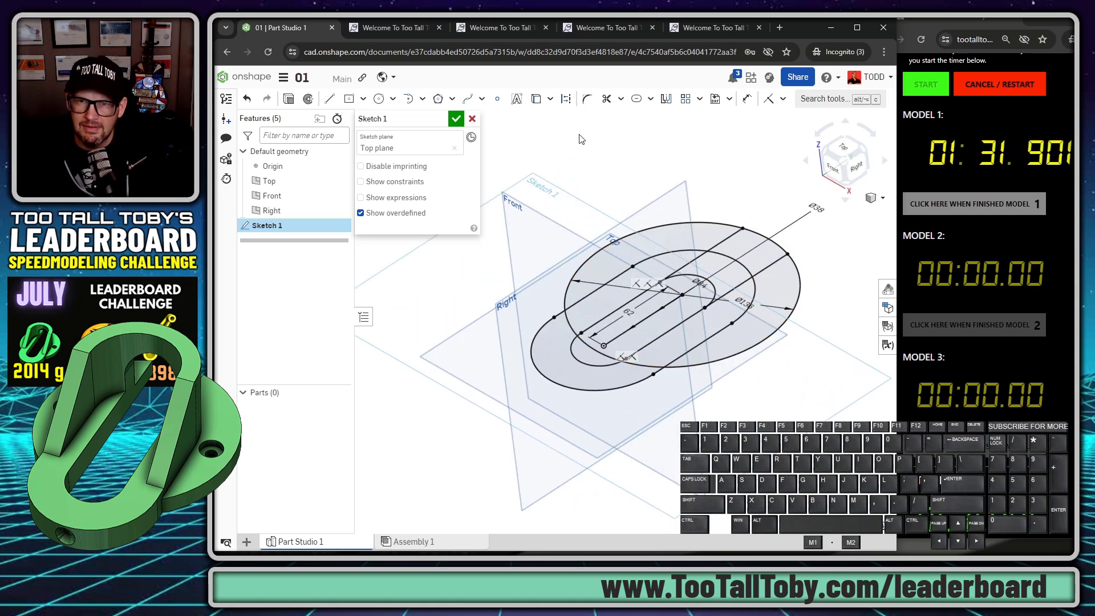
key("s")
left_click(605, 126)
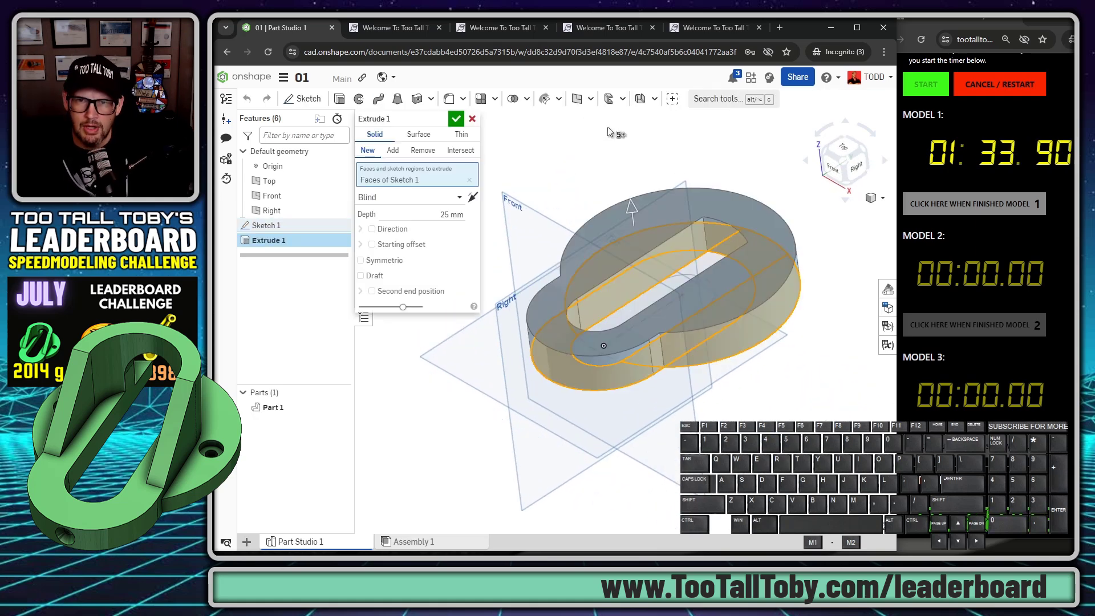
left_click(608, 137)
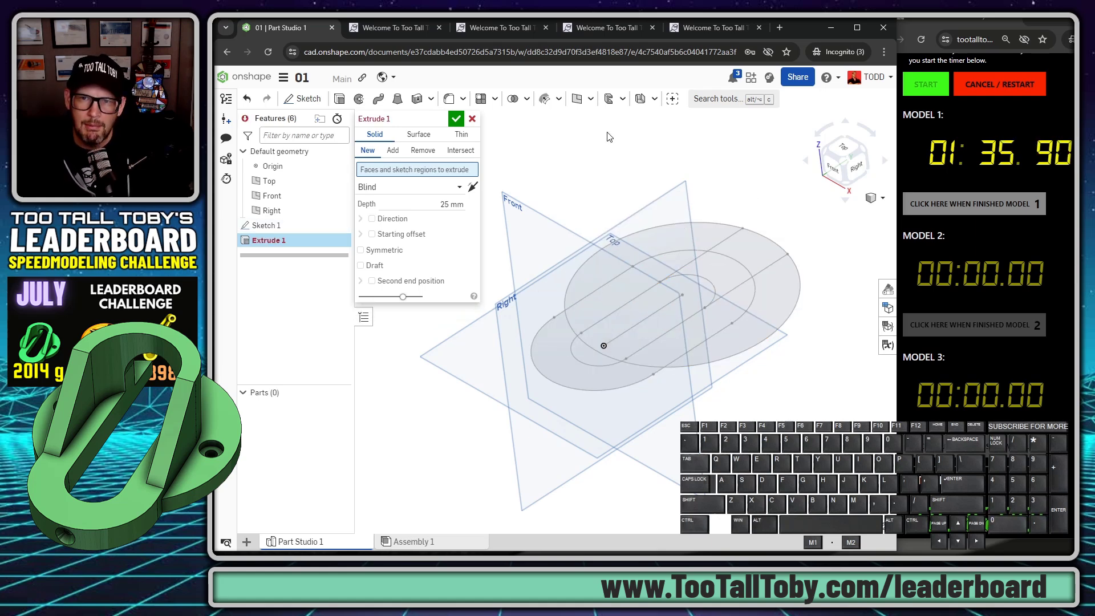
left_click(782, 294)
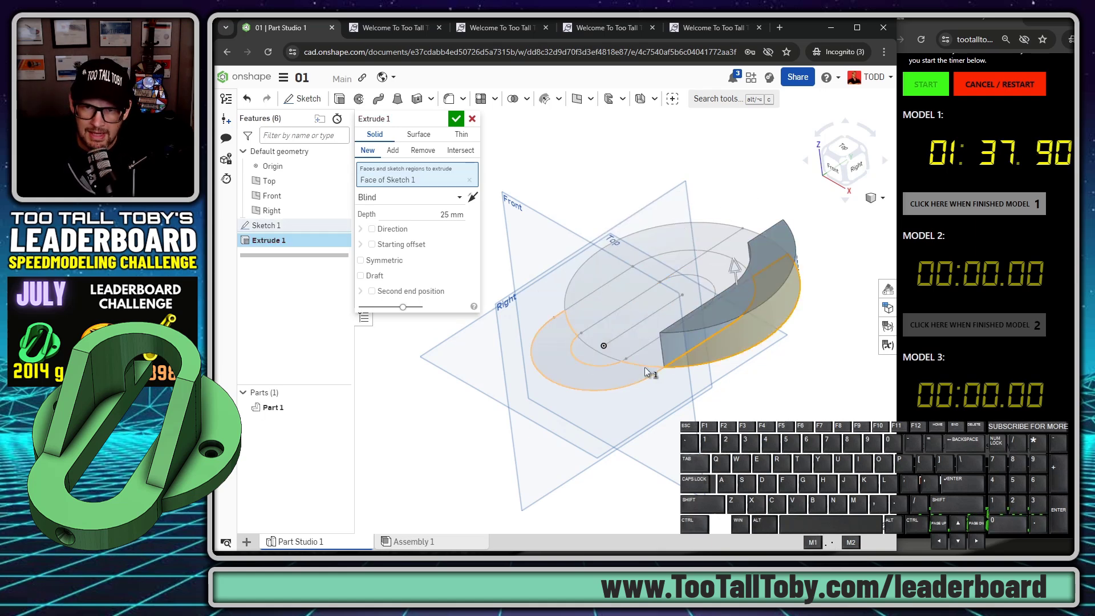
left_click(631, 376)
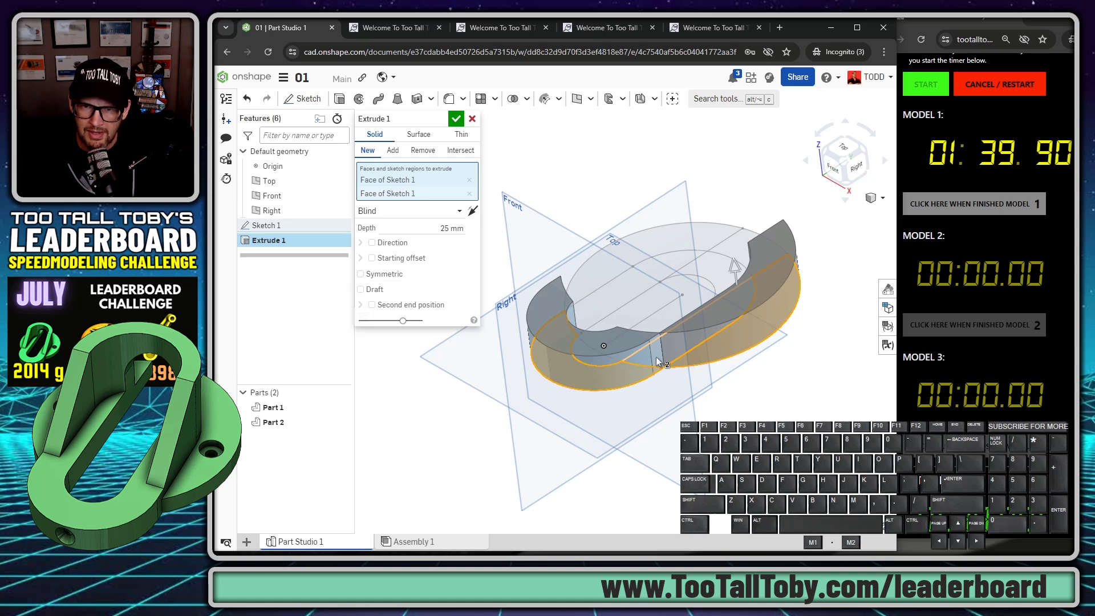
left_click(637, 294)
left_click(620, 271)
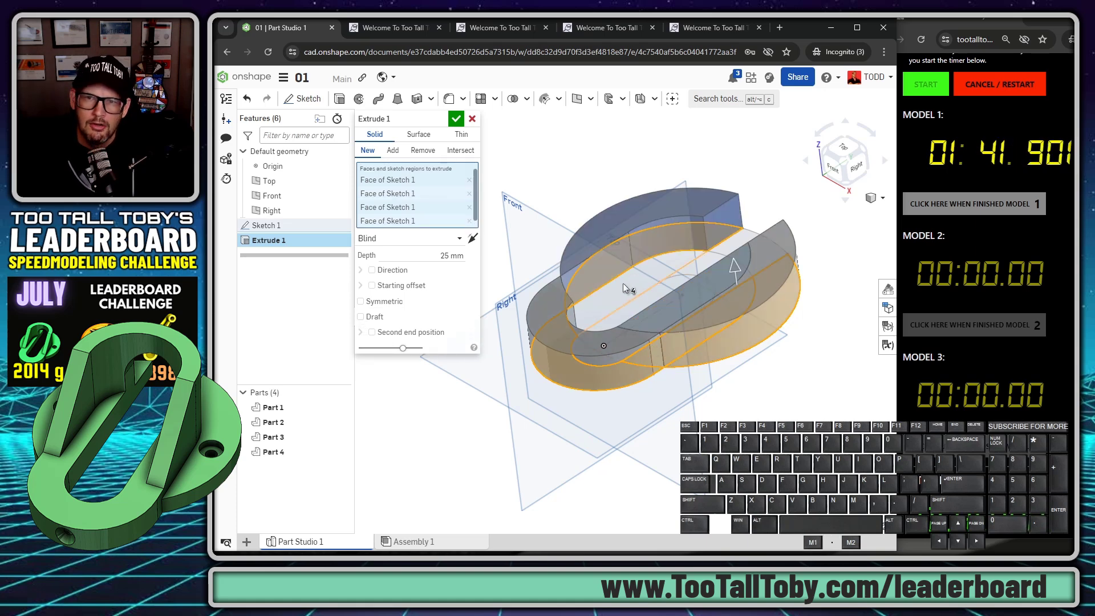
left_click(593, 268)
left_click(630, 363)
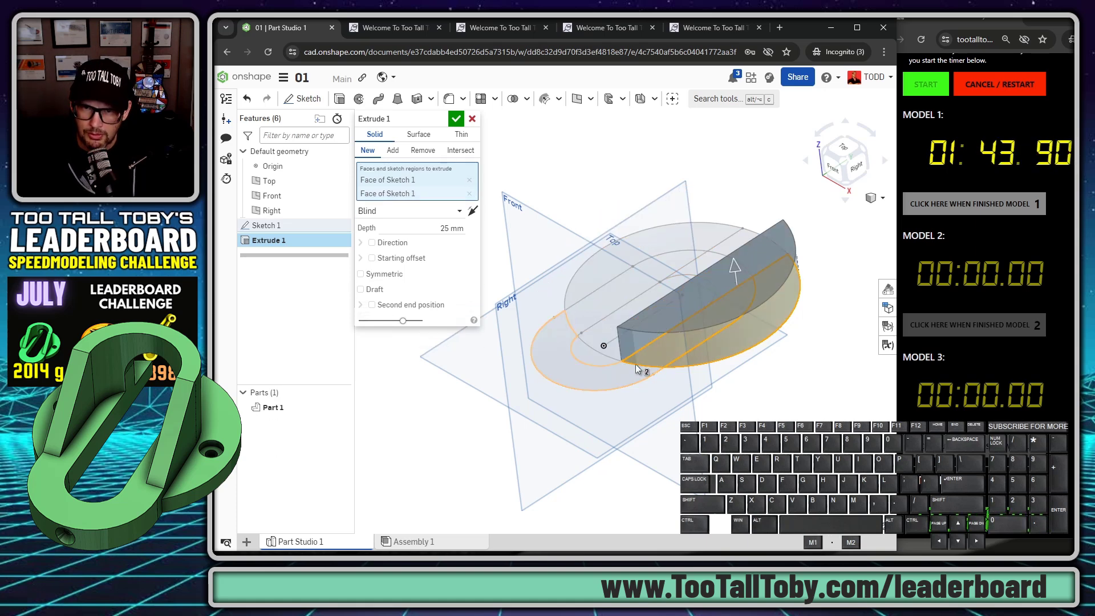
left_click(605, 270)
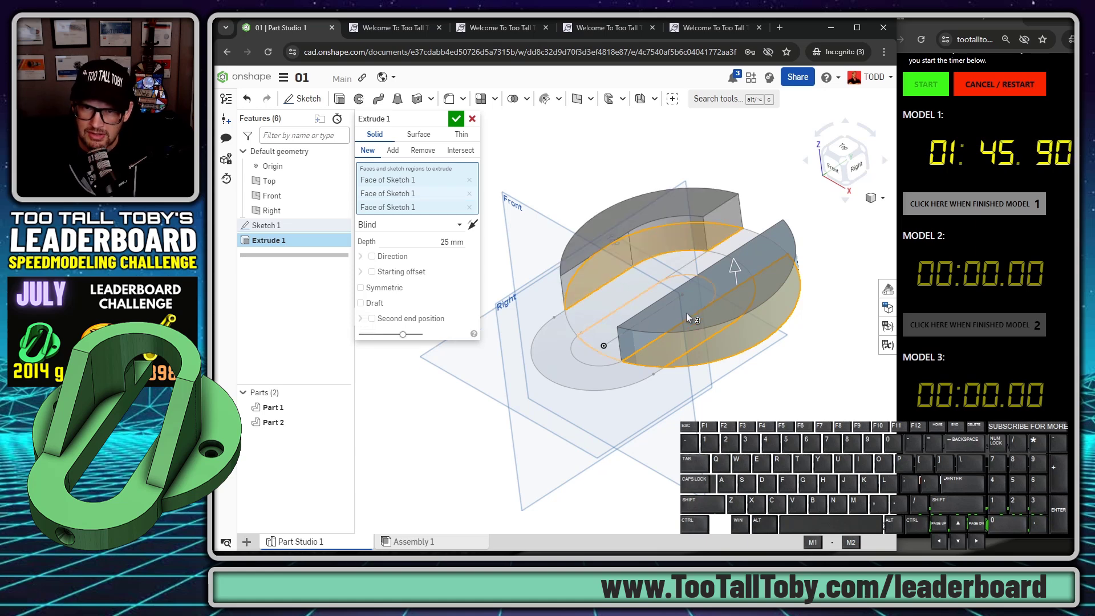
mouse_move(686, 313)
right_mouse_down()
mouse_move(683, 355)
mouse_move(675, 320)
right_mouse_up()
left_click(677, 314)
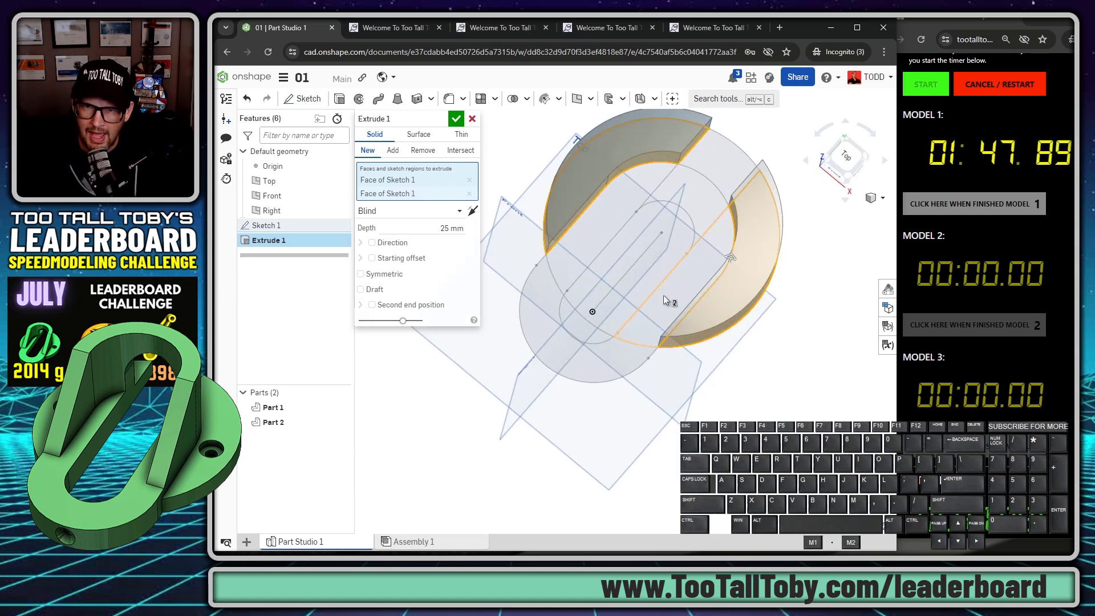
Set the crescent extrude's depth to 12 mm and finish it.
left_click(401, 228)
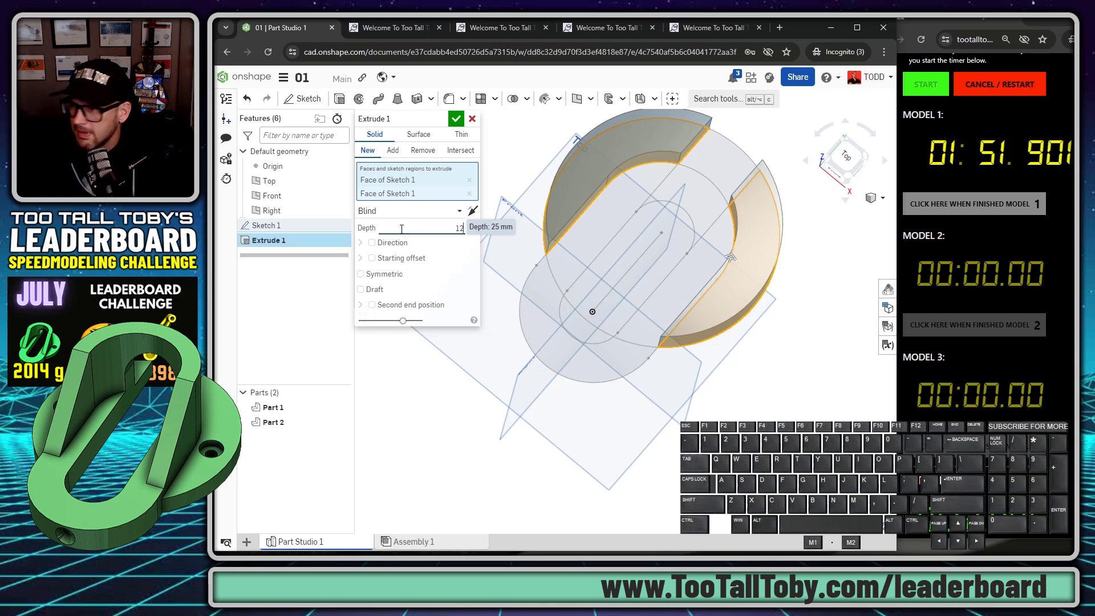
type("12")
key("Return")
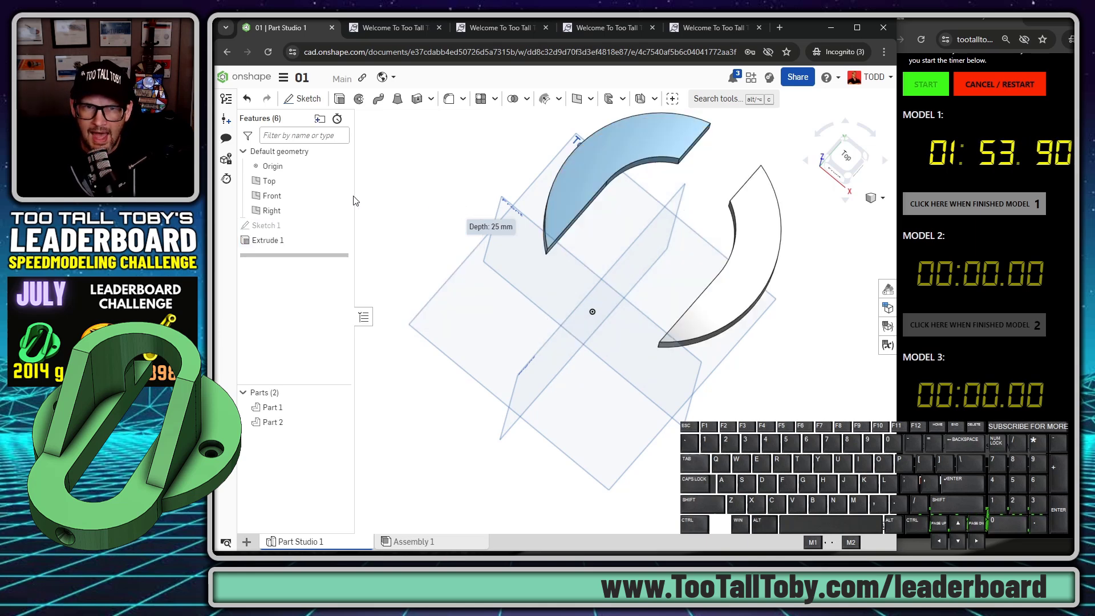
Start a second extrude from Sketch 1 using only the three regions forming the U-shaped band around the inner slot.
left_click(254, 227)
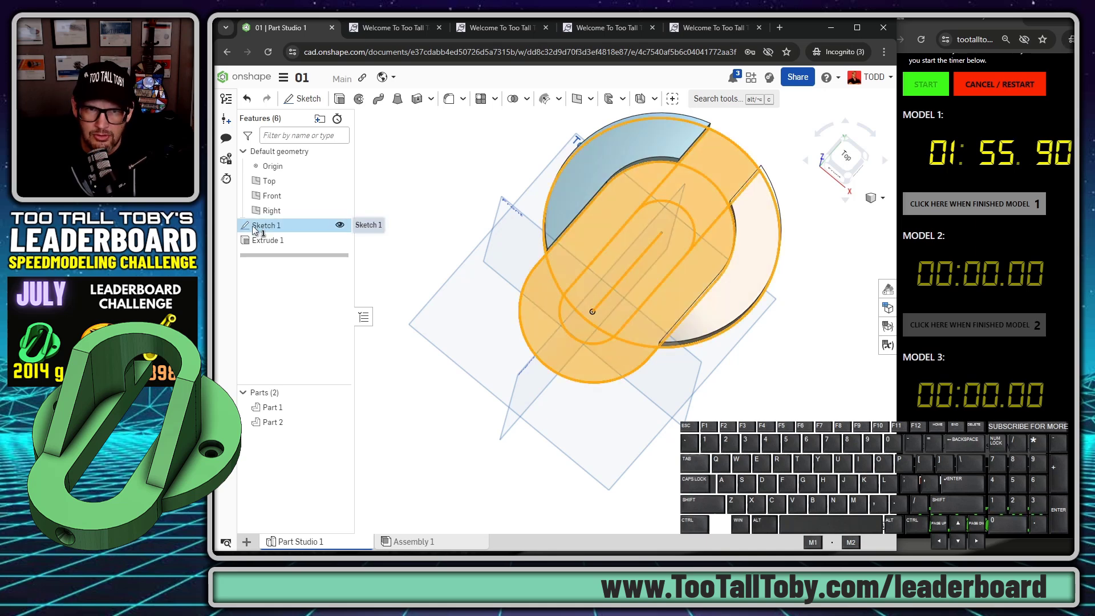
key("s")
left_click(539, 161)
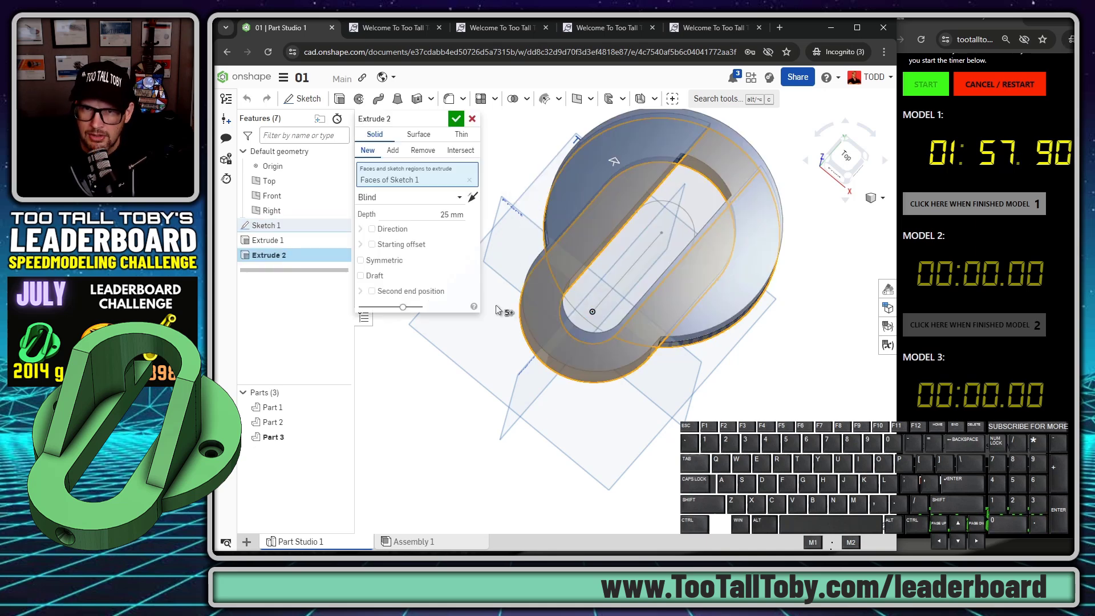
key("shift+7")
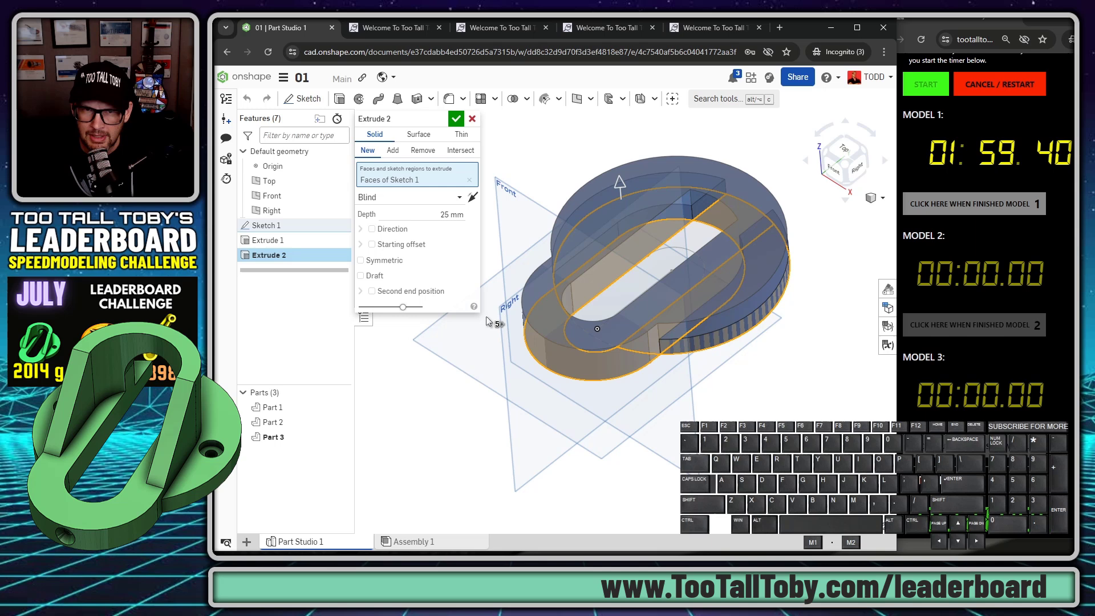
left_click(469, 179)
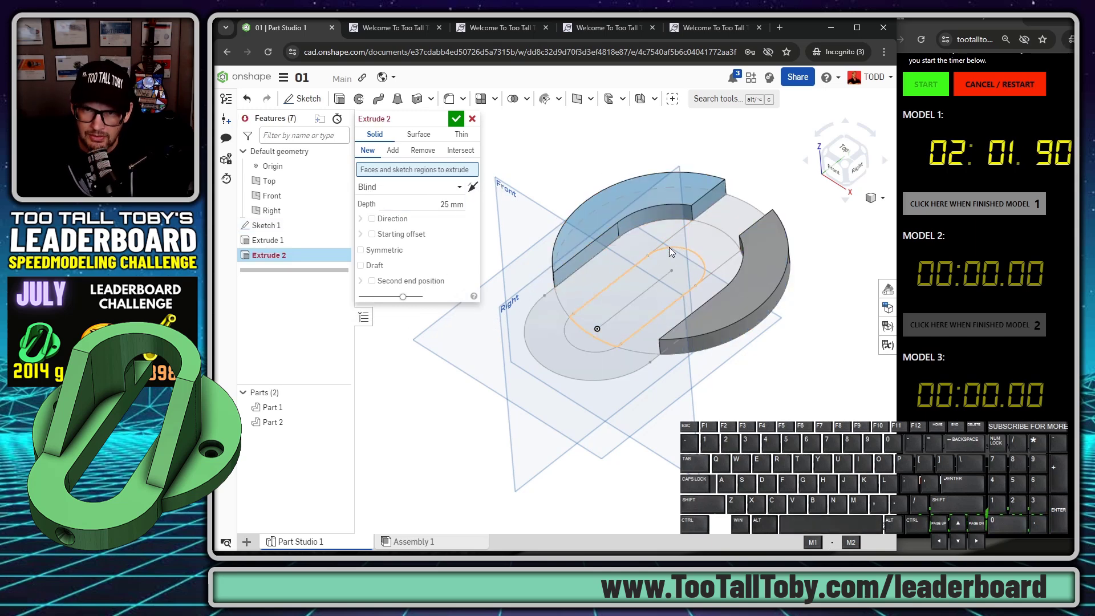
left_click(636, 254)
left_click(550, 317)
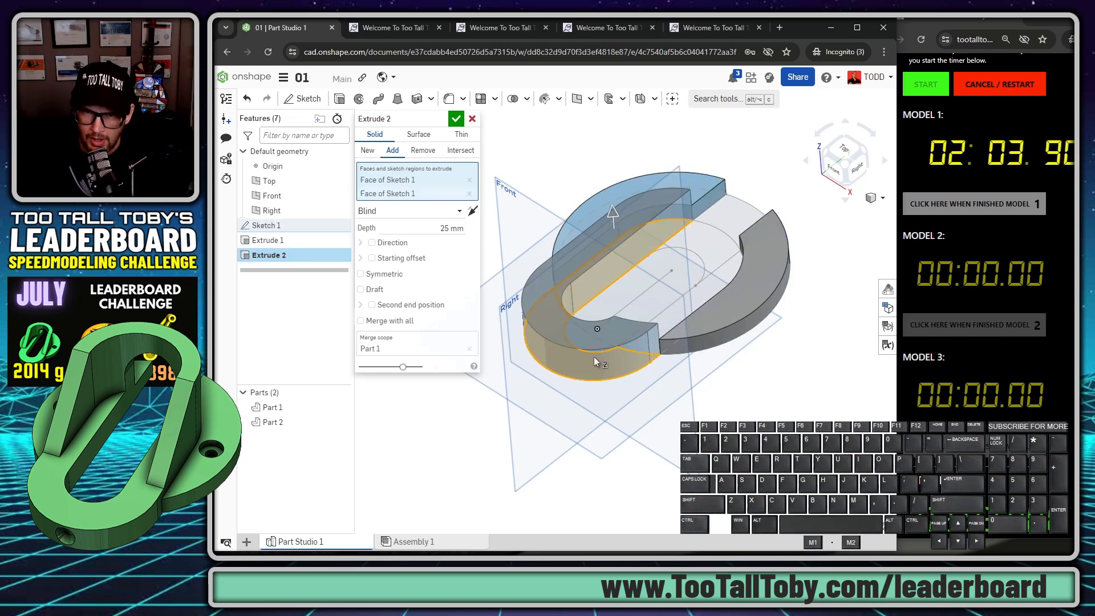
left_click(672, 310)
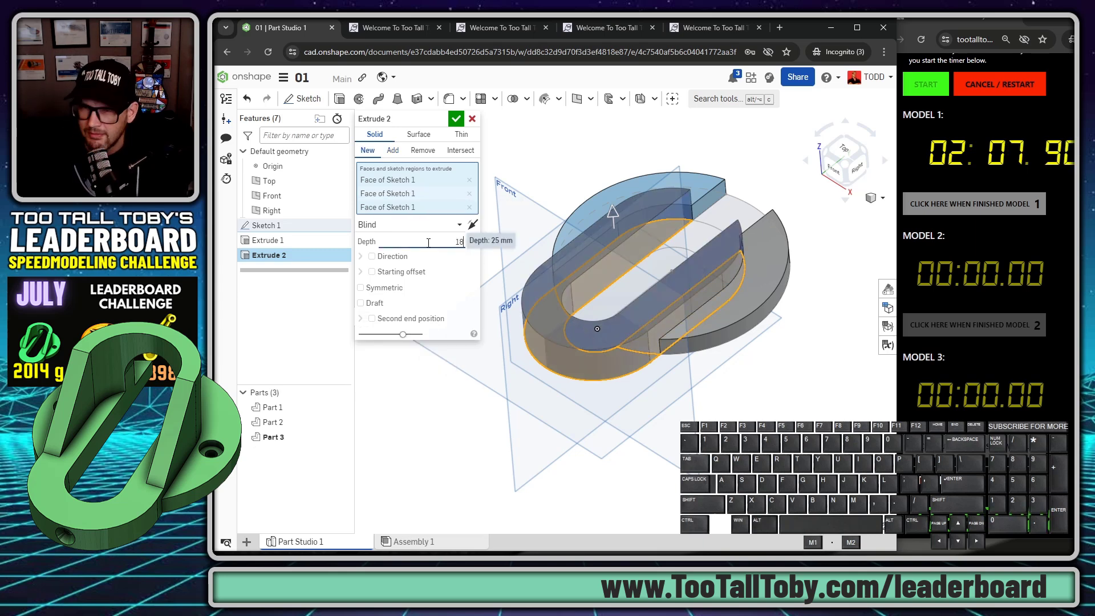
Extrude the U-shaped band 18 mm as an addition merged with all parts.
key("Return")
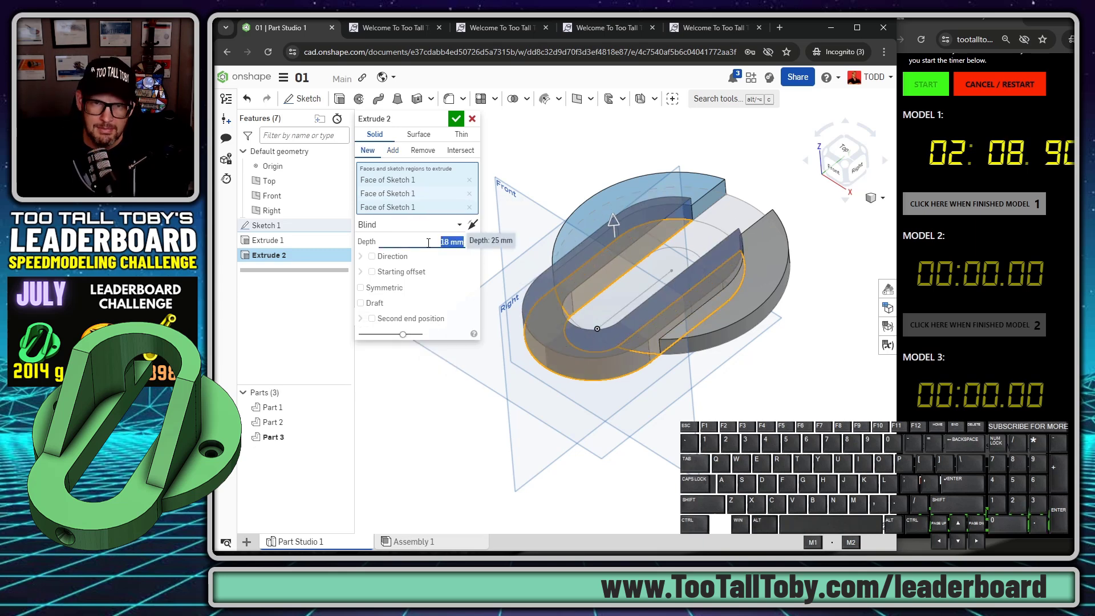
left_click(393, 151)
left_click(393, 335)
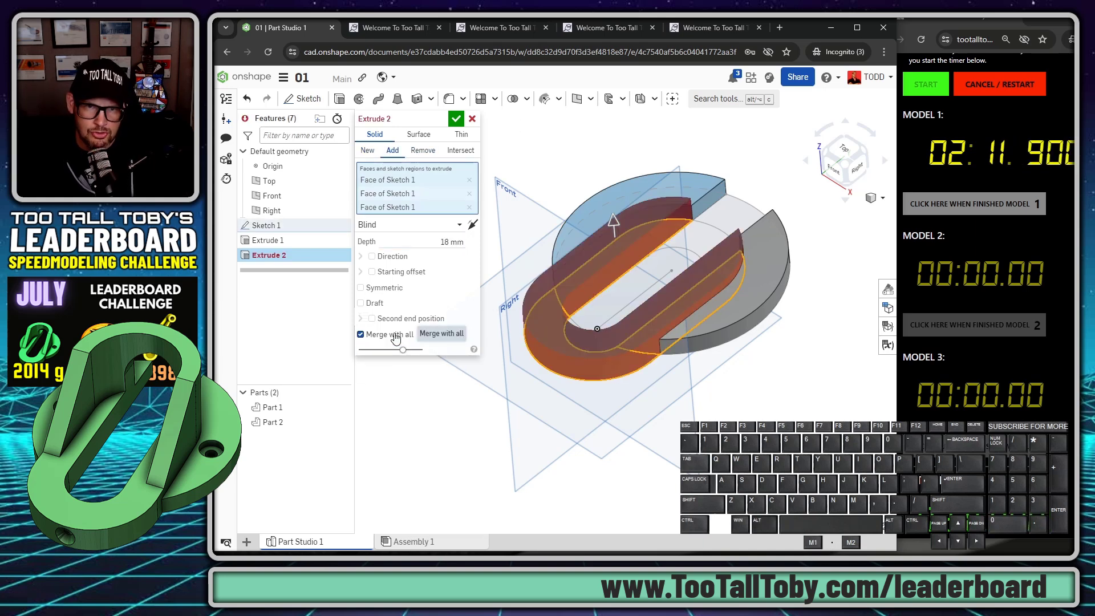
left_click(457, 124)
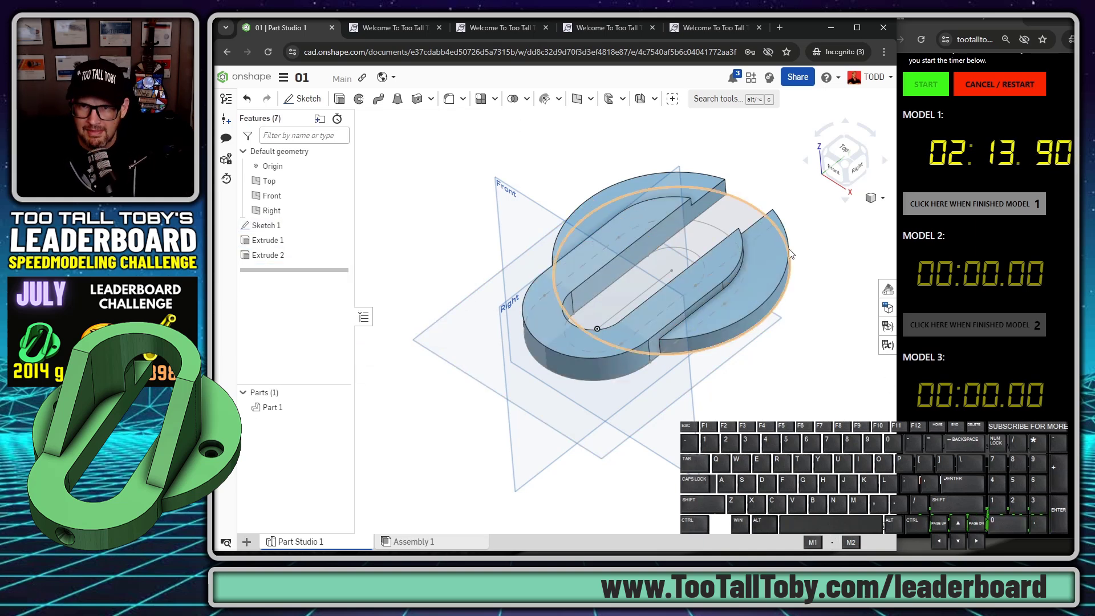
Start a sketch on the U-shaped band's upper face and project the outer slot's rear arc and two straight edges into it.
mouse_move(788, 248)
right_mouse_down()
mouse_move(787, 311)
mouse_move(797, 253)
mouse_move(790, 282)
mouse_move(788, 244)
right_mouse_up()
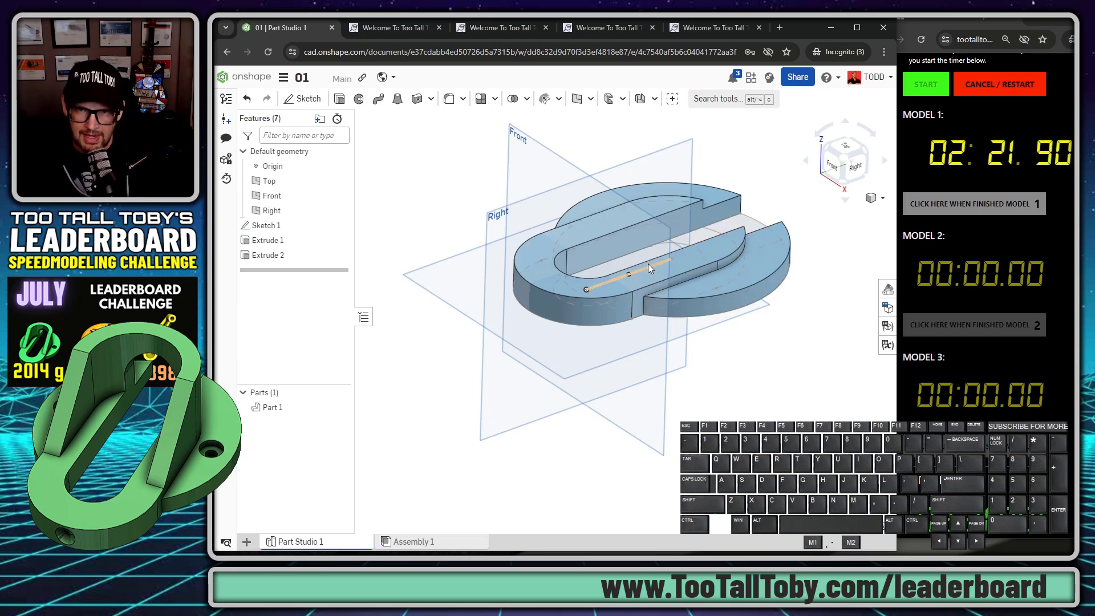
left_click(608, 224)
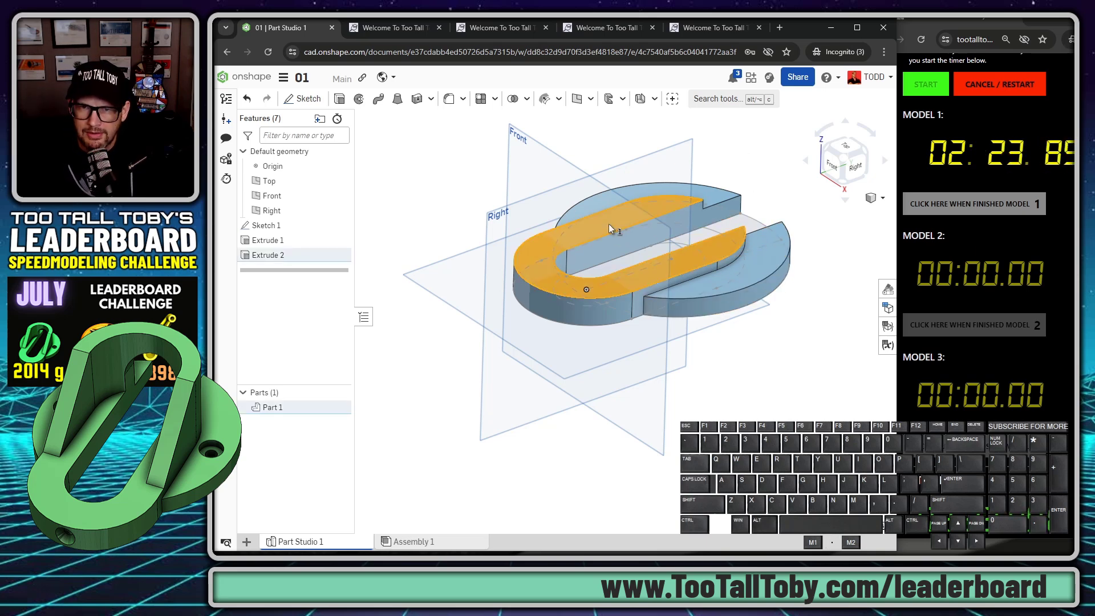
key("s")
left_click(629, 222)
right_click_drag(706, 245, 710, 246)
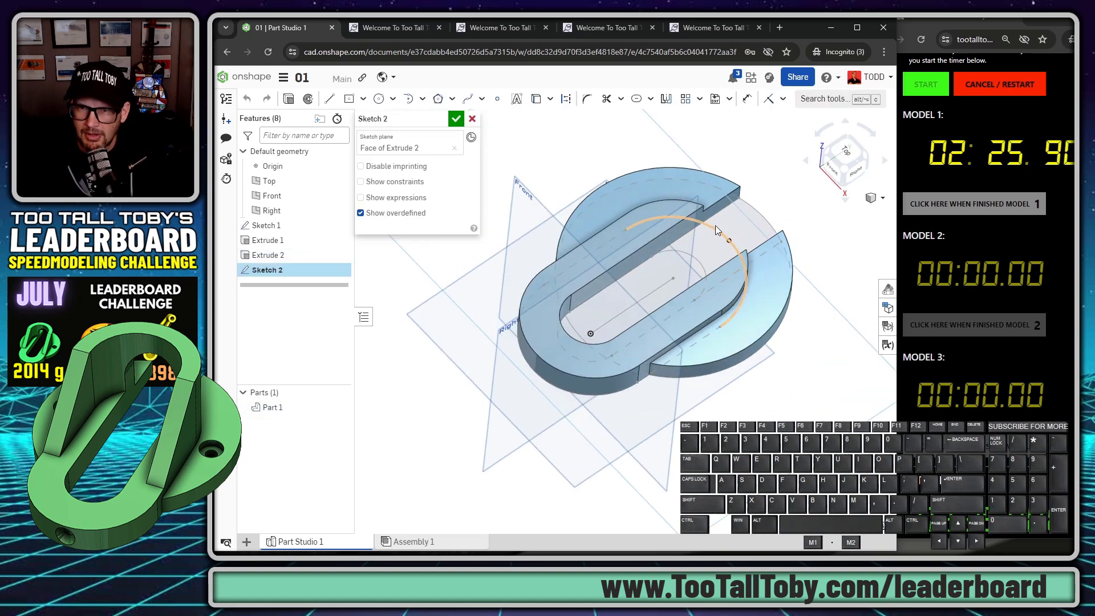
left_click(715, 225)
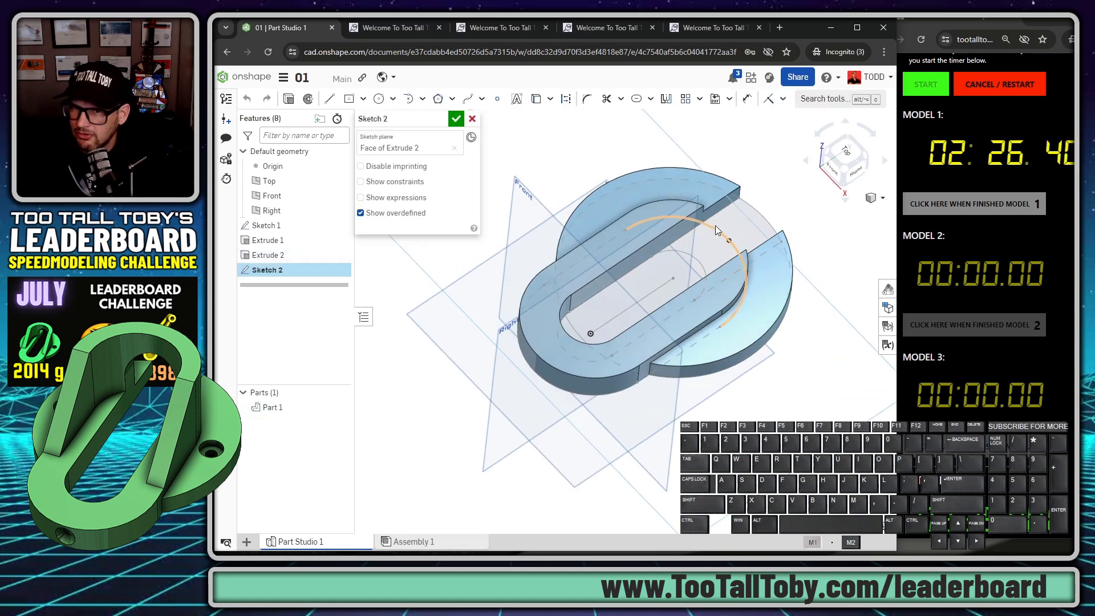
left_click(704, 338, "shift")
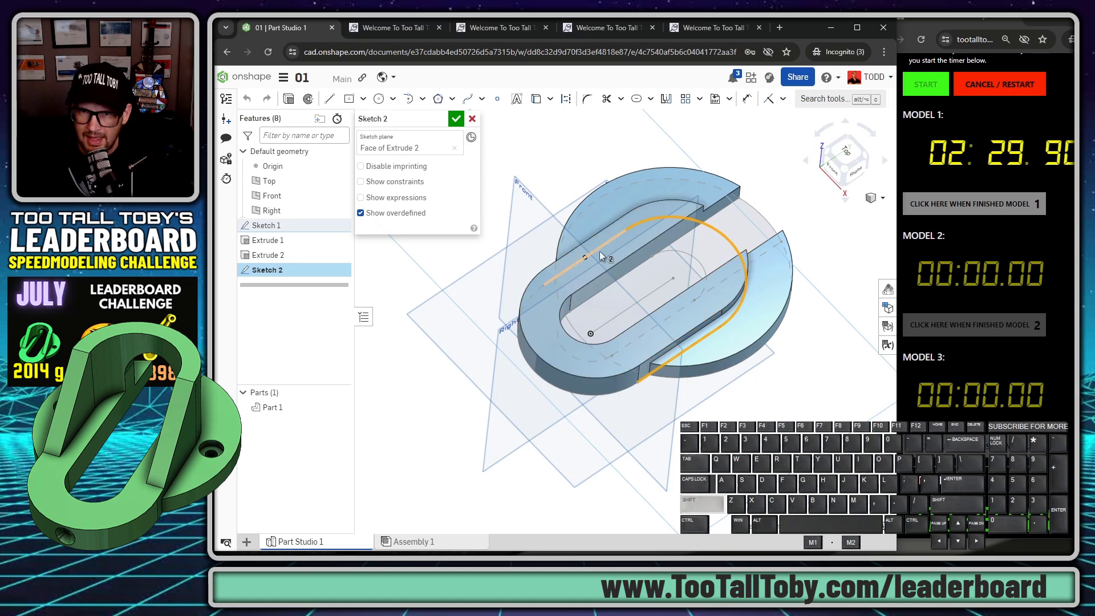
left_click(597, 248, "shift")
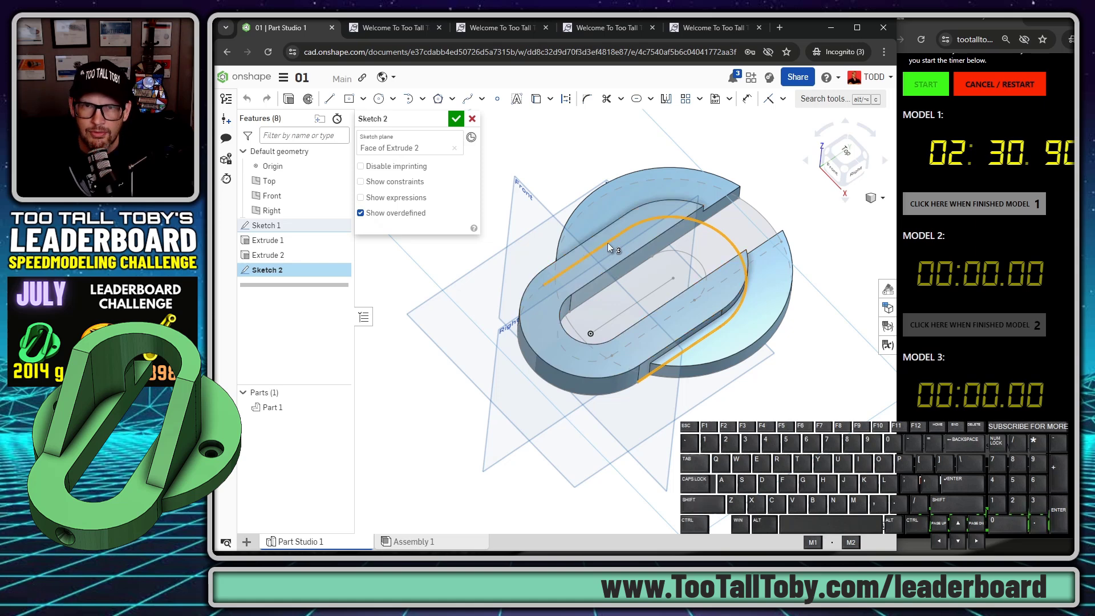
left_click(536, 103)
Offset the projected arc and its two straight edges 12 mm inward.
mouse_move(626, 344)
right_mouse_down()
mouse_move(632, 300)
mouse_move(625, 337)
right_mouse_up()
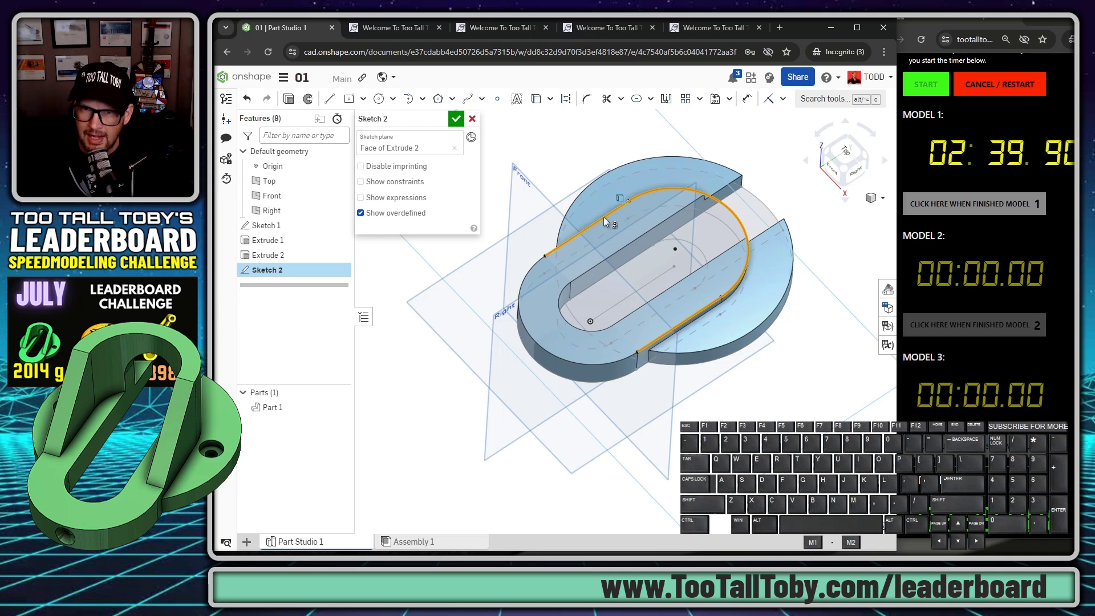
left_click(651, 101)
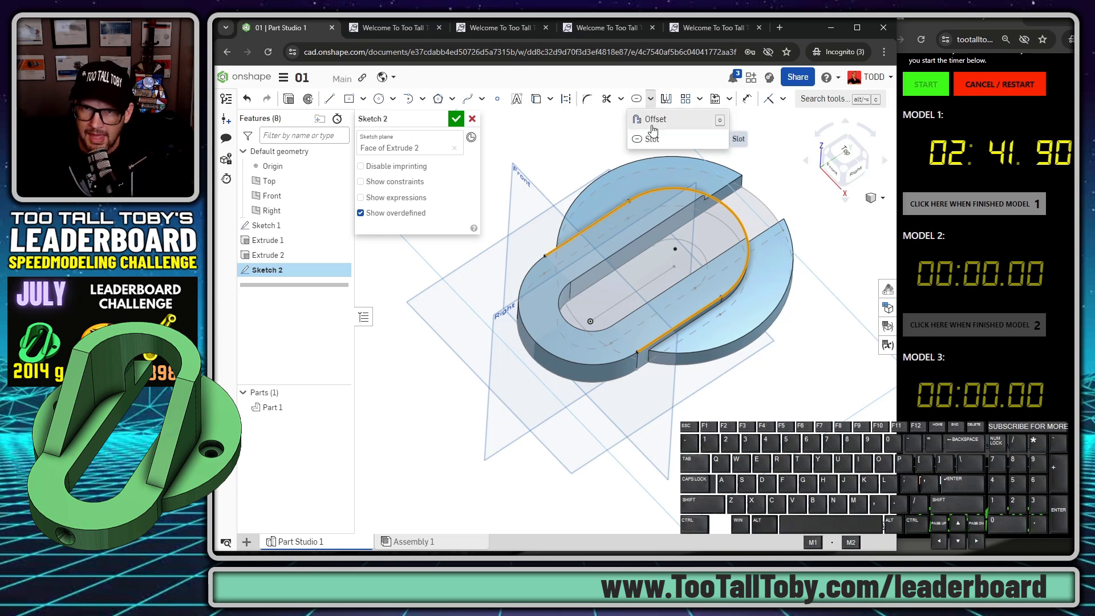
left_click(643, 115)
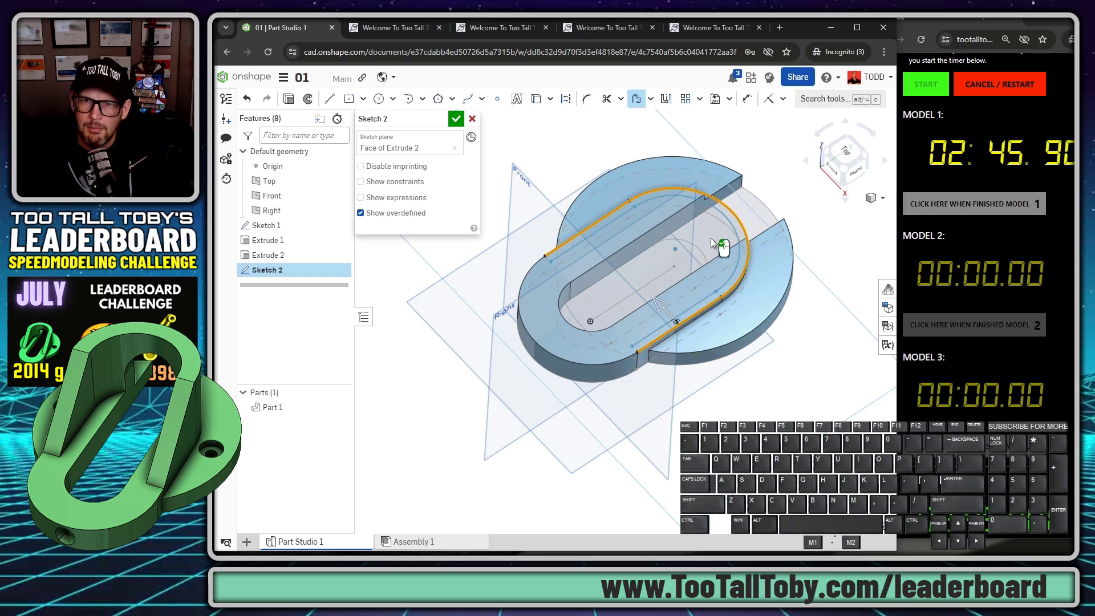
left_click(755, 166)
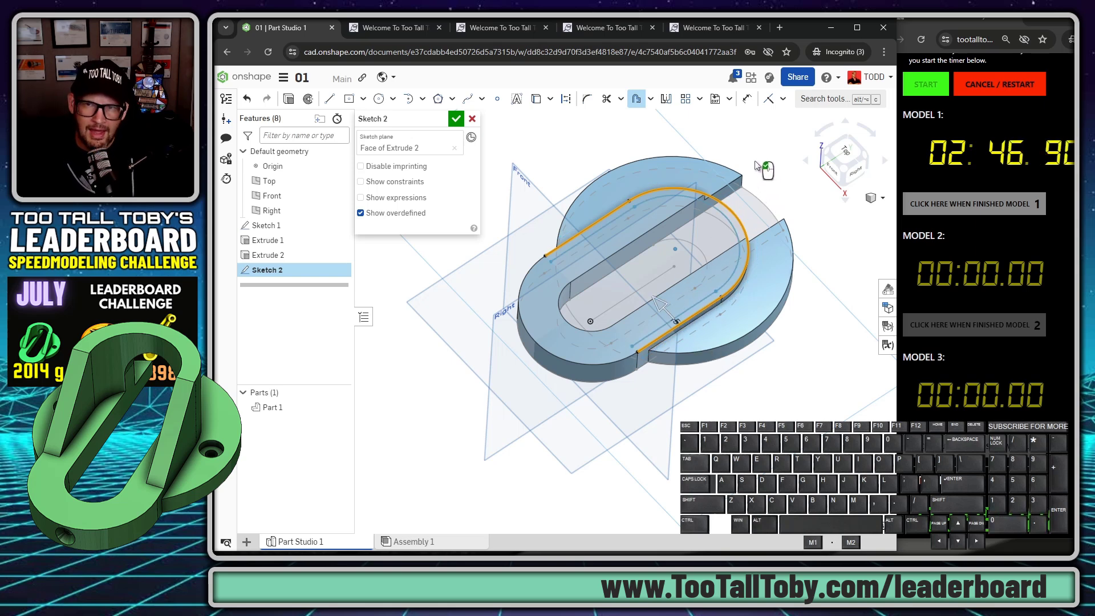
left_click(736, 136)
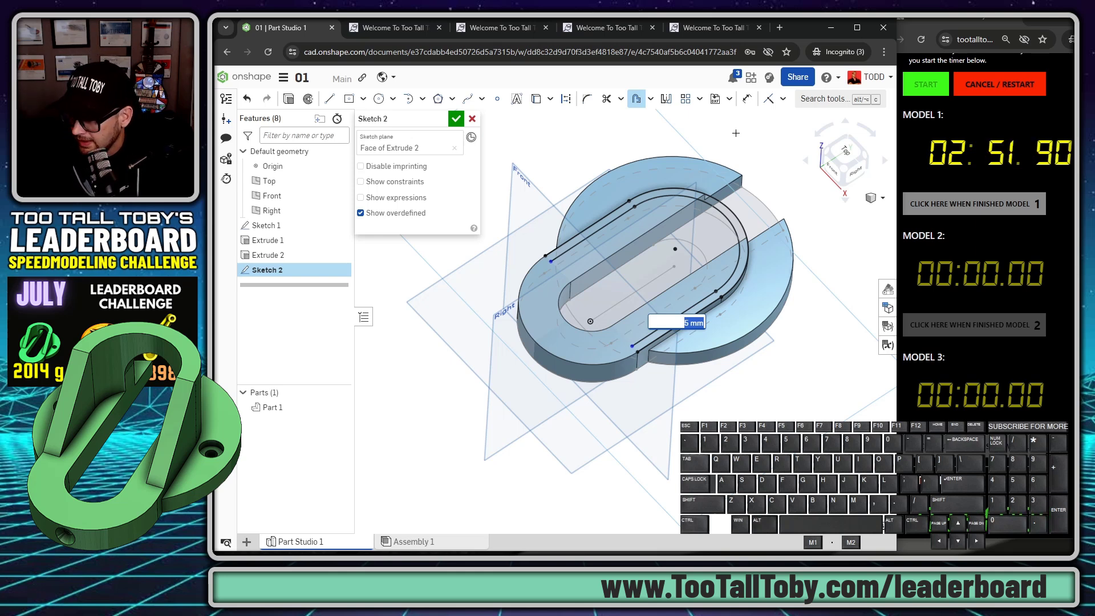
type("12")
key("Return")
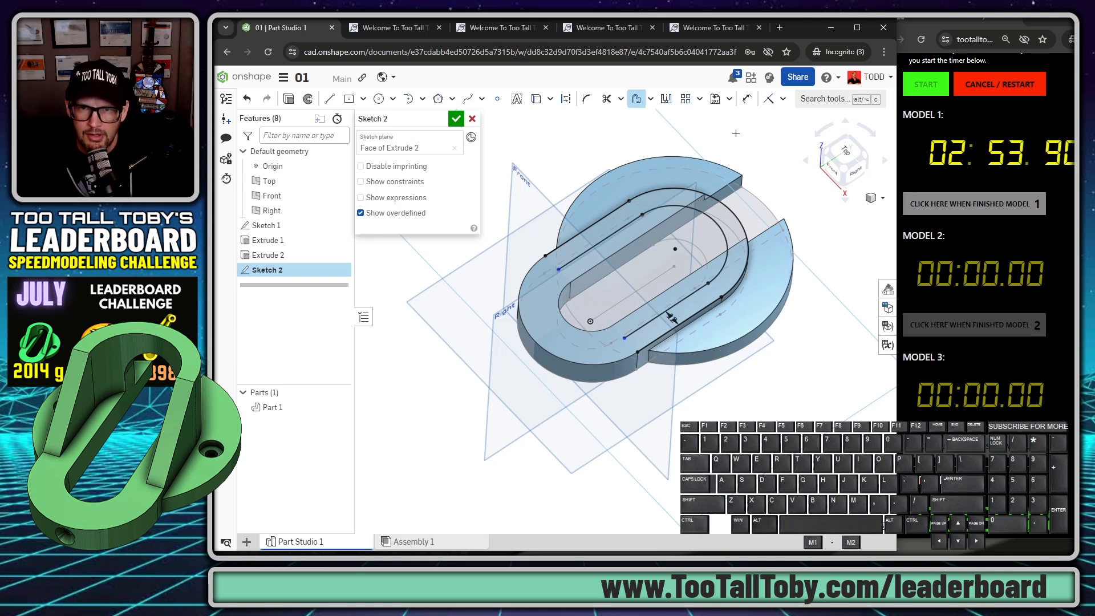
Draw a straight line crossing both arms of the projected and offset outlines, extending beyond them on each side.
key("s")
left_click(595, 180)
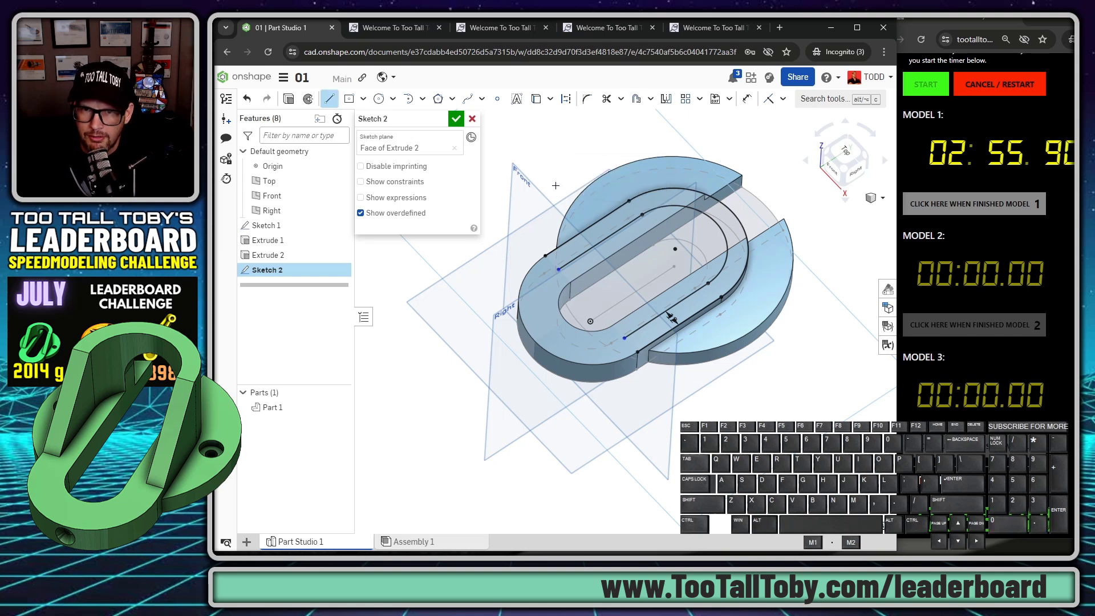
left_click(713, 347)
Dimension the line crossing both arms at 52 mm from the centre of the rear arc.
key("s")
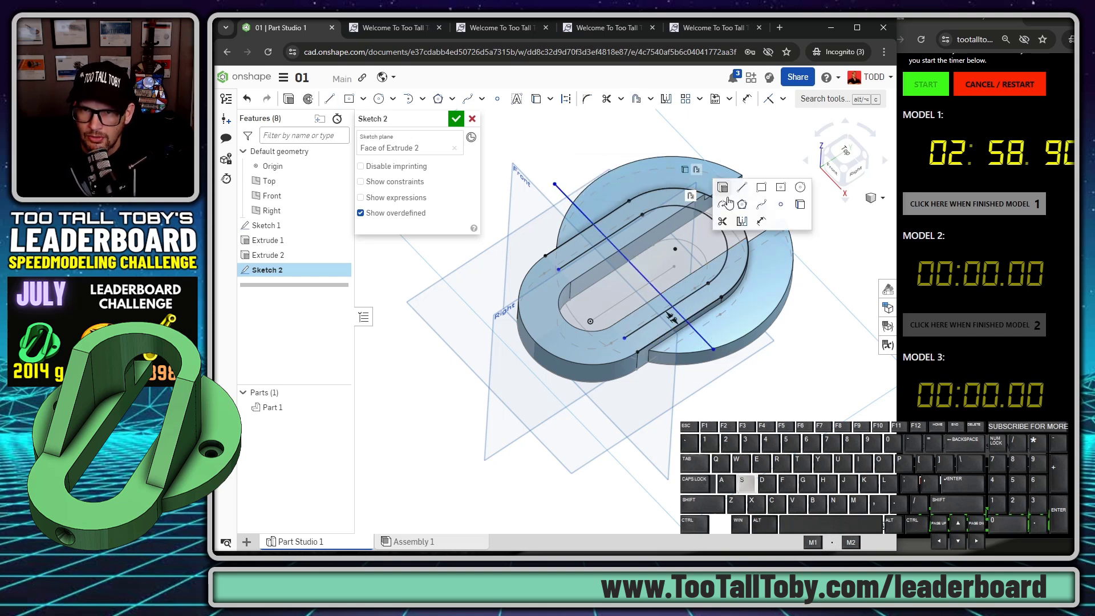
left_click(759, 222)
left_click(733, 226)
left_click(713, 223)
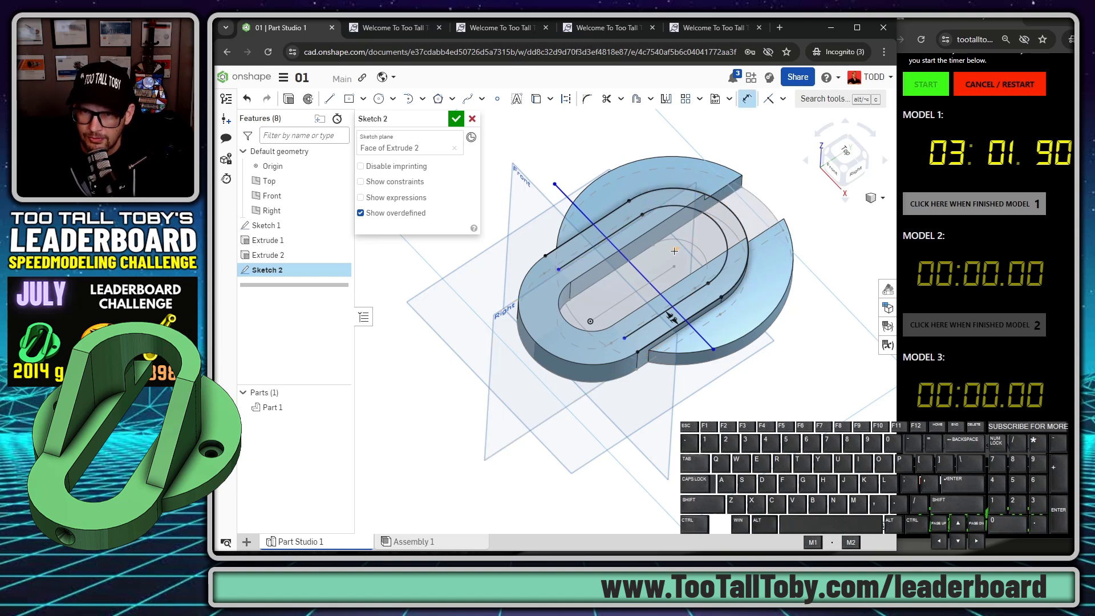
key("d")
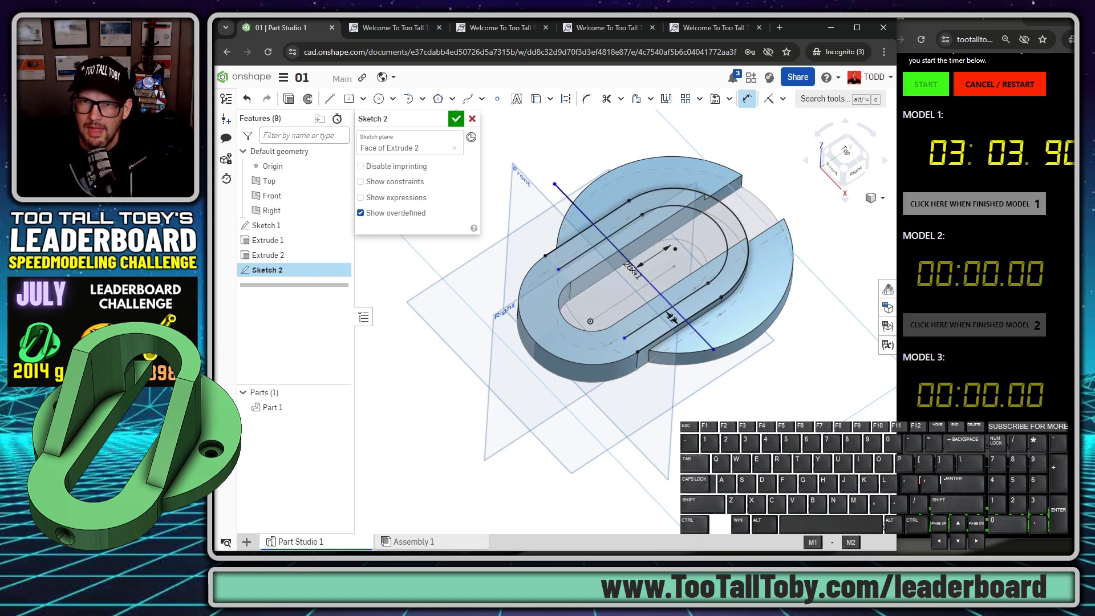
left_click(631, 270)
left_click(569, 167)
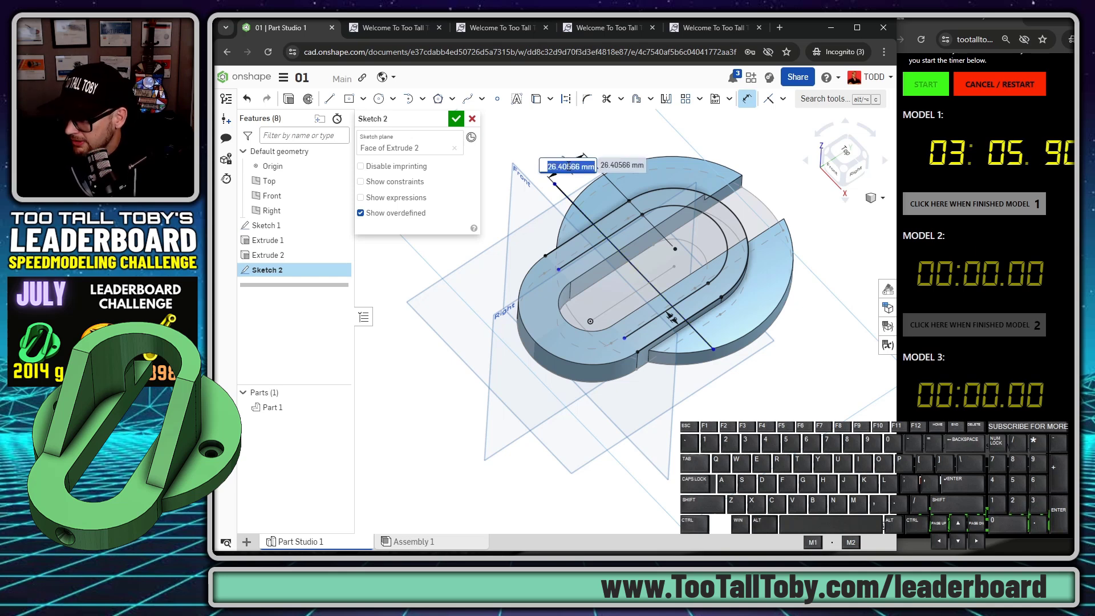
type("52")
key("Return")
scroll(598, 196, "down", 2)
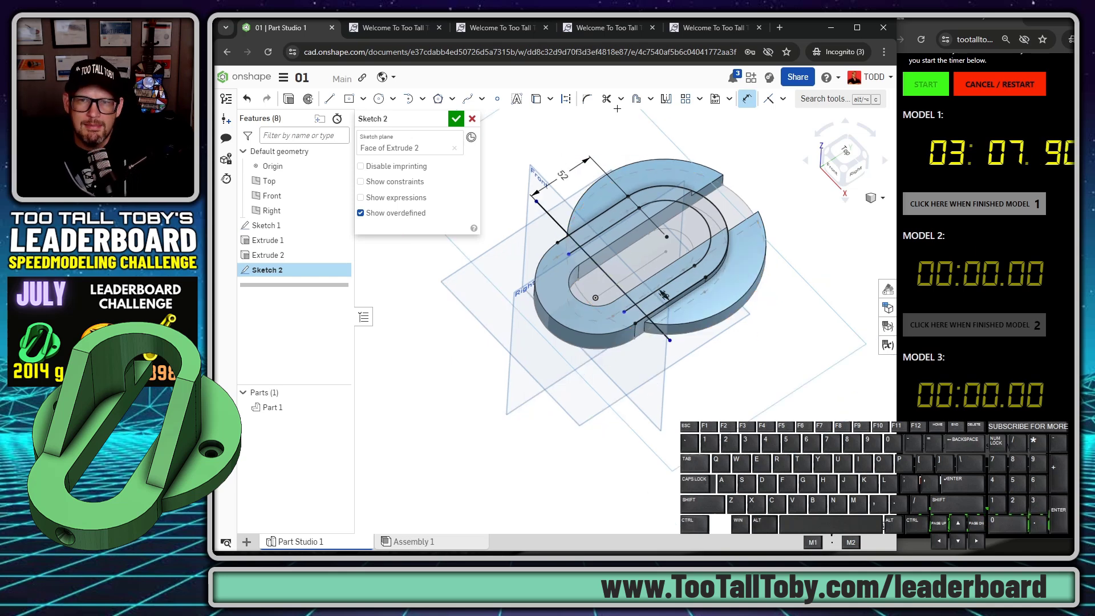
Start an additive extrude of only the three sketch regions that form the U-shaped wall between the projected and offset outlines.
key("s")
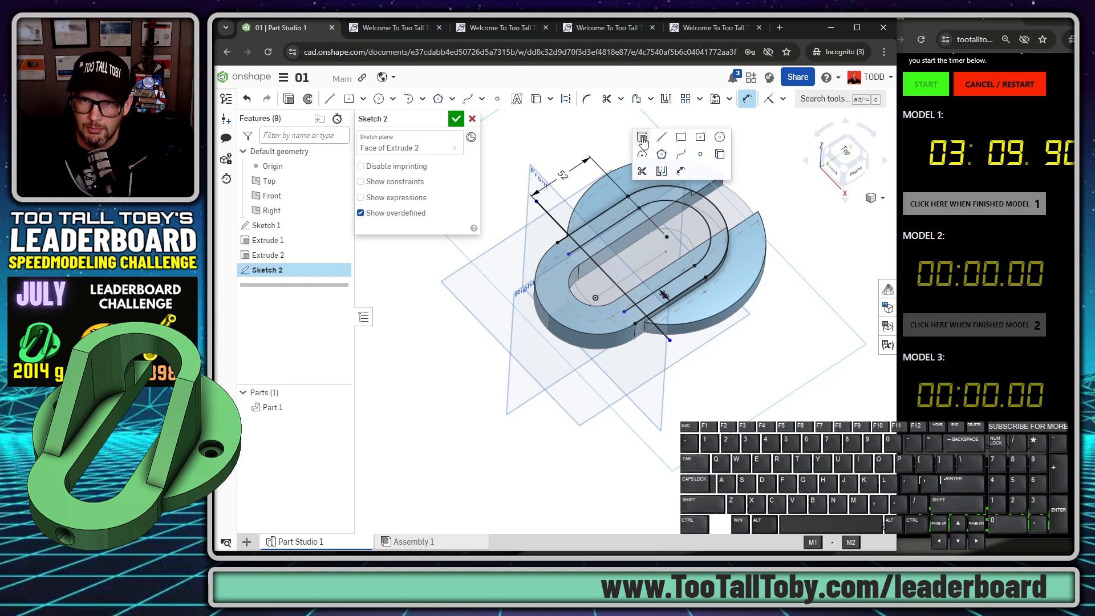
key("shift+e")
key("space")
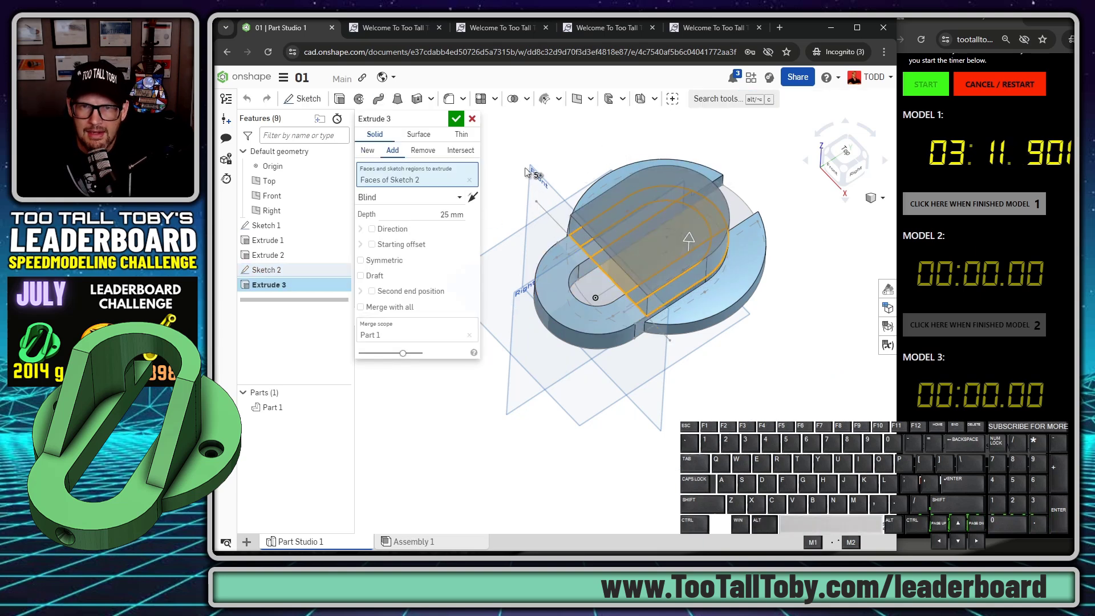
left_click(616, 221)
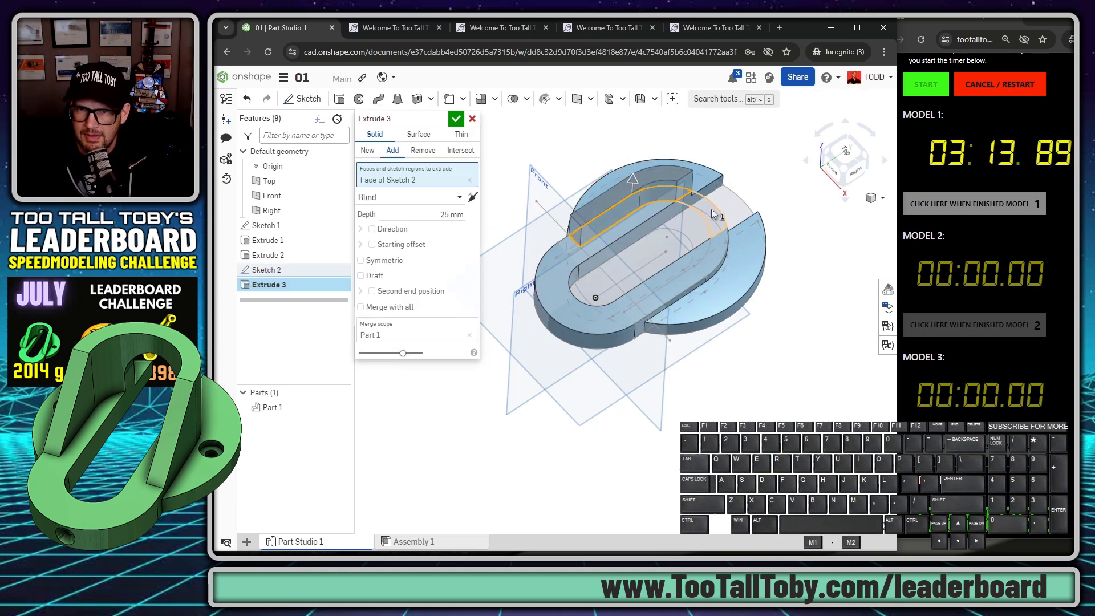
left_click(710, 264)
left_click(703, 268)
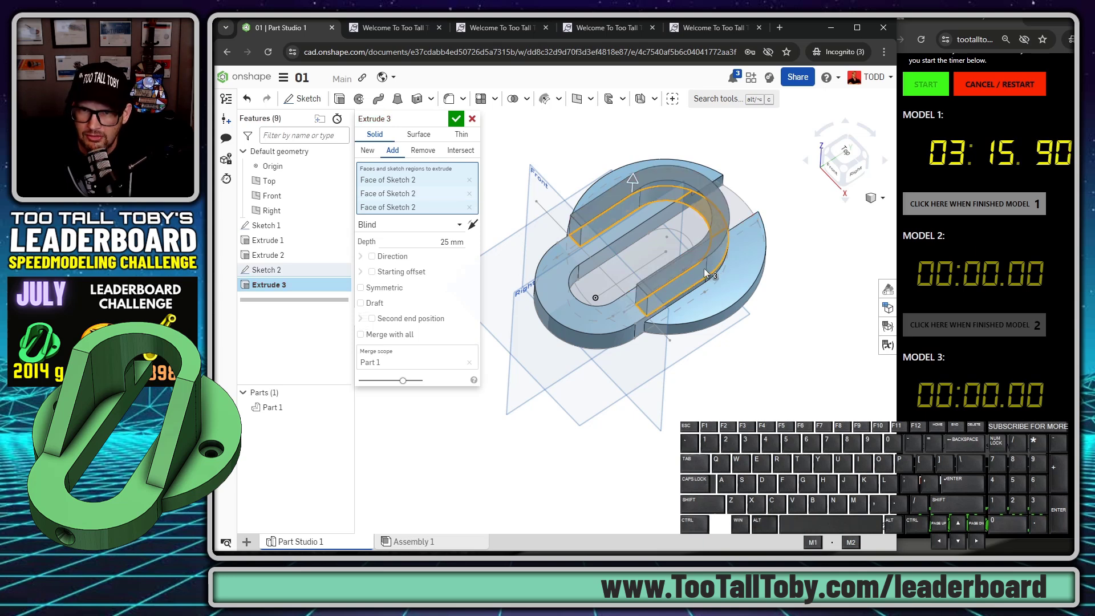
Set the U-shaped wall's extrusion depth to (66-18) mm and finish the extrude.
left_click(444, 240)
right_click_drag(526, 307, 524, 262)
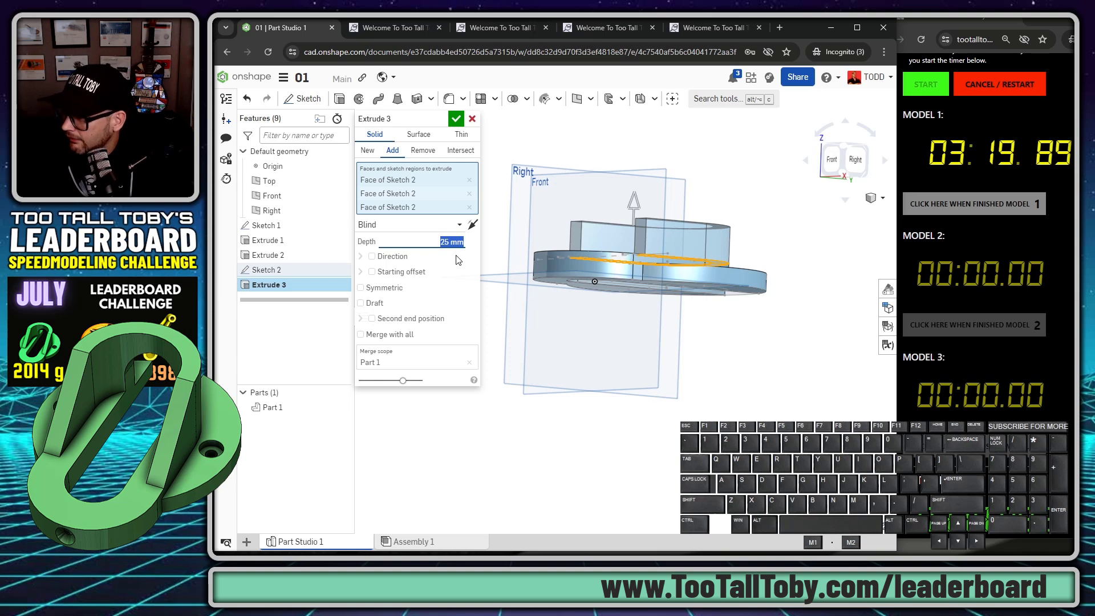
type("66-1")
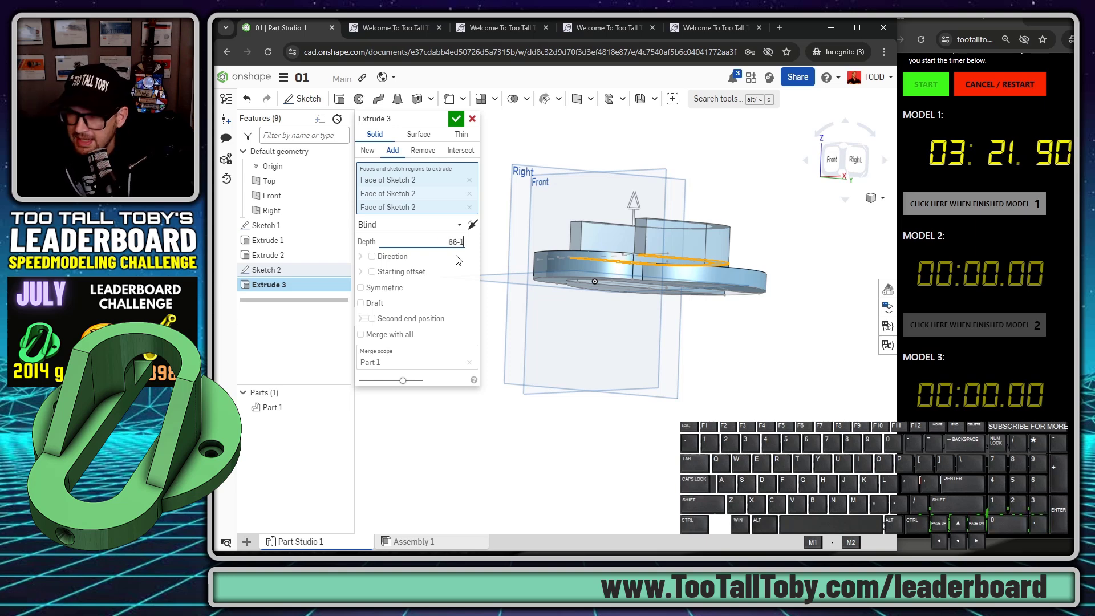
type("8")
key("Return")
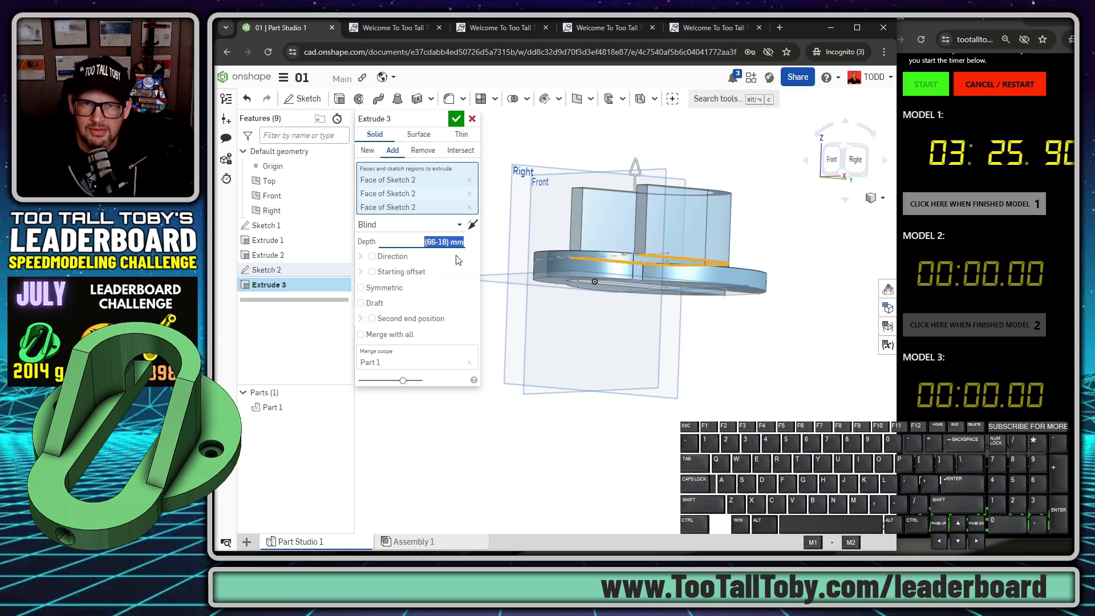
key("Return")
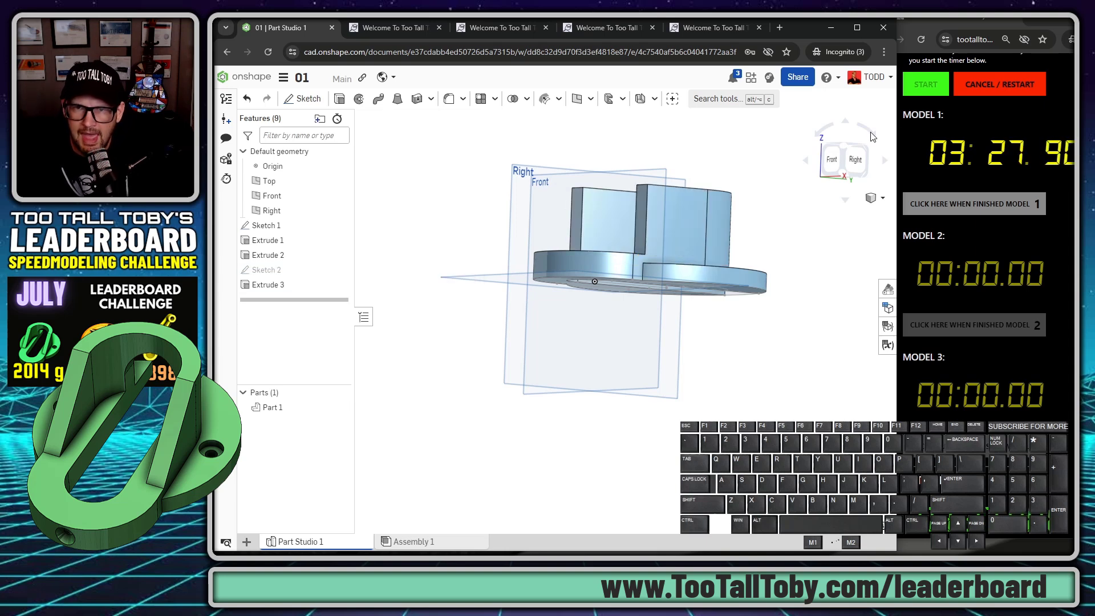
On the wall's flat outer side face, sketch a diagonal about 66 mm long from the lower front corner to the top edge, closing back towards the upper front corner.
mouse_move(657, 292)
right_mouse_down()
mouse_move(644, 319)
mouse_move(645, 297)
right_mouse_up()
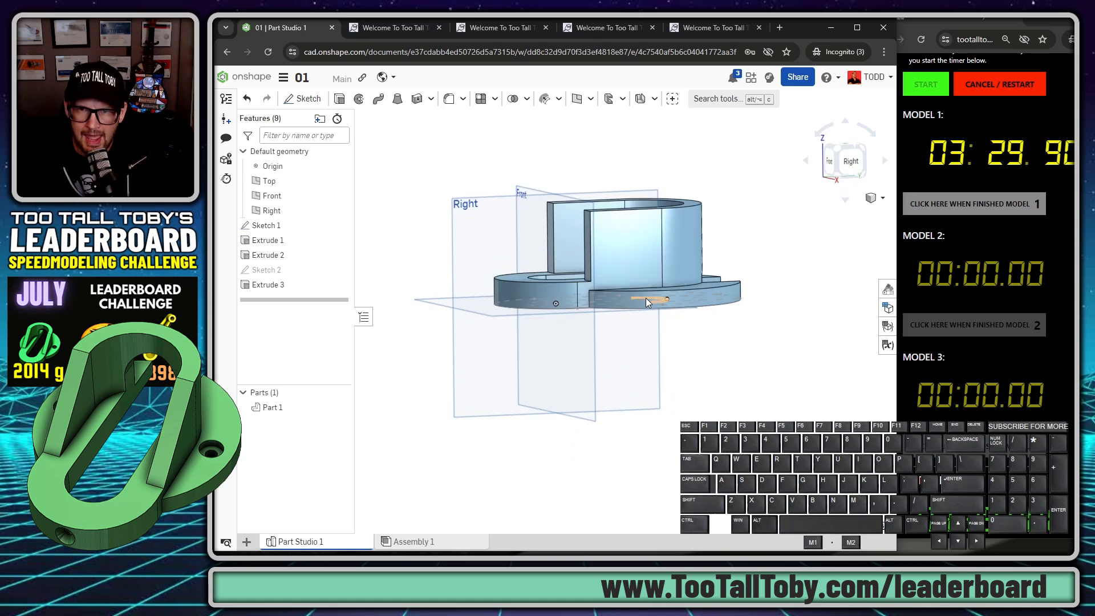
right_click(628, 239)
key("Escape")
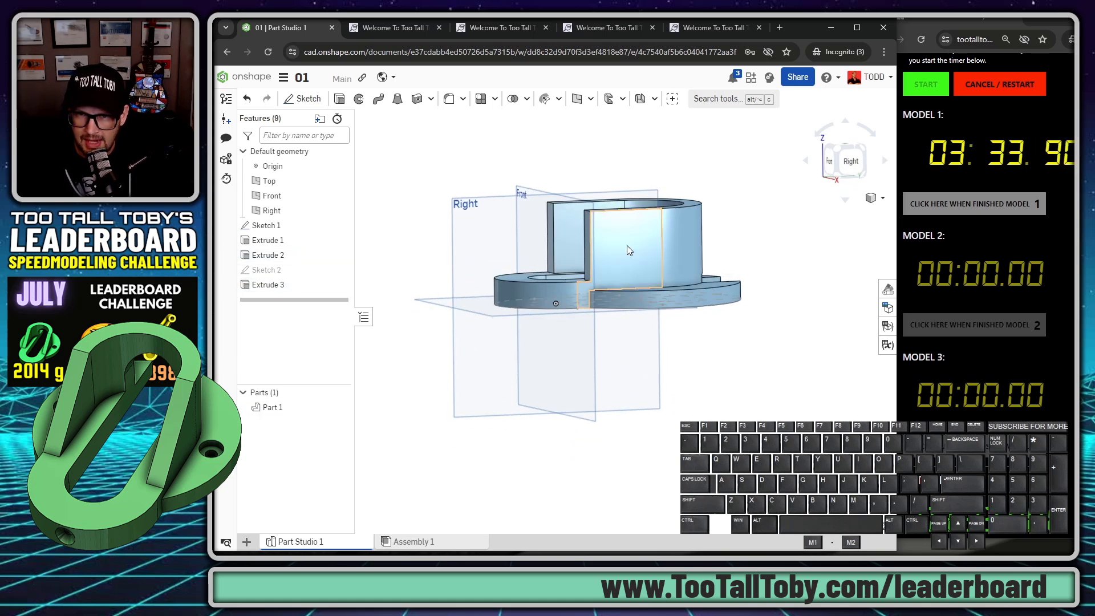
key("s")
left_click(655, 231)
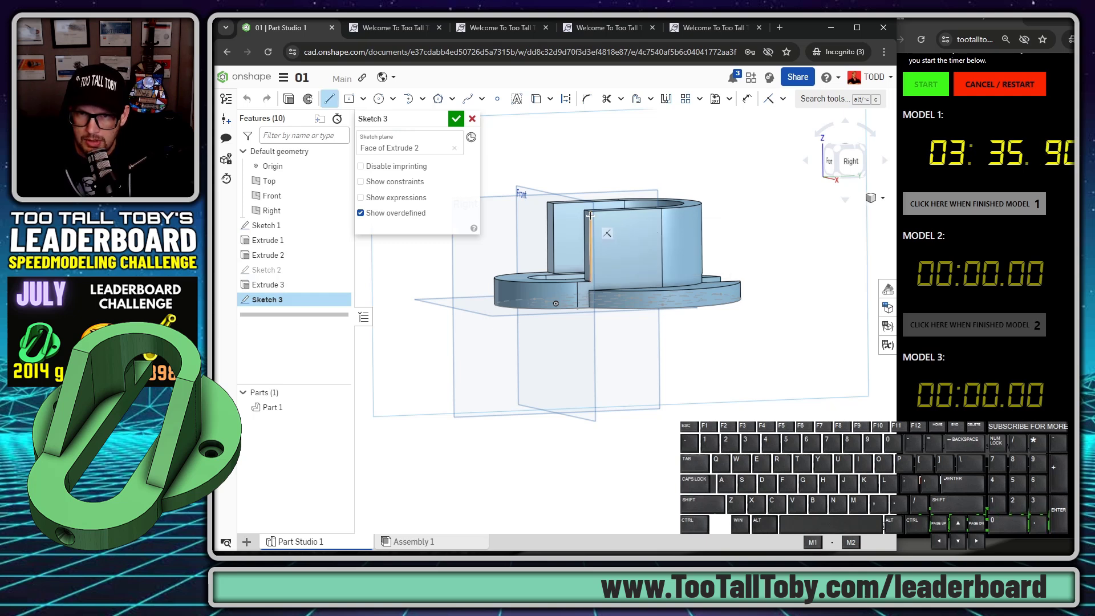
left_click(590, 280)
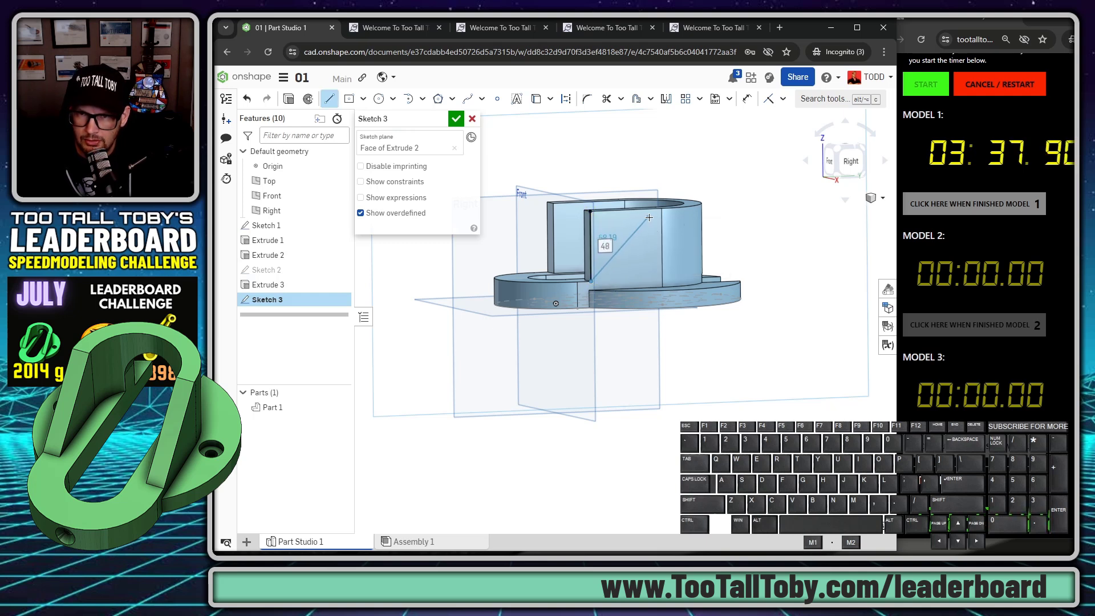
left_click(651, 210)
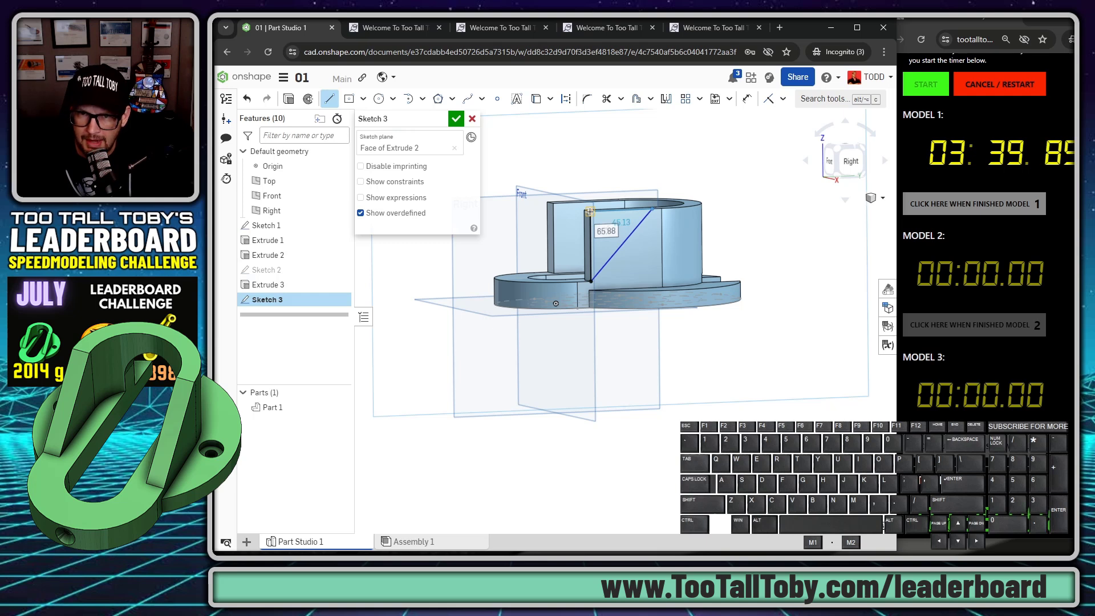
Dimension the diagonal line at 45° to the base's horizontal edge.
key("s")
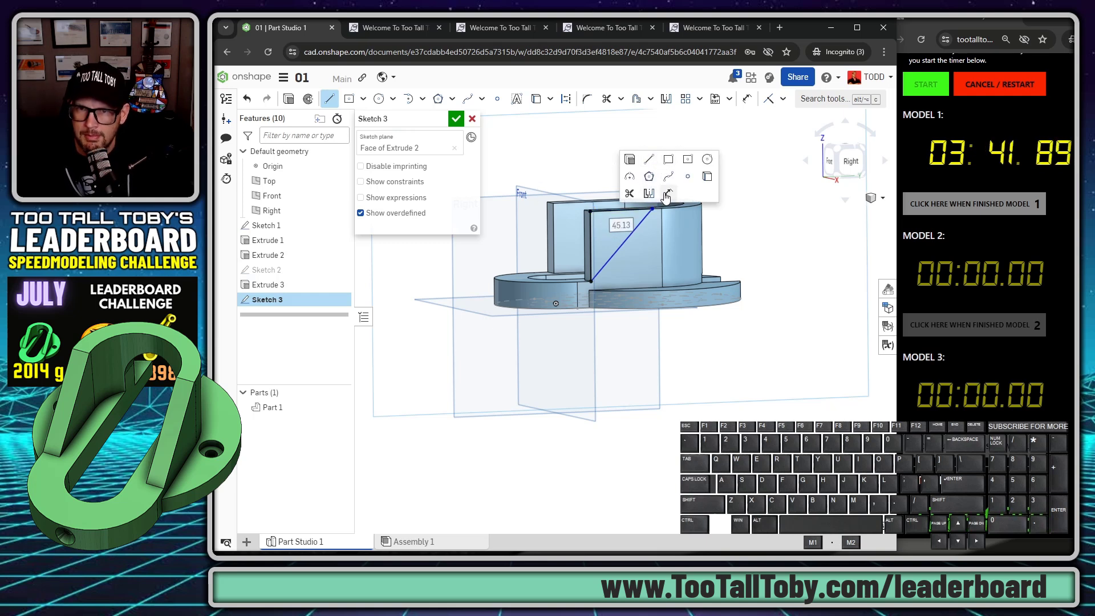
left_click(667, 194)
left_click(610, 264)
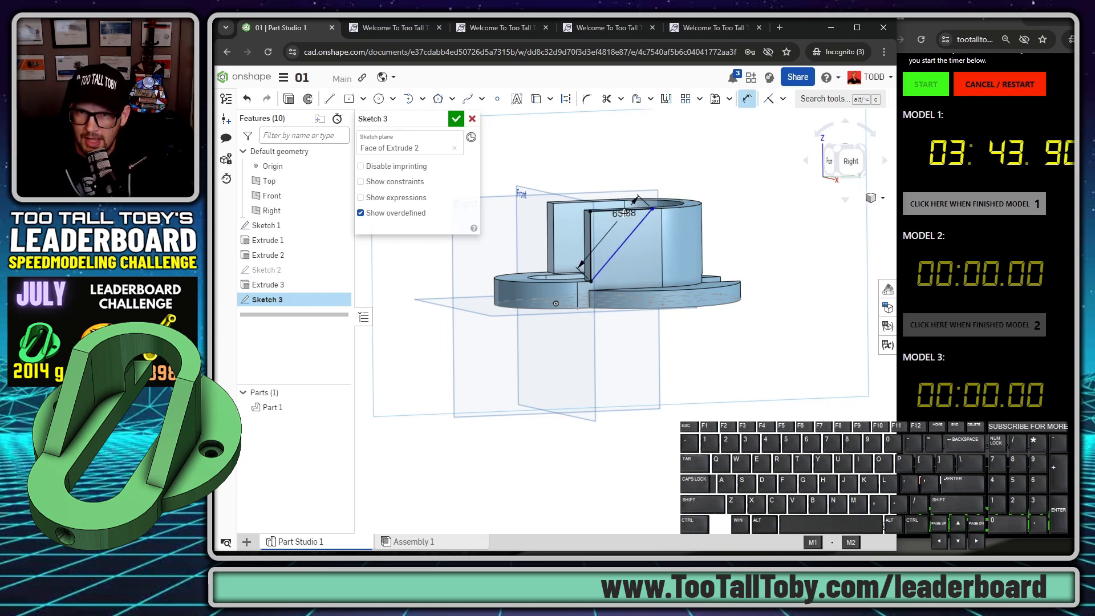
left_click(646, 291)
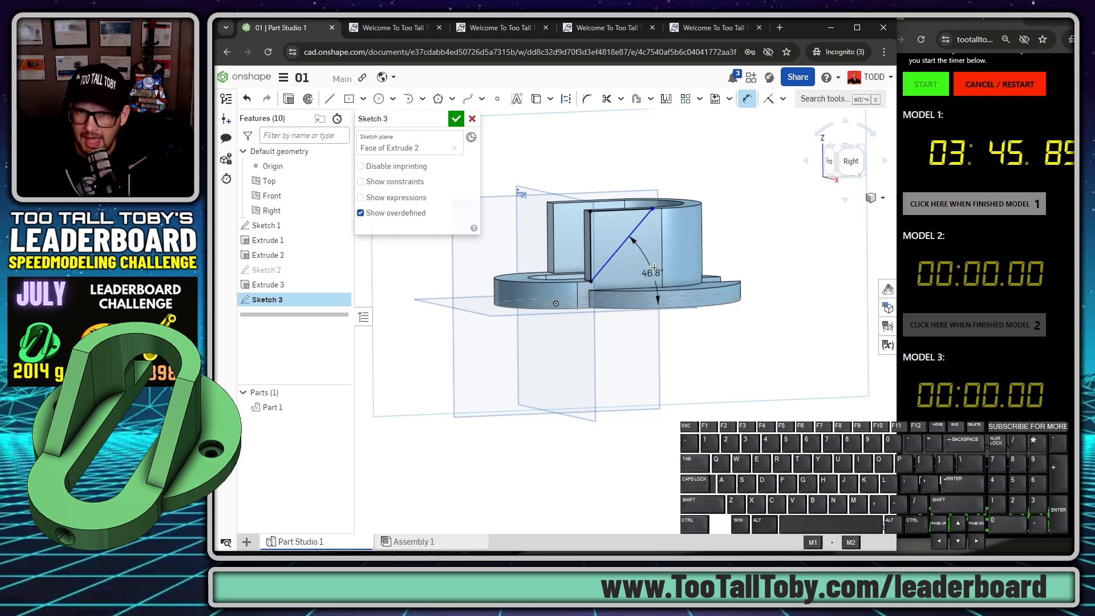
left_click(673, 254)
type("45")
key("Return")
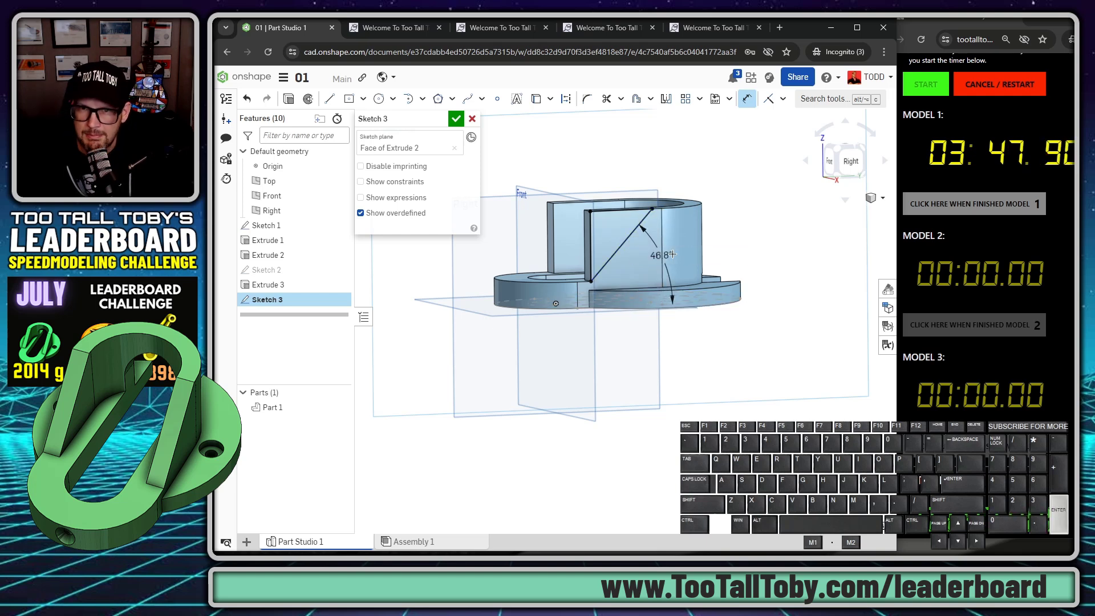
Extrude the triangular profile as a Through all removal to slope the front ends of both wall arms.
key("s")
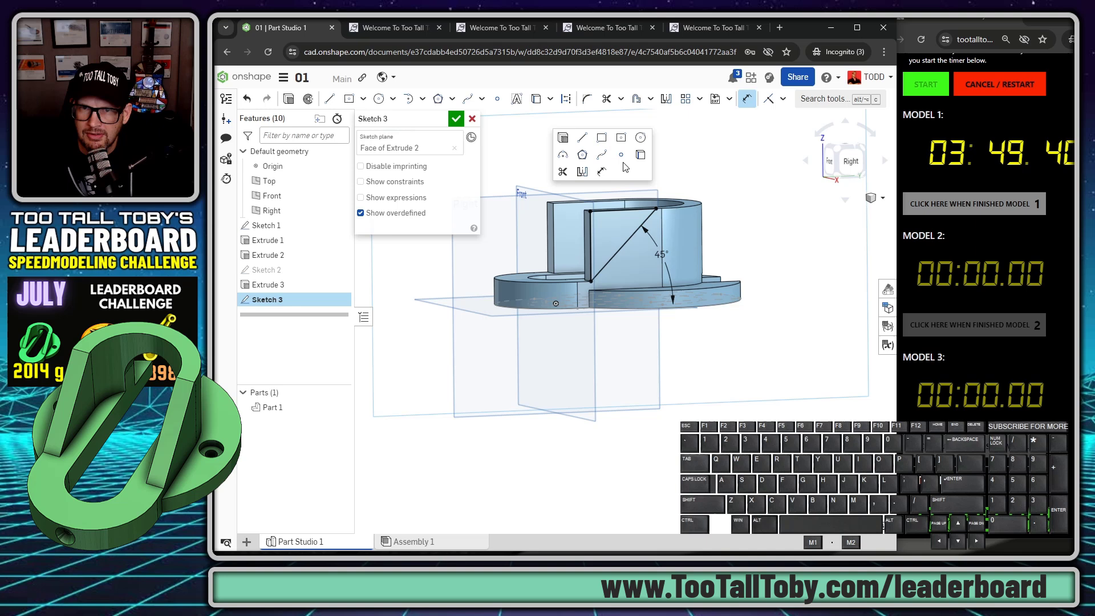
left_click(562, 137)
left_click(423, 150)
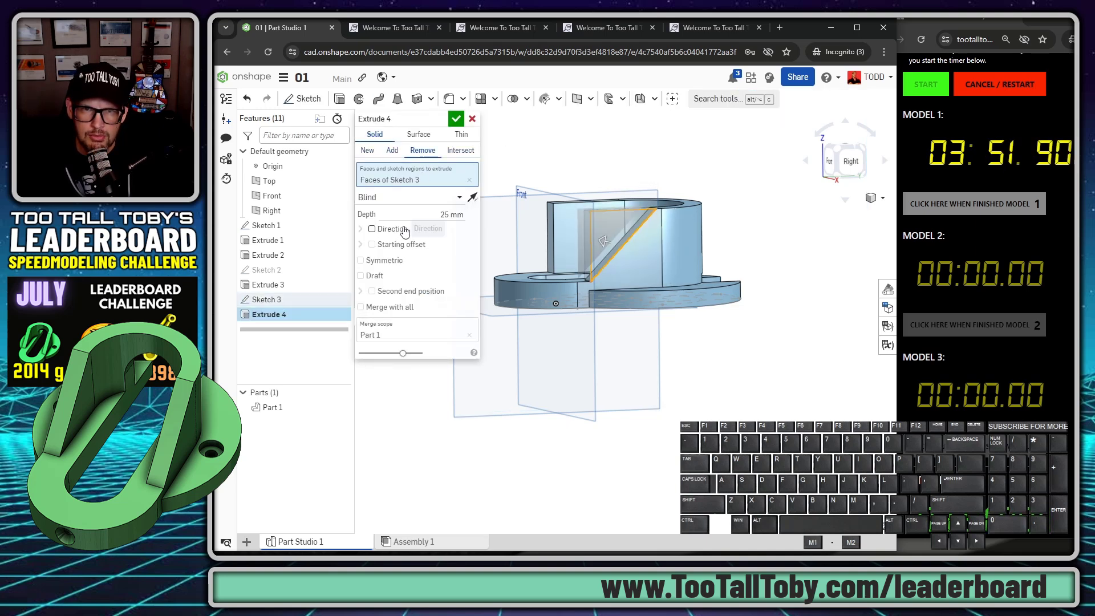
left_click(441, 201)
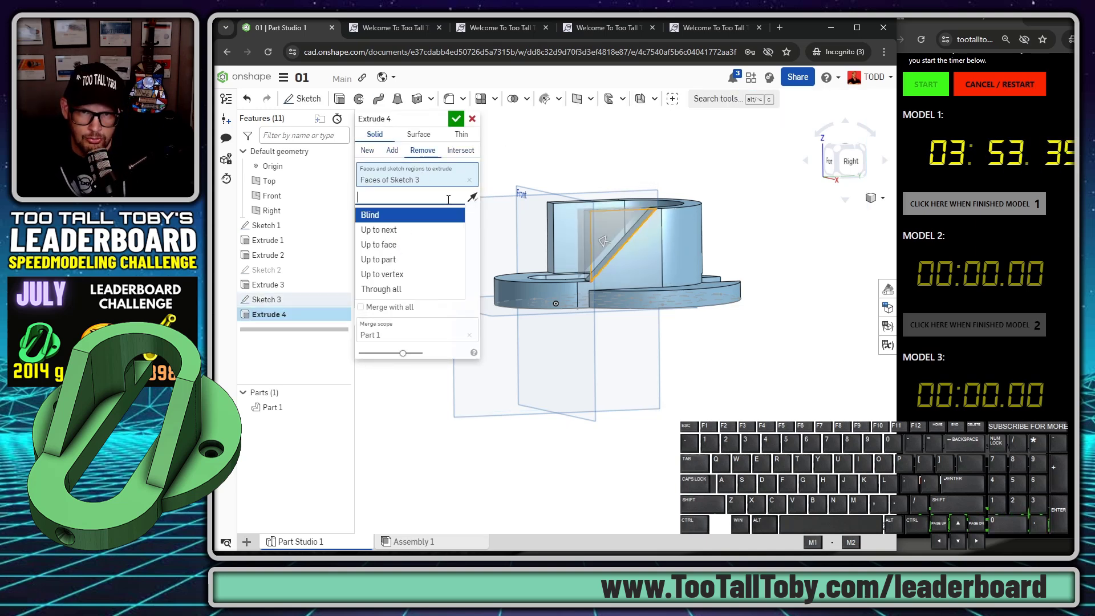
left_click(401, 289)
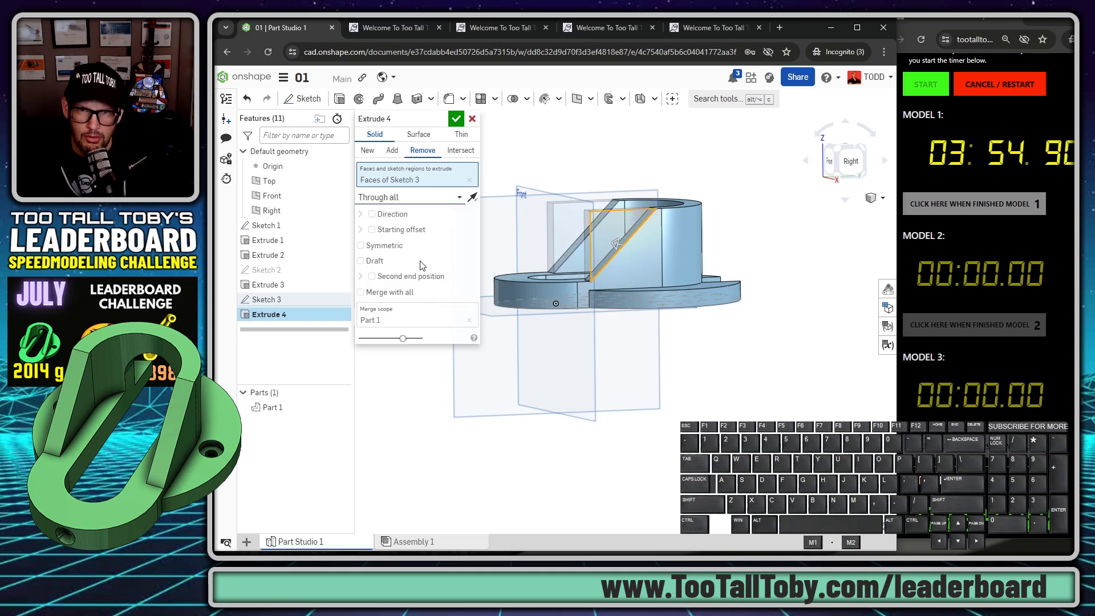
left_click(462, 119)
Start a sketch on the round base flange's upper face and draw a 105 mm line across the wall's rounded end.
right_click_drag(547, 239, 550, 323)
left_click(504, 237)
key("s")
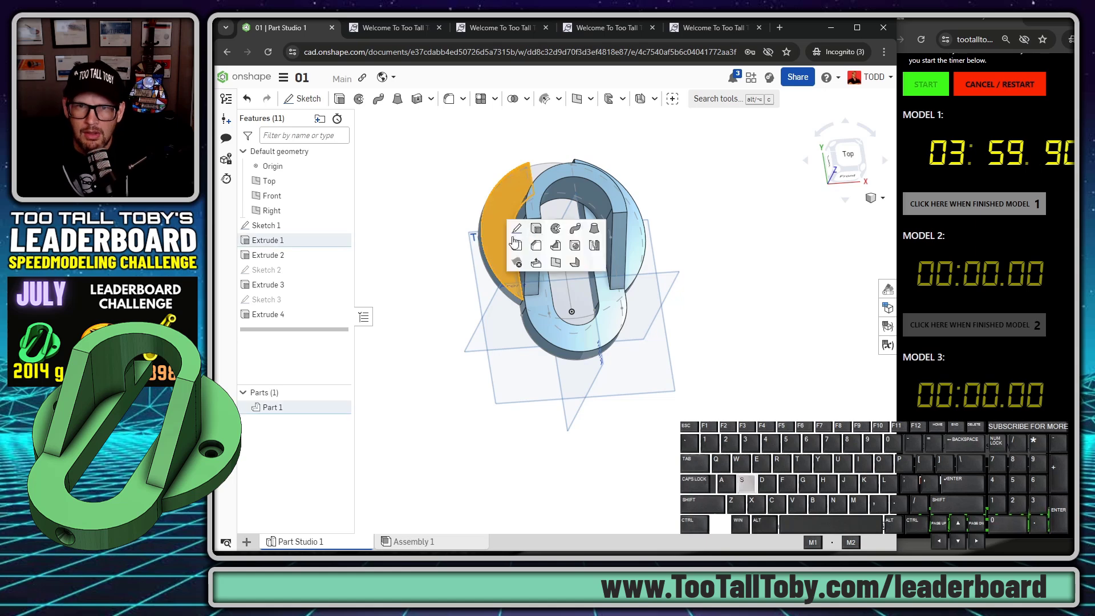
left_click(517, 228)
key("n")
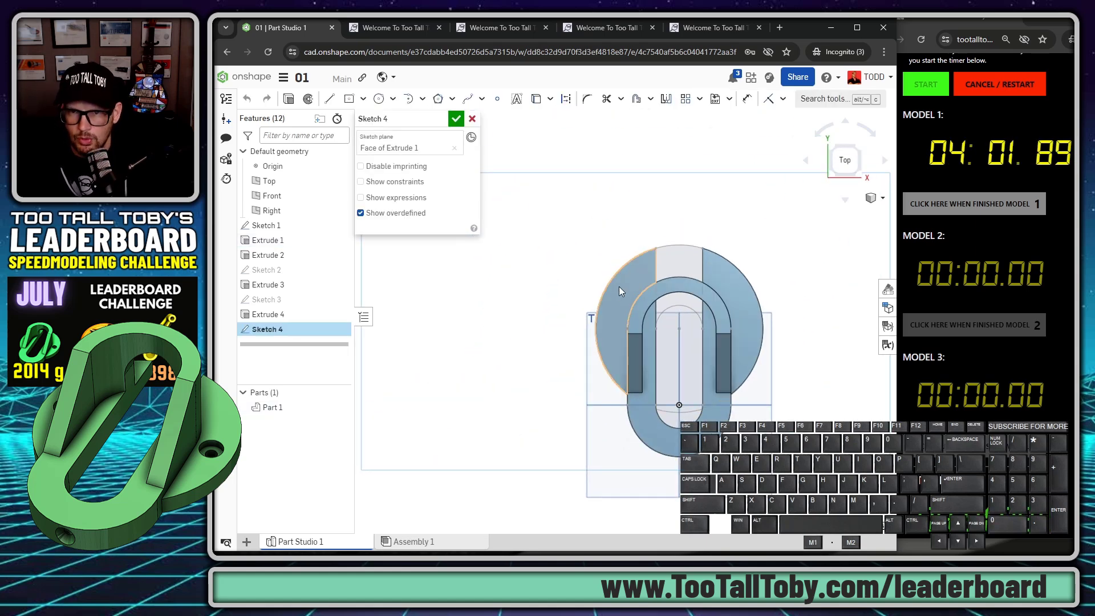
key("s")
left_click(624, 288)
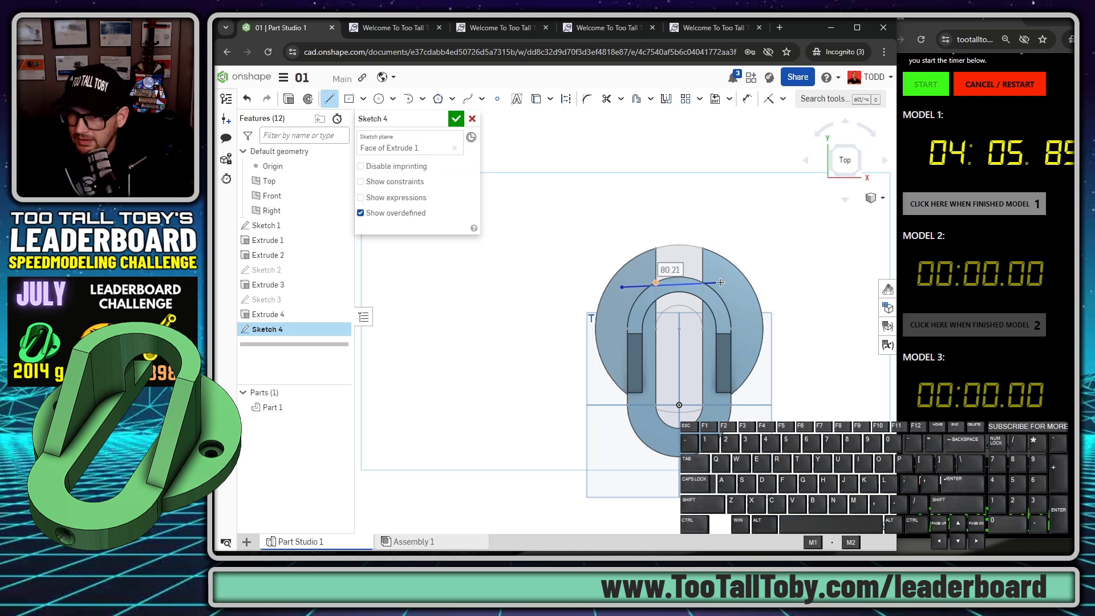
type("105")
key("Return")
key("Escape")
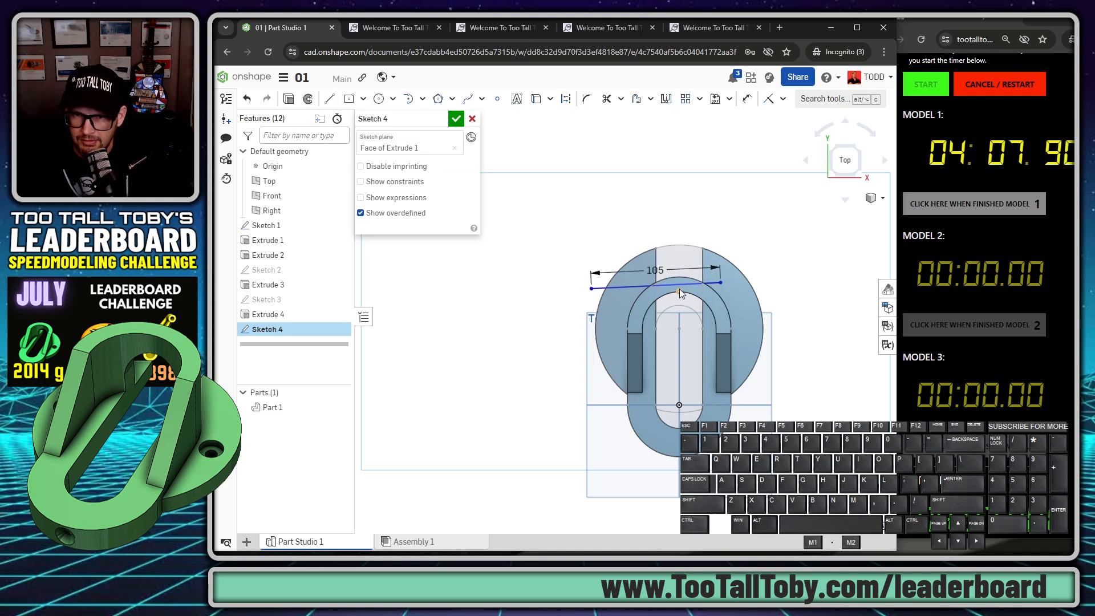
Make the 105 mm line horizontal and try to apply a midpoint constraint between it and the rear arc's centre.
left_click(679, 289)
key("h")
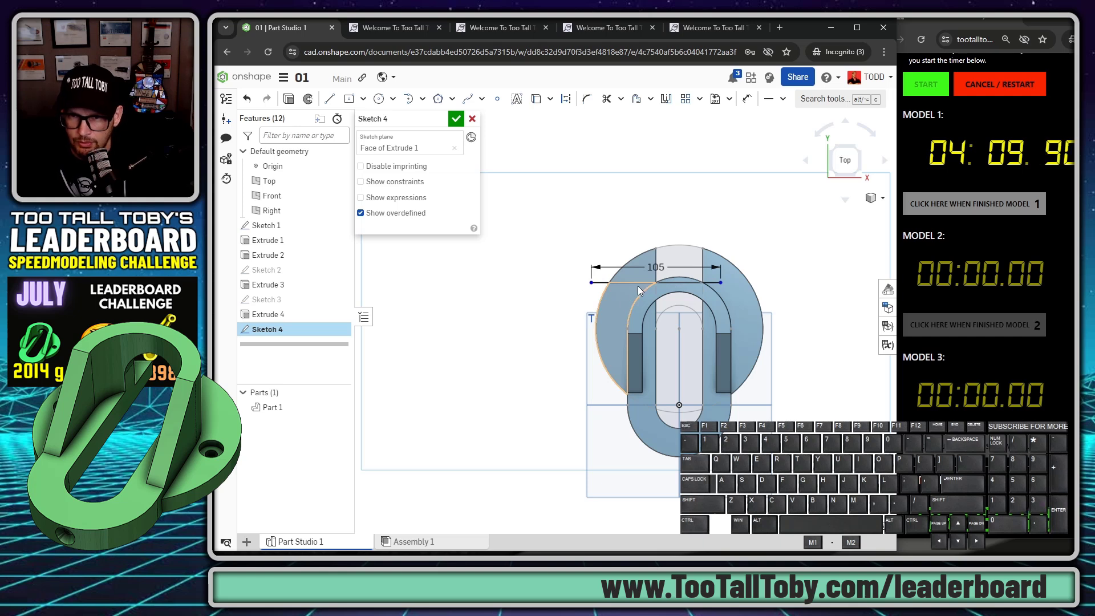
left_click(622, 282)
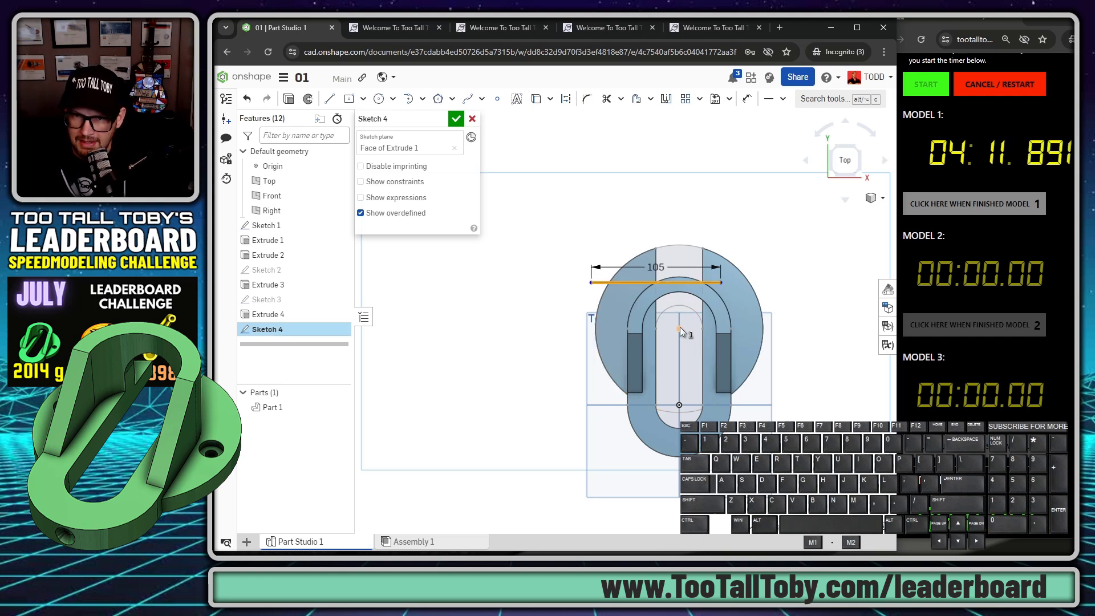
left_click(680, 331)
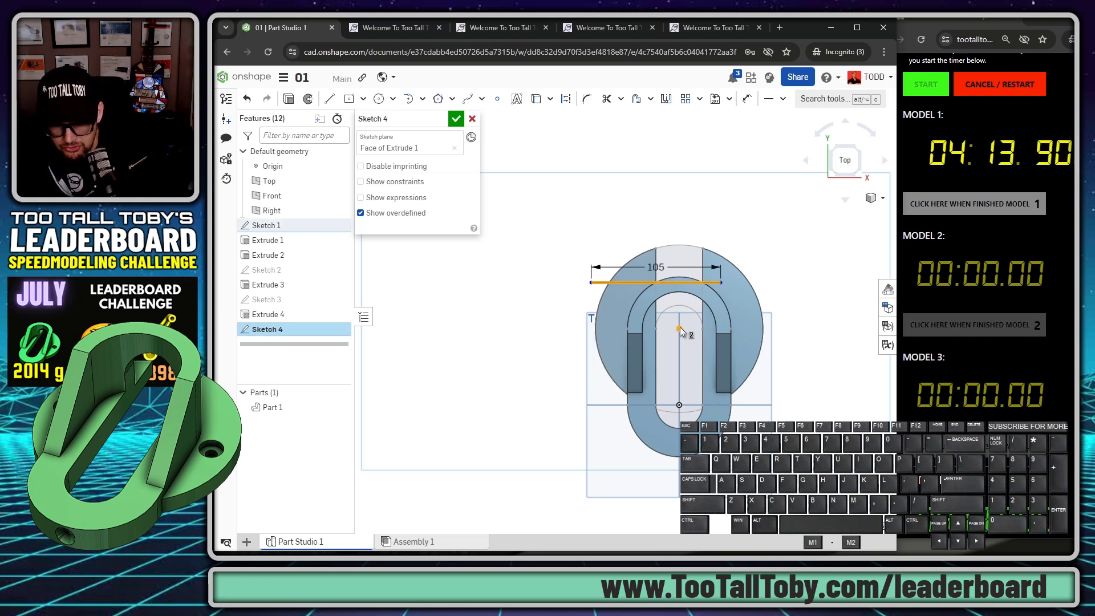
key("shift+m")
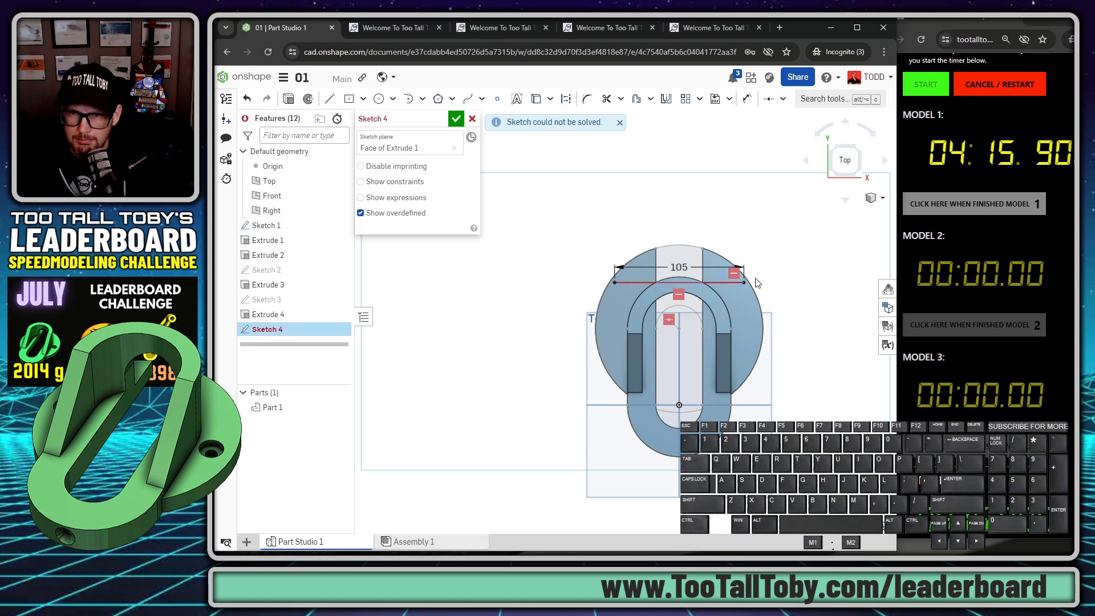
scroll(700, 331, "up", 4)
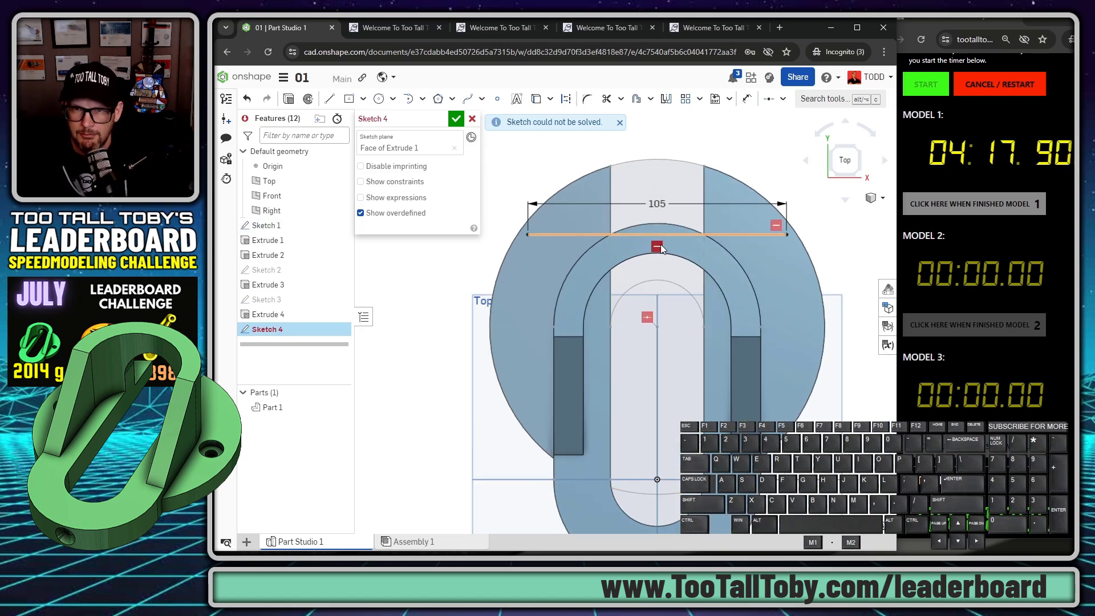
Delete the conflicting constraint at the 105 mm line's end so the line centres on the rear arc's centre, and close the sketch.
left_click(776, 225)
key("Delete")
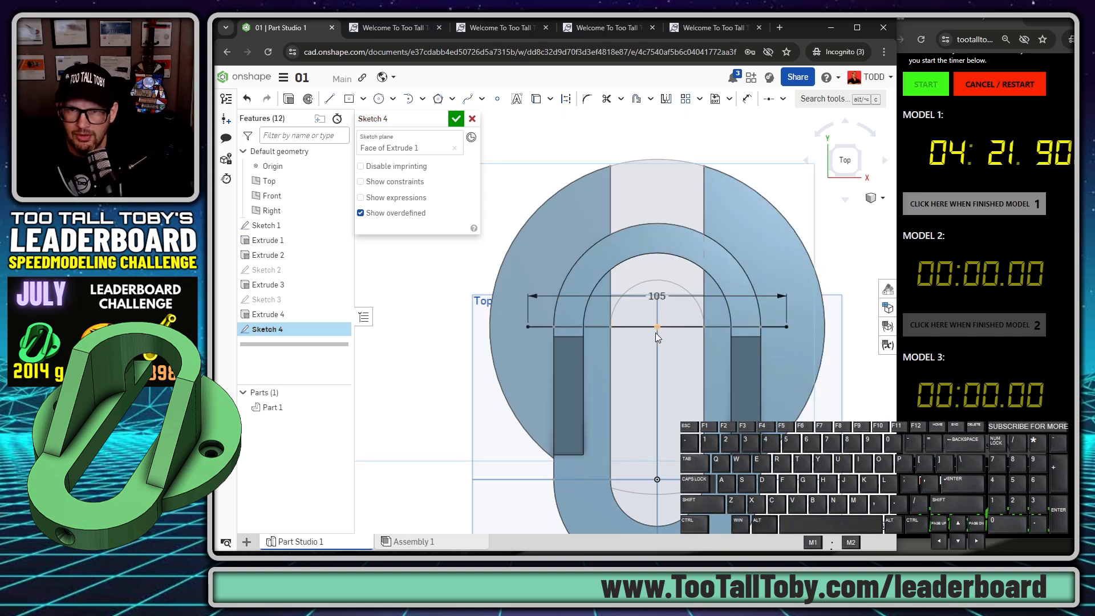
scroll(655, 333, "down", 1)
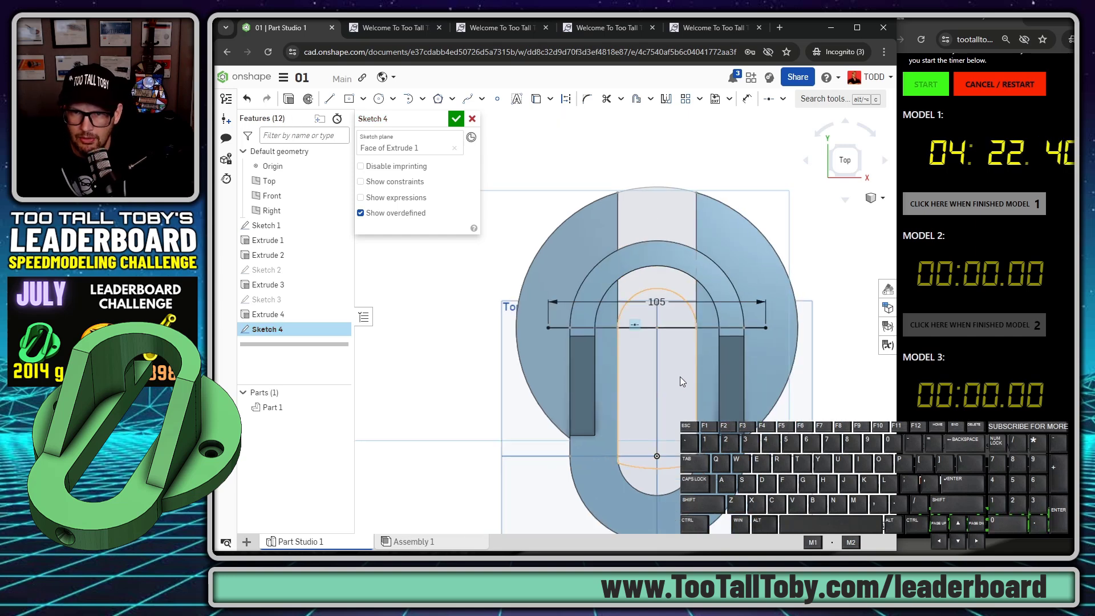
left_click(471, 119)
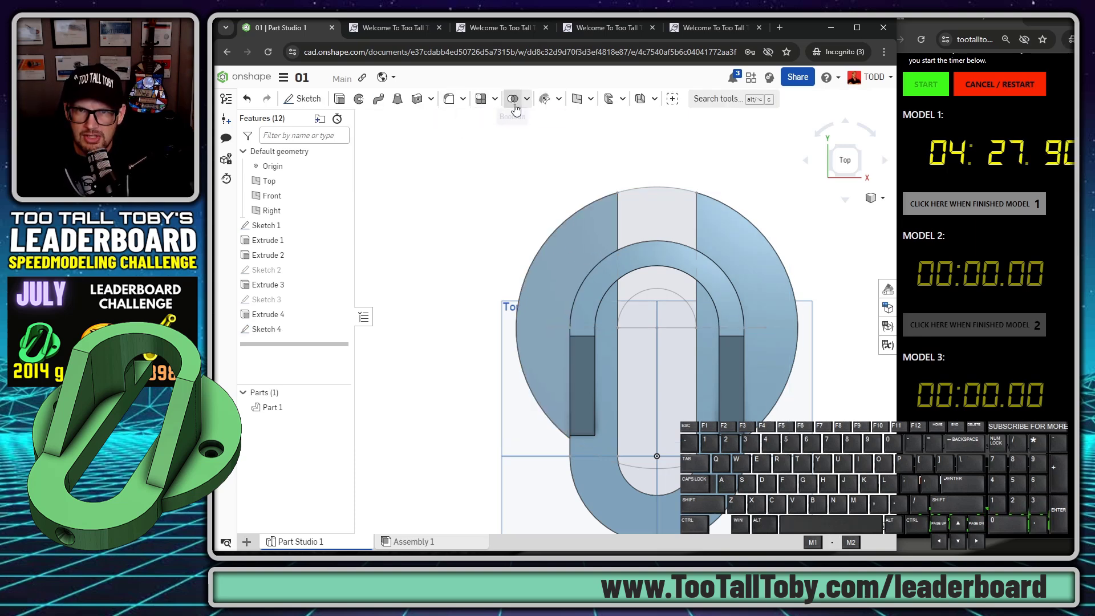
Start a counterbore Hole with an 8 mm through diameter, 16 mm counterbore diameter and 5 mm counterbore depth.
left_click(723, 106)
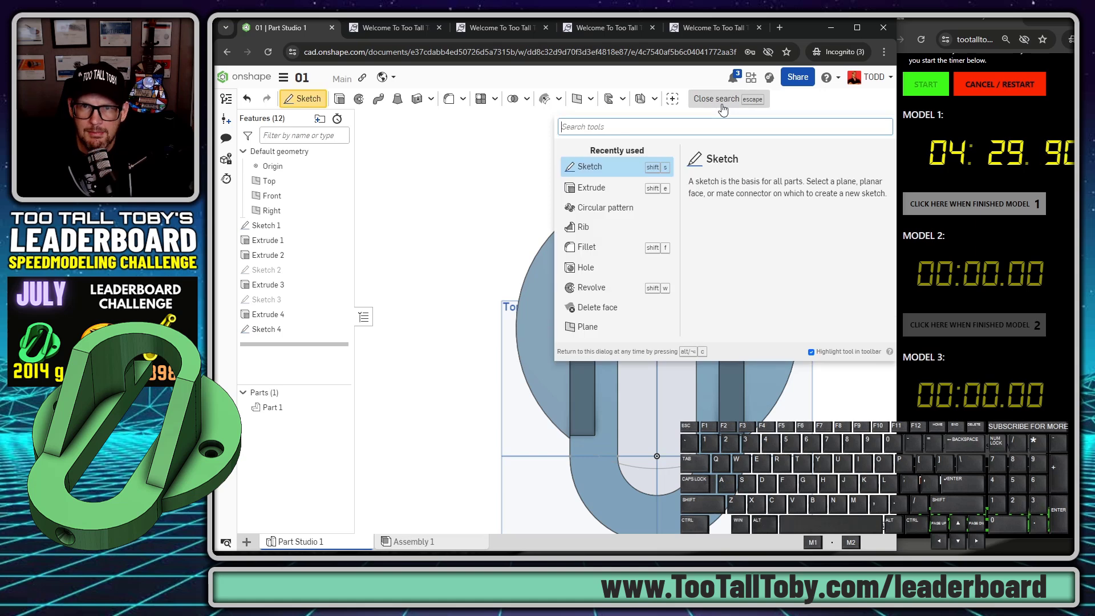
type("hole")
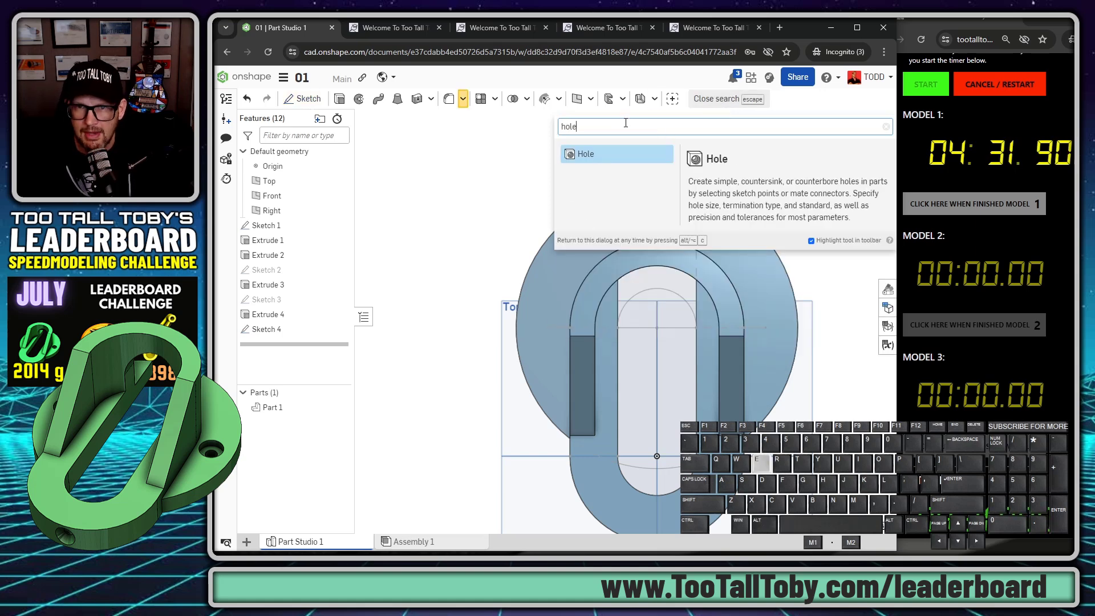
left_click(587, 155)
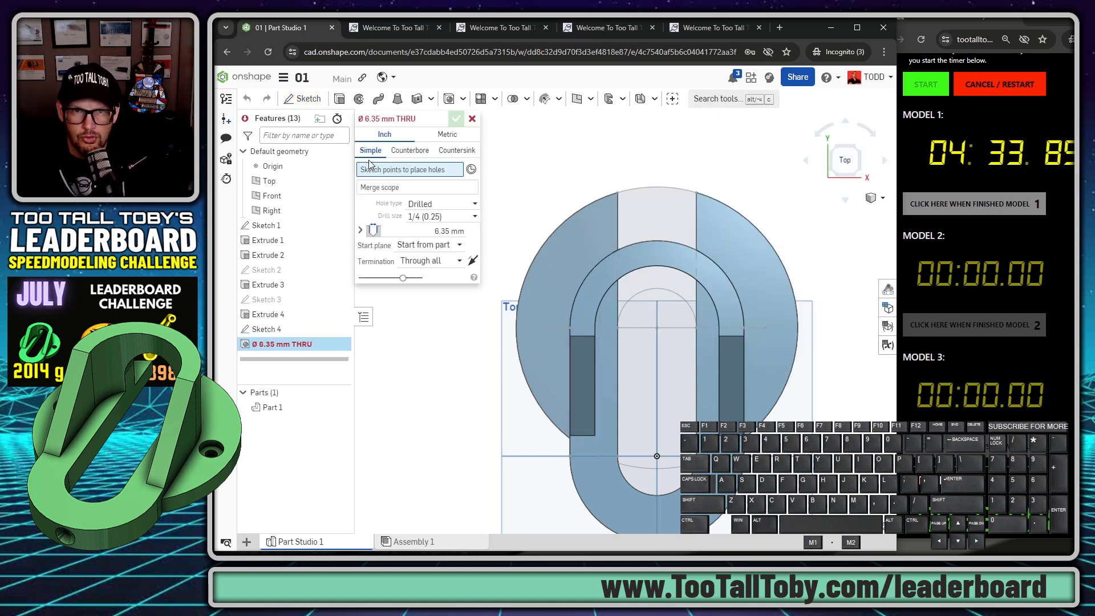
left_click(410, 150)
left_click(443, 233)
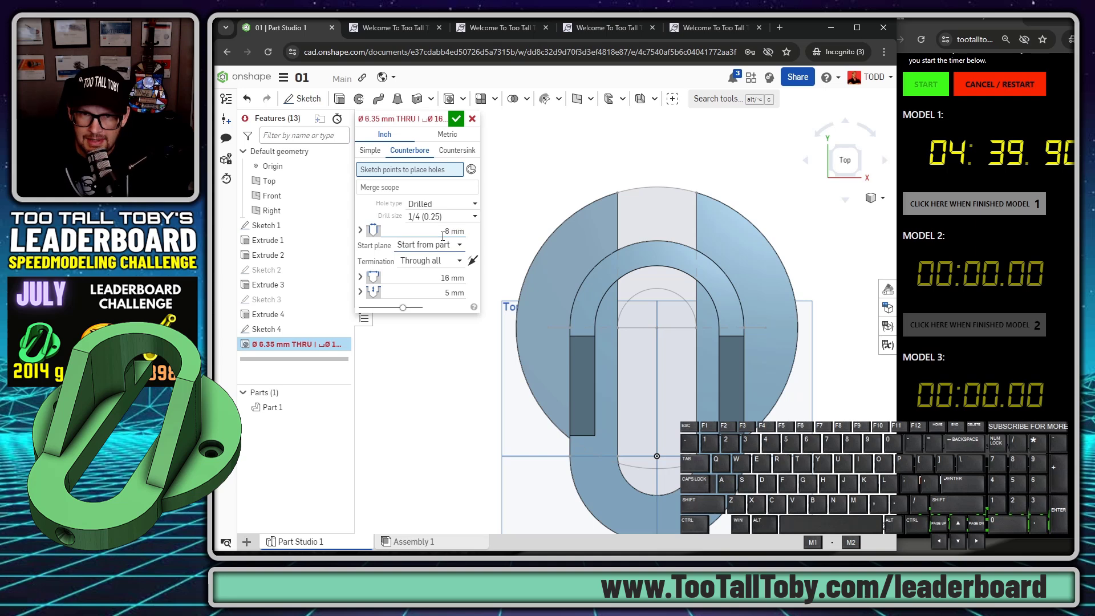
key("Tab")
key("Tab")
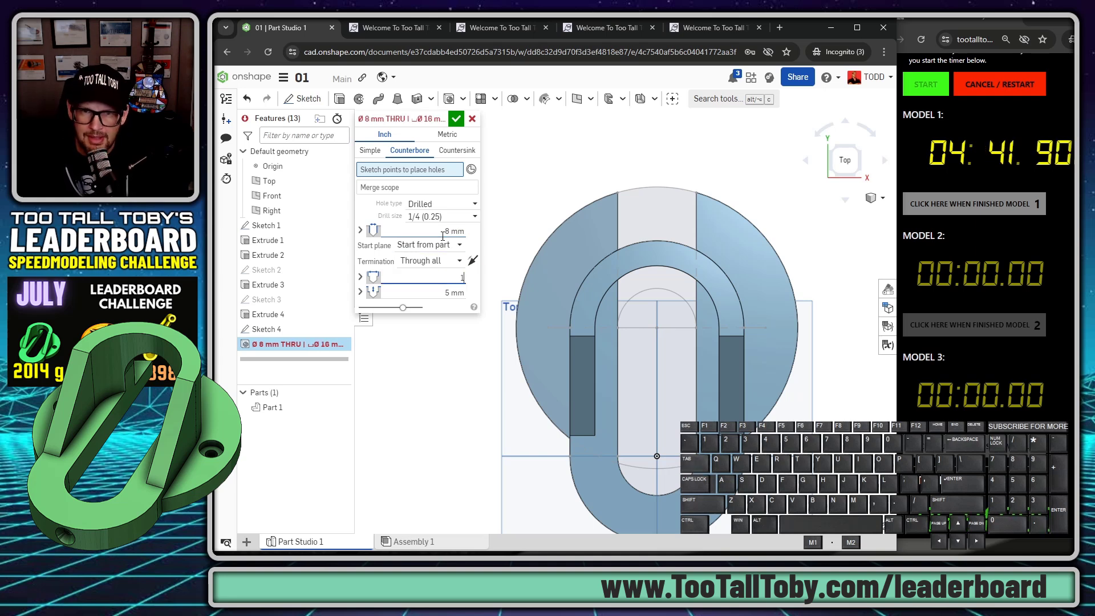
type("16")
key("Tab")
type("5")
key("Tab")
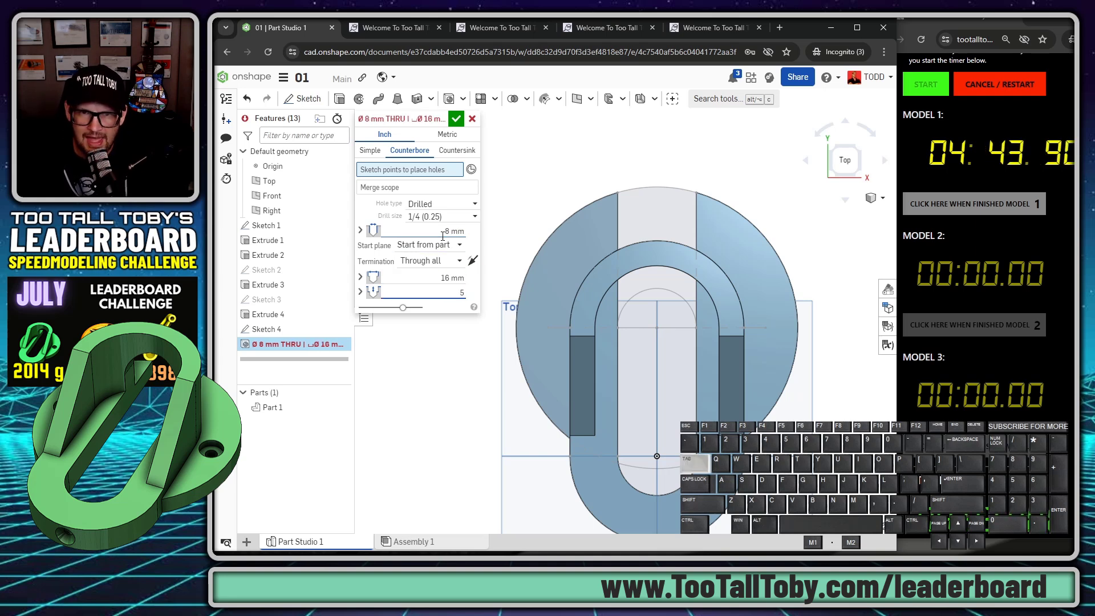
Place the counterbored holes at both endpoints of the 105 mm line and finish the hole feature.
left_click(549, 326)
left_click(764, 326)
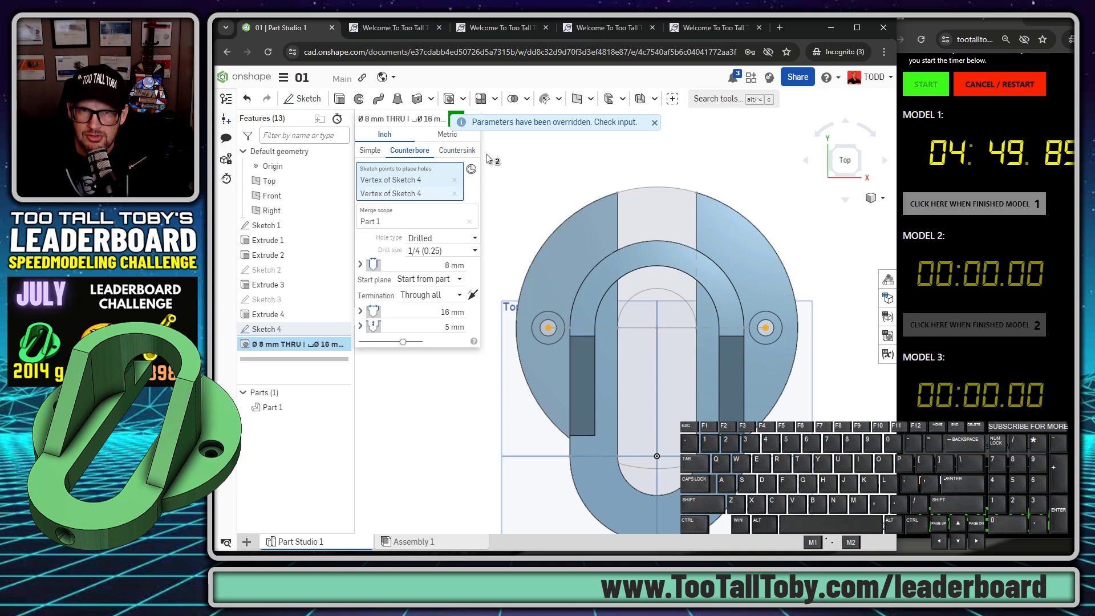
left_click(654, 122)
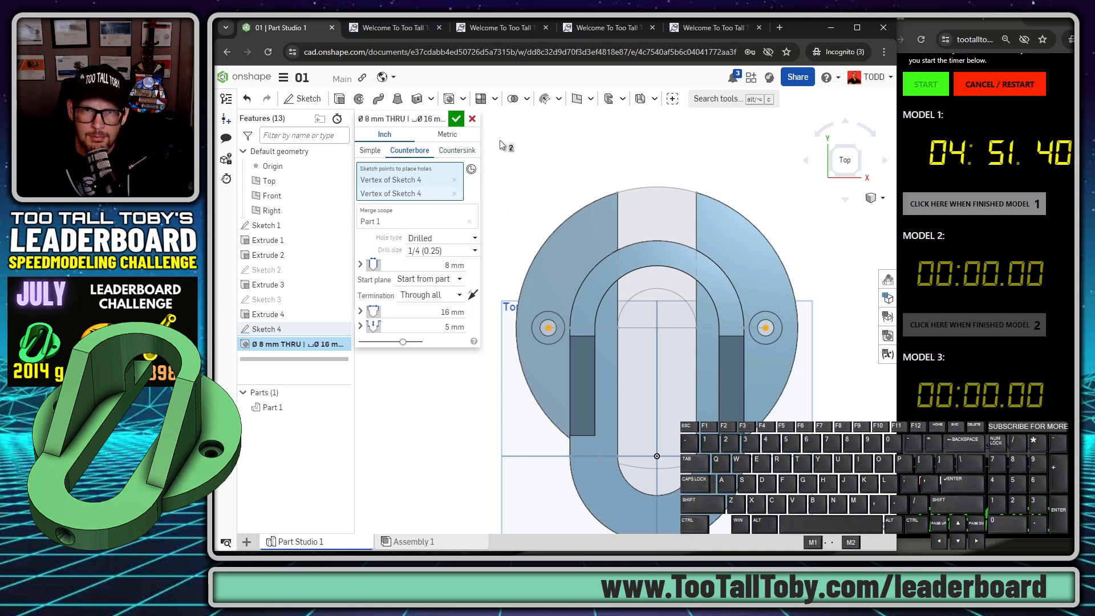
left_click(456, 118)
Start a sketch on the Front plane and draw a 32 mm vertical line up from the base along one edge of the flange's rear notch.
scroll(673, 381, "down", 3)
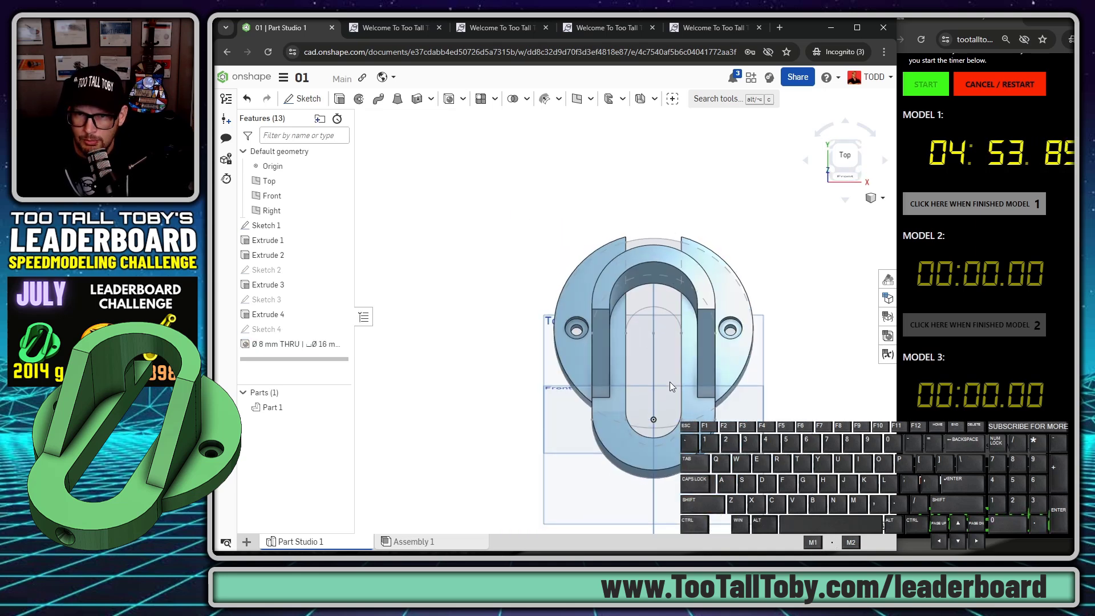
right_click_drag(669, 381, 635, 362)
left_click(610, 335)
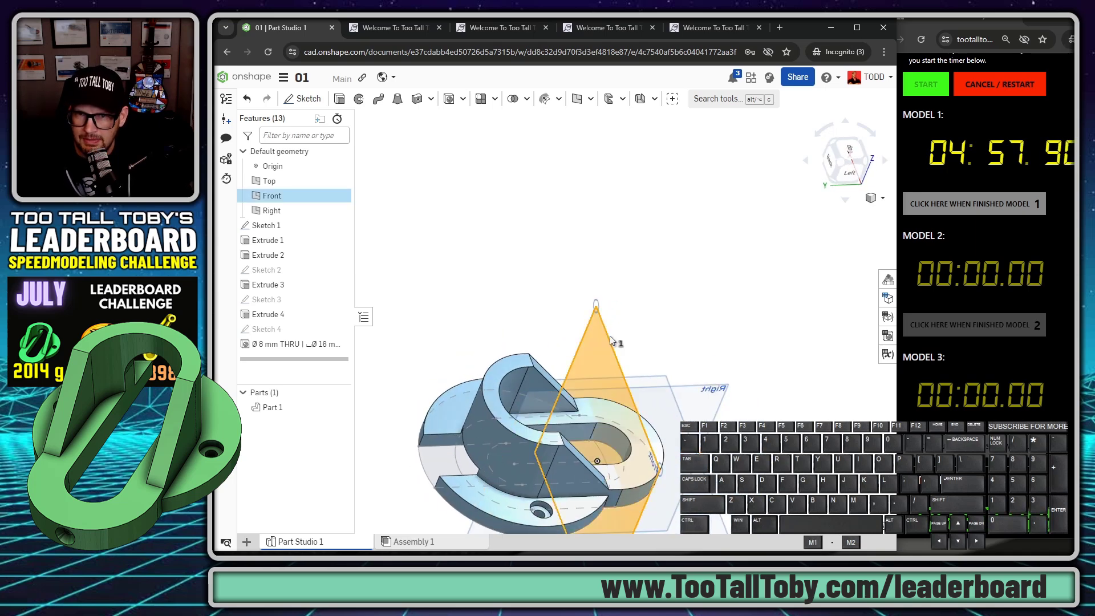
key("shift+s")
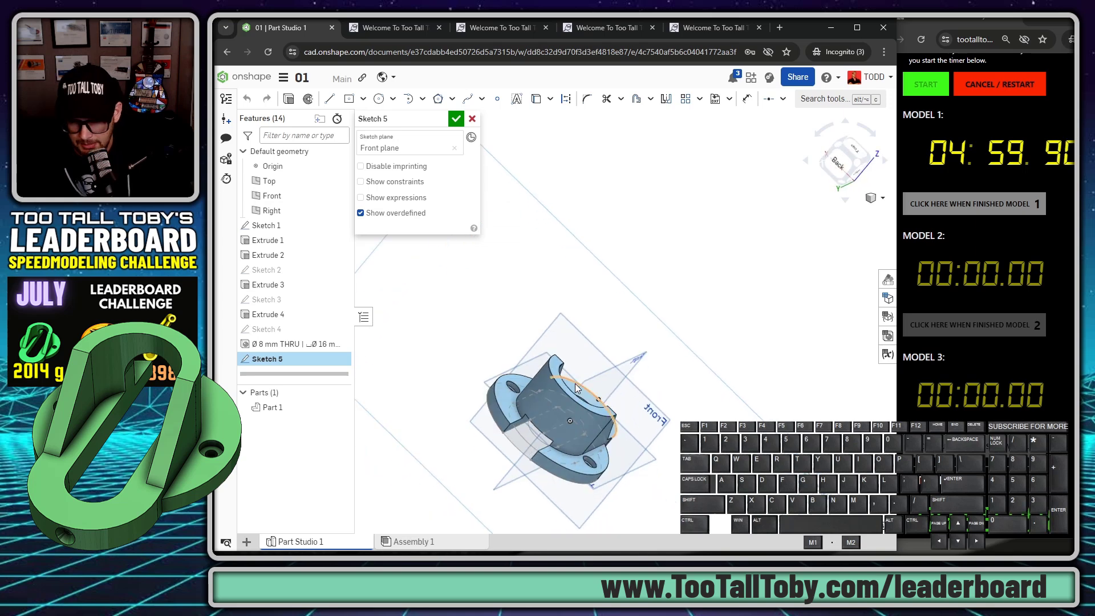
key("n")
scroll(609, 273, "up", 5)
key("s")
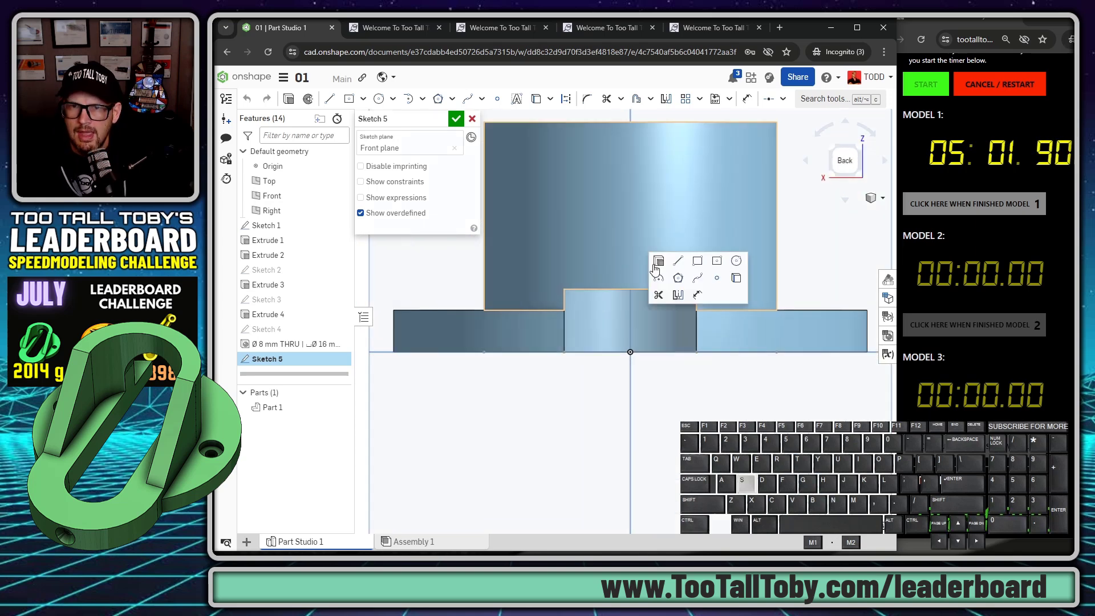
left_click(678, 263)
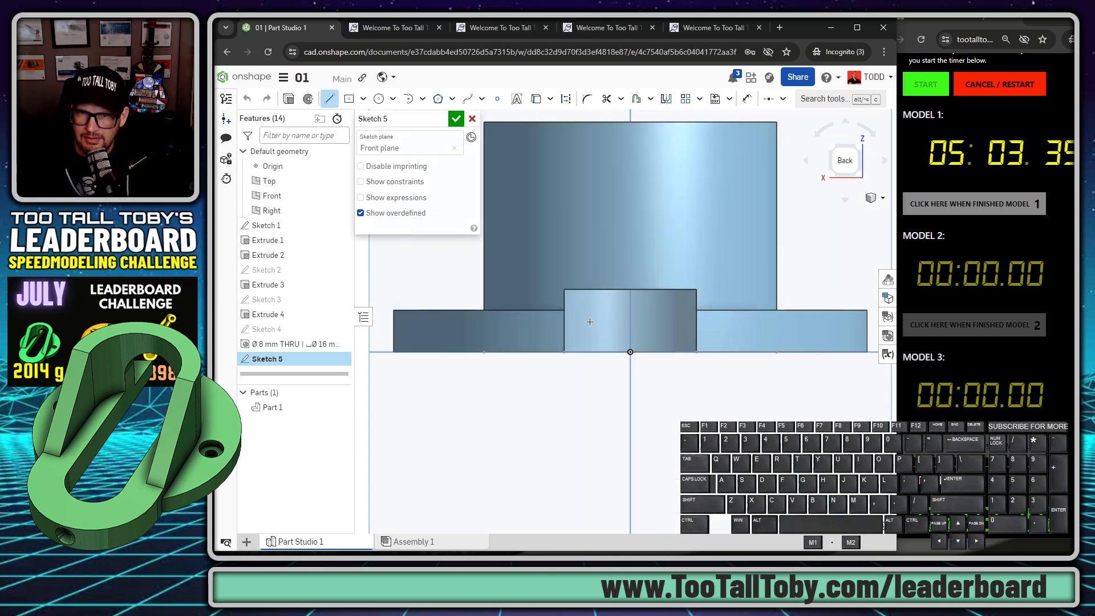
left_click(564, 351)
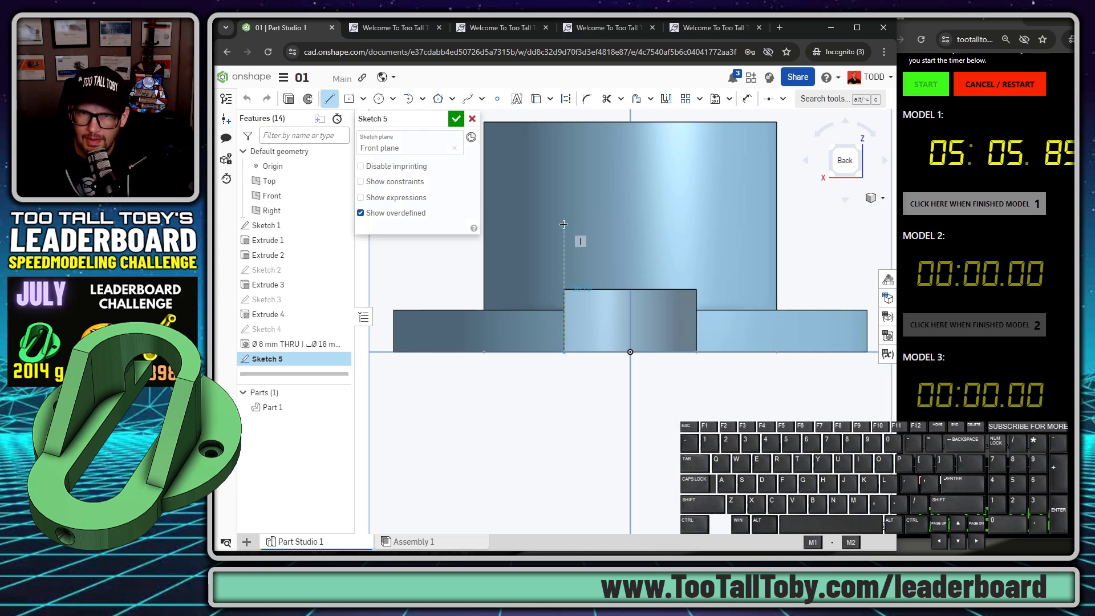
left_click(565, 242)
type("2")
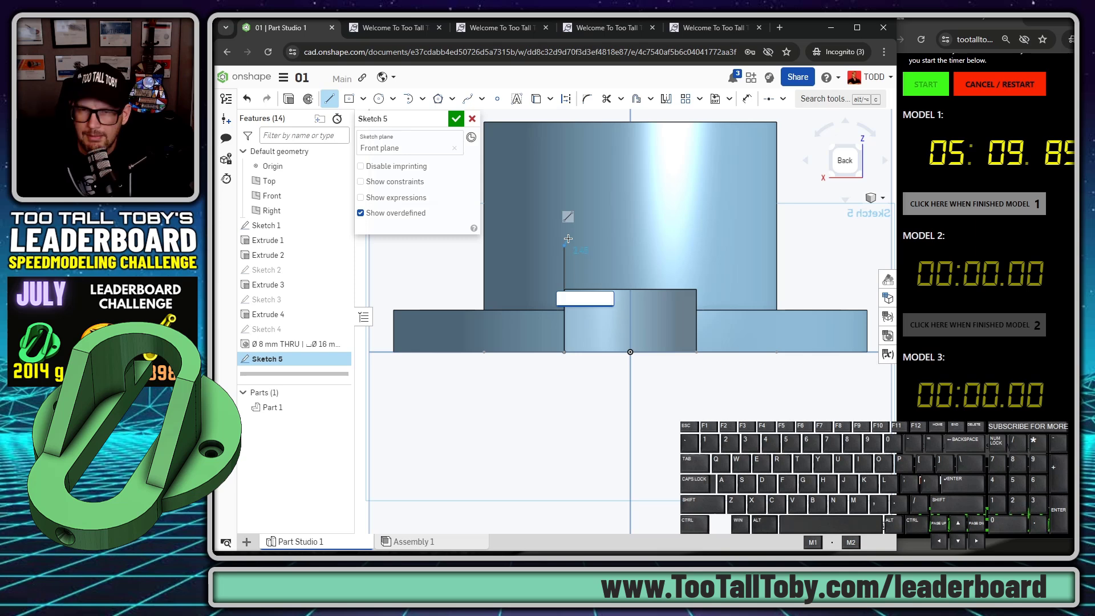
key("Return")
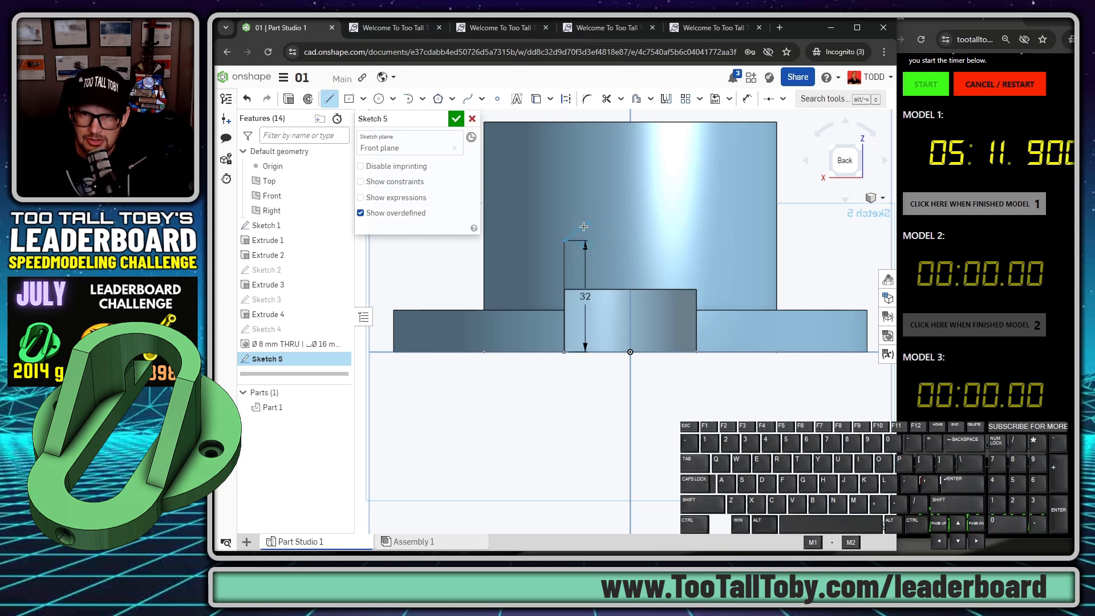
Add a tangent arc from the 32 mm line's upper end and close the arch with a vertical line and a bottom line.
key("t")
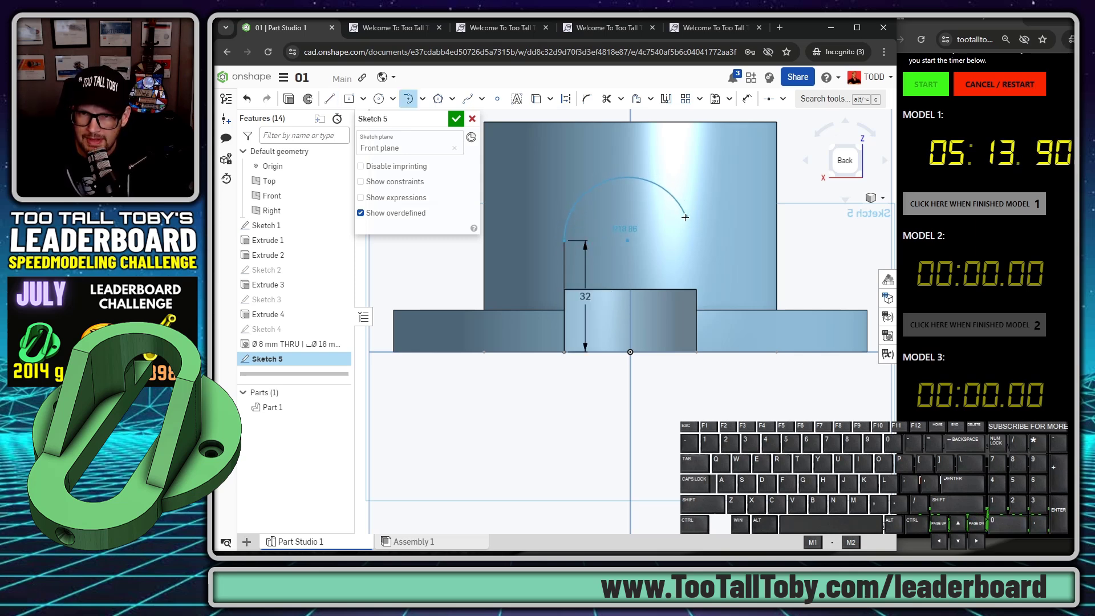
left_click(707, 241)
key("l")
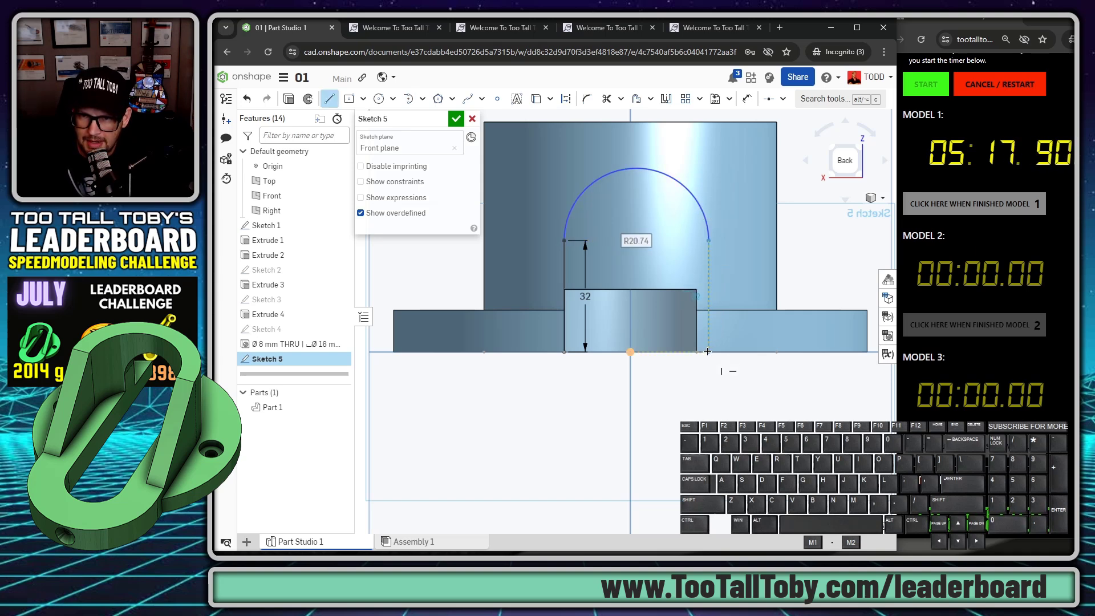
left_click(707, 351)
left_click(565, 352)
key("Escape")
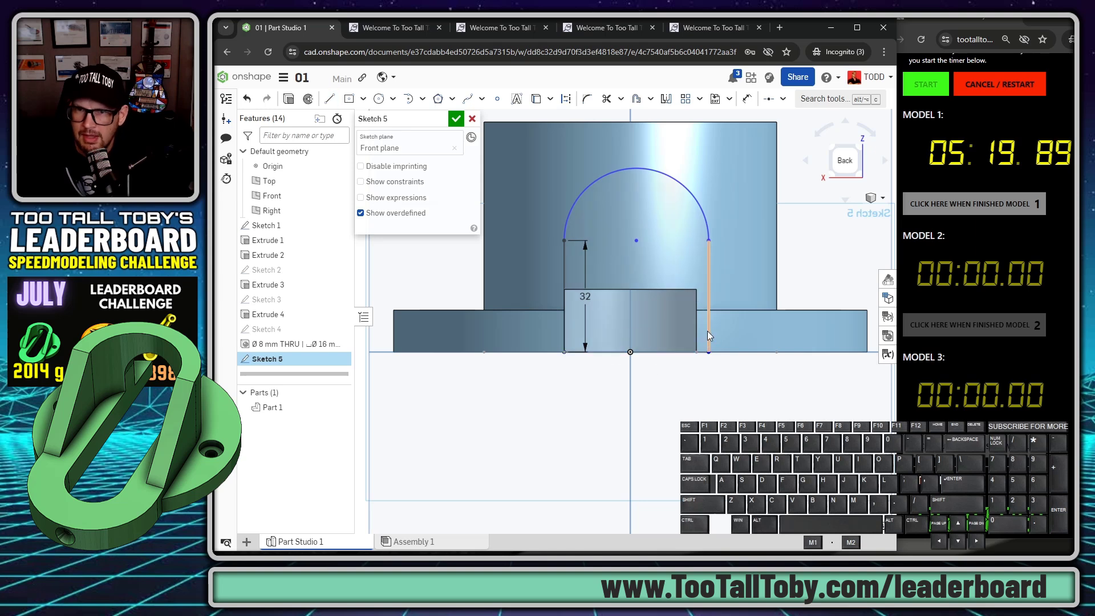
Make the arch's other vertical line coincident with the opposite edge of the flange's rear notch.
left_click(696, 336)
left_click(707, 341)
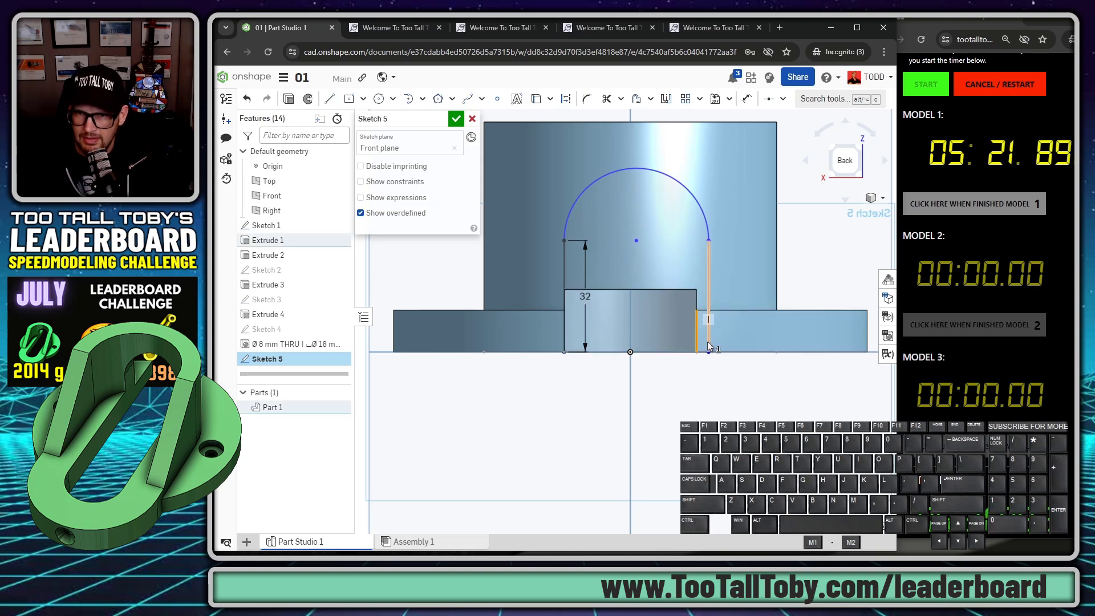
key("i")
Extrude the arch profile as a Through all removal to cut the opening through the rounded rear wall.
key("shift+7")
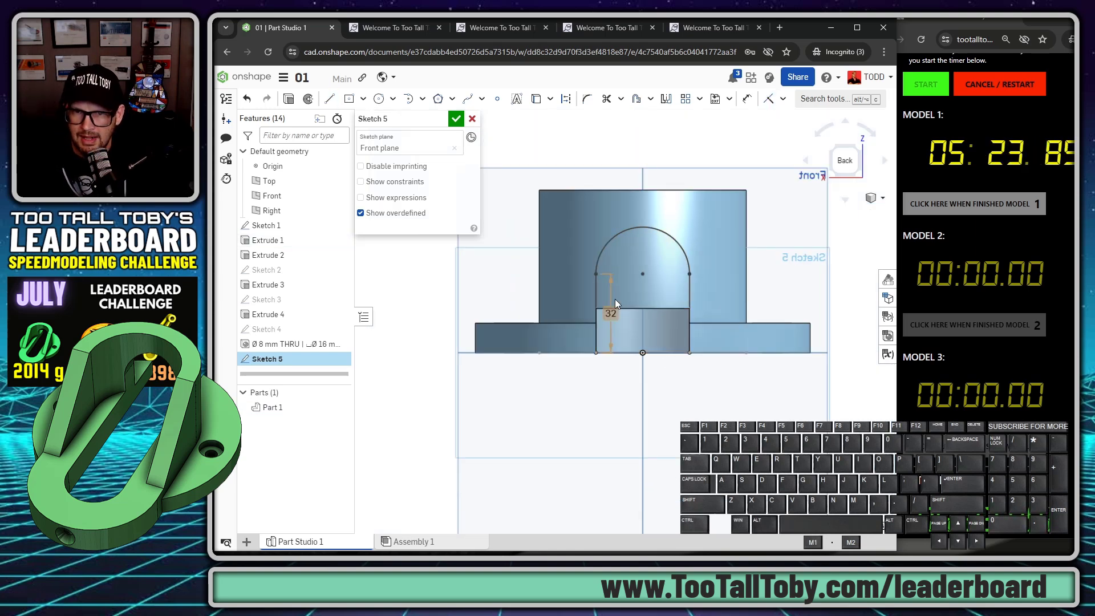
key("s")
left_click(598, 147)
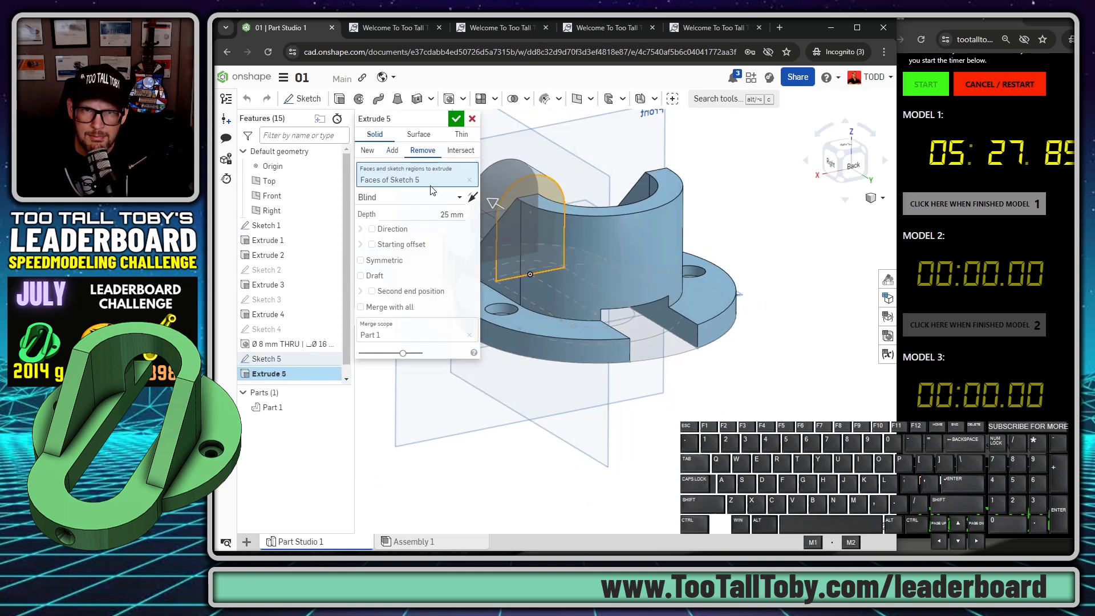
left_click(433, 197)
left_click(446, 278)
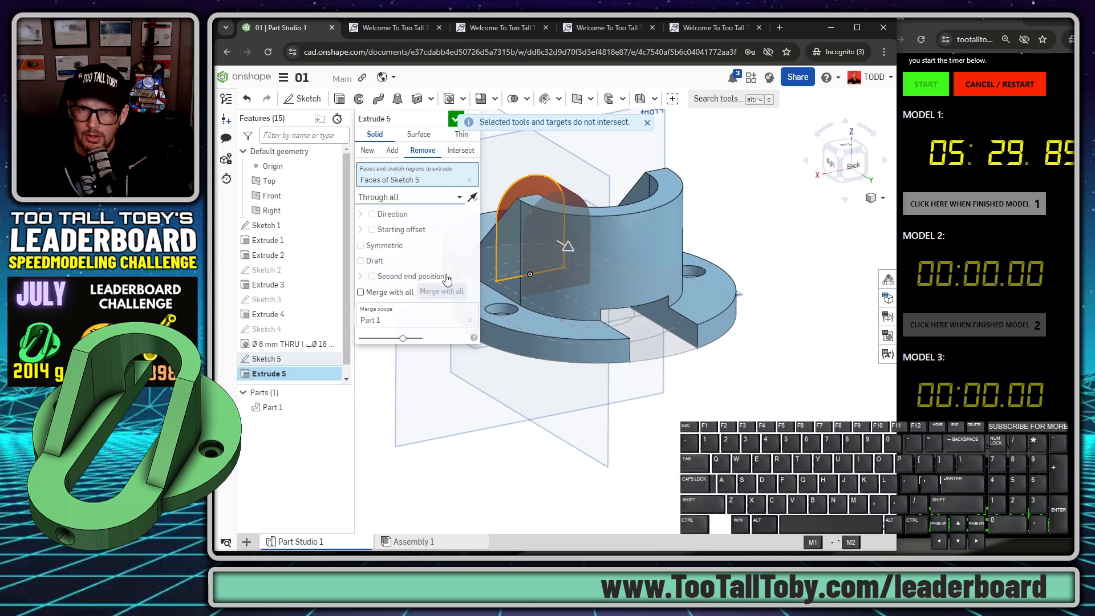
left_click(455, 118)
Start a sketch on the Right plane and draw a 9 mm vertical construction line up from the base level, just ahead of its front end.
right_click_drag(483, 171, 591, 245)
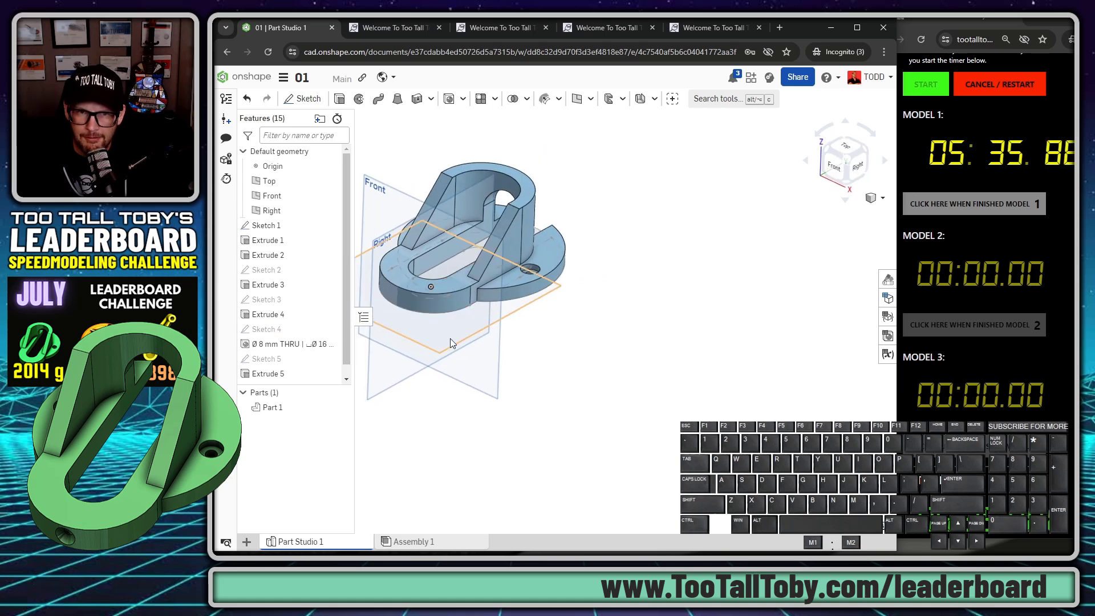
left_click(400, 384)
key("s")
left_click(417, 374)
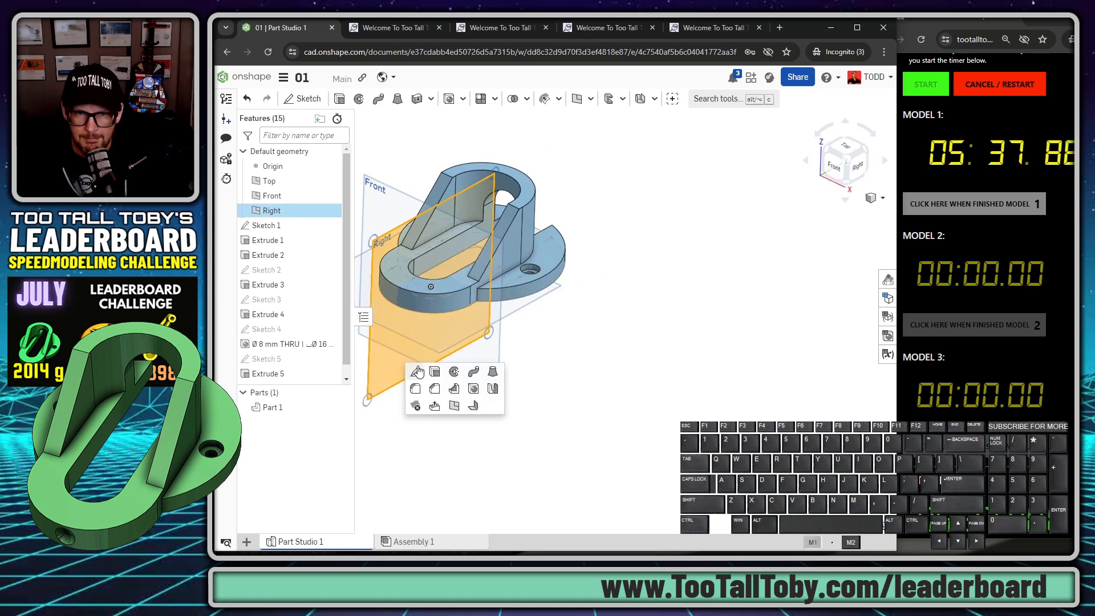
scroll(576, 336, "up", 5)
key("s")
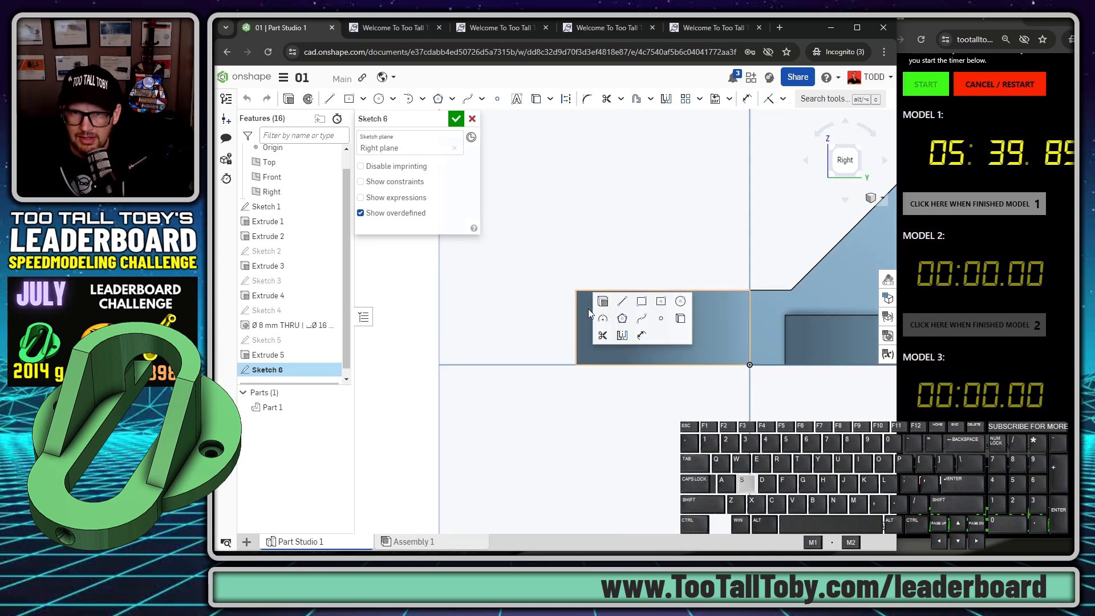
left_click(618, 310)
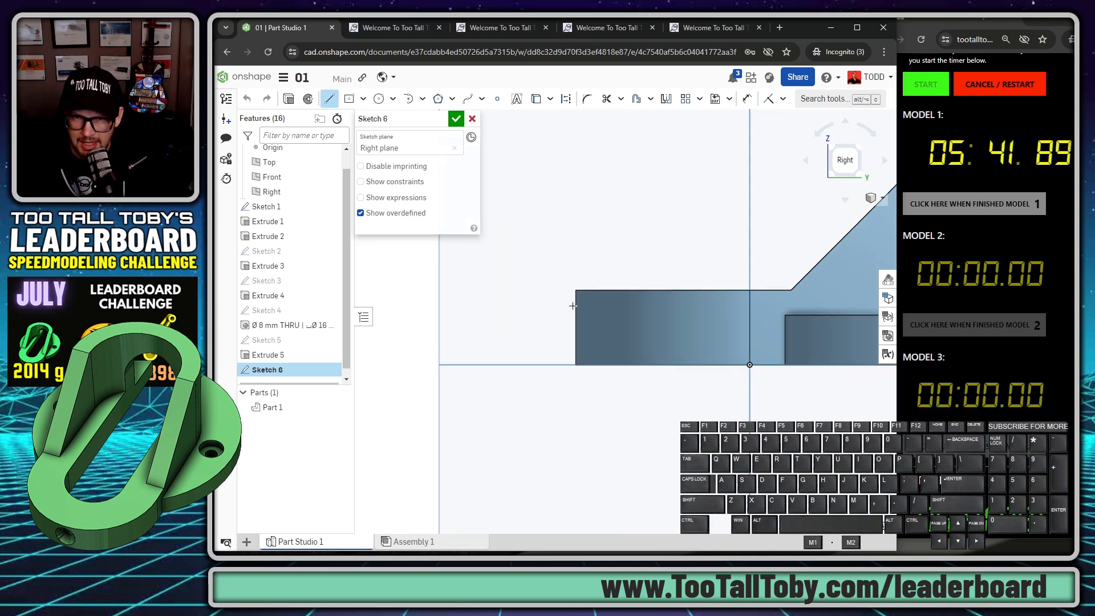
scroll(539, 359, "up", 2)
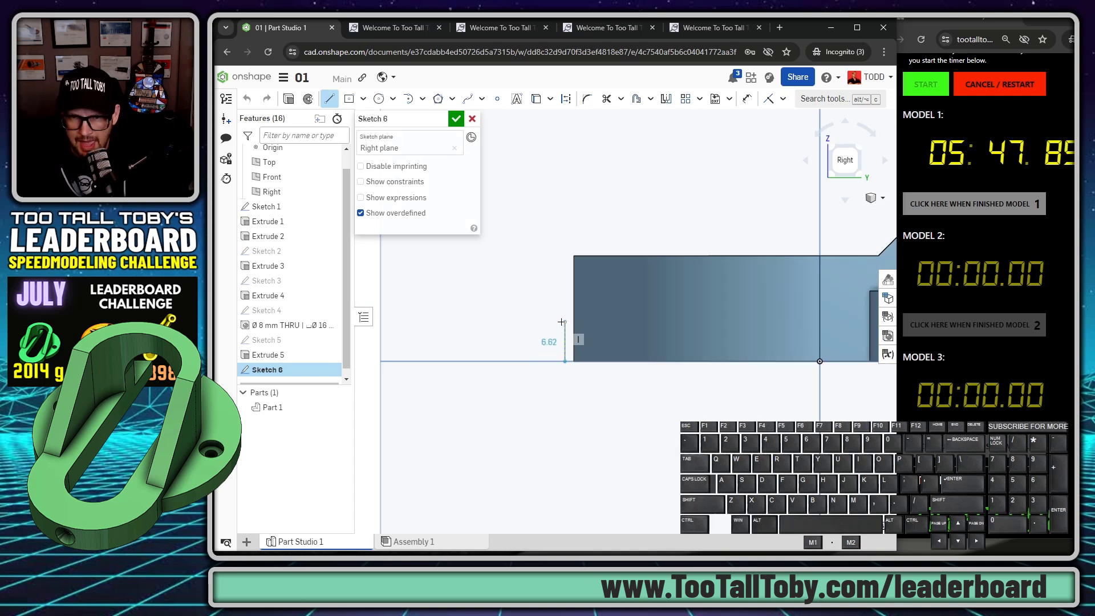
key("q")
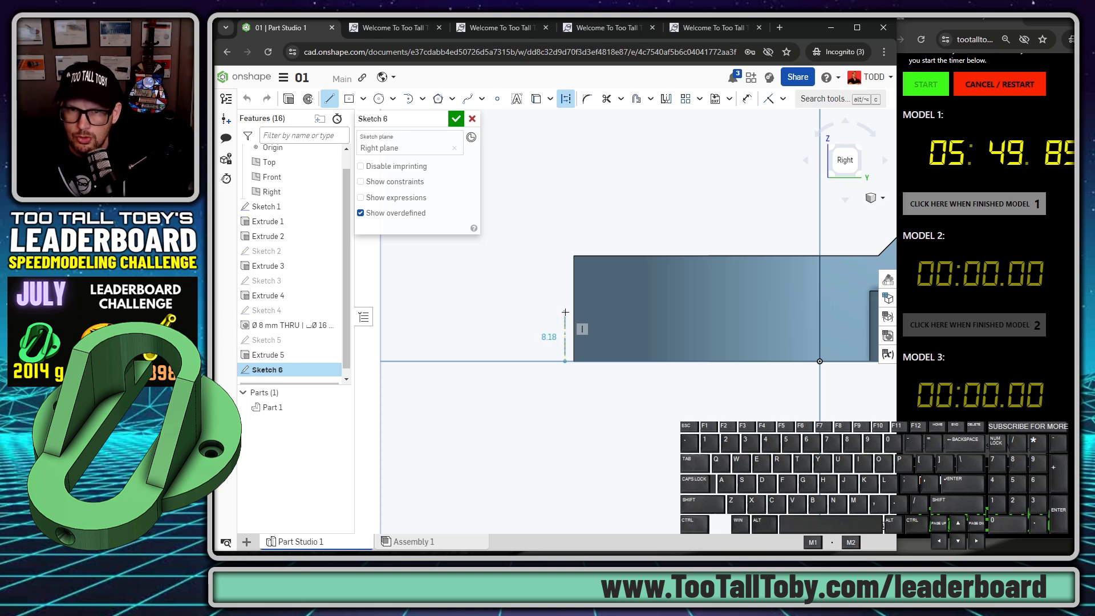
type("9")
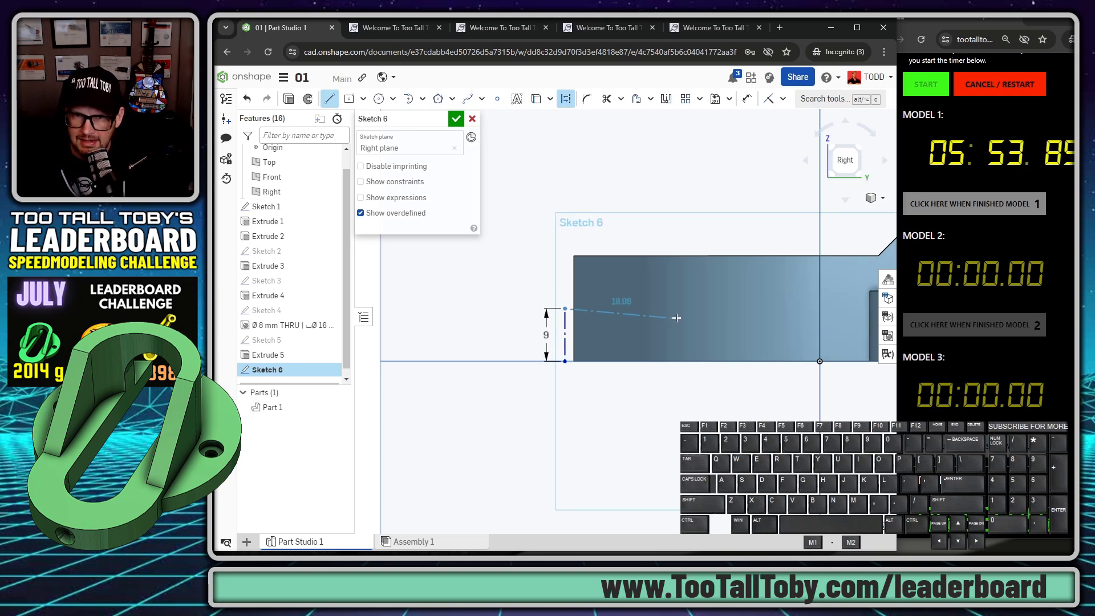
Draw a solid horizontal line about 44 mm long from the construction line's upper end to directly above the origin.
type("q")
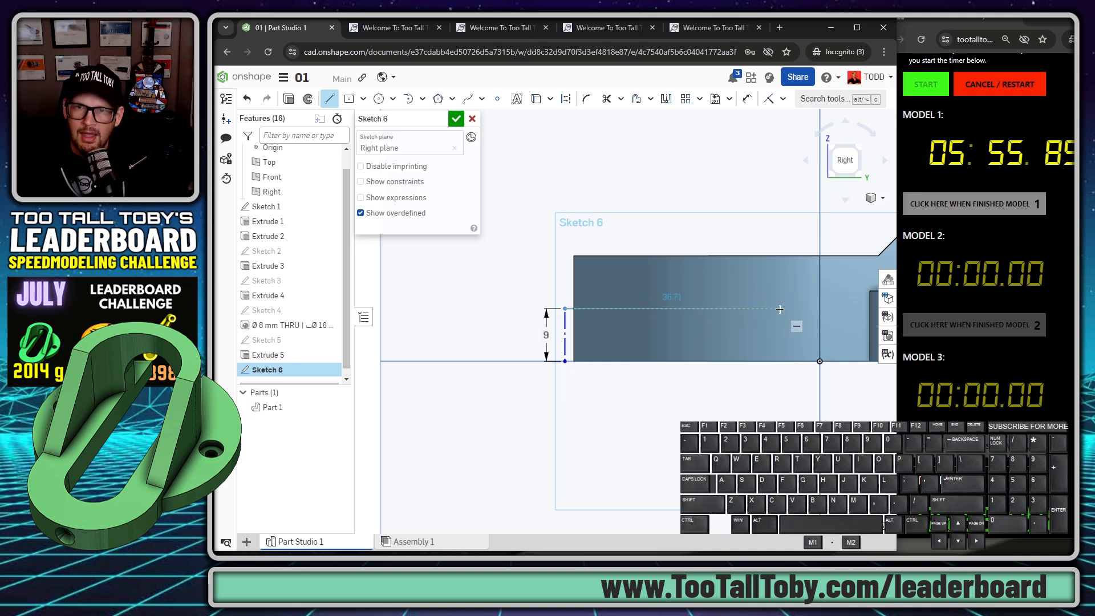
scroll(779, 308, "down", 3)
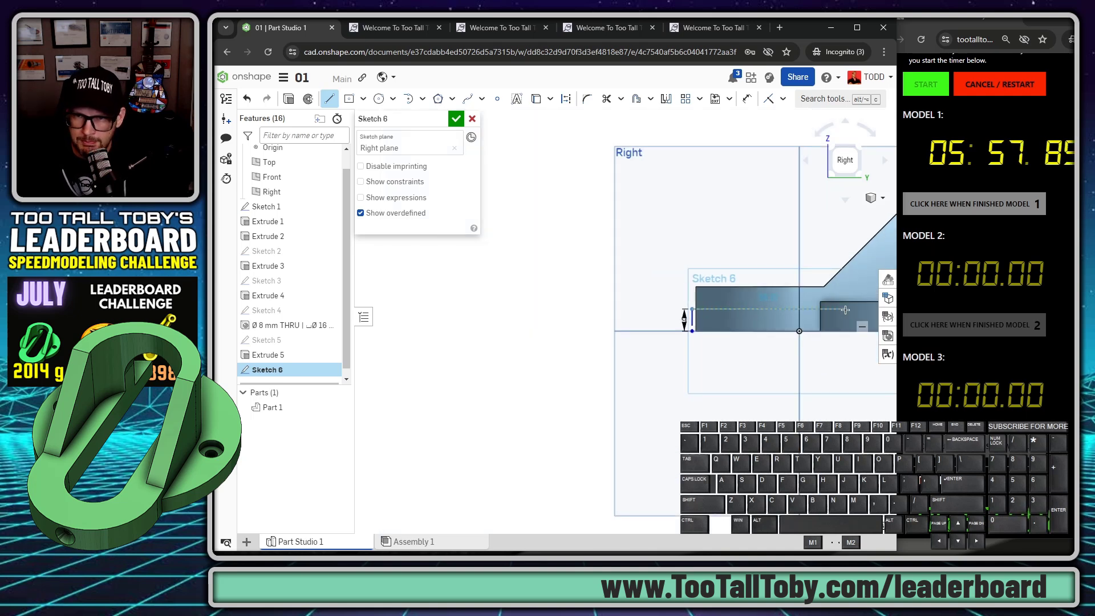
scroll(808, 308, "up", 2)
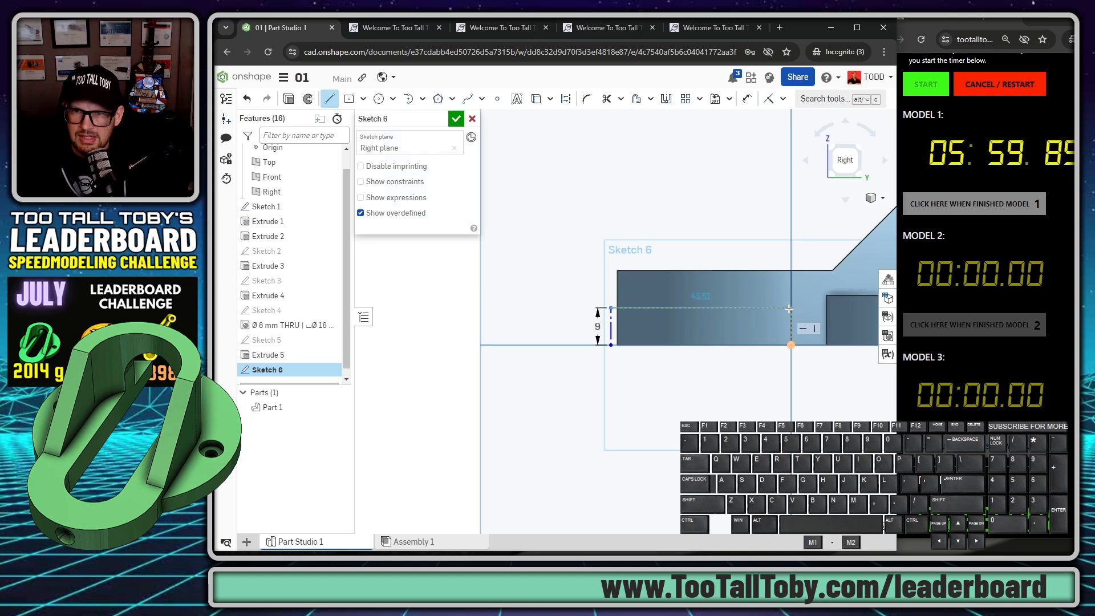
scroll(815, 310, "down", 1)
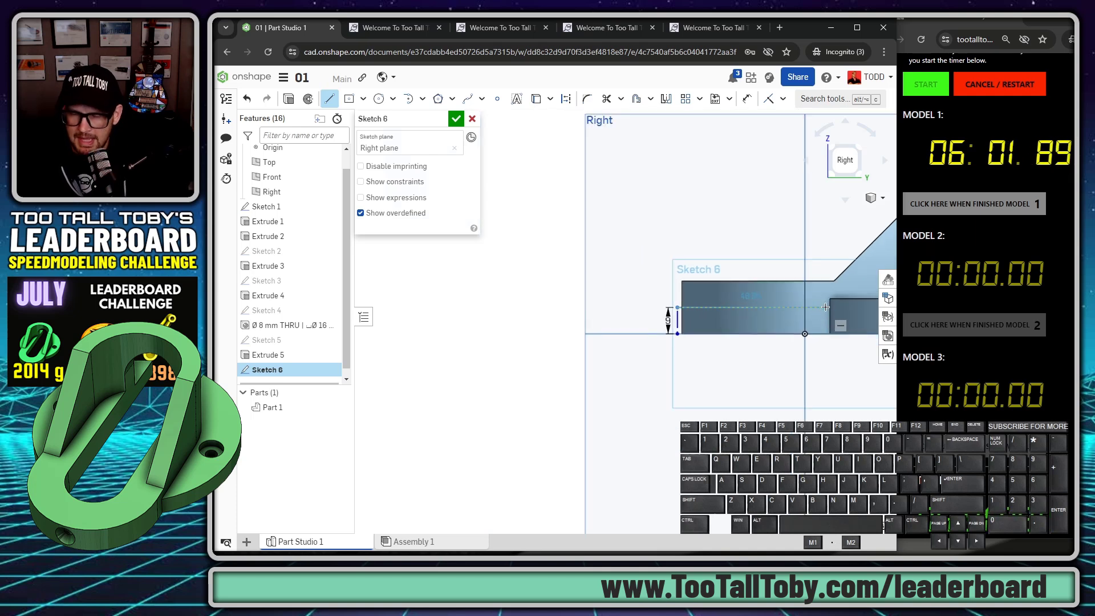
right_click_drag(825, 307, 831, 293)
key("n")
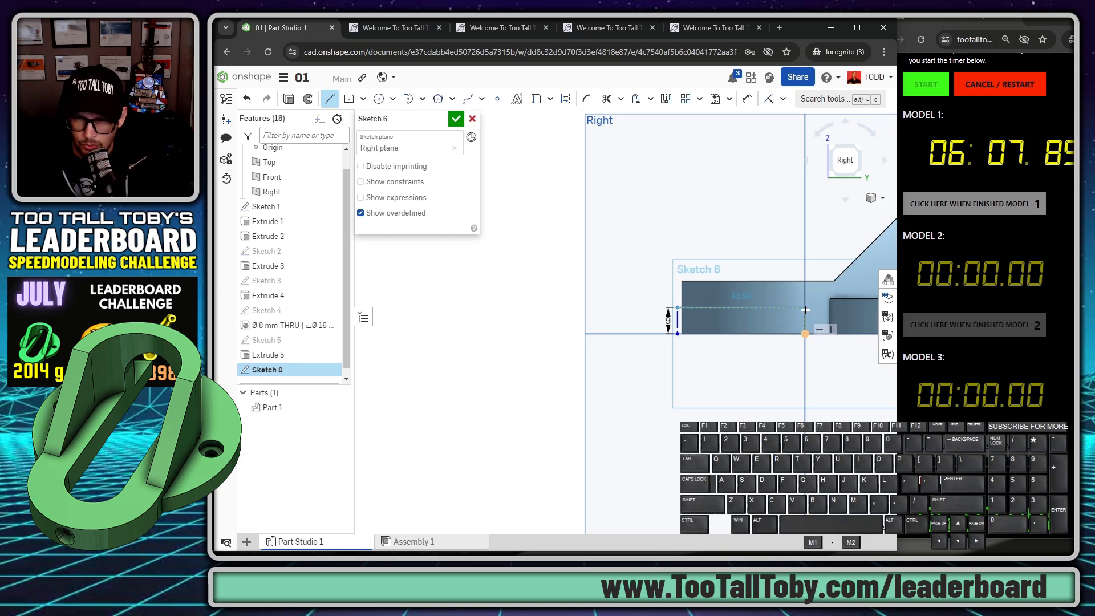
scroll(805, 310, "up", 3)
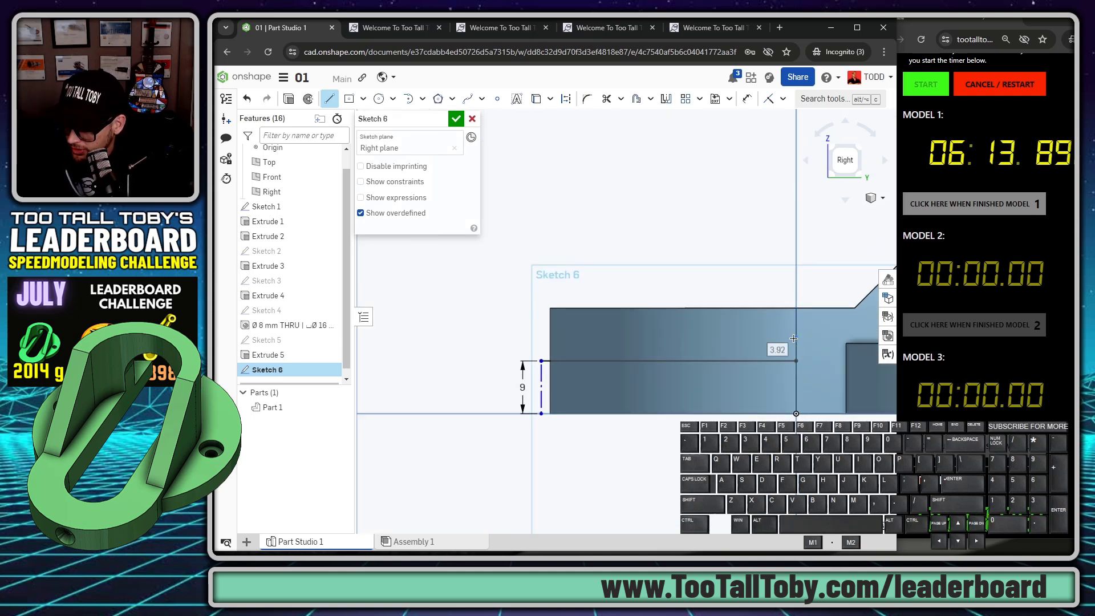
Close the hole profile with a short vertical line, a horizontal return line about 39 mm long, a slanted line and a vertical front line.
left_click(569, 344)
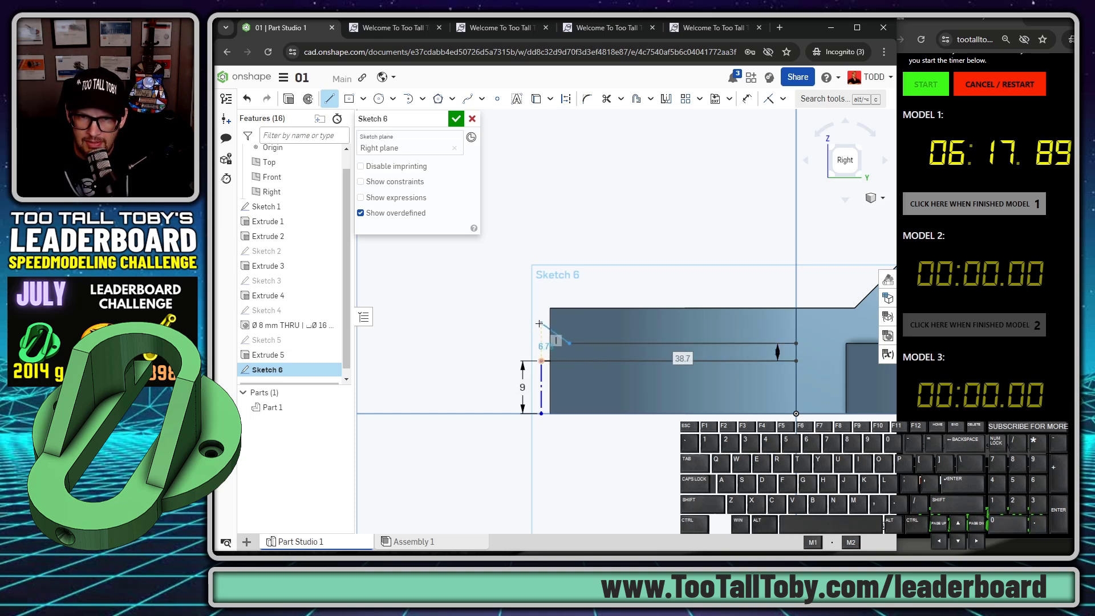
left_click(539, 324)
left_click(541, 360)
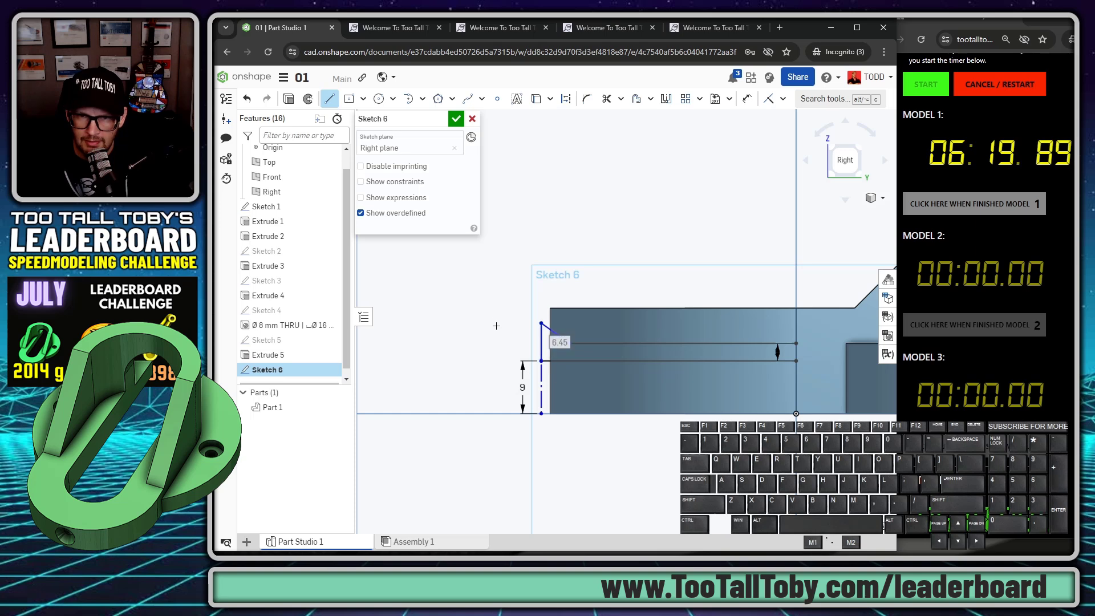
key("Escape")
Dimension the profile's vertical front line as 14/2 mm.
key("s")
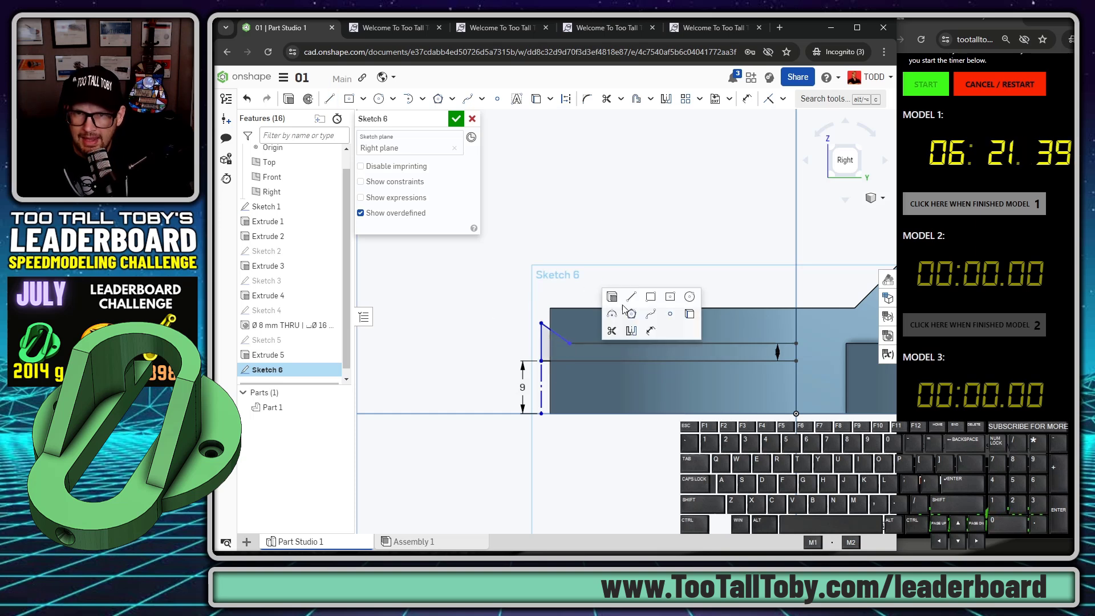
left_click(649, 332)
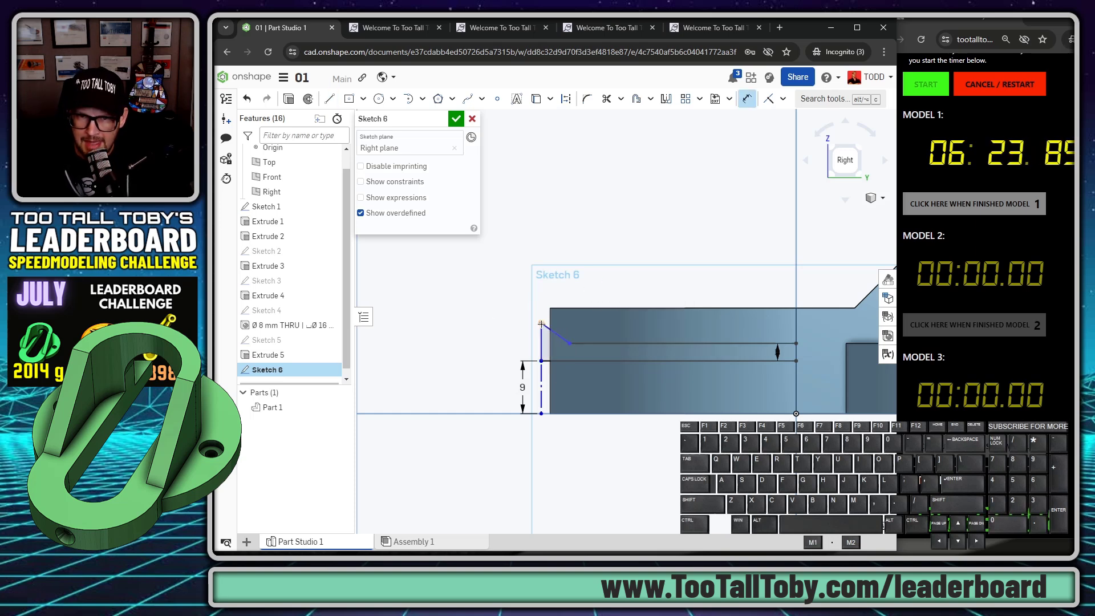
left_click(549, 362)
left_click(505, 343)
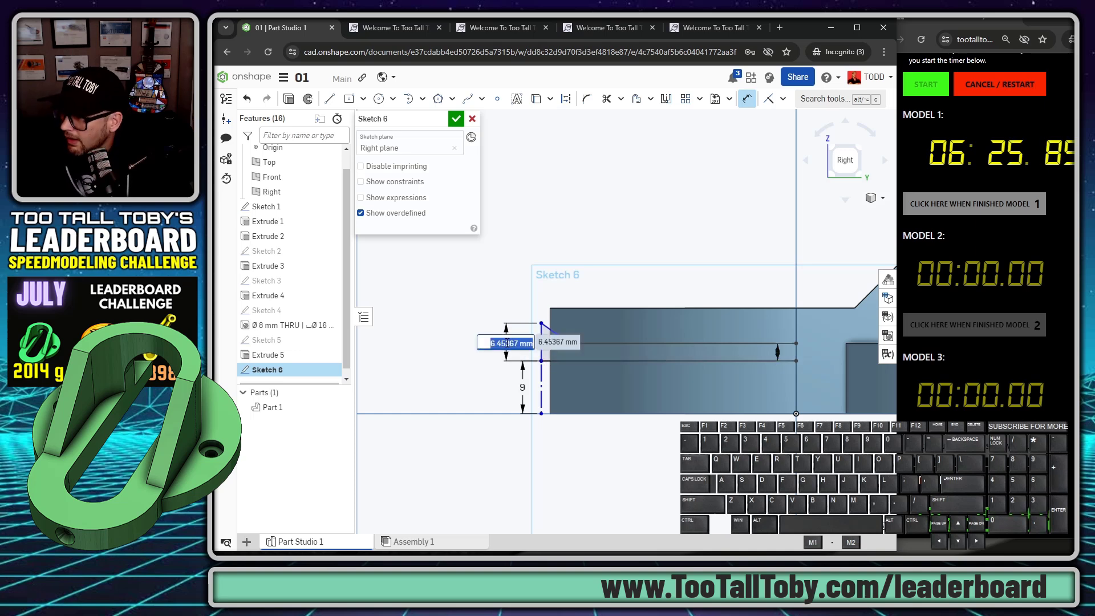
type("147")
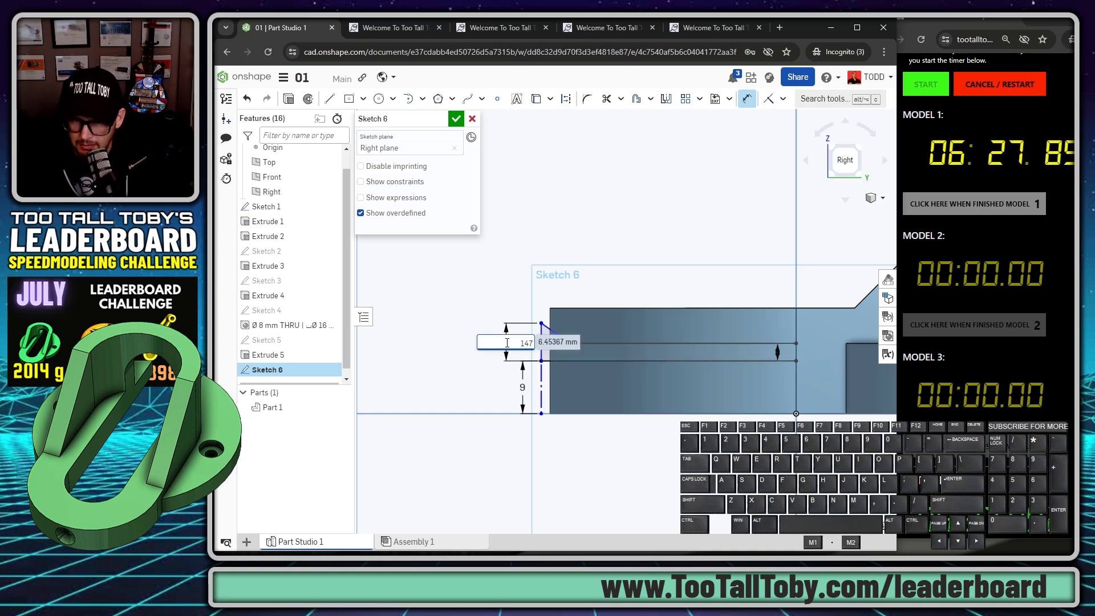
type("/2")
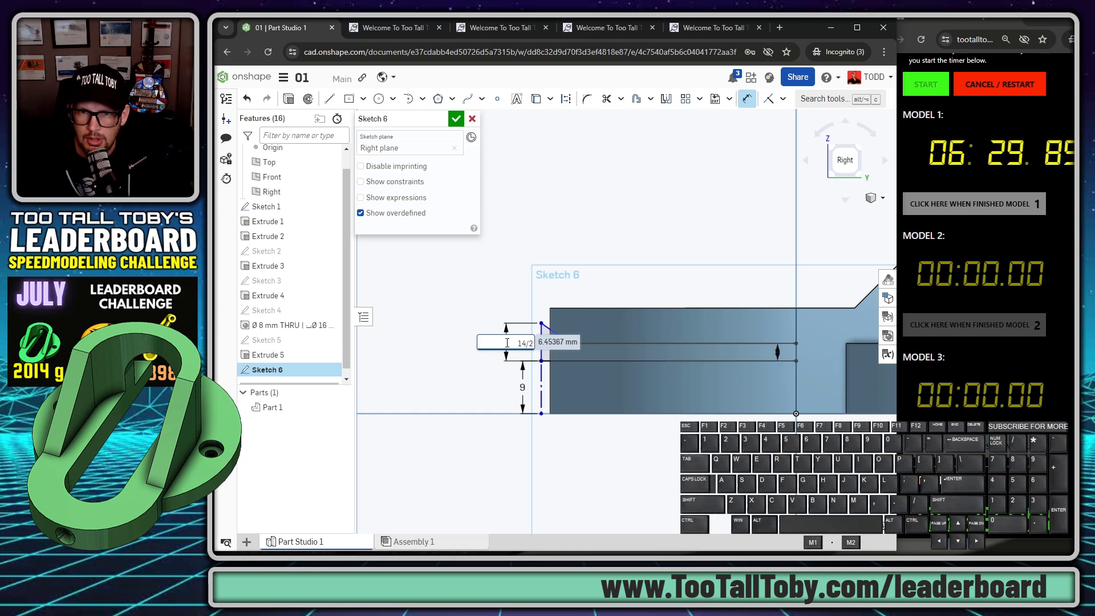
key("Return")
Dimension the angle between the slanted line and the vertical front line as 82/2 degrees.
scroll(560, 343, "up", 2)
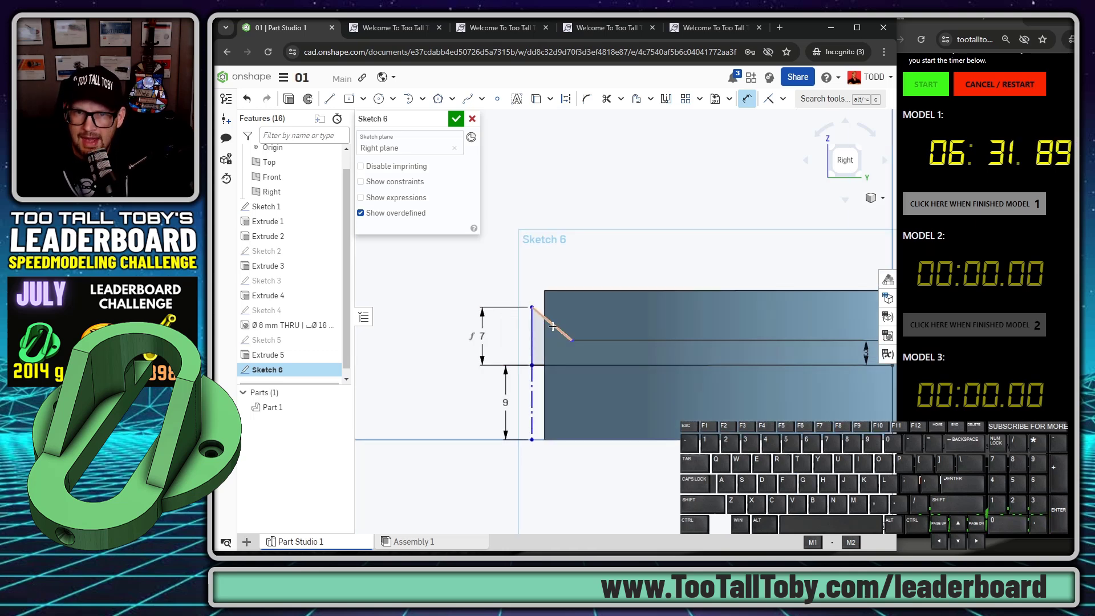
left_click(552, 326)
left_click(545, 364)
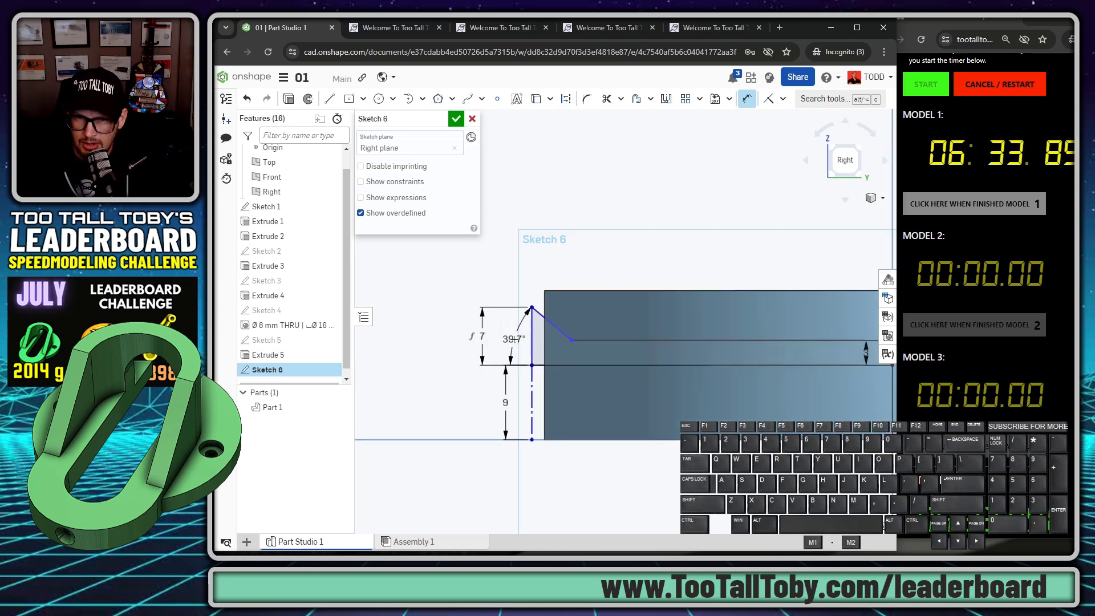
left_click(514, 341)
type("8")
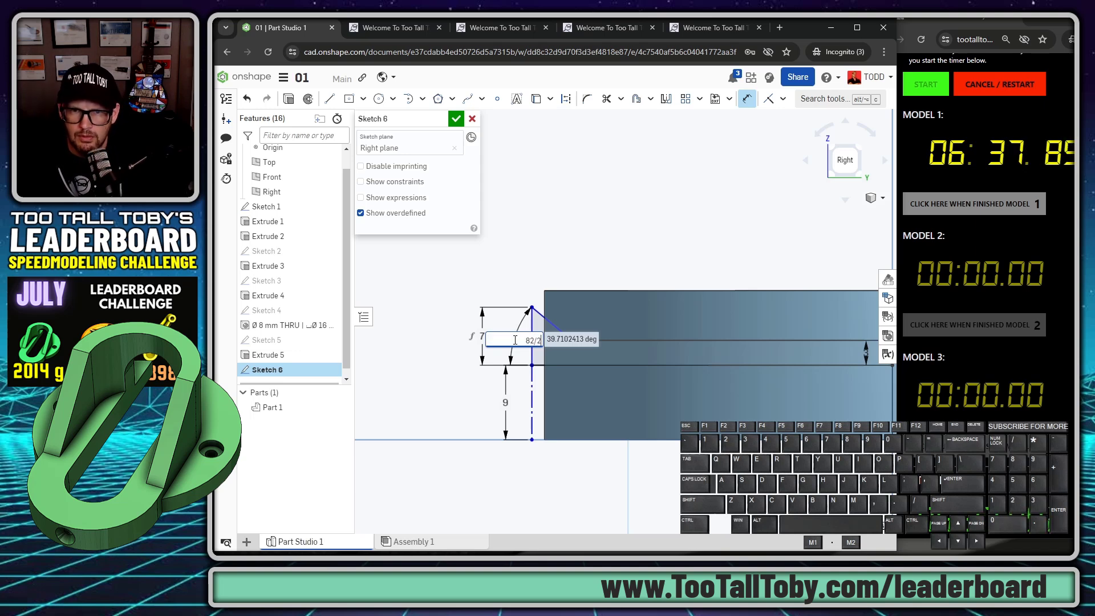
type("2/2")
key("Return")
Add a Pierce constraint between the construction line's lower endpoint and the curved bottom edge of the base's rounded front.
right_click_drag(548, 365, 617, 416)
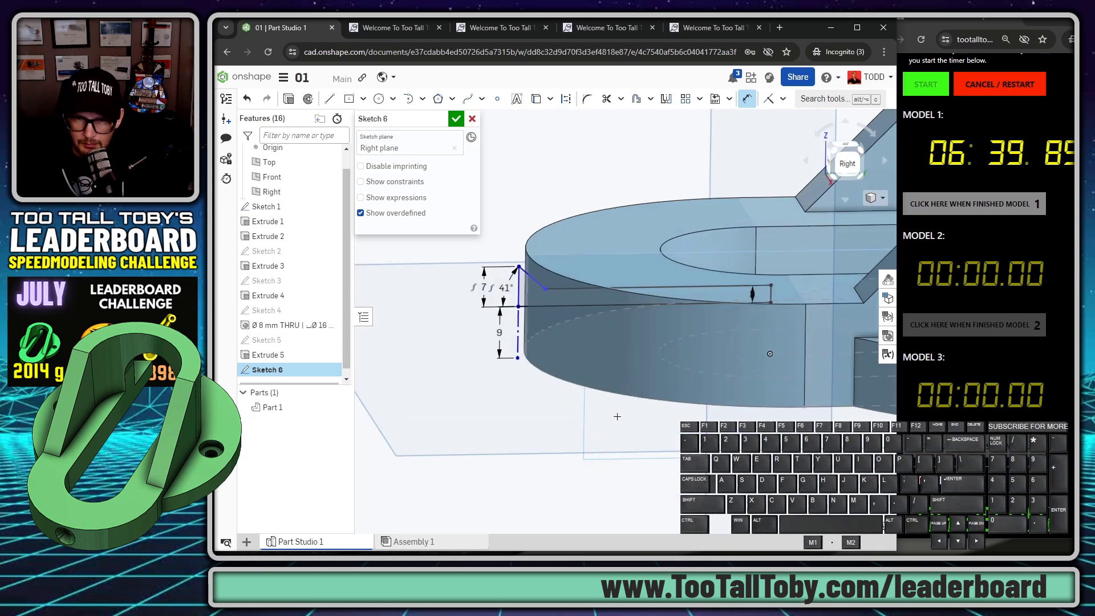
left_click(516, 358)
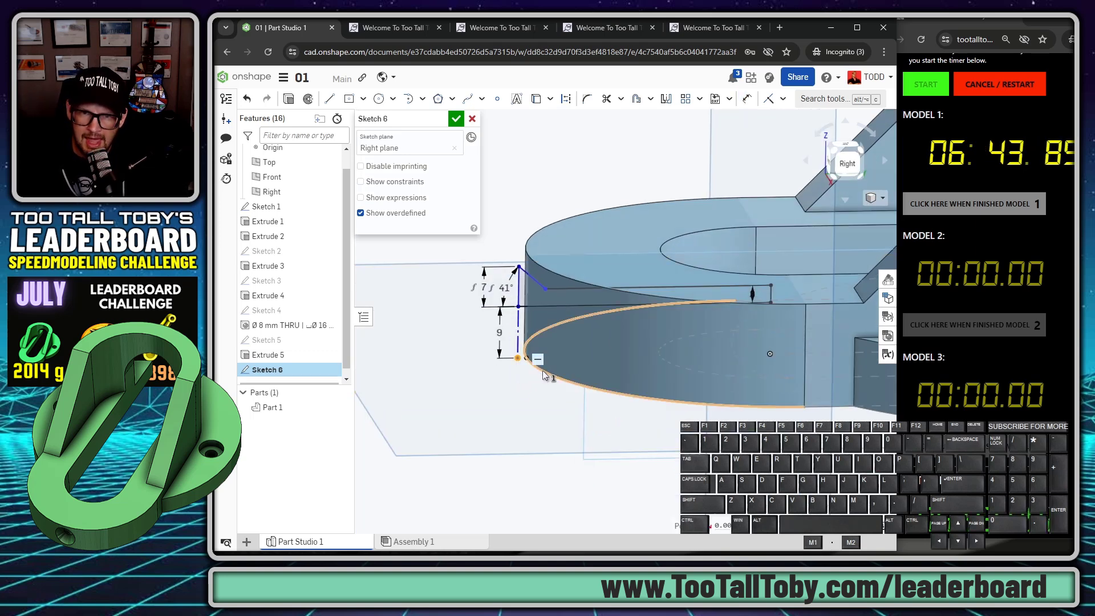
left_click(543, 373)
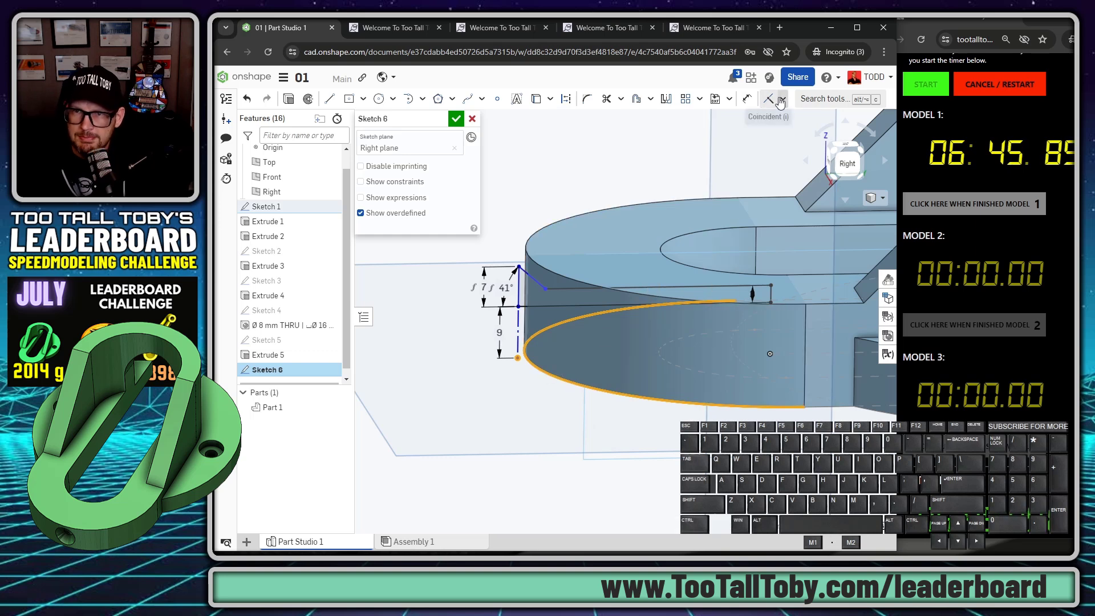
left_click(782, 98)
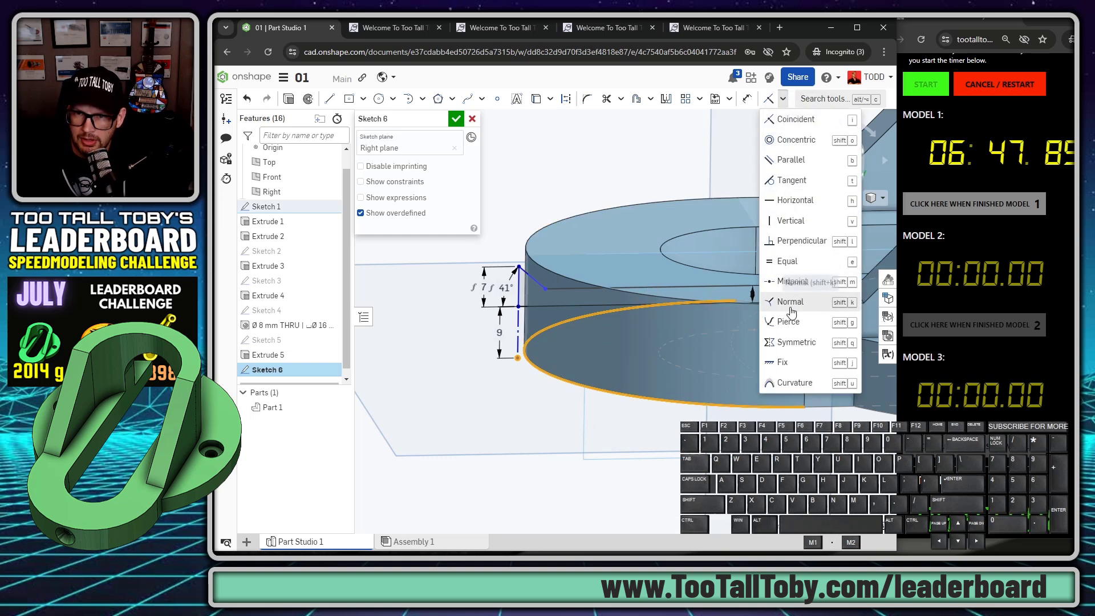
left_click(790, 326)
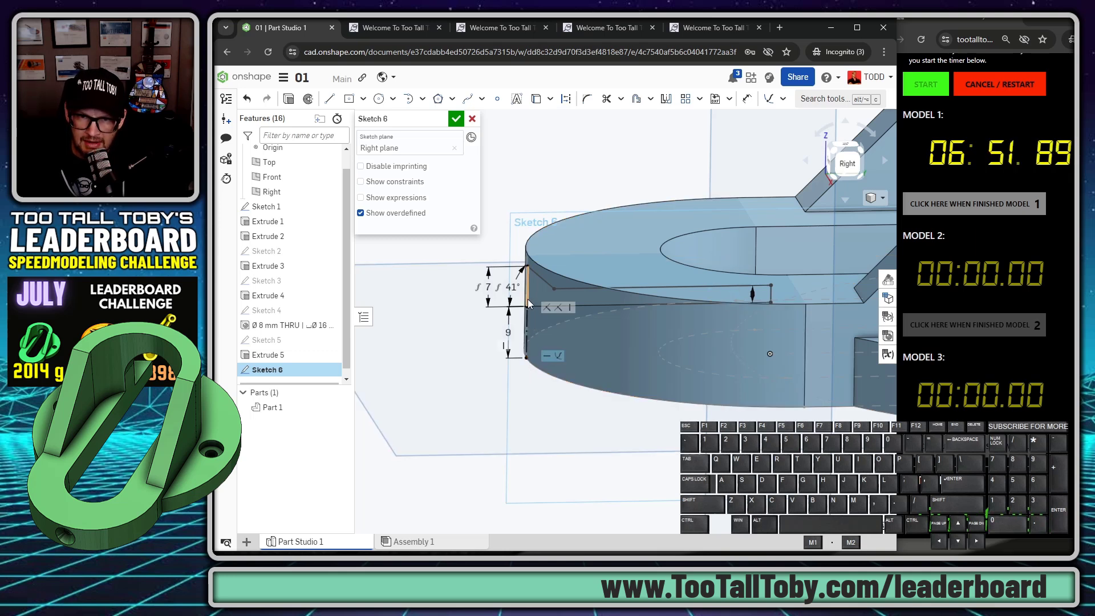
Revolve the hole profile fully around its long lower line as a removal from the part, and hide the reference planes.
left_click(308, 100)
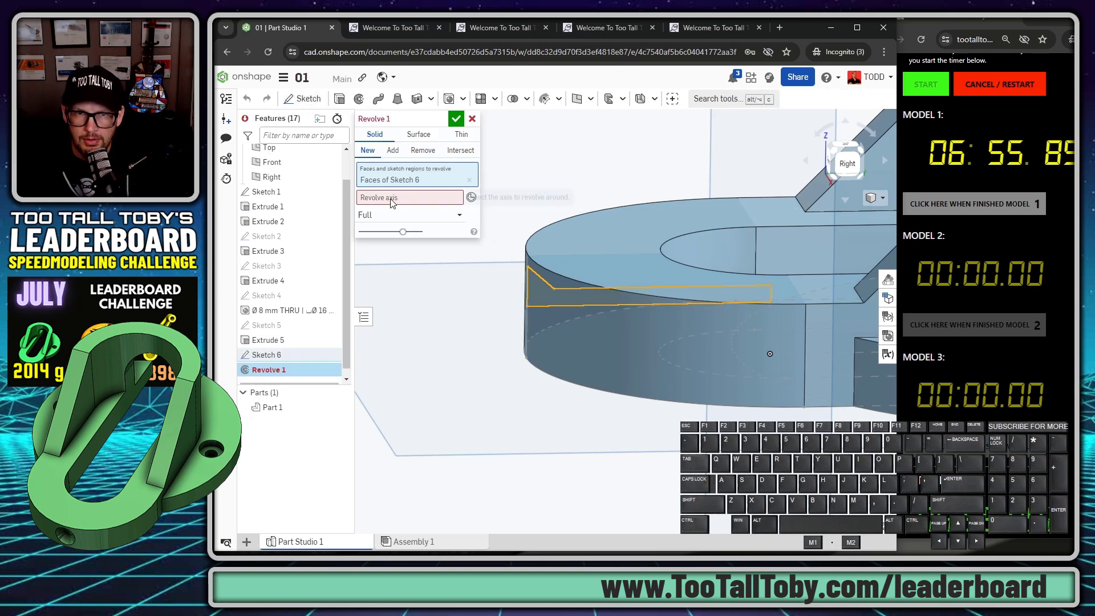
left_click(422, 151)
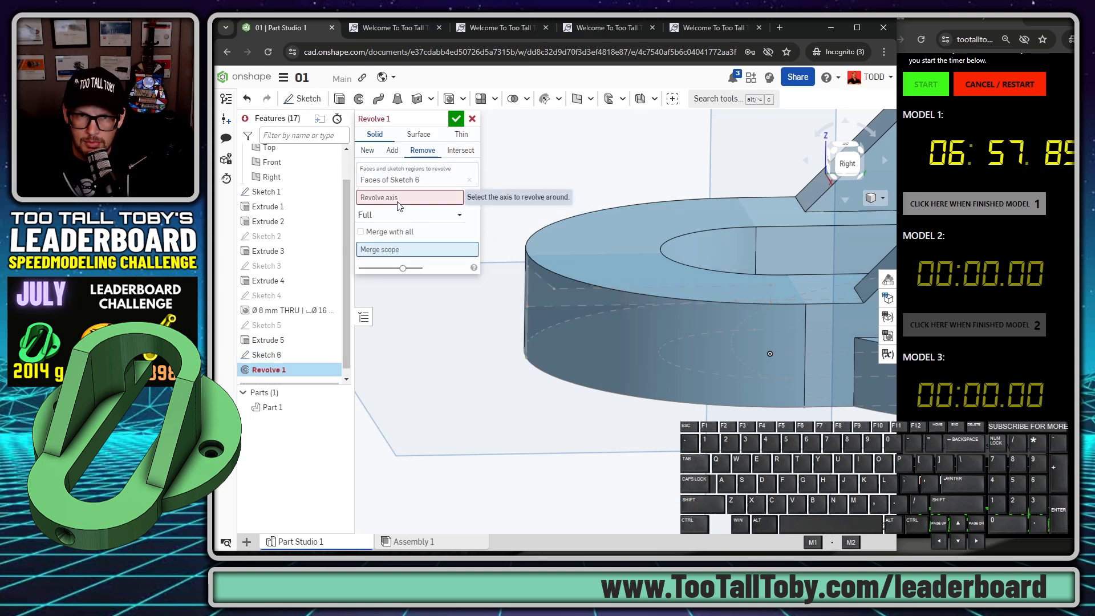
left_click(402, 200)
left_click(553, 306)
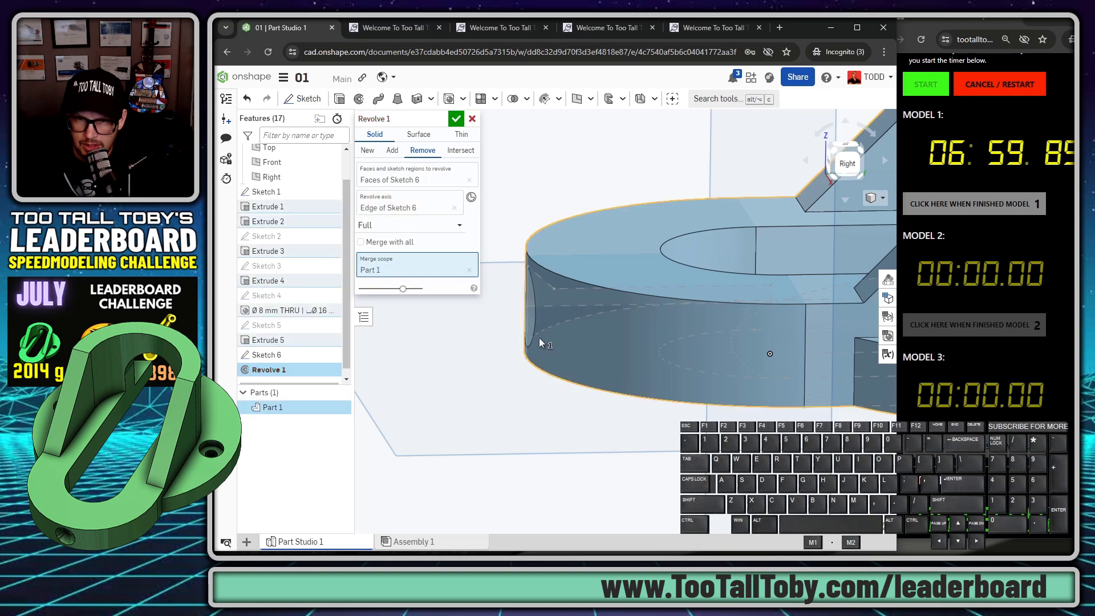
mouse_move(519, 335)
right_mouse_down()
mouse_move(582, 337)
mouse_move(550, 342)
mouse_move(610, 320)
right_mouse_up()
left_click(455, 118)
scroll(681, 317, "down", 5)
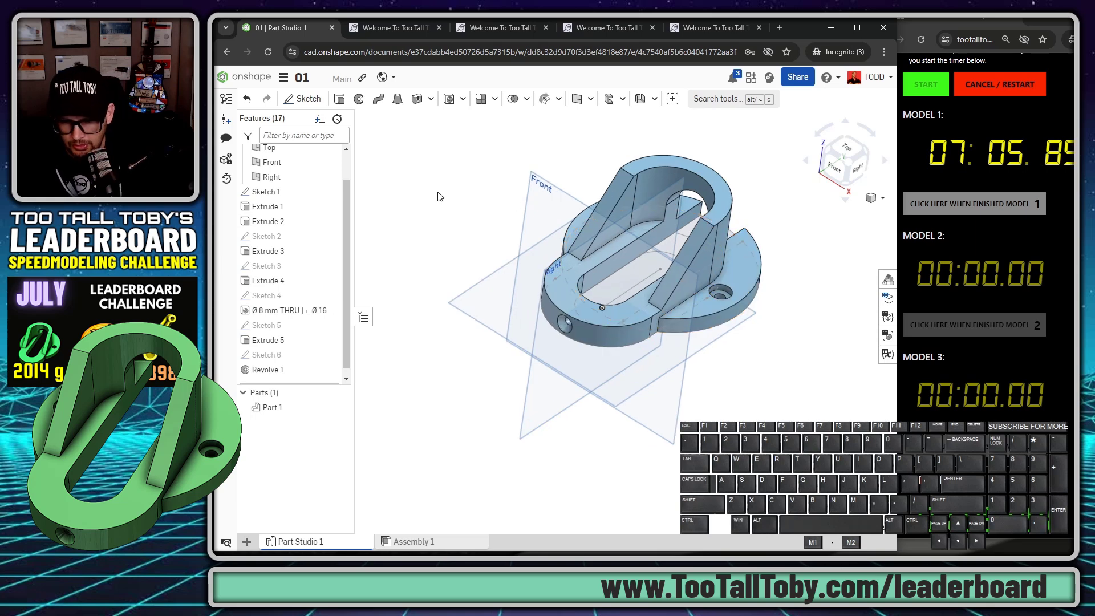
key("p")
right_click_drag(459, 289, 375, 195)
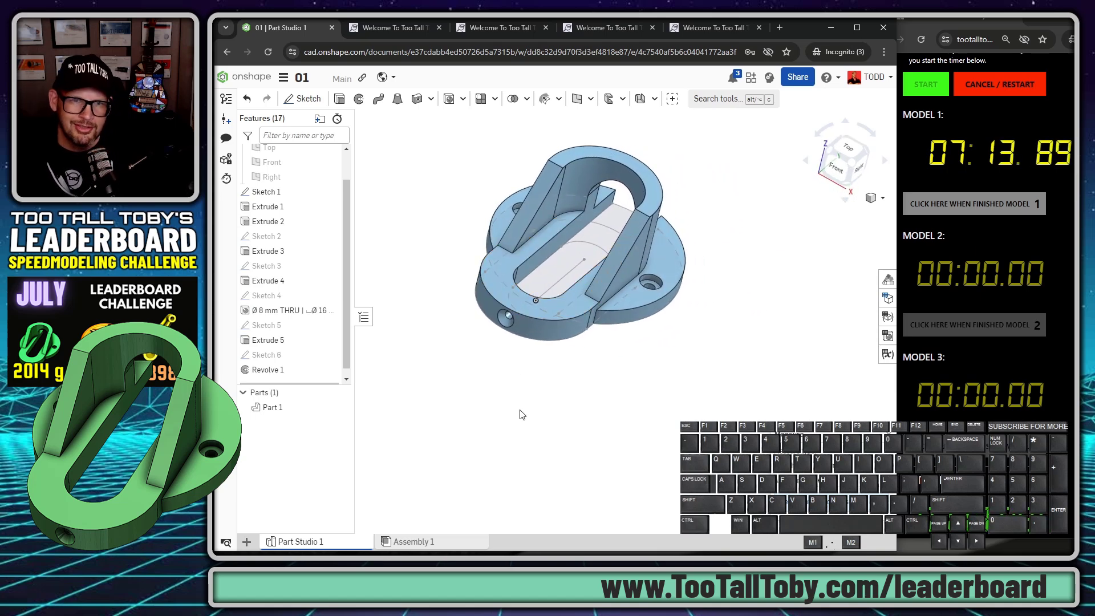
Assign TTT-PLAIN CARBON STEEL from the TTT-CUSTOM MATERIALS library to the part.
right_click(276, 411)
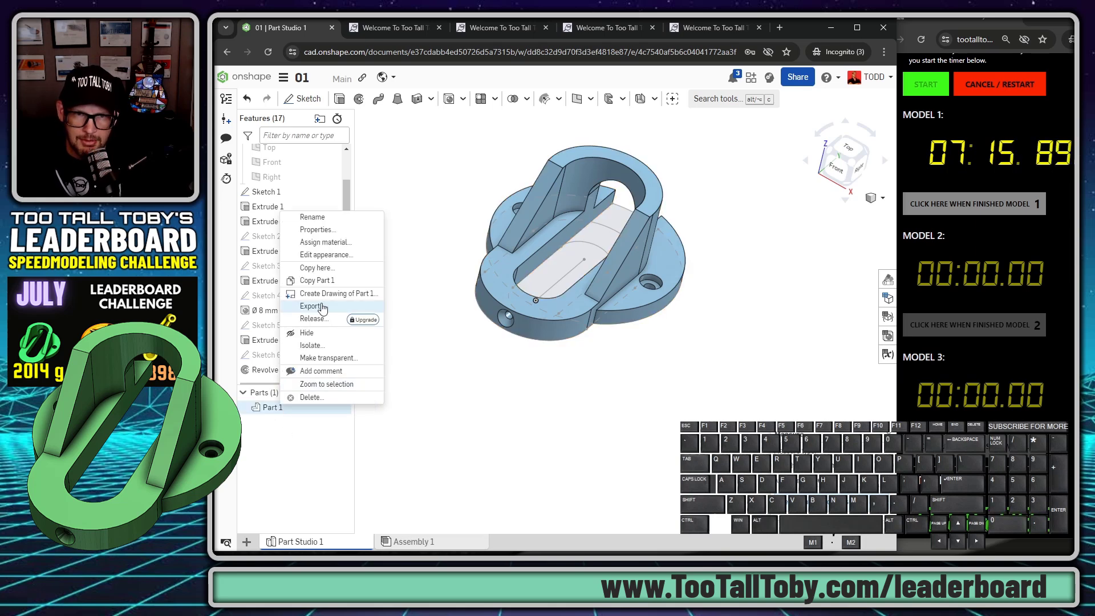
left_click(325, 242)
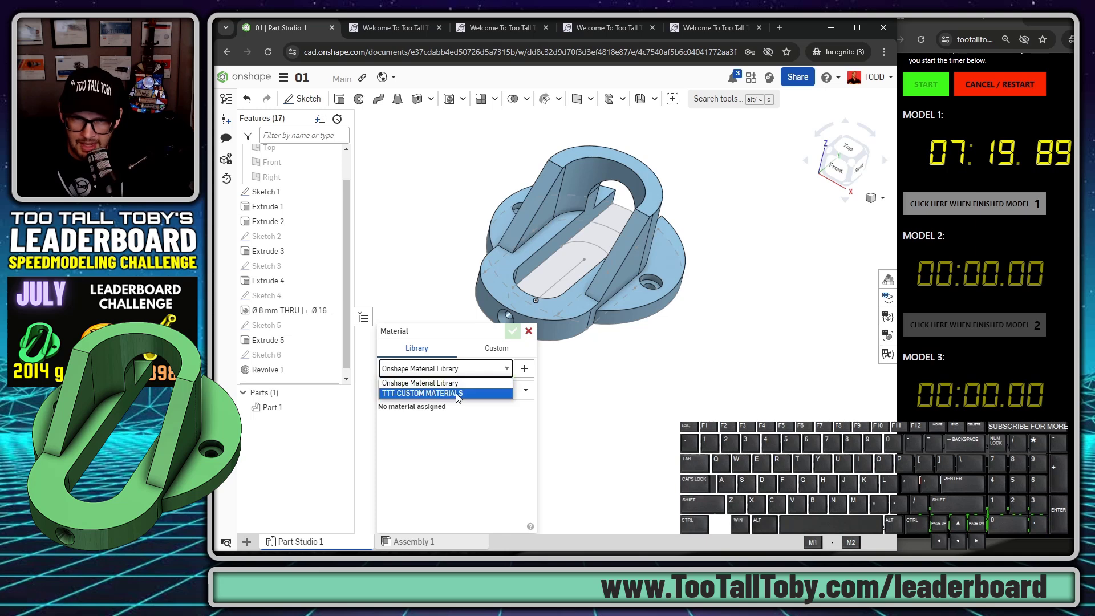
left_click(467, 386)
left_click(524, 393)
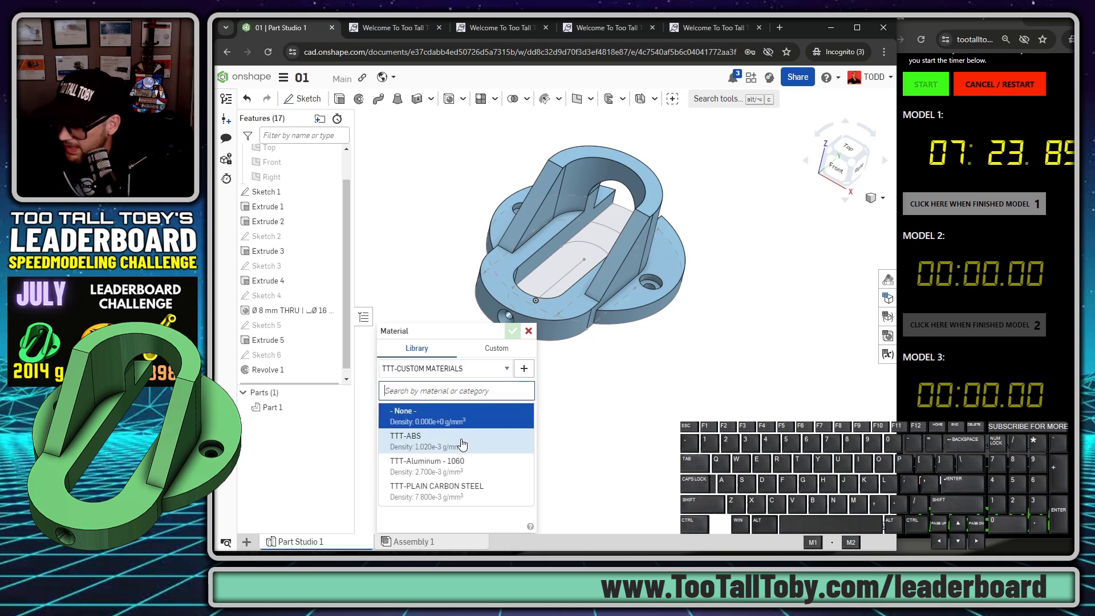
left_click(446, 486)
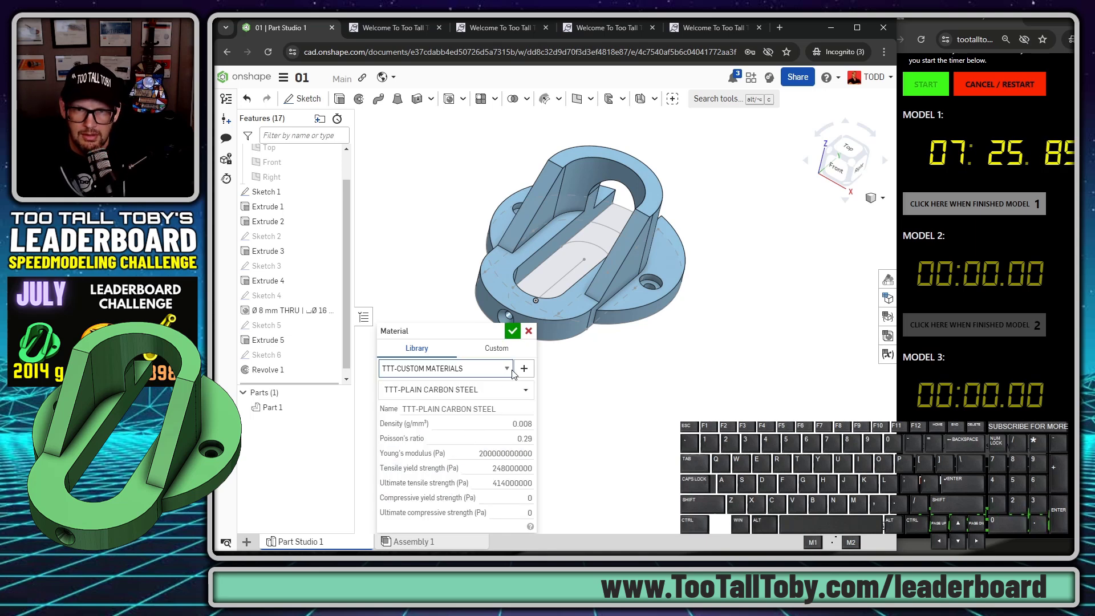
left_click(515, 333)
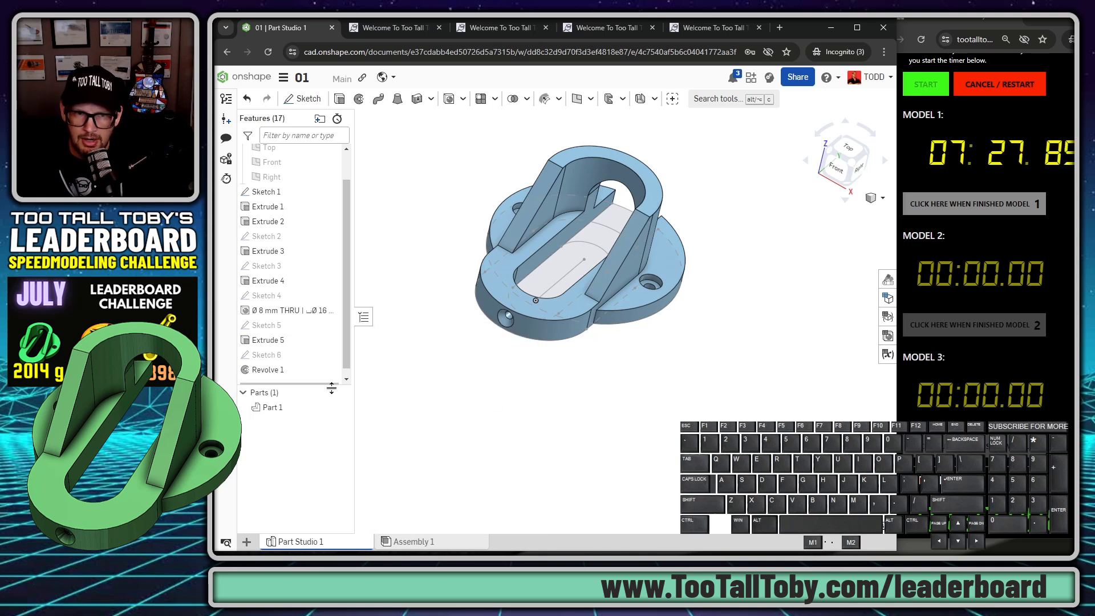
Change the part's appearance to a green palette color.
right_click(280, 409)
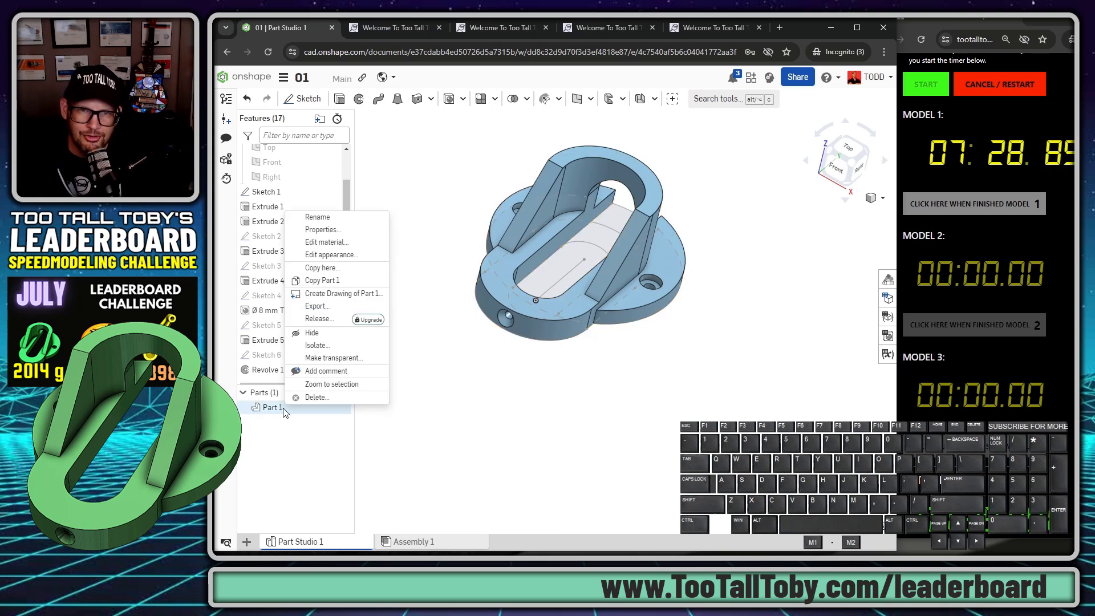
left_click(329, 254)
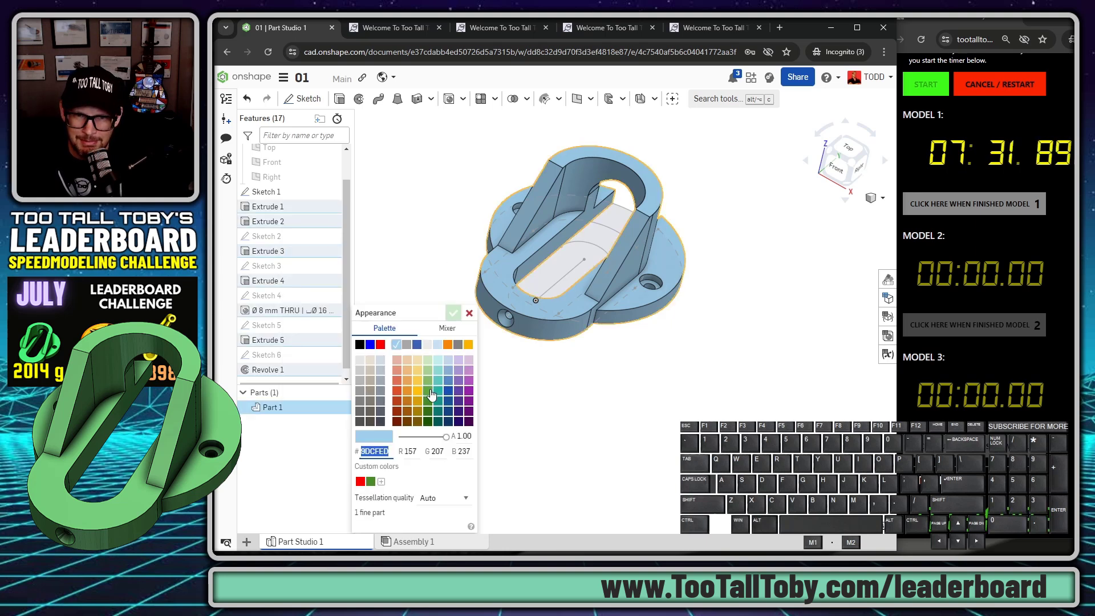
left_click(429, 392)
left_click(453, 314)
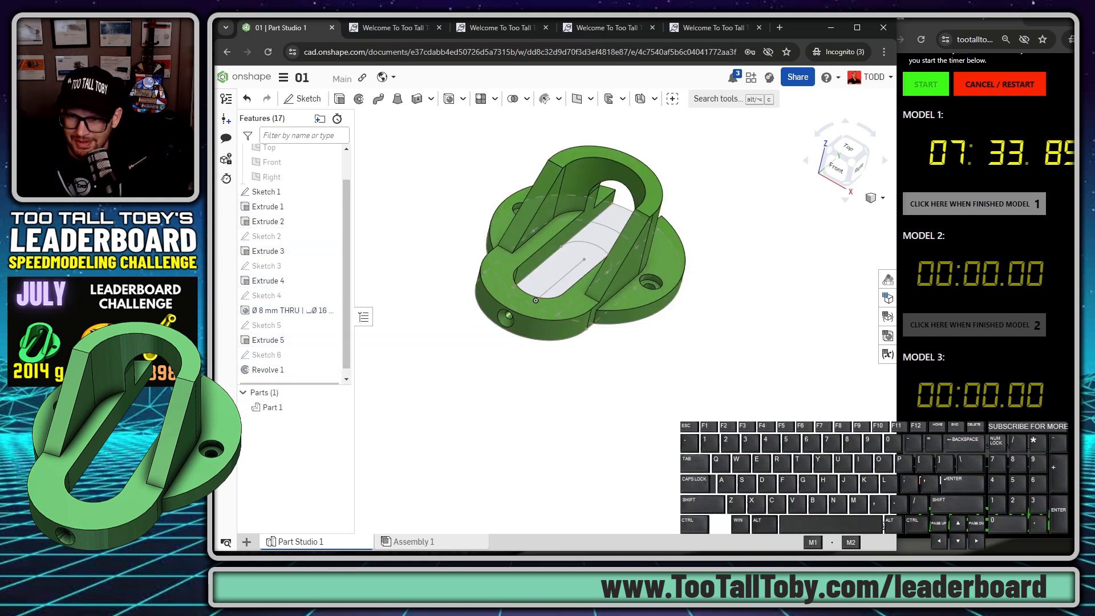
Check the finished part's mass properties.
left_click(883, 525)
left_click(636, 238)
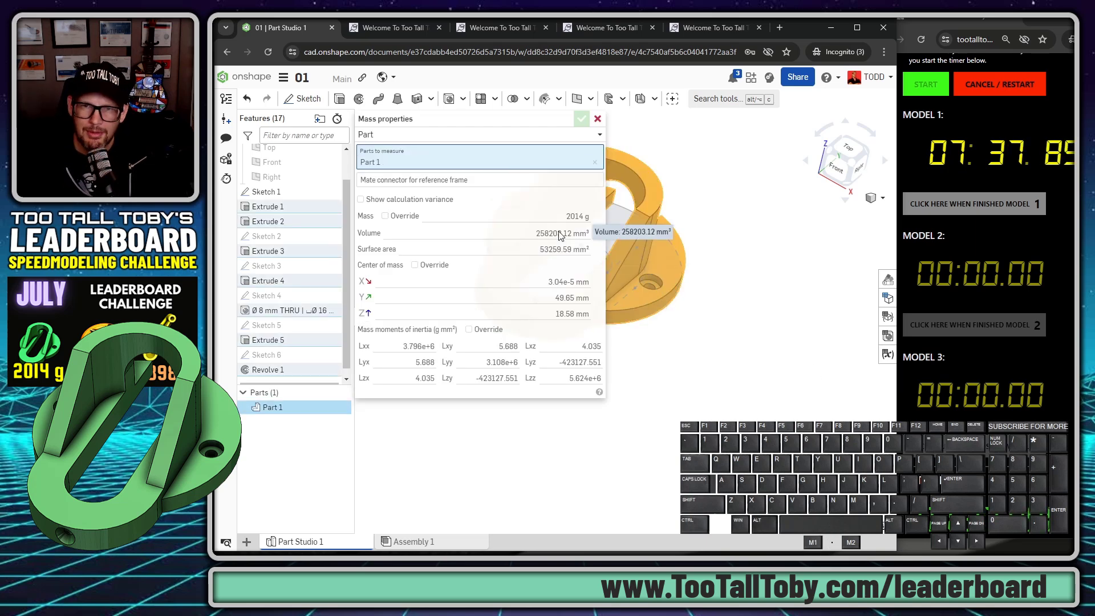
Close the mass properties and mark model 1 as finished on the challenge timer.
mouse_move(1071, 137)
left_mouse_down()
mouse_move(653, 80)
mouse_move(1072, 103)
left_mouse_up()
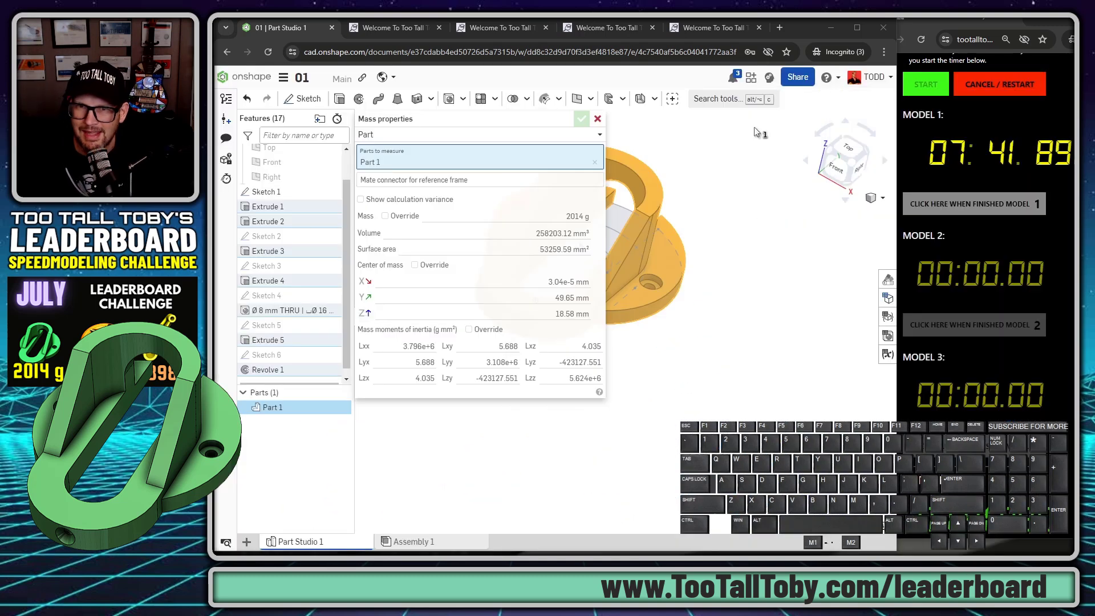
left_click(597, 118)
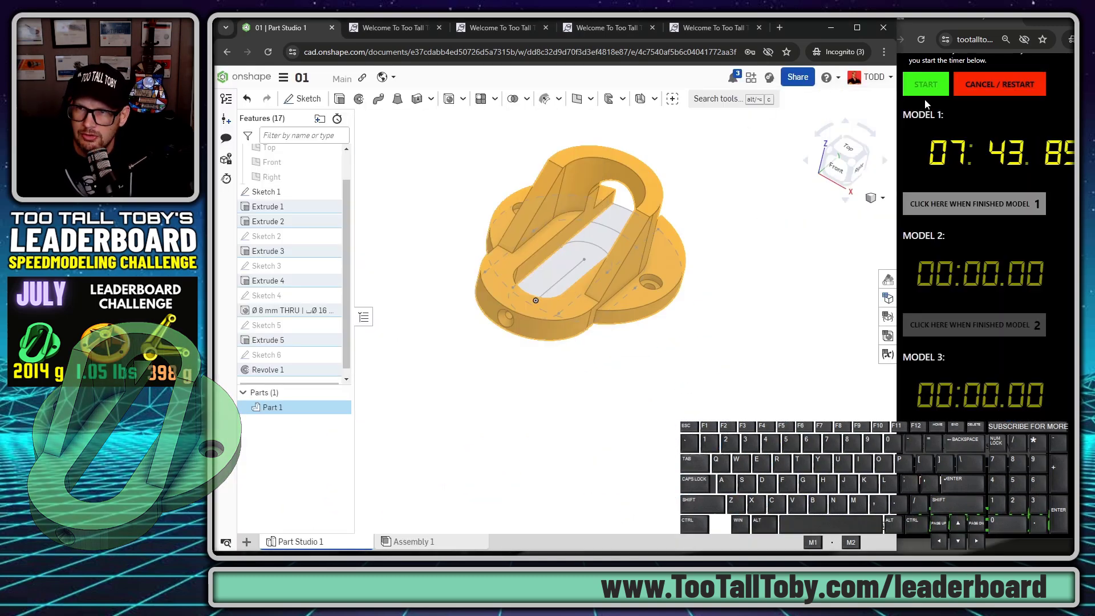
left_click(973, 207)
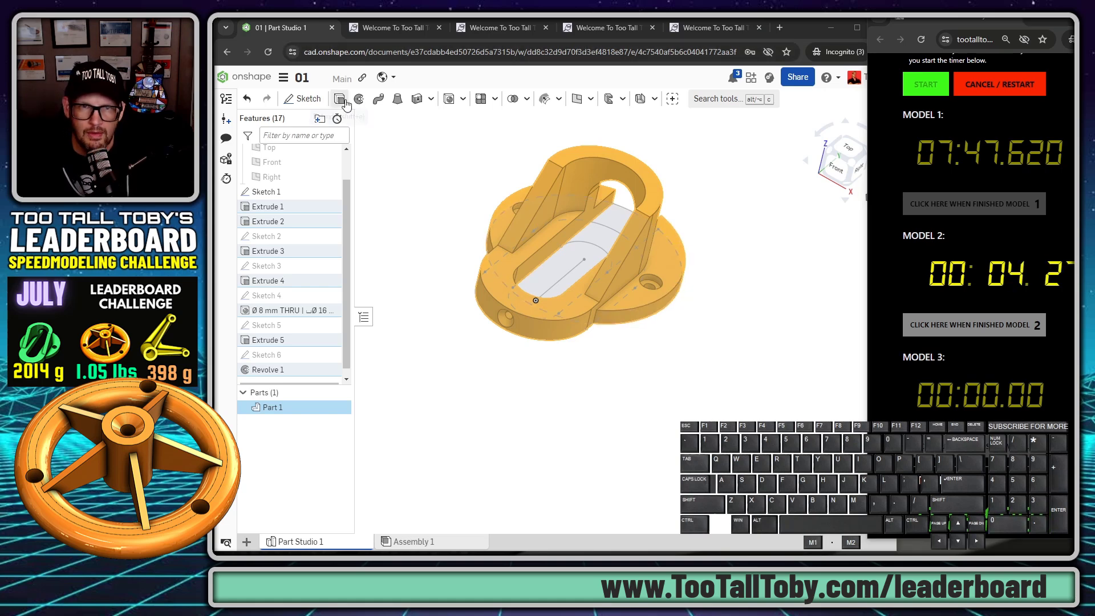
Close the current document and create a new public document named "Untitled documen02t".
left_click(283, 77)
left_click(313, 248)
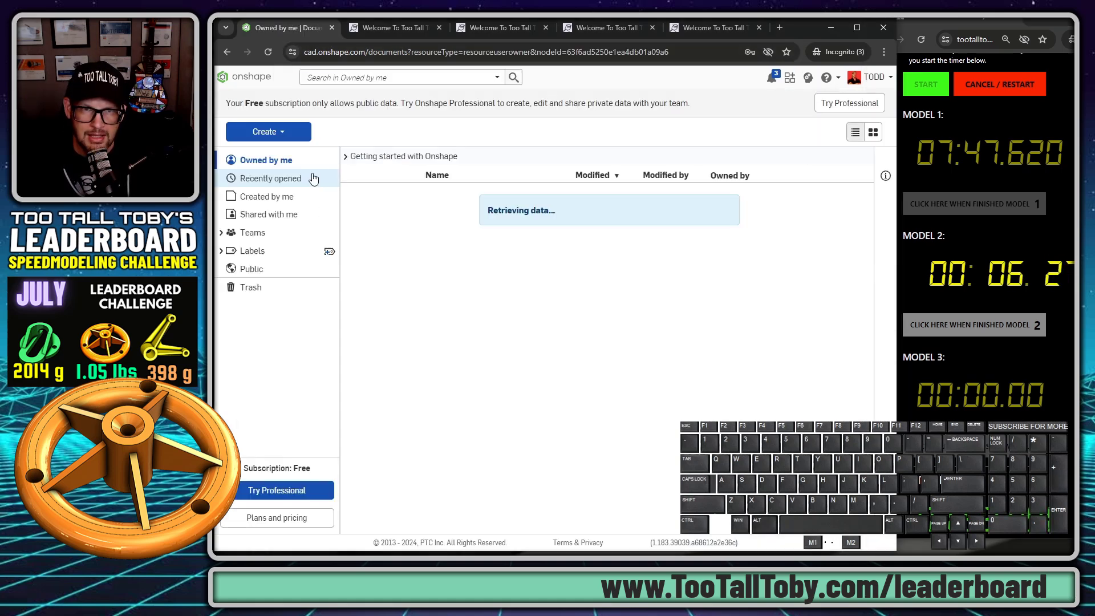
left_click(272, 135)
left_click(271, 152)
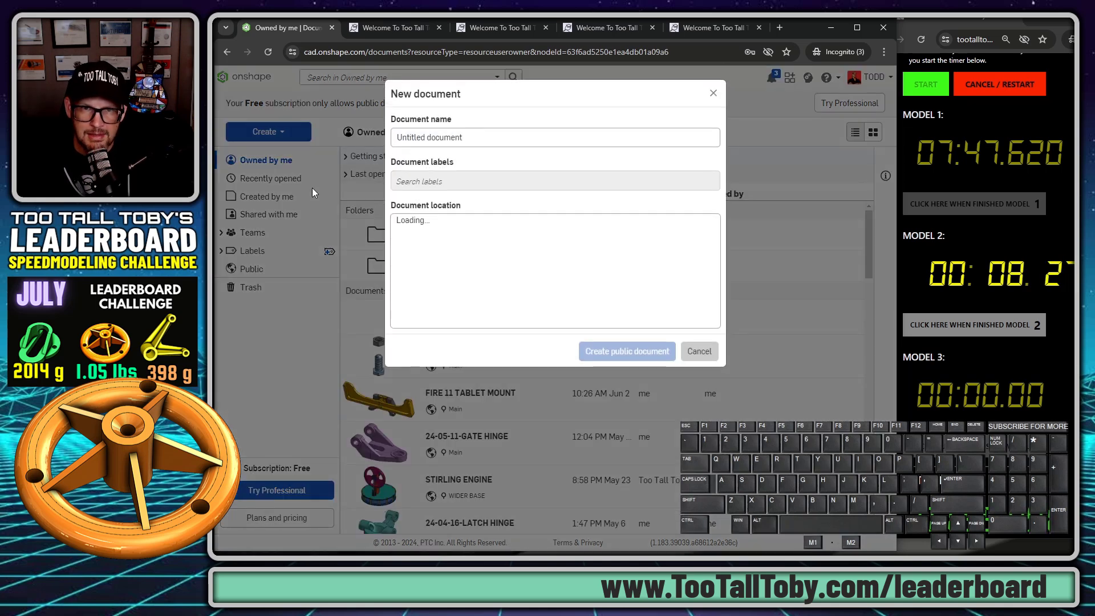
left_click(460, 139)
type("02")
key("Return")
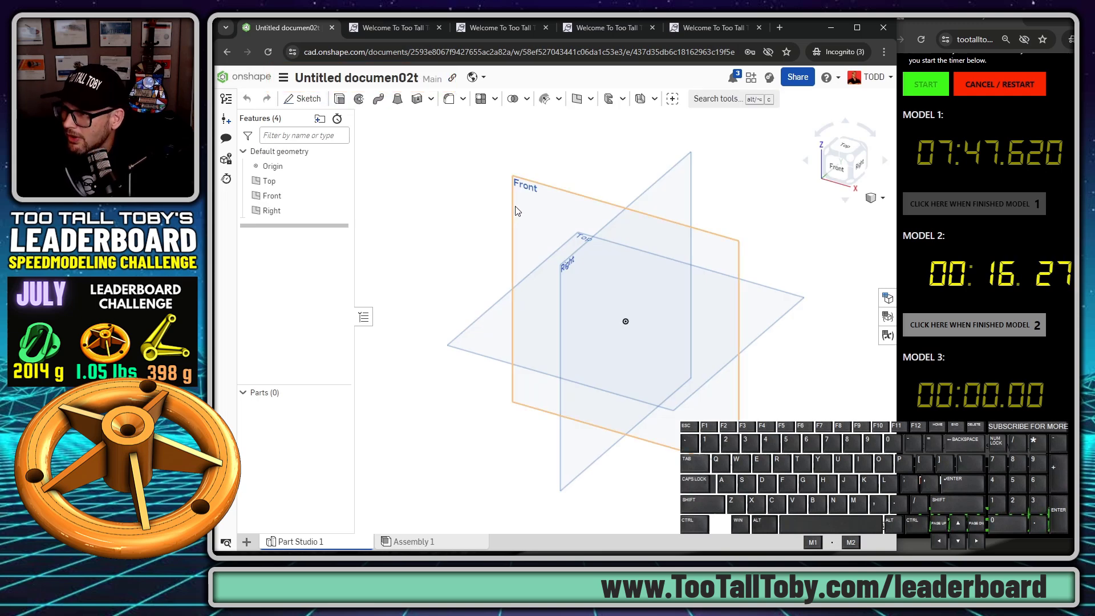
Set the workspace's default length unit to Inch and its default mass unit to Pound.
left_click(283, 78)
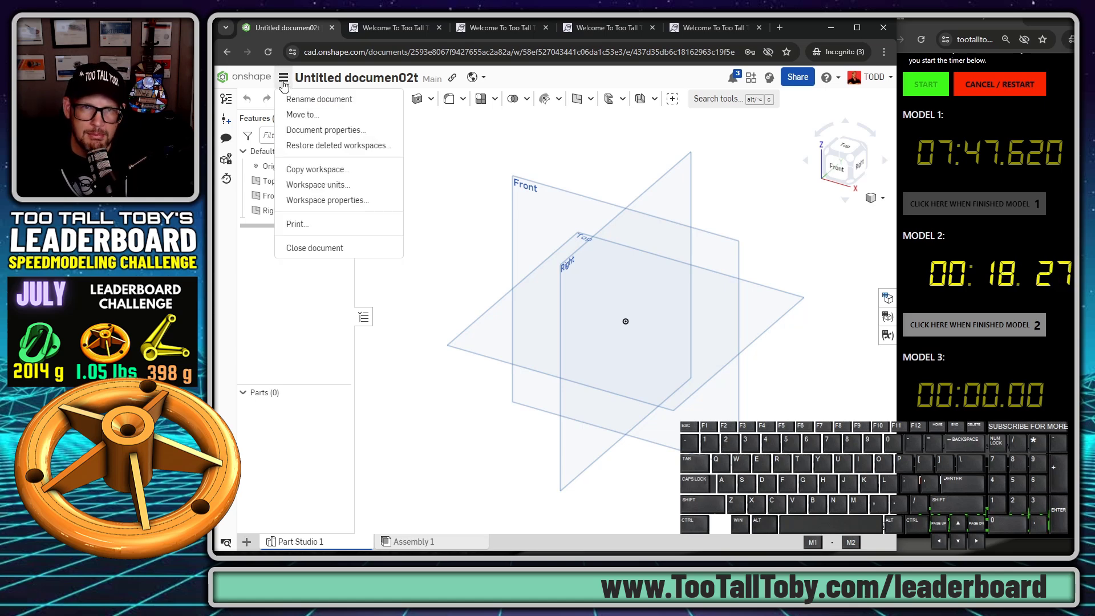
left_click(339, 186)
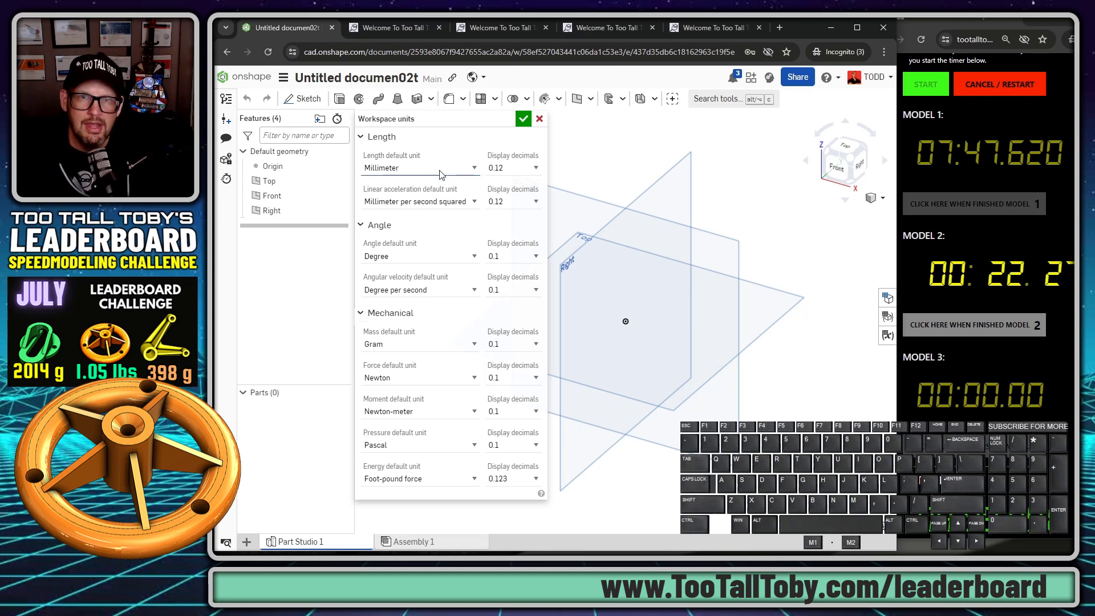
left_click(442, 169)
left_click(380, 205)
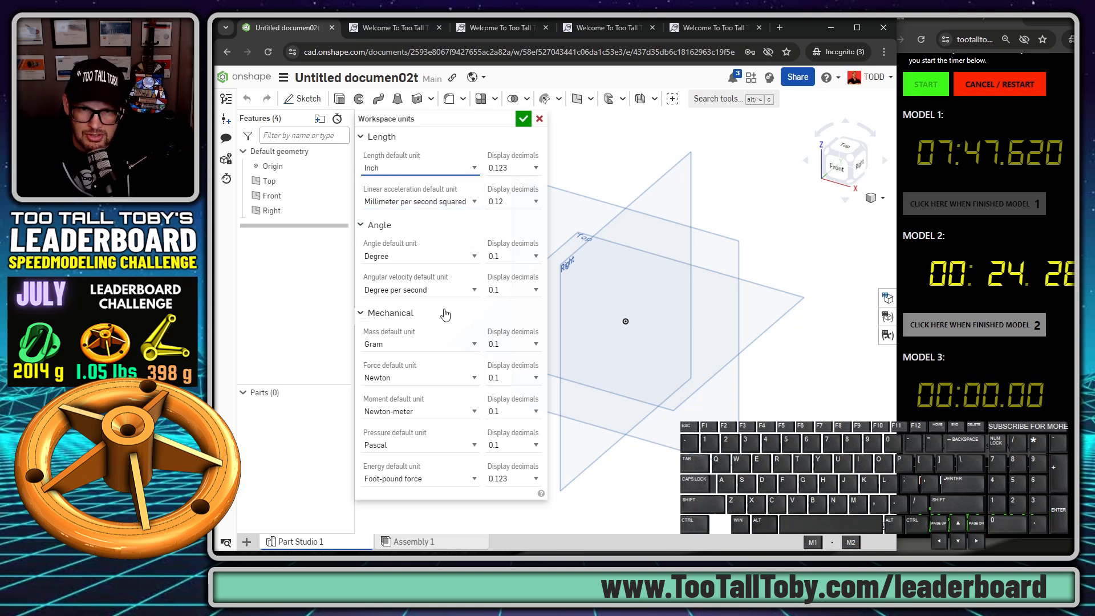
left_click(450, 346)
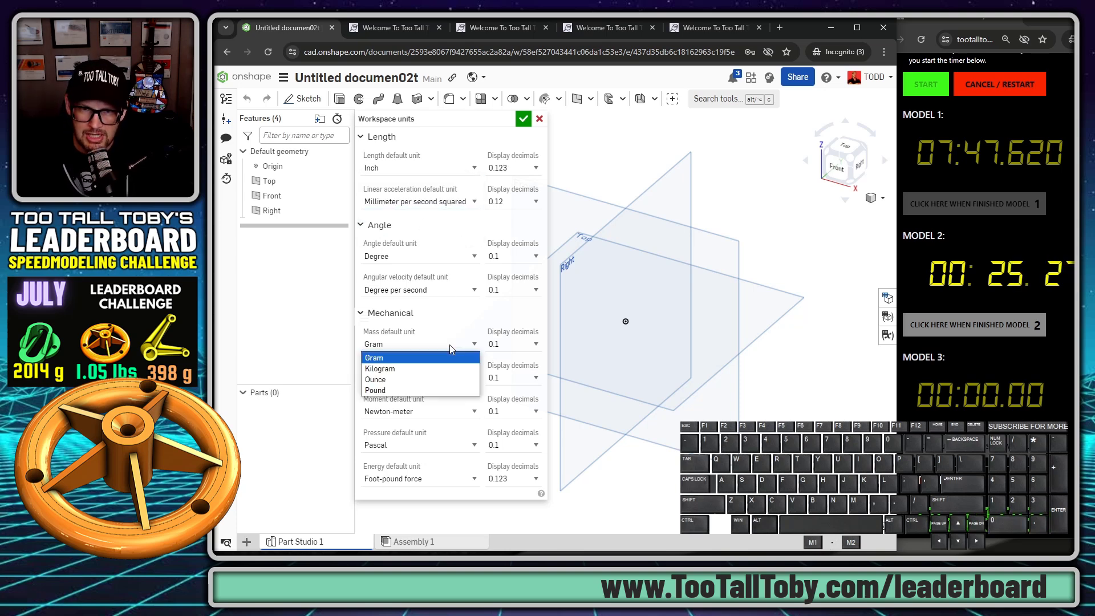
left_click(397, 390)
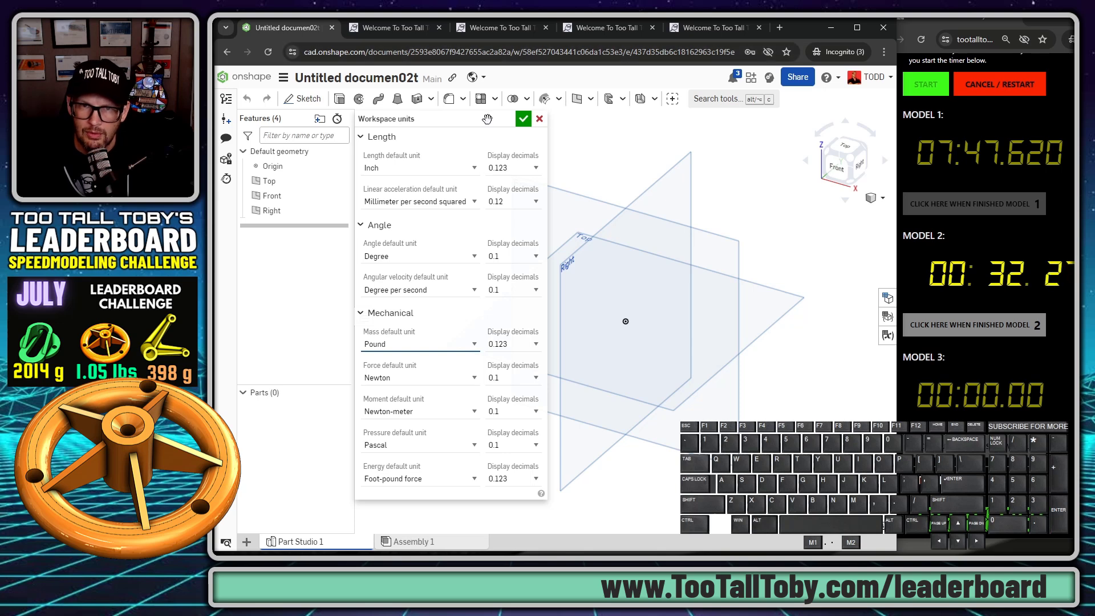
left_click(523, 118)
Start a sketch on the Front plane and draw a vertical construction line about 3.8 in long upward from the origin.
left_click(519, 213)
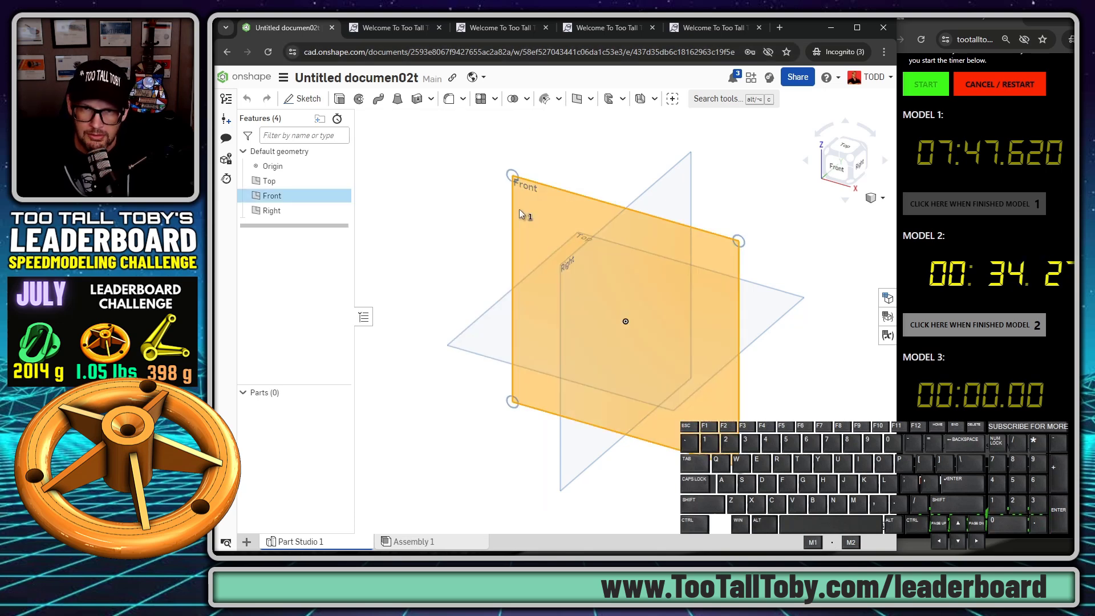
key("s")
left_click(536, 203)
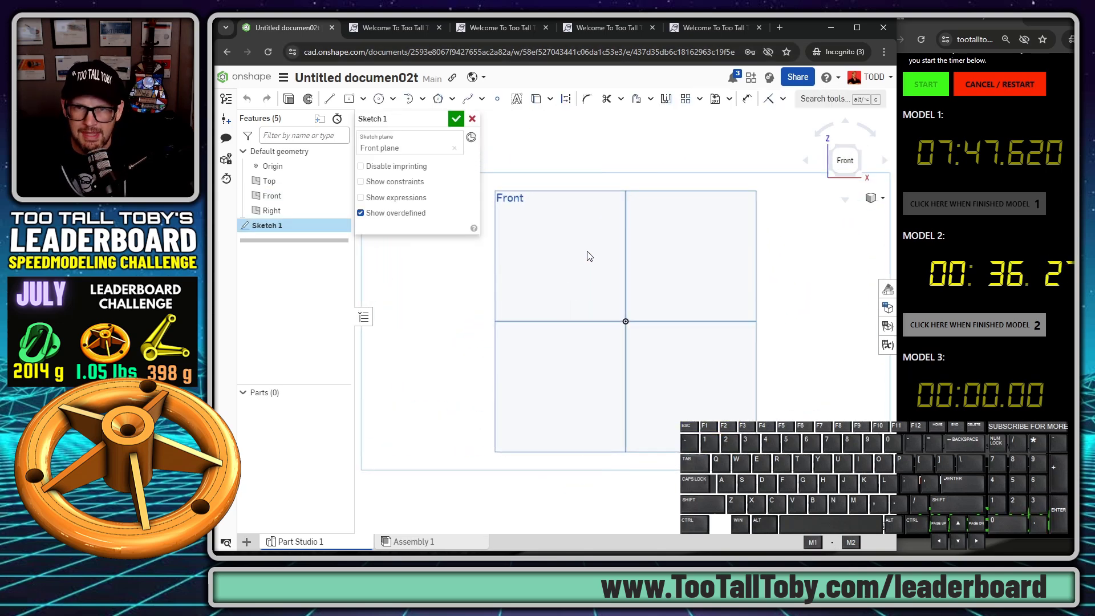
key("s")
left_click(638, 253)
left_click(625, 321)
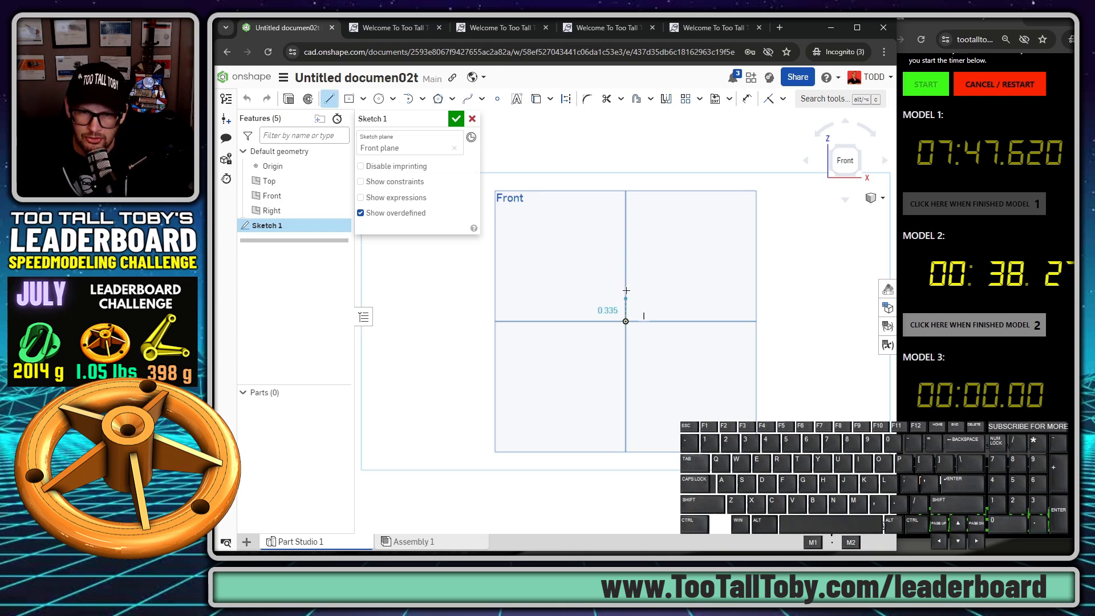
left_click(625, 153)
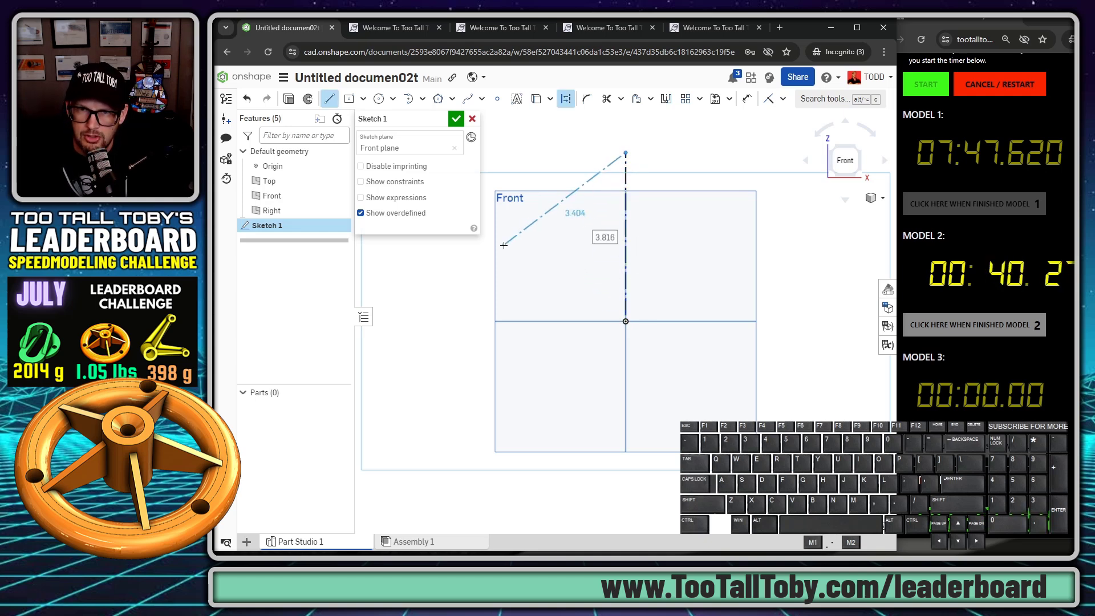
key("Escape")
Draw a horizontal line about 0.54 in long on the X axis, left of the centerline, and a tangent semicircle of 0.5 in radius from its outer end.
key("s")
left_click(549, 236)
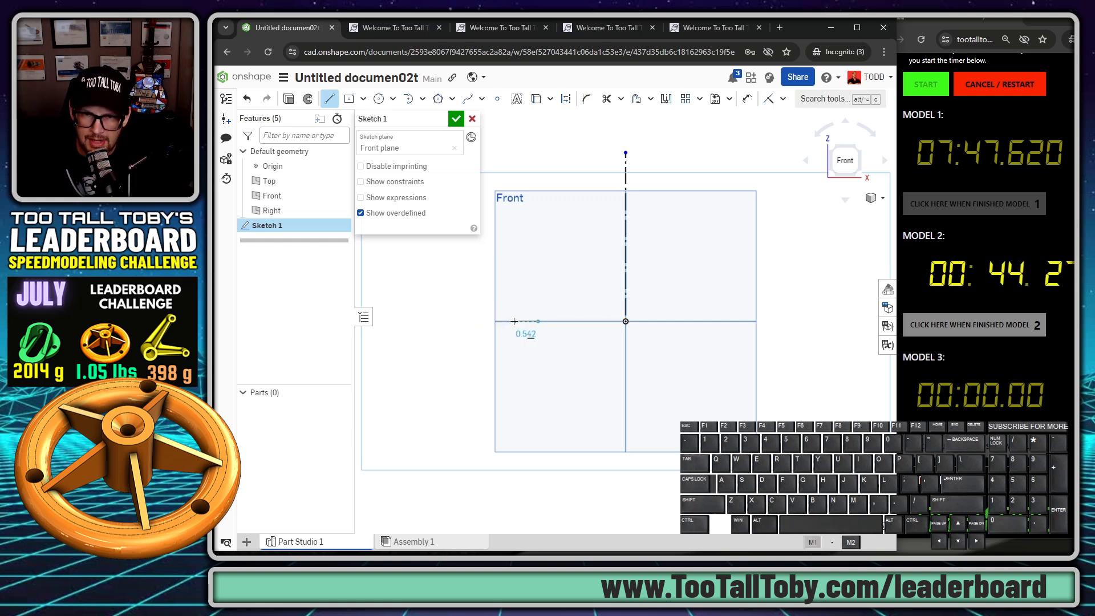
left_click(514, 321)
key("t")
left_click(514, 321)
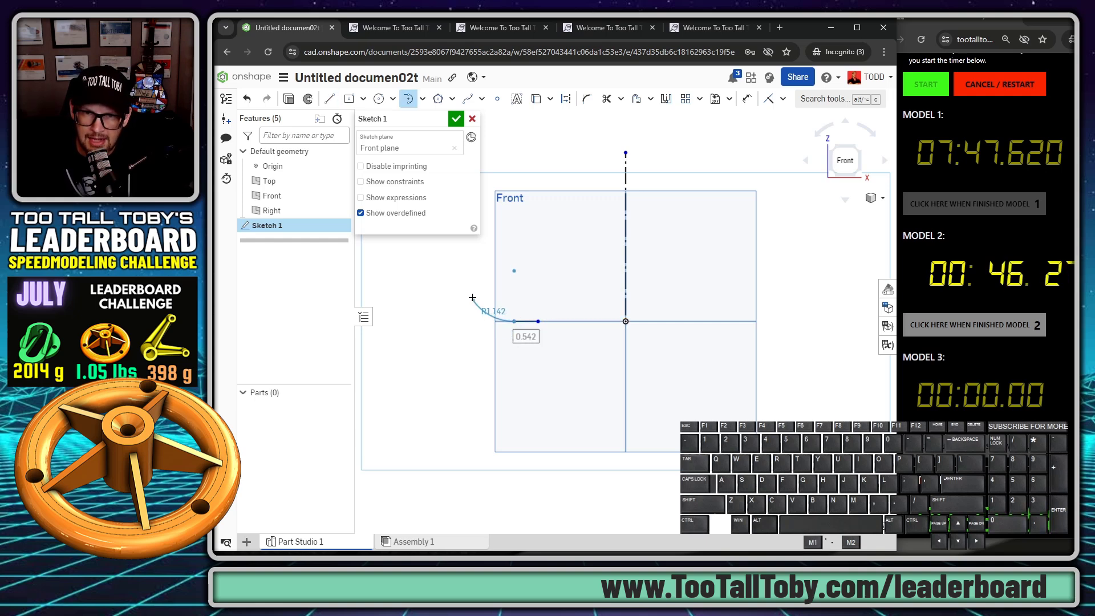
left_click(514, 256)
key("l")
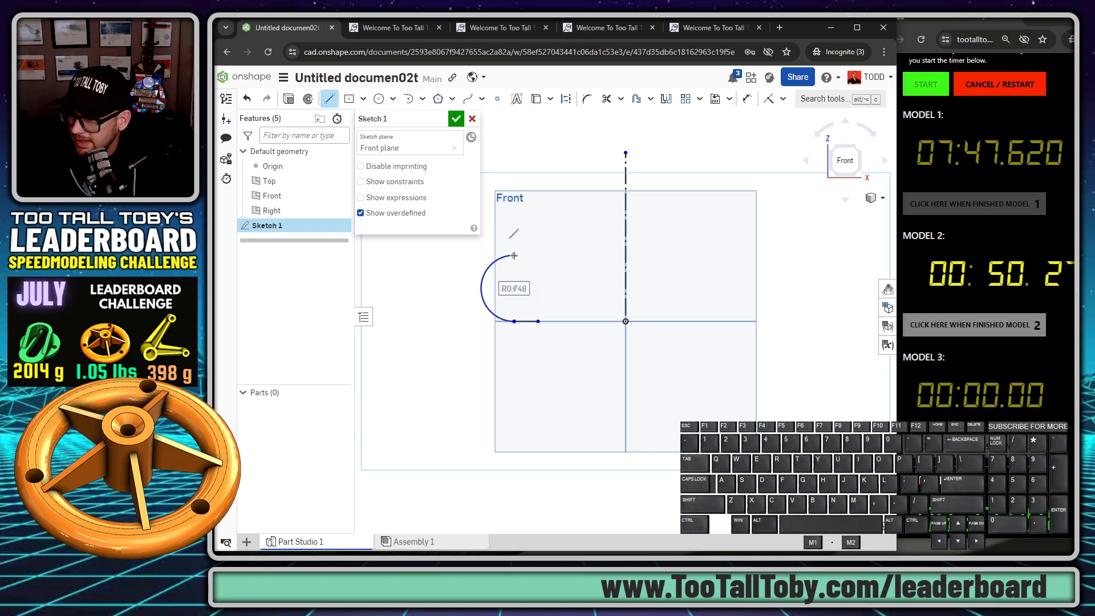
type("0.5")
key("Return")
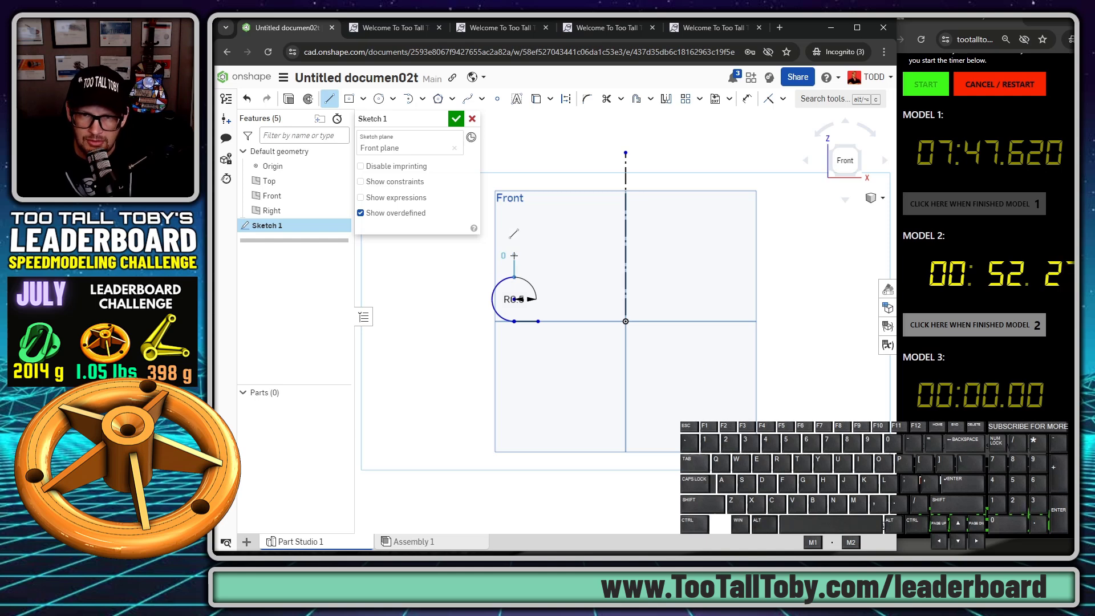
Close the rim profile with a horizontal upper line and a tangent arc back to the lower line's inner end.
scroll(540, 272, "up", 5)
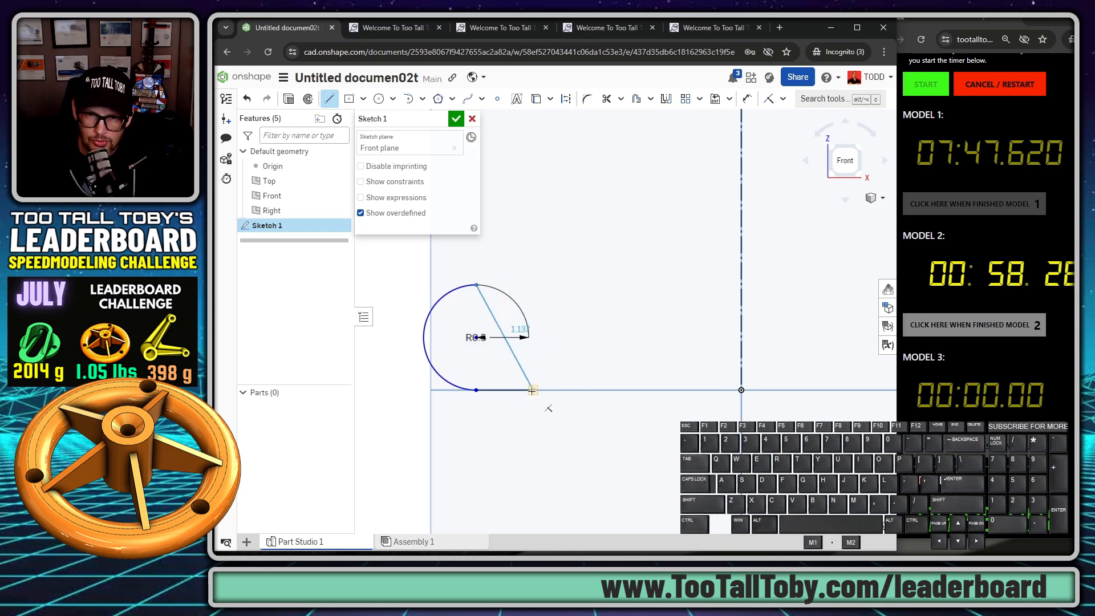
left_click(533, 284)
key("t")
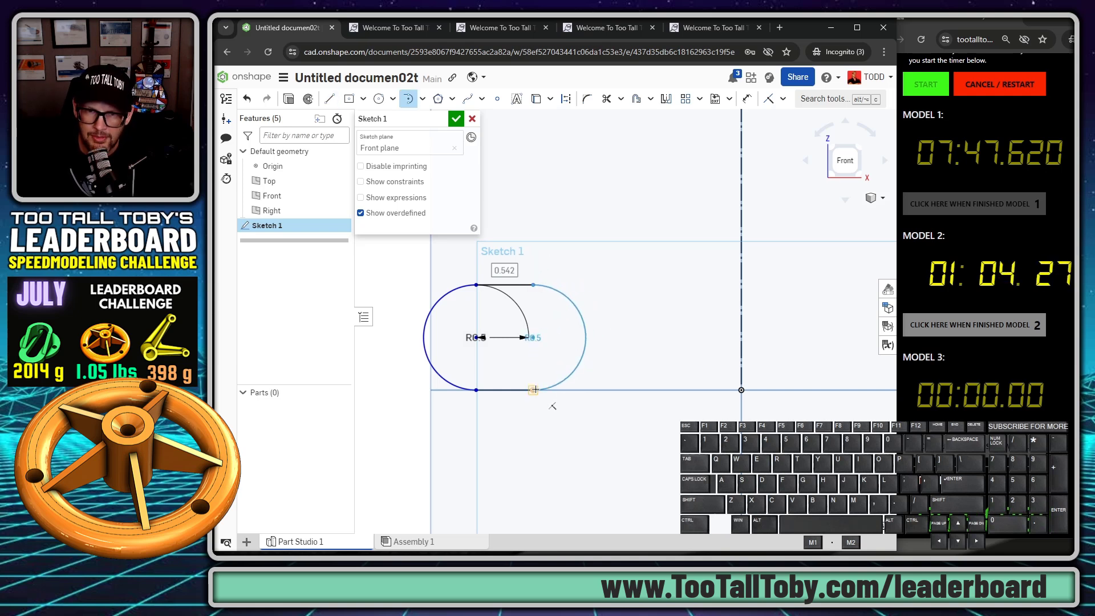
left_click(533, 390)
Dimension the rim profile's overall width between its two arcs as 1.25 in.
scroll(606, 254, "down", 2)
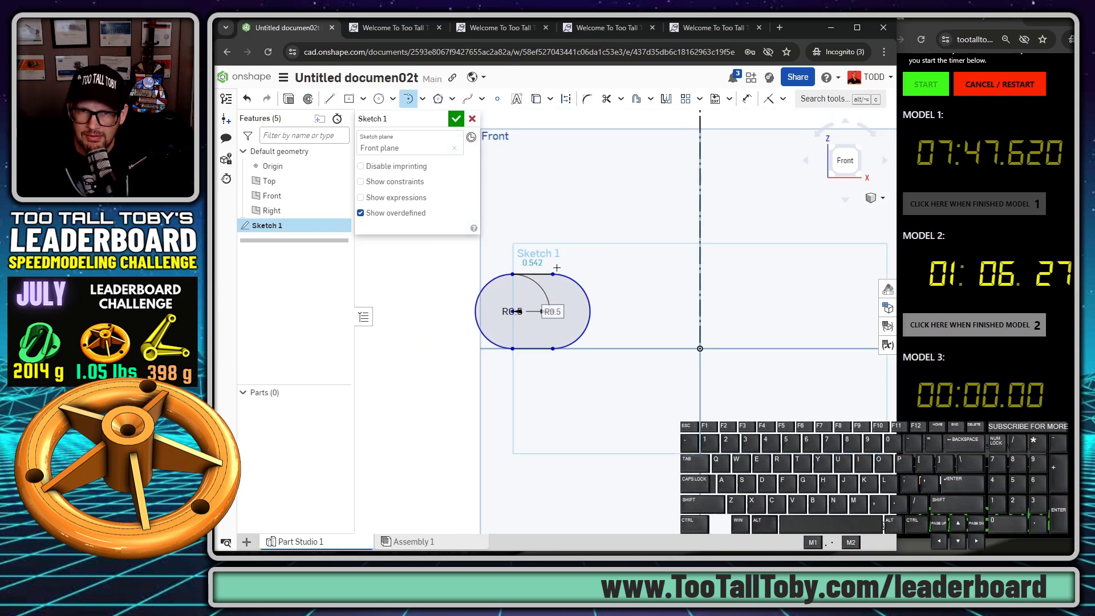
key("s")
left_click(599, 279)
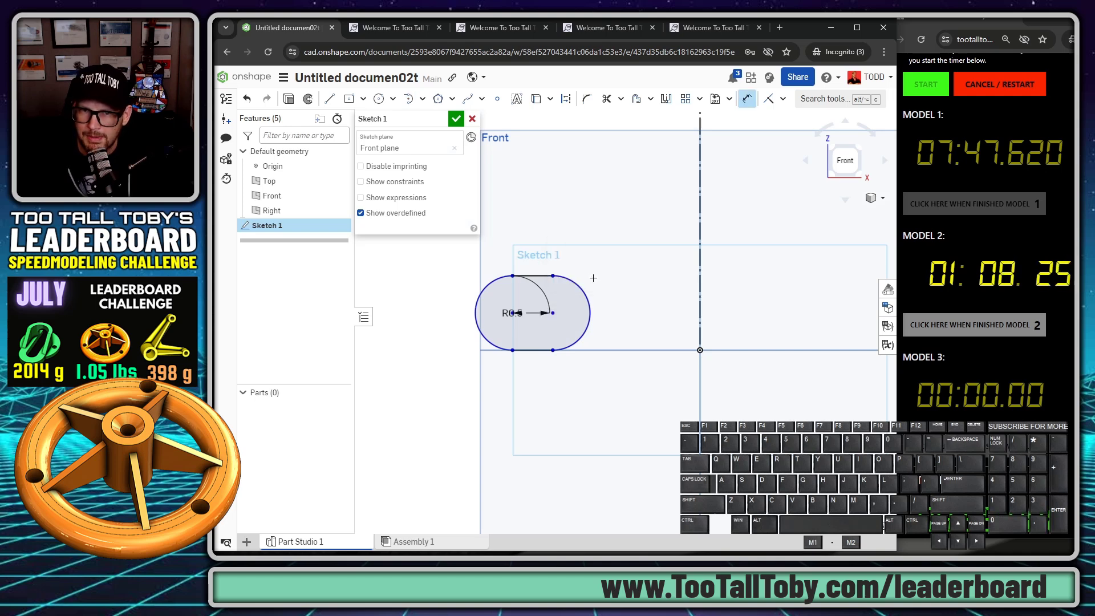
left_click(476, 309)
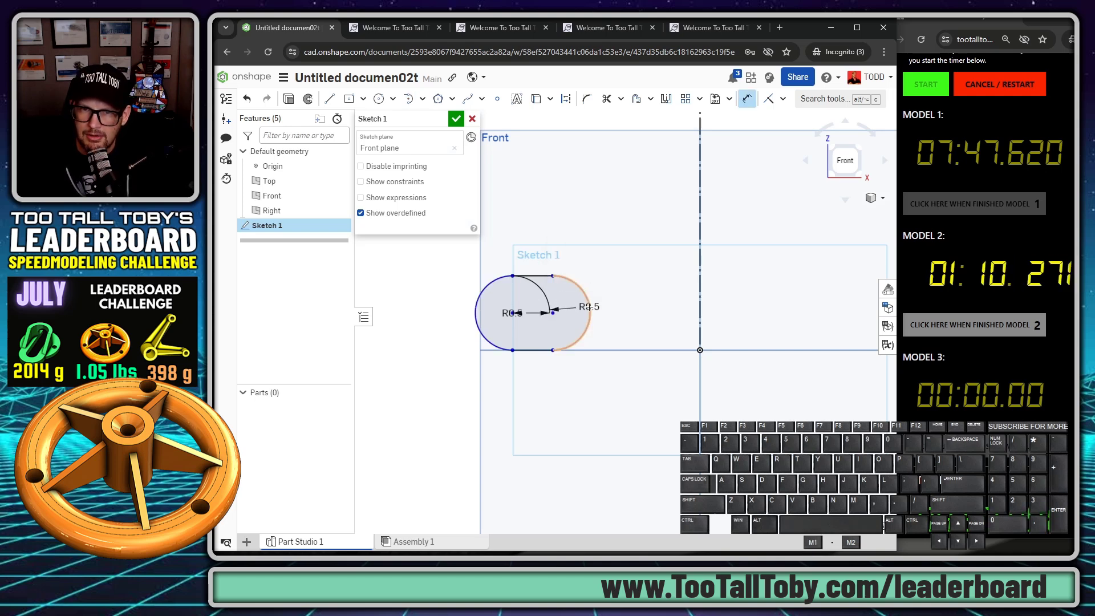
left_click(589, 311)
left_click(549, 224)
type("1")
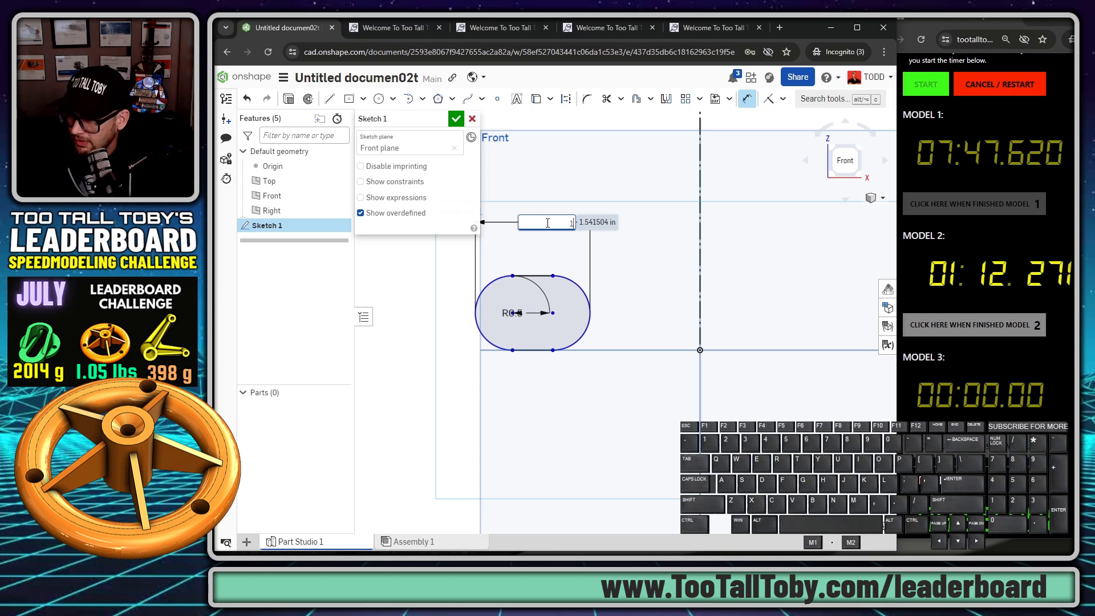
type(".25")
key("Return")
Dimension the rim's outer diameter from the profile's outer arc across the centerline as 7.75 in.
scroll(636, 394, "down", 4)
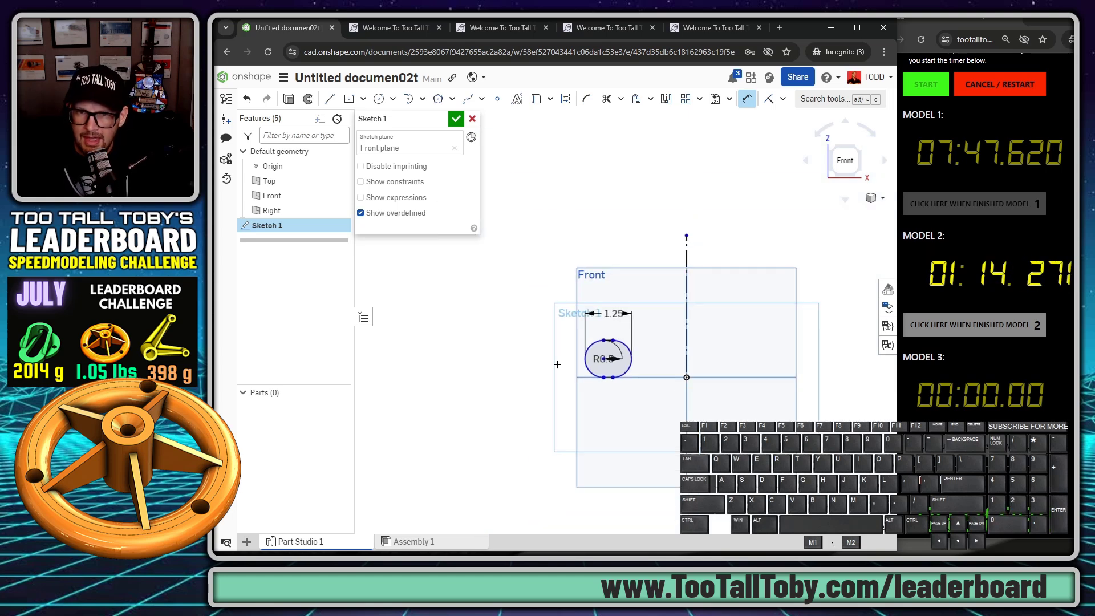
left_click(583, 361)
left_click(685, 307)
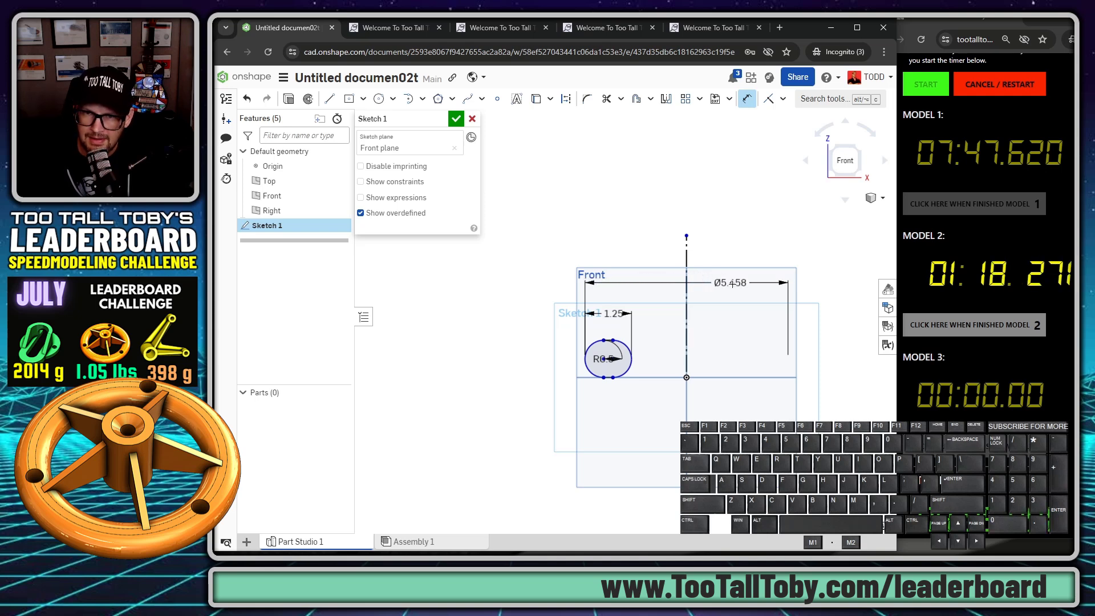
left_click(734, 293)
type("7")
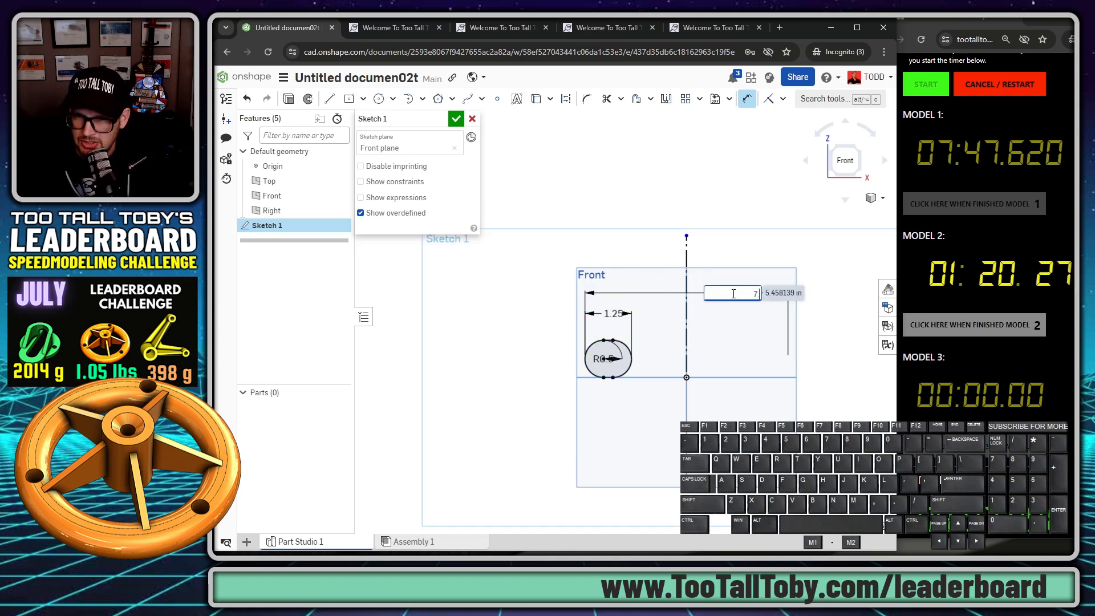
type(".75")
key("Return")
Revolve the rim profile fully around the vertical construction line as a new solid.
scroll(717, 339, "down", 2)
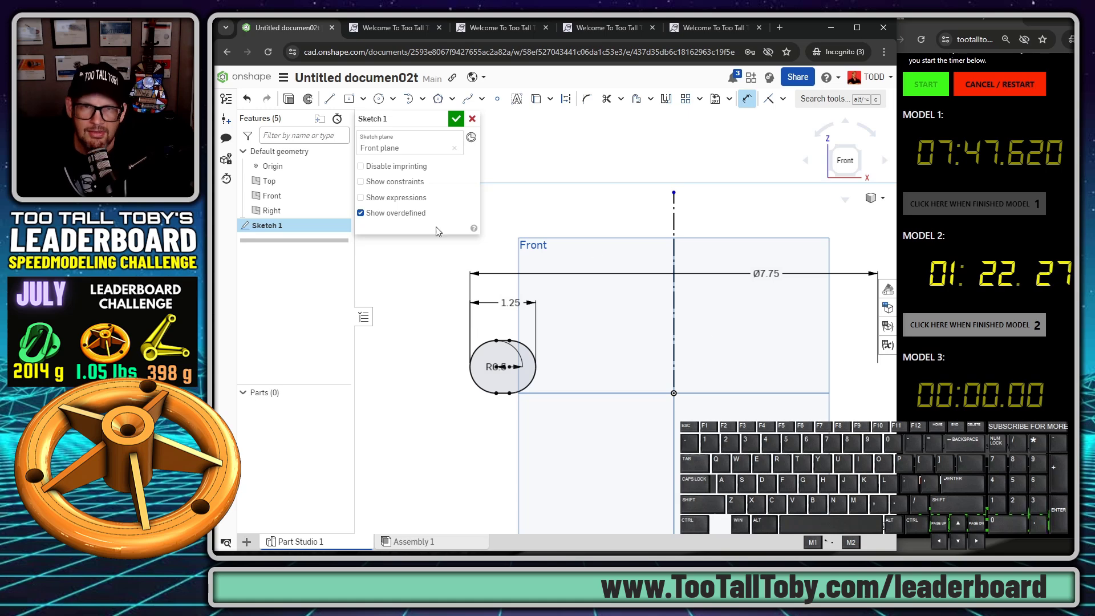
key("shift+w")
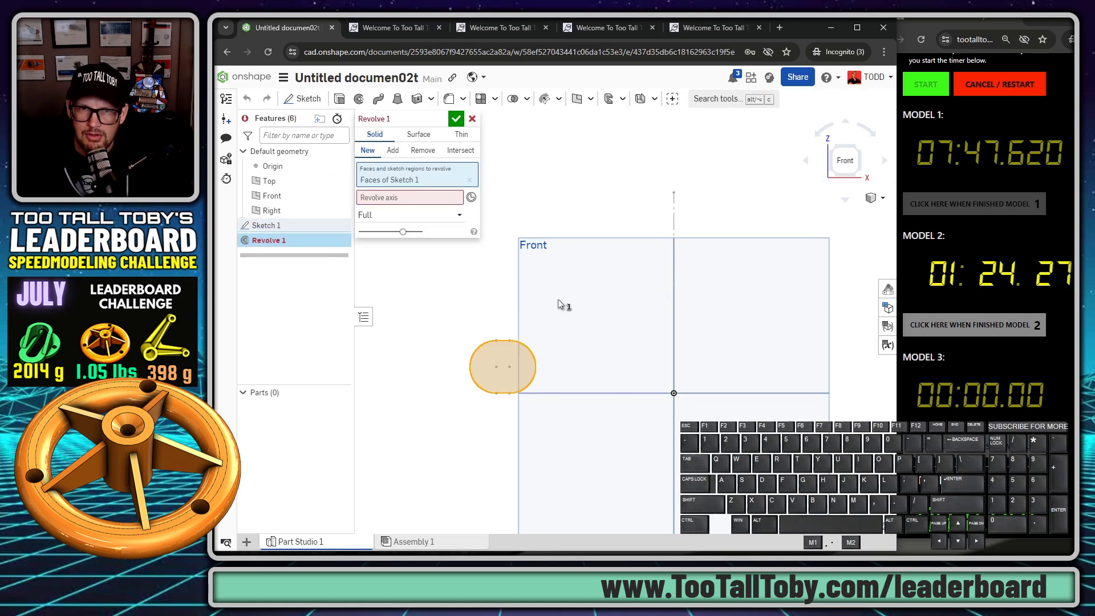
left_click(409, 197)
left_click(674, 219)
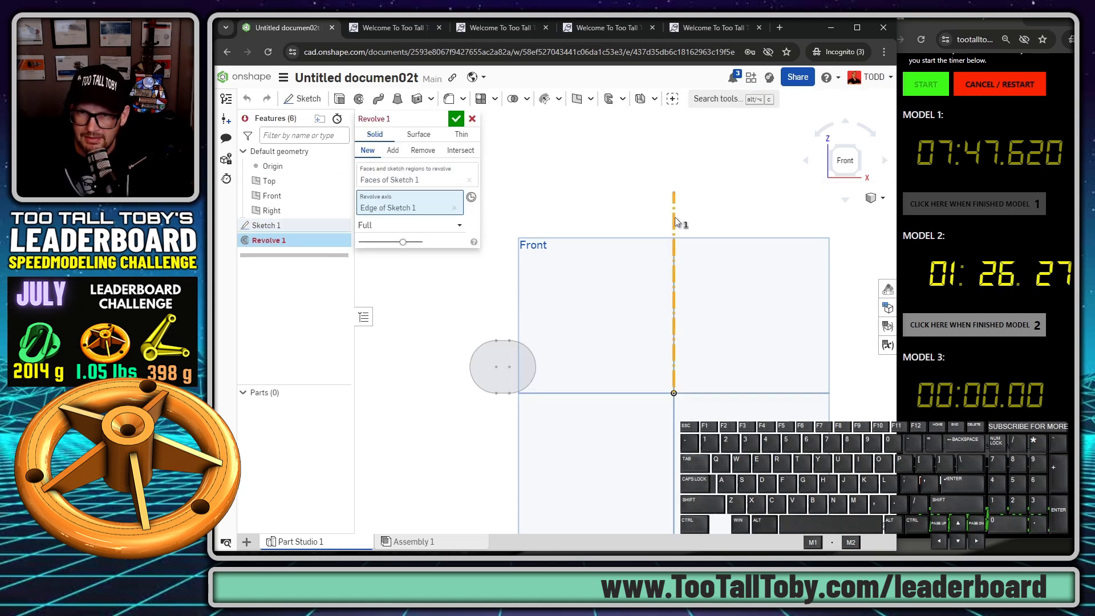
left_click(455, 118)
Sketch a 1.75 in diameter circle centered on the origin on the Top plane for the hub.
right_click_drag(659, 271, 781, 282)
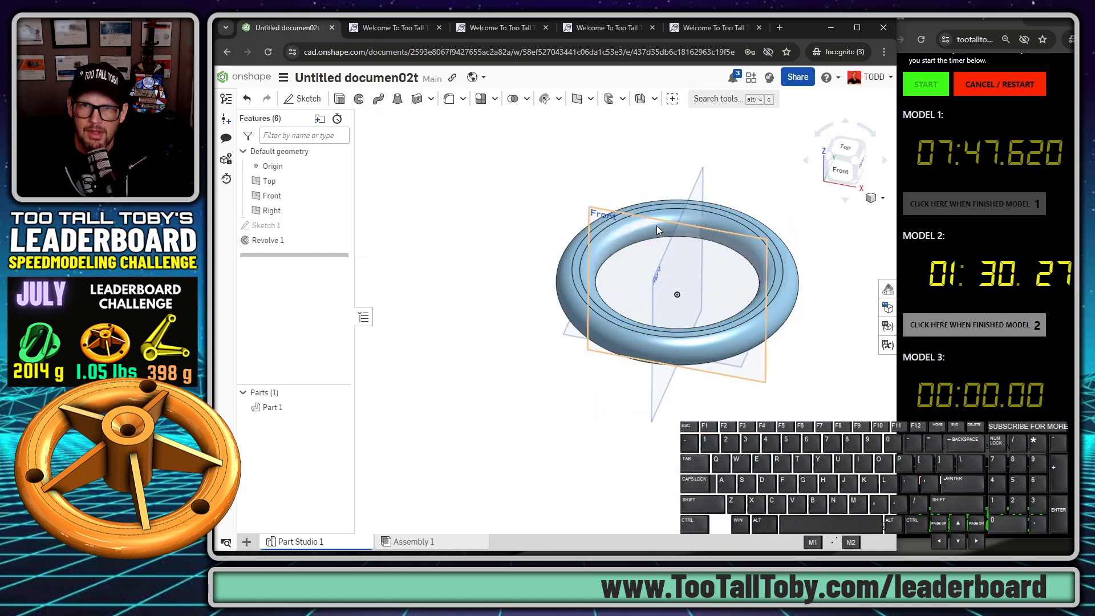
left_click(271, 190)
key("s")
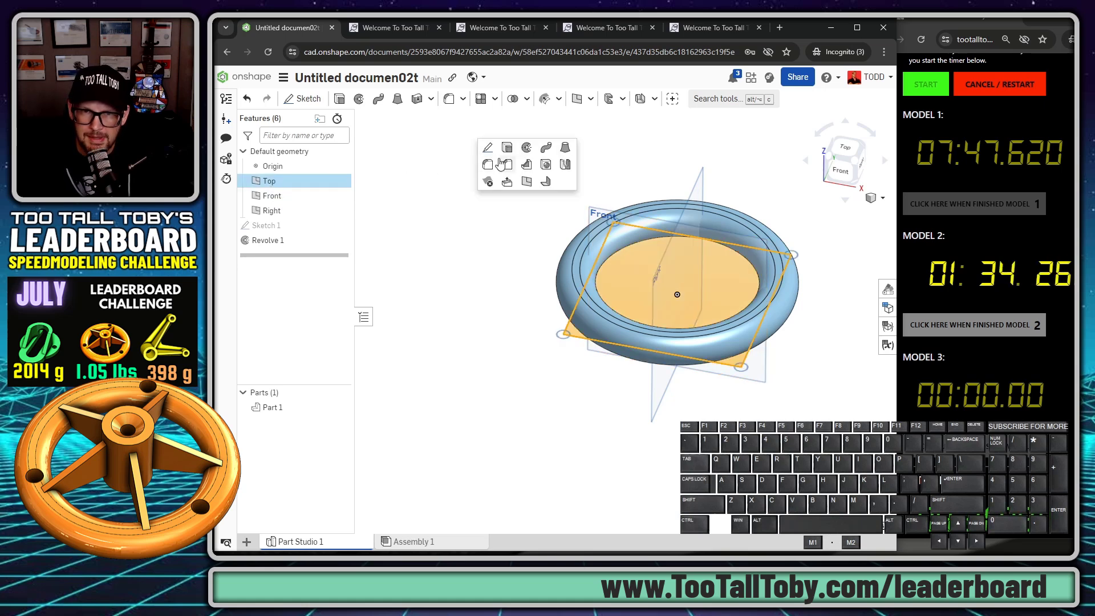
left_click(491, 149)
key("s")
left_click(663, 169)
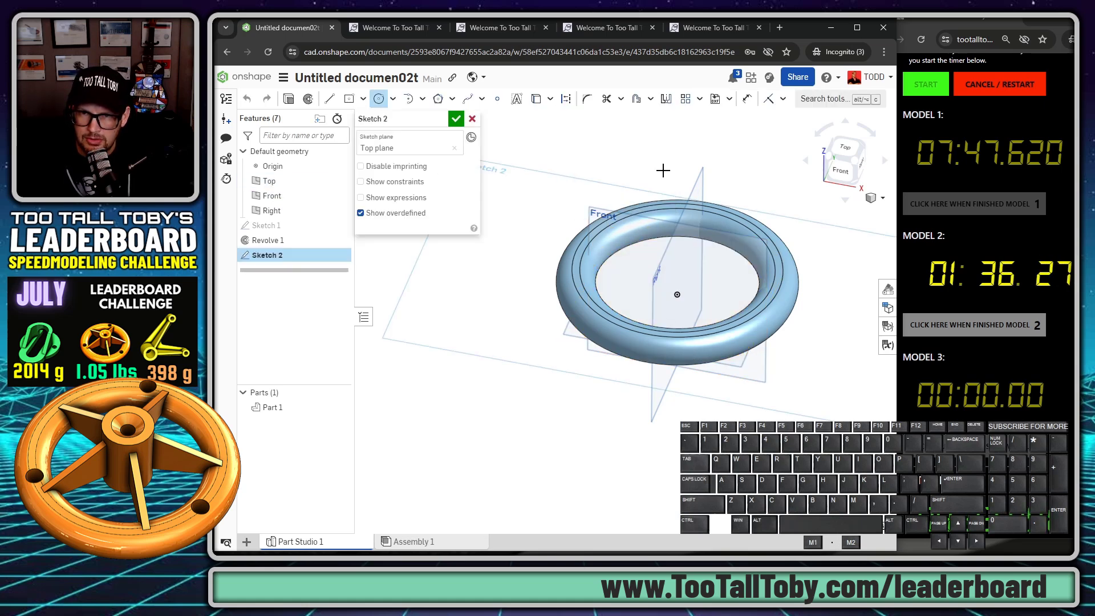
left_click(678, 295)
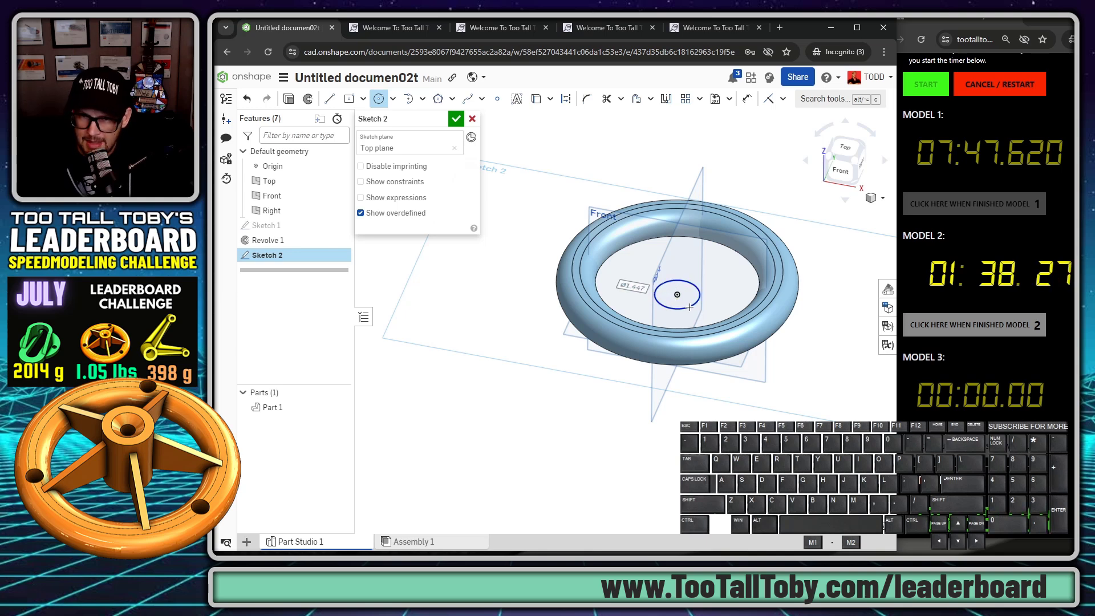
type("1.75")
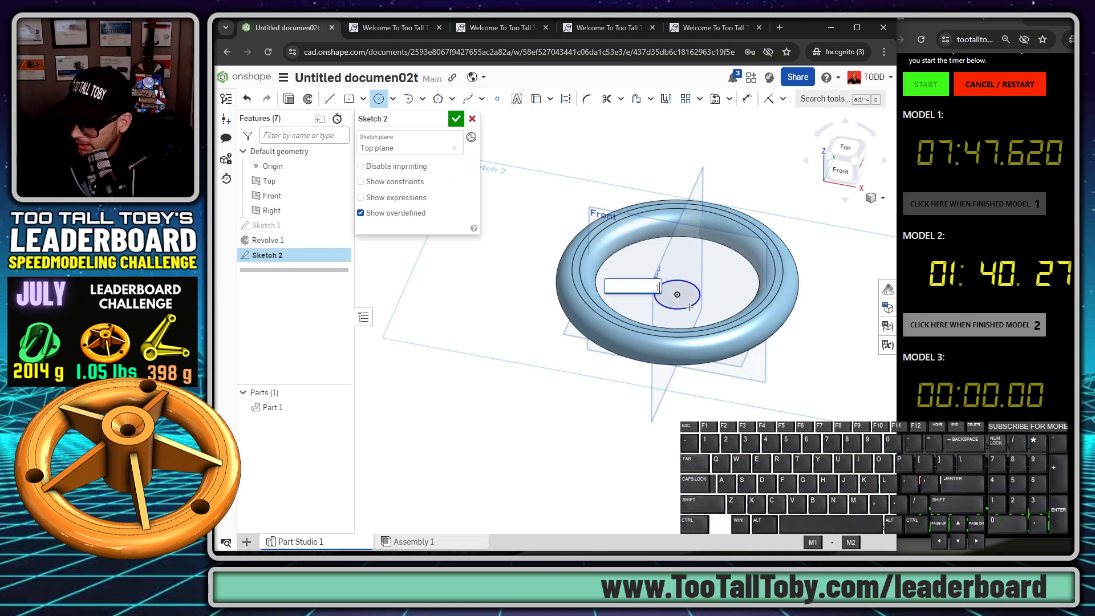
key("Return")
Extrude the hub circle upward to a blind depth of 2.5 in as a new solid.
key("s")
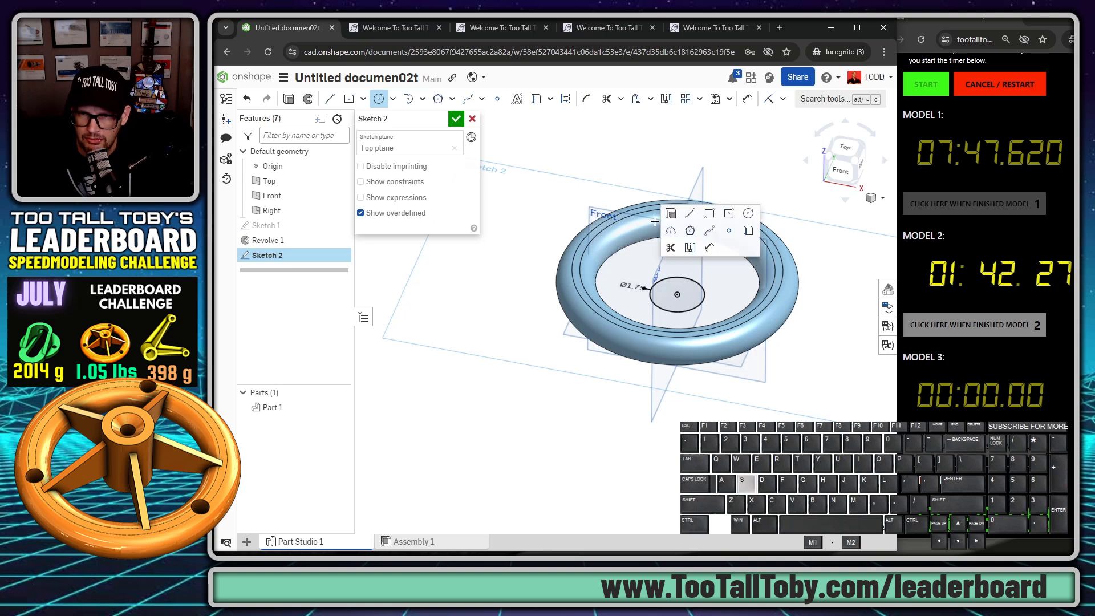
left_click(670, 214)
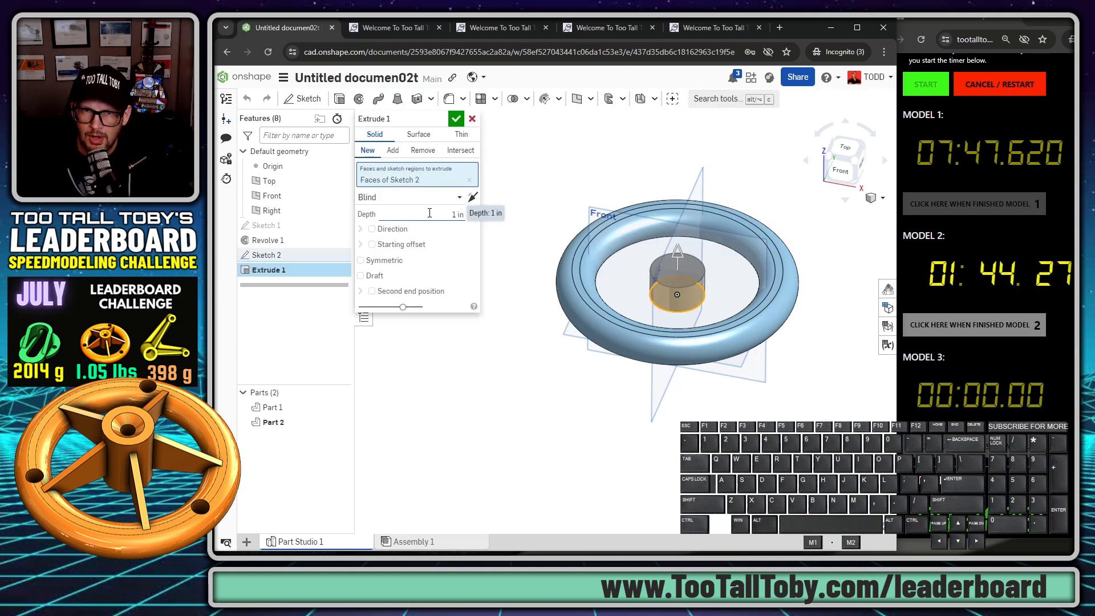
type("2.5")
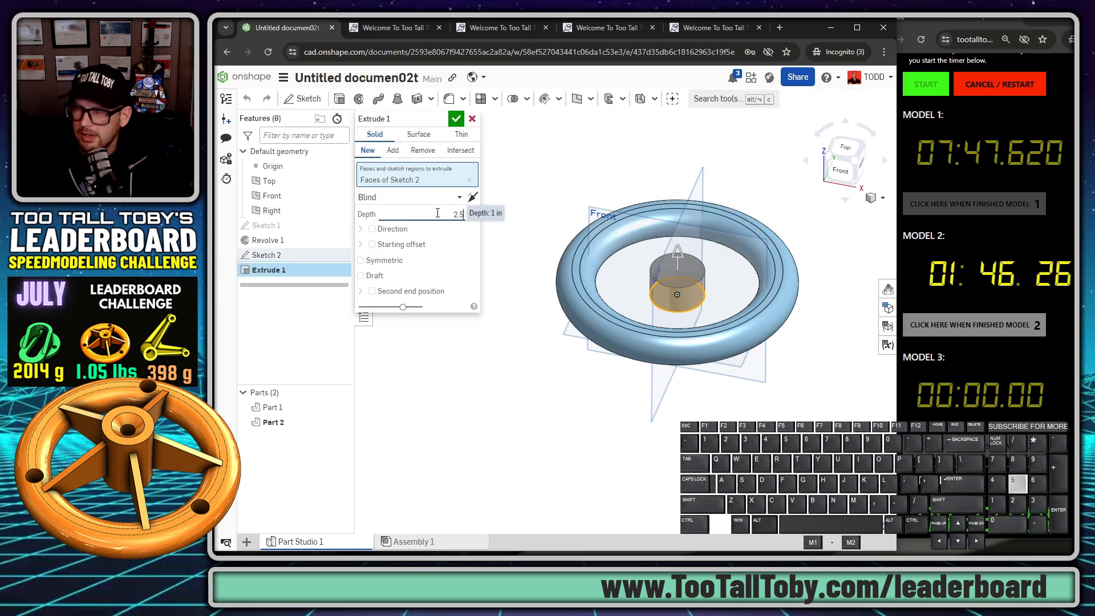
key("Return")
scroll(712, 331, "down", 1)
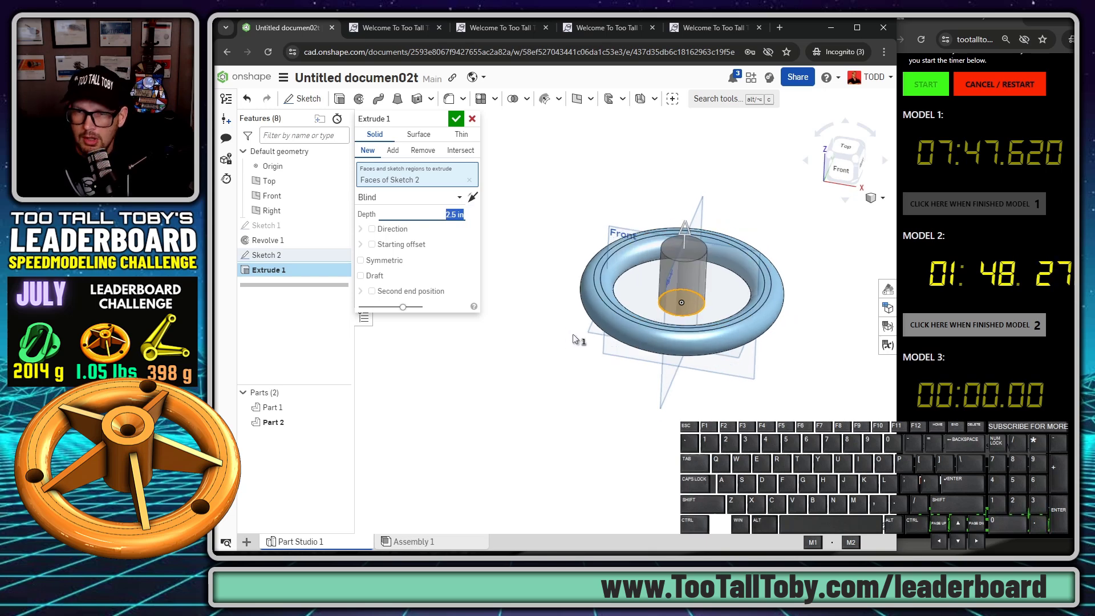
right_click_drag(576, 342, 601, 323)
scroll(663, 284, "up", 2)
scroll(663, 284, "up", 1)
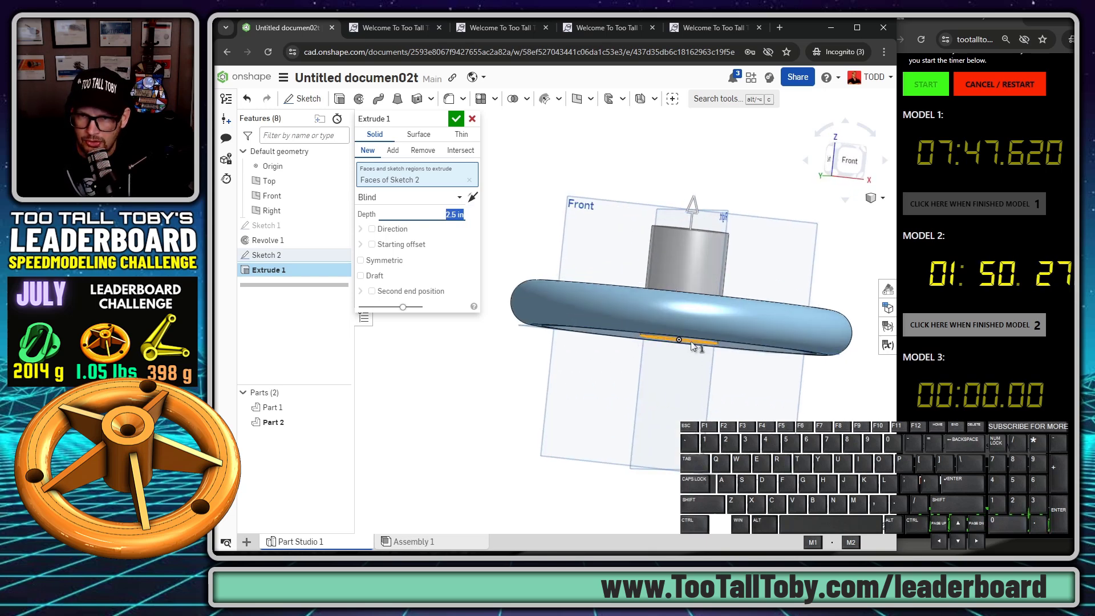
right_click_drag(688, 342, 680, 344)
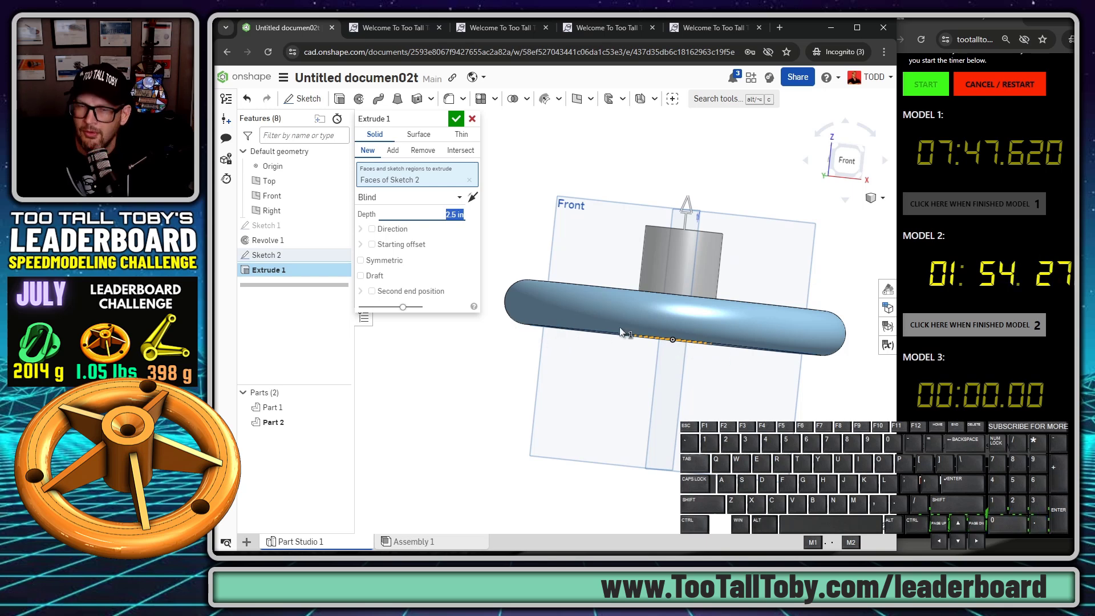
scroll(661, 335, "down", 1)
right_click_drag(755, 323, 752, 343)
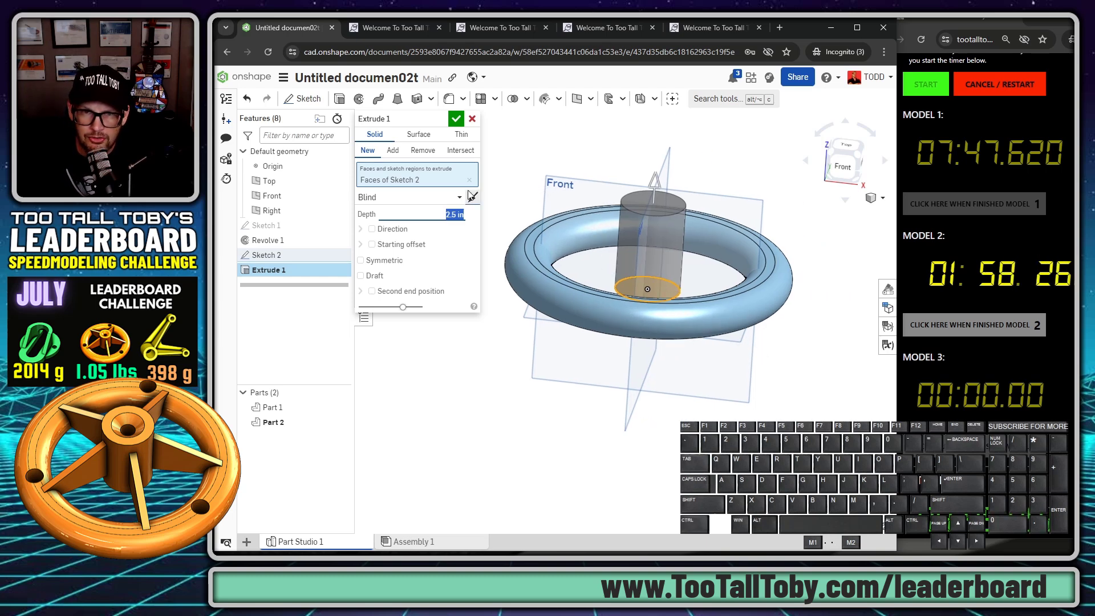
left_click(456, 118)
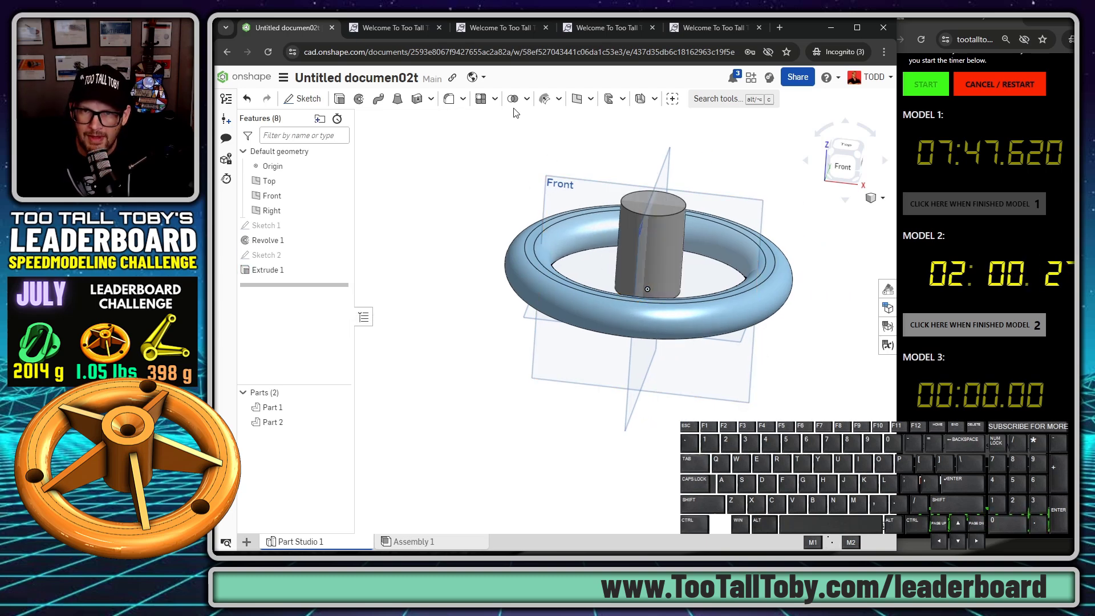
Start a new sketch on the Front plane.
left_click(572, 182)
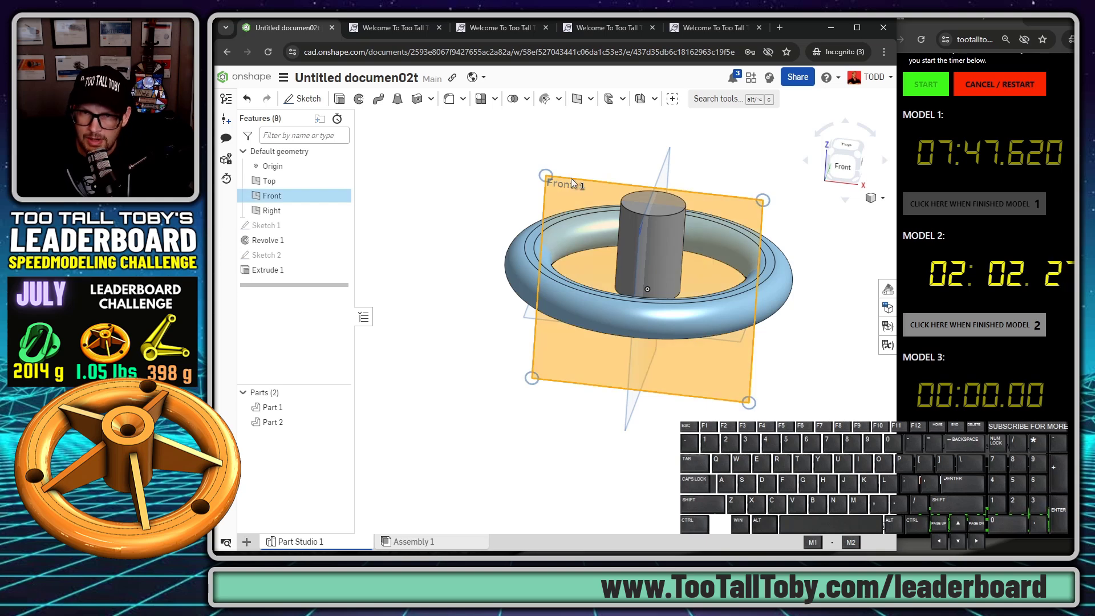
key("s")
left_click(590, 173)
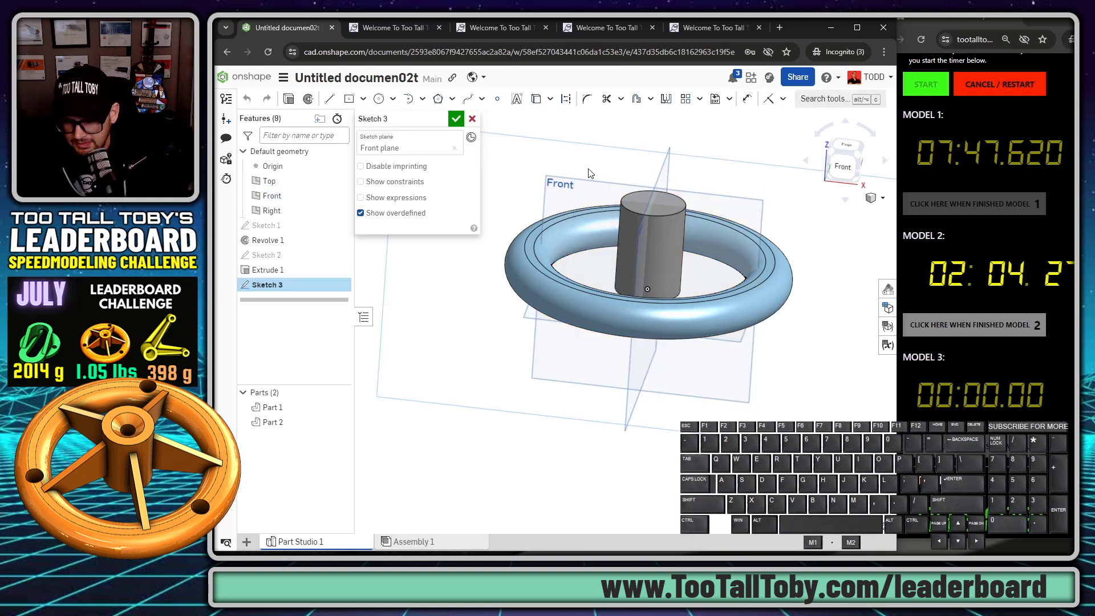
key("n")
key("s")
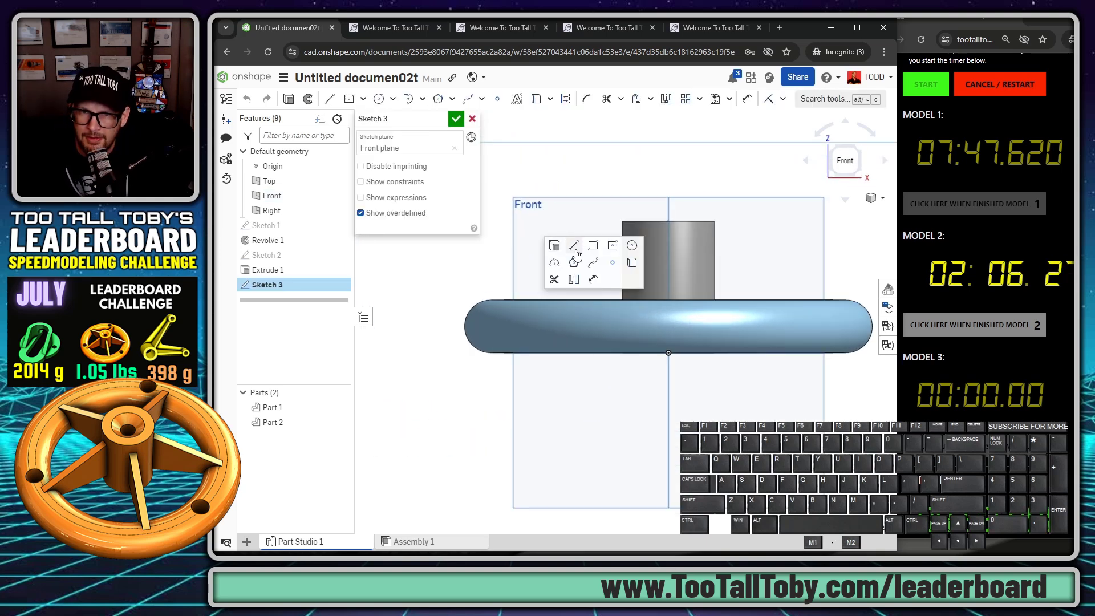
Sketch a closed right triangle about 3.2 by 2.1 in along the hub axis, then stretch its outer corner just past the rim.
left_click(572, 247)
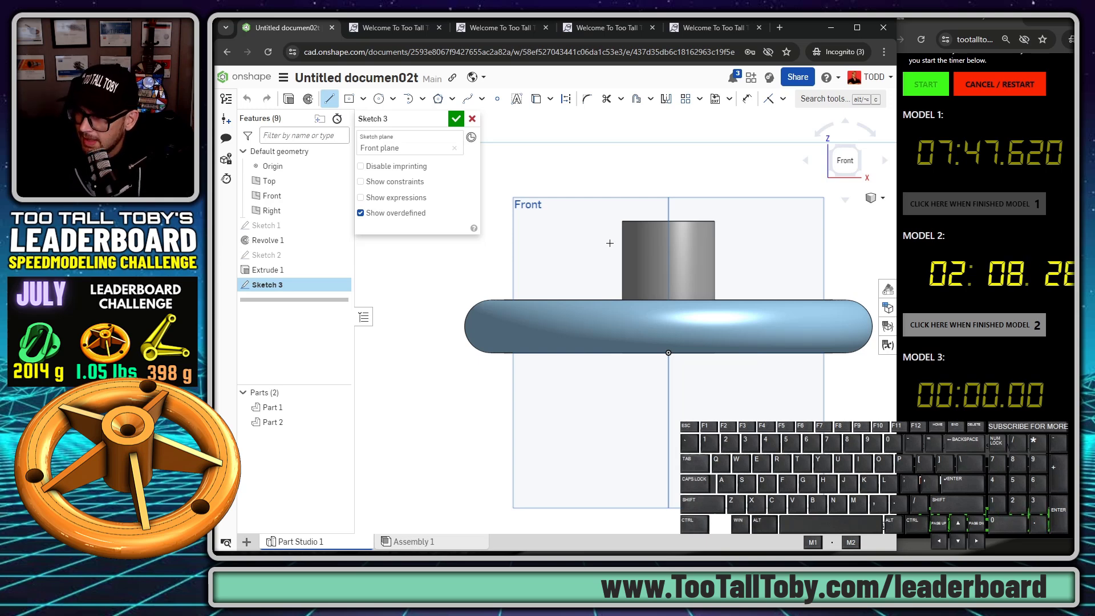
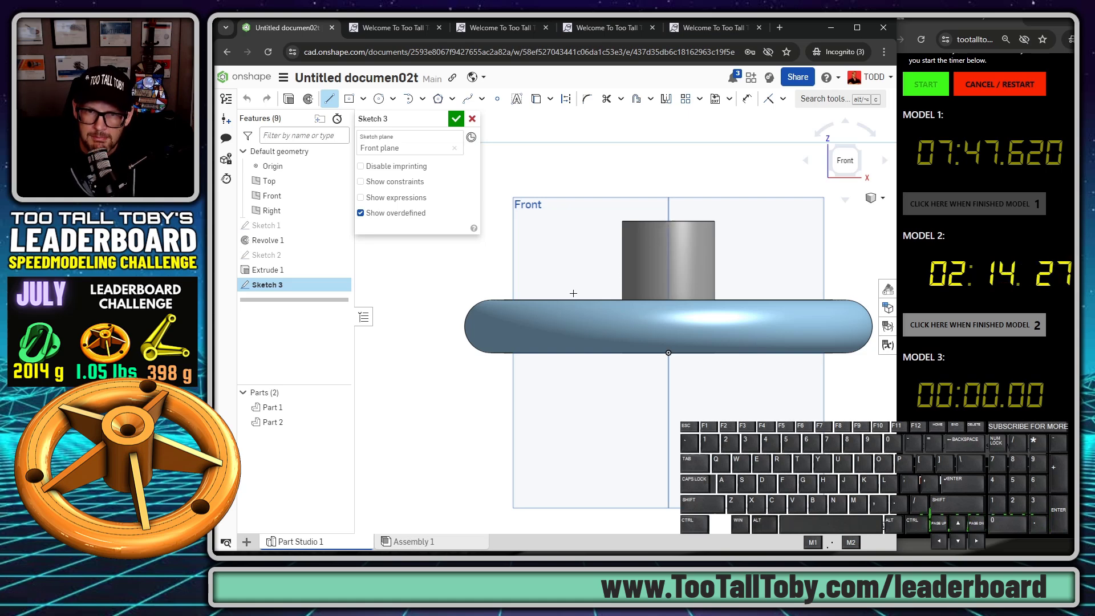
left_click(668, 322)
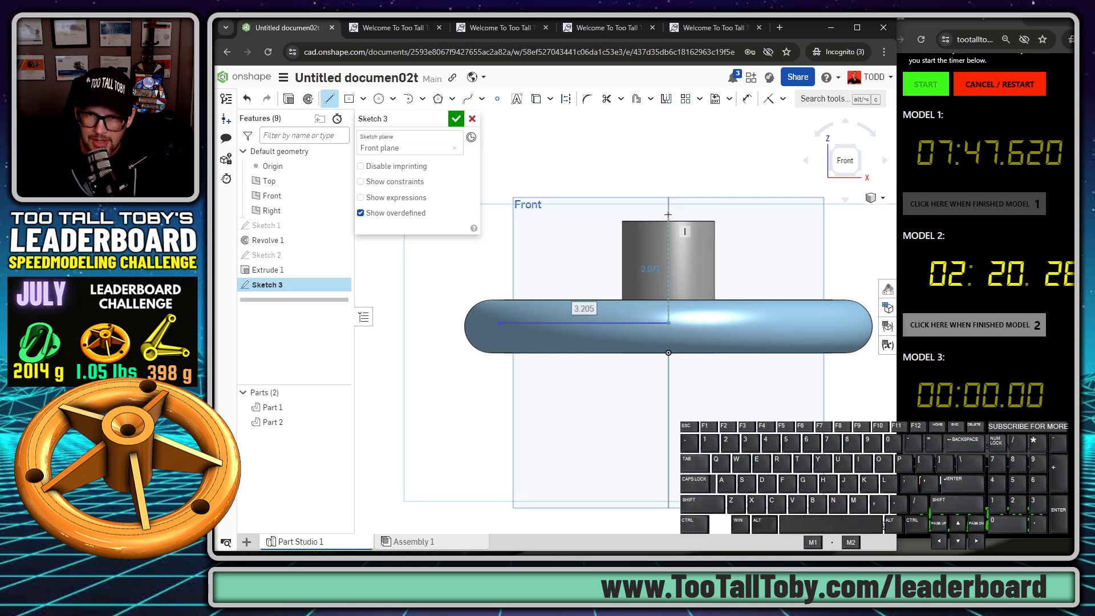
left_click(668, 214)
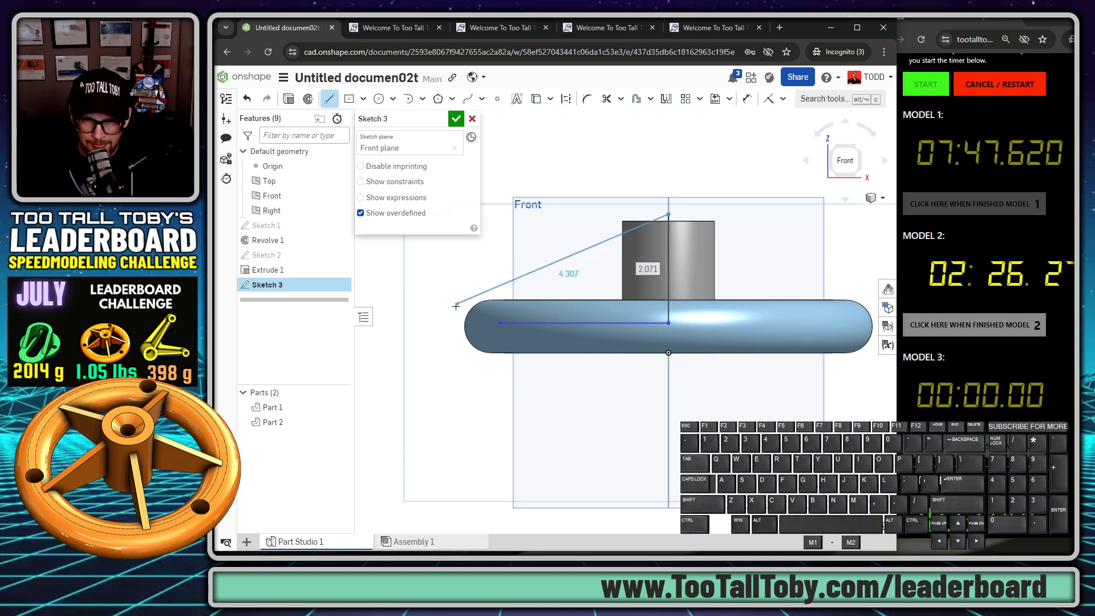
left_click(500, 323)
key("Escape")
left_click_drag(500, 323, 458, 319)
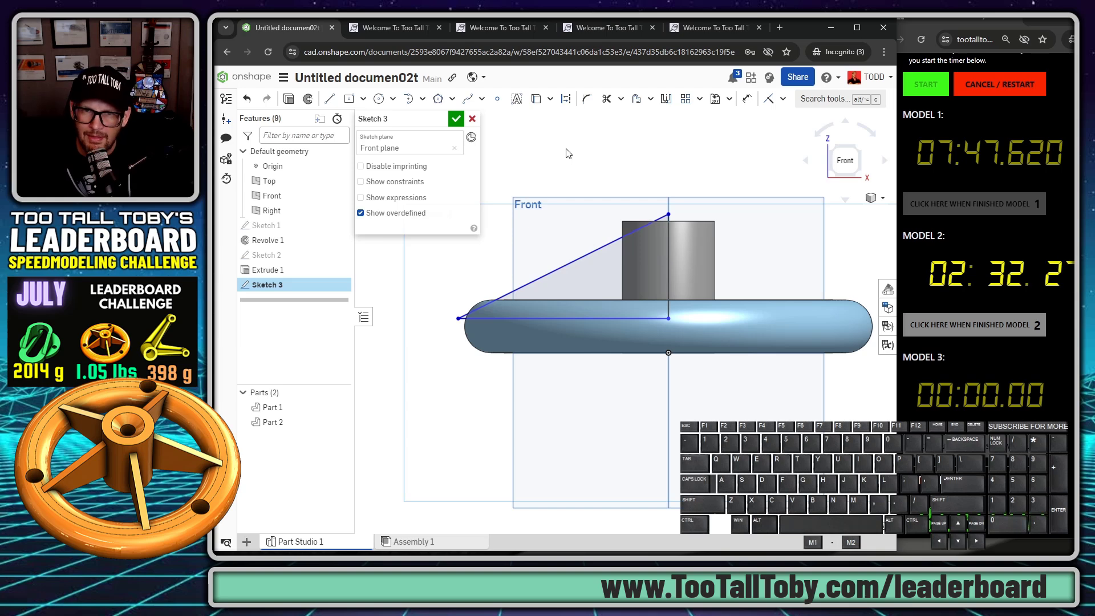
Dimension the triangle's horizontal base line 0.5 in above the underside of the rim.
key("s")
left_click(618, 175)
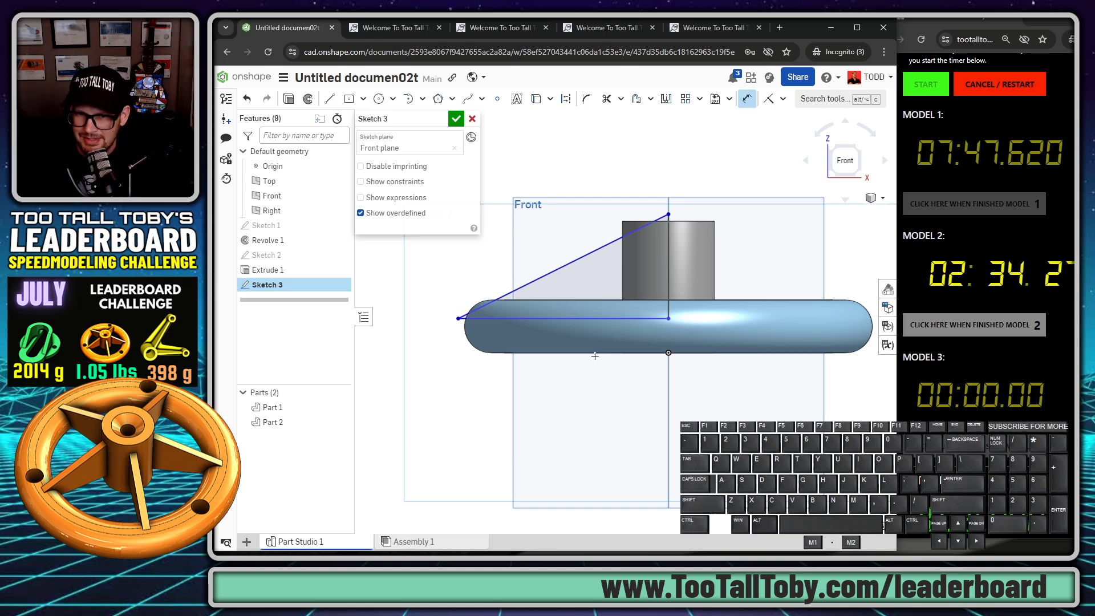
left_click(610, 318)
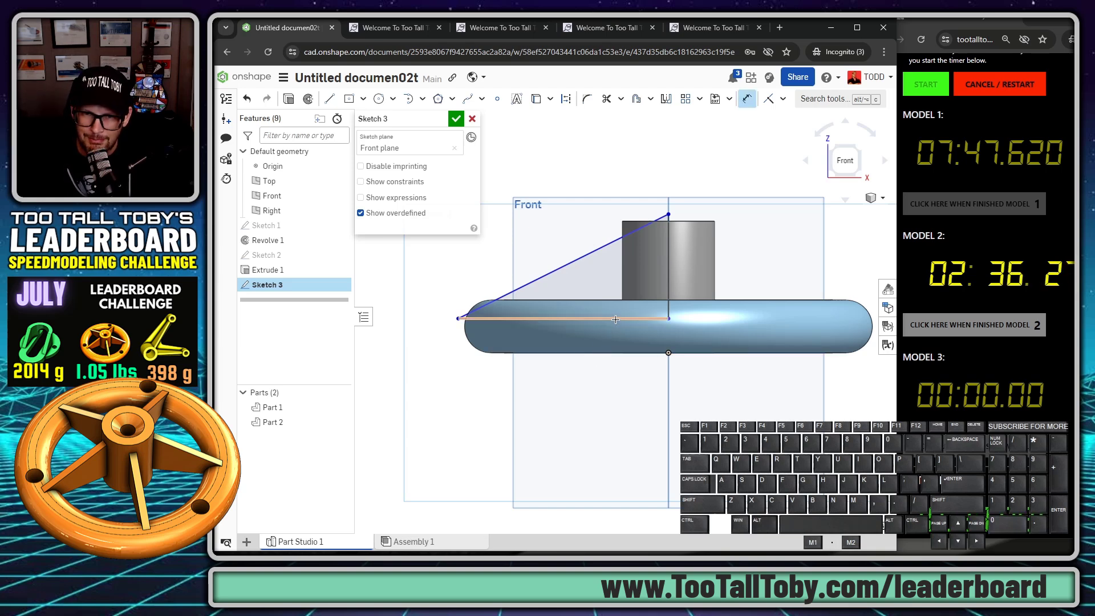
left_click(599, 352)
left_click(590, 379)
type("0.5")
key("Return")
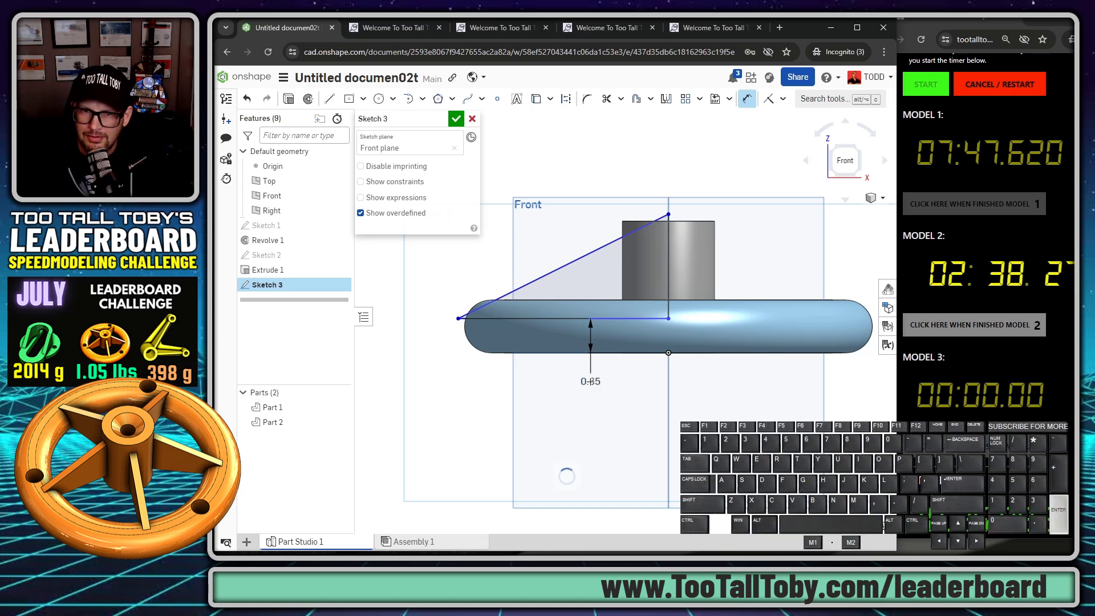
Set the triangle's slope angle to 25° and make its upper corner coincident with the hub's top edge.
left_click(559, 329)
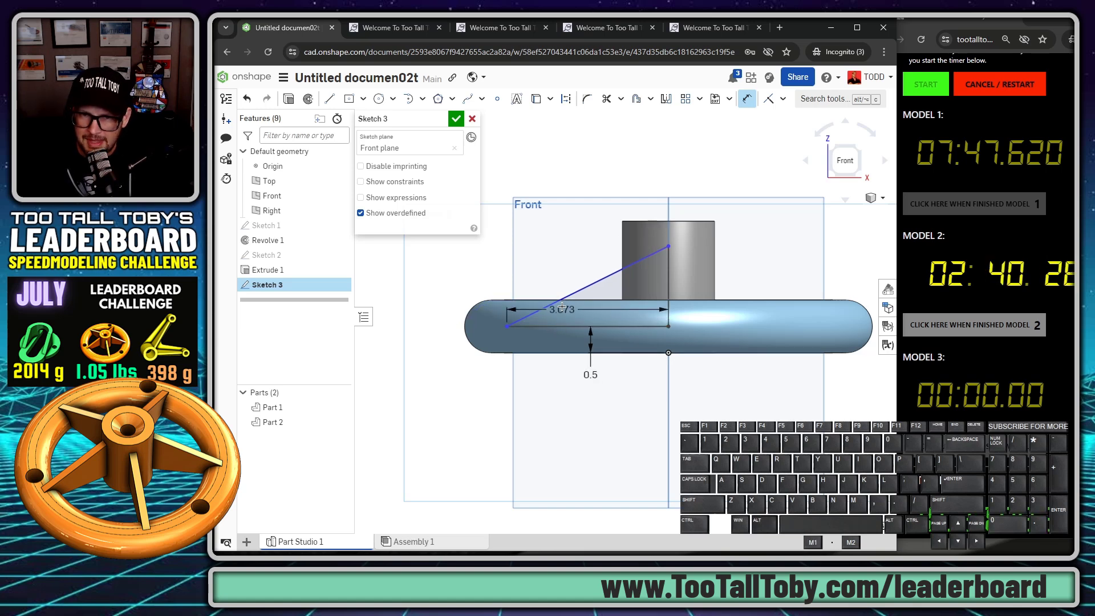
left_click(570, 299)
left_click(577, 295)
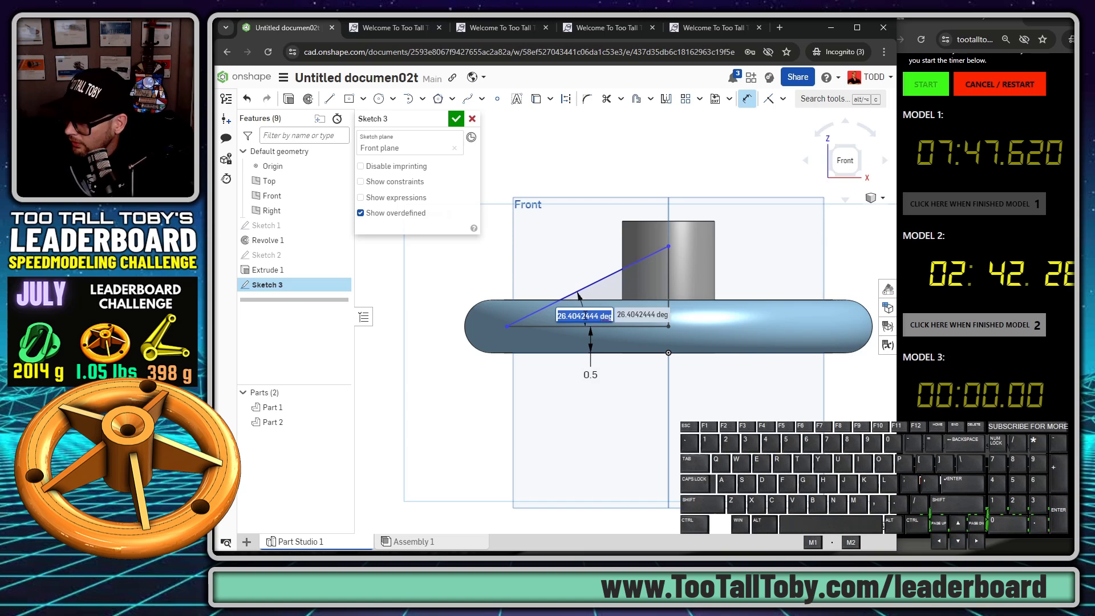
type("25")
key("Escape")
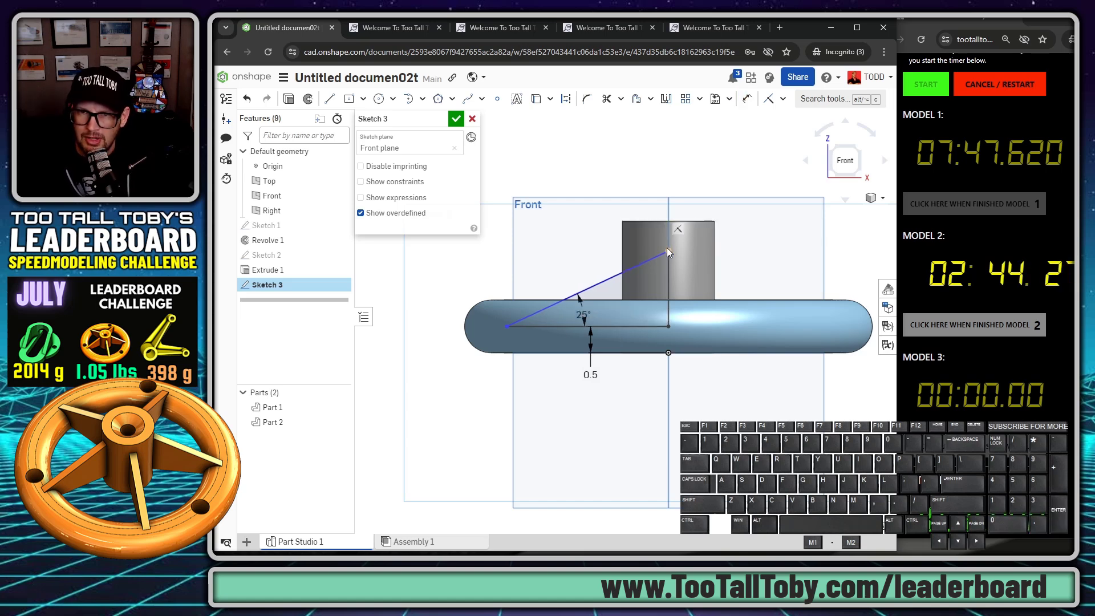
left_click(645, 222)
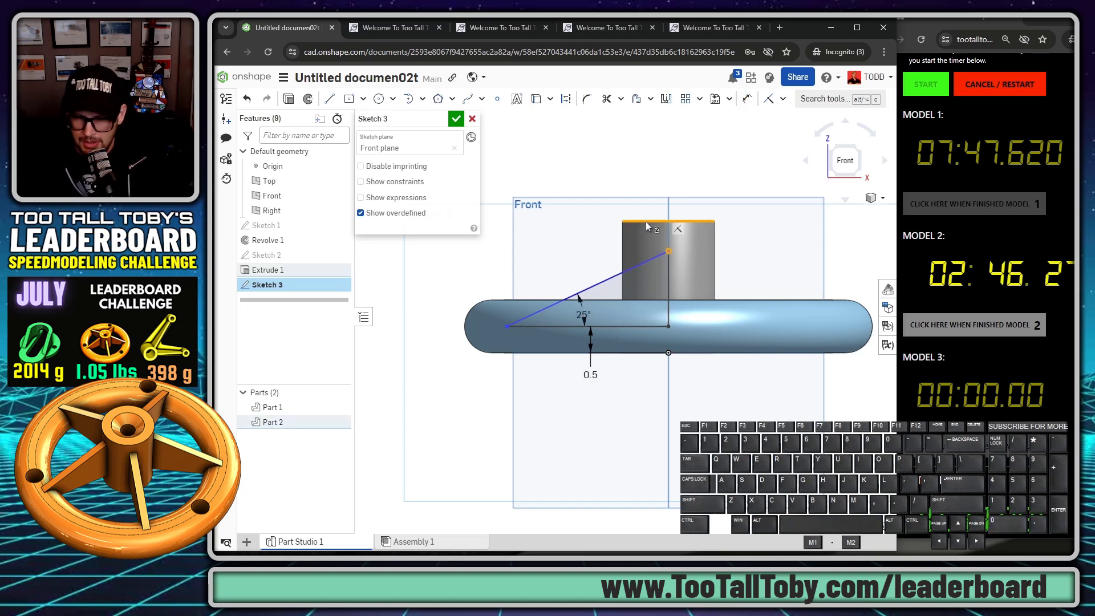
key("i")
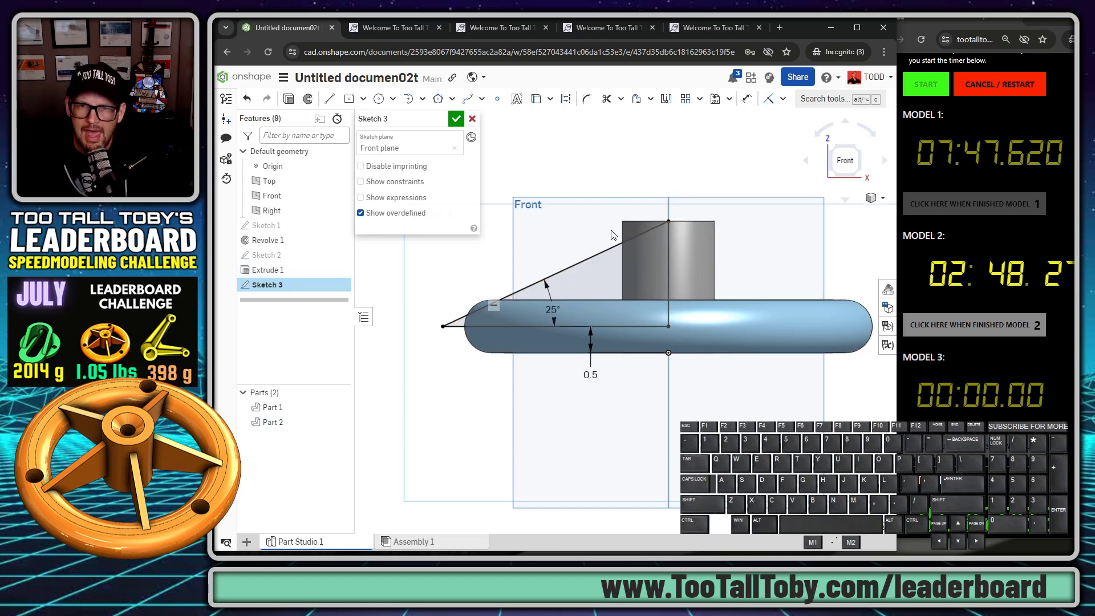
Extrude the triangle 0.25 in with Symmetric enabled, using Add with Merge with all.
key("s")
left_click(664, 182)
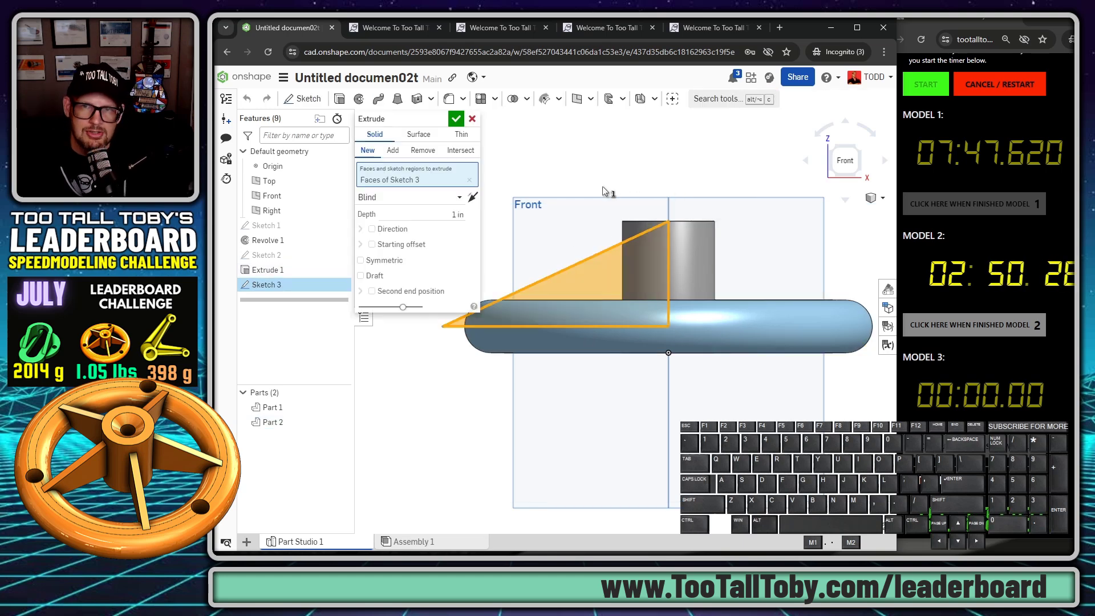
right_click_drag(558, 199, 639, 280)
scroll(570, 226, "down", 1)
left_click(441, 217)
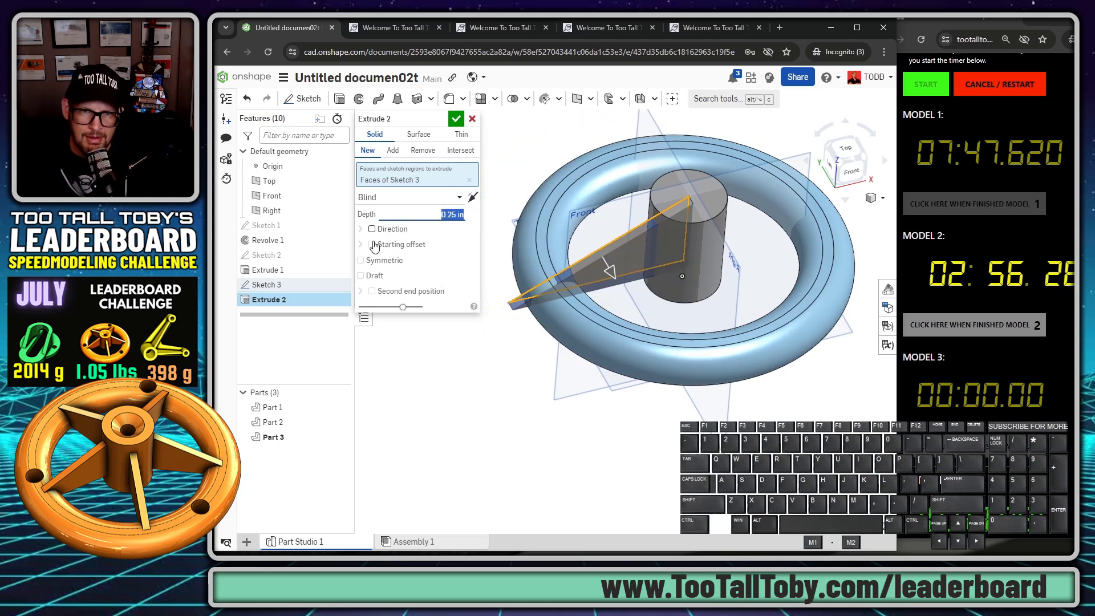
left_click(374, 261)
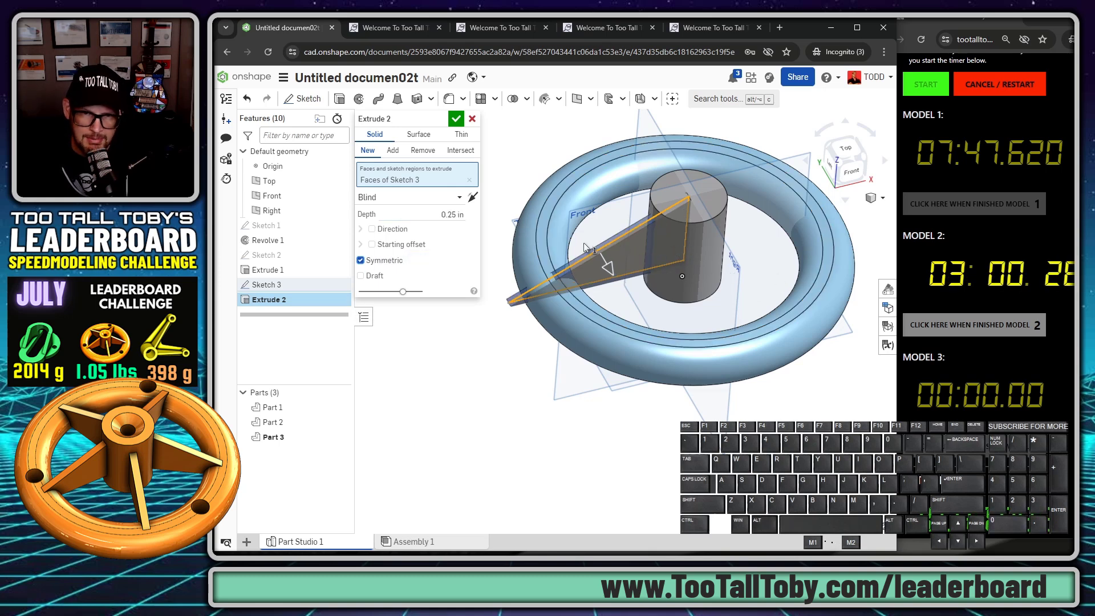
left_click(393, 151)
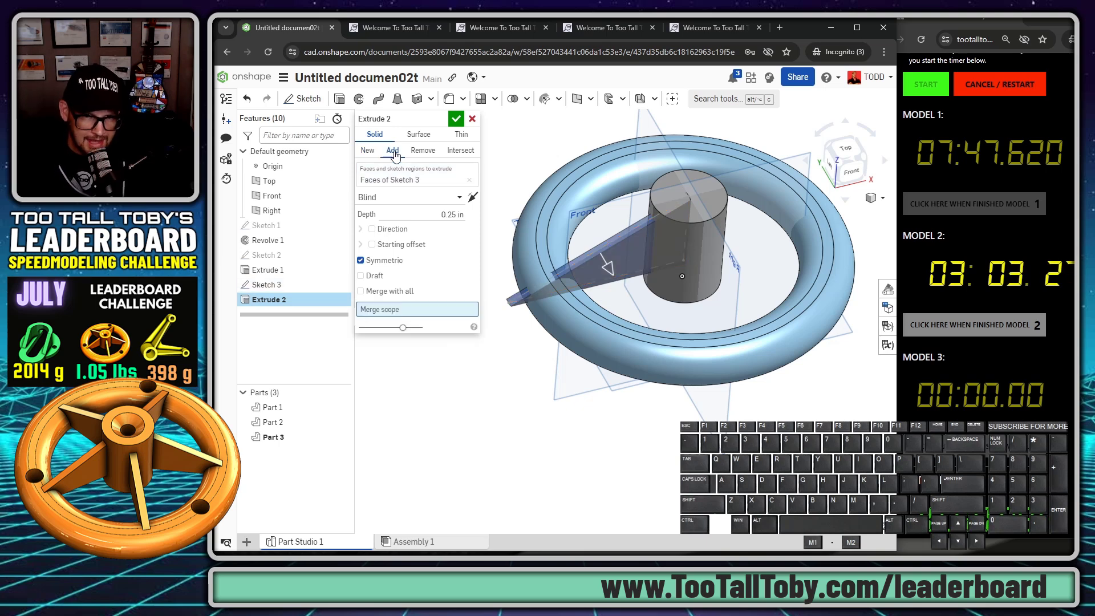
left_click(400, 293)
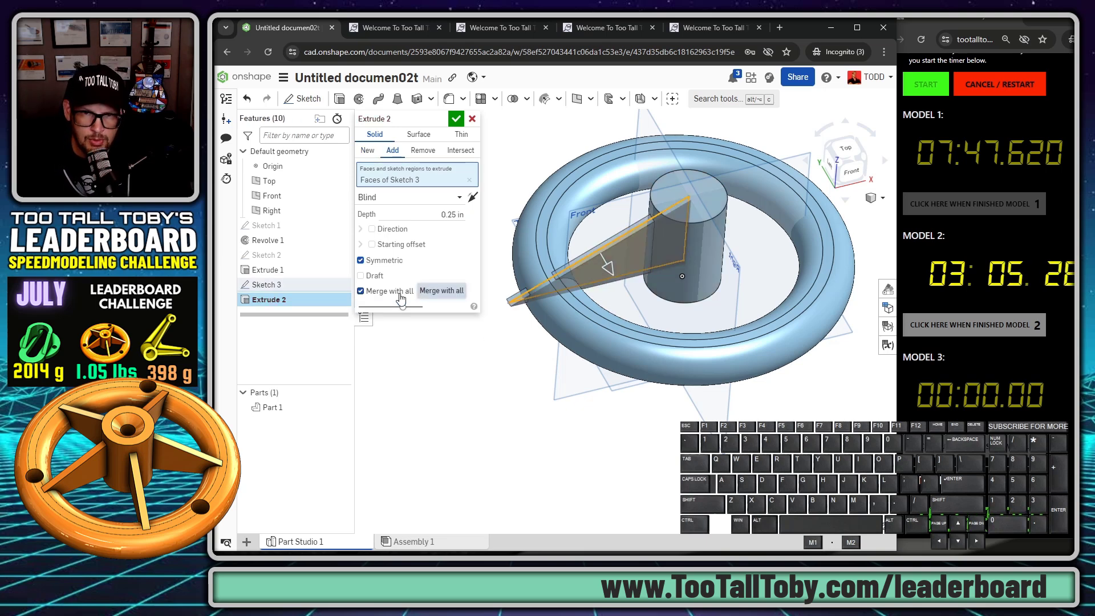
Toggle Symmetric off and on to compare the rib's placement, and accept the extrusion with Symmetric enabled.
left_click(385, 264)
left_click(385, 263)
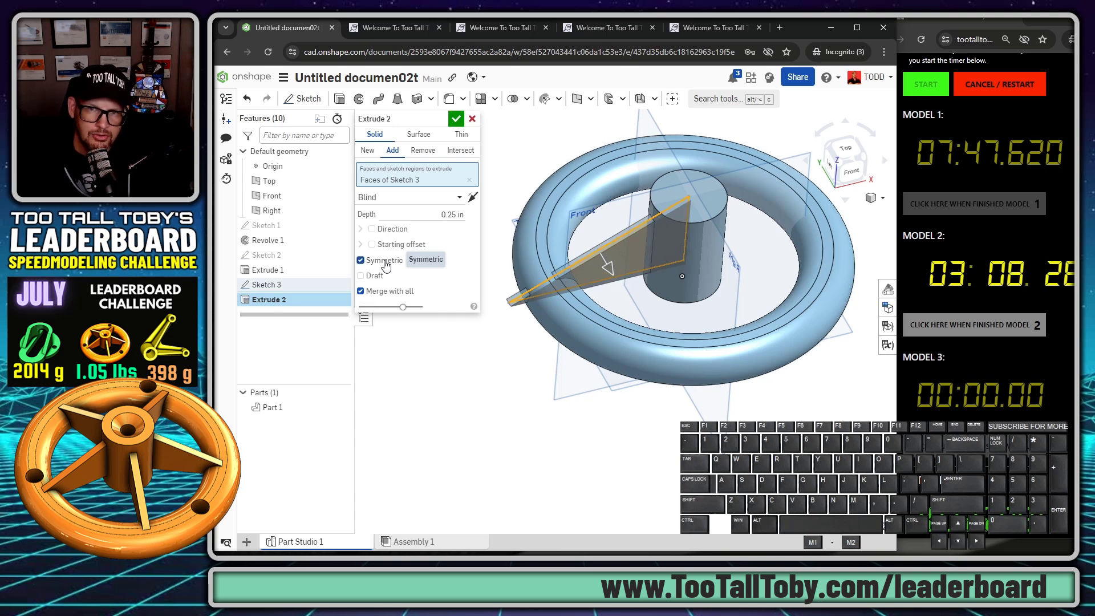
left_click(385, 263)
left_click(385, 264)
left_click(386, 264)
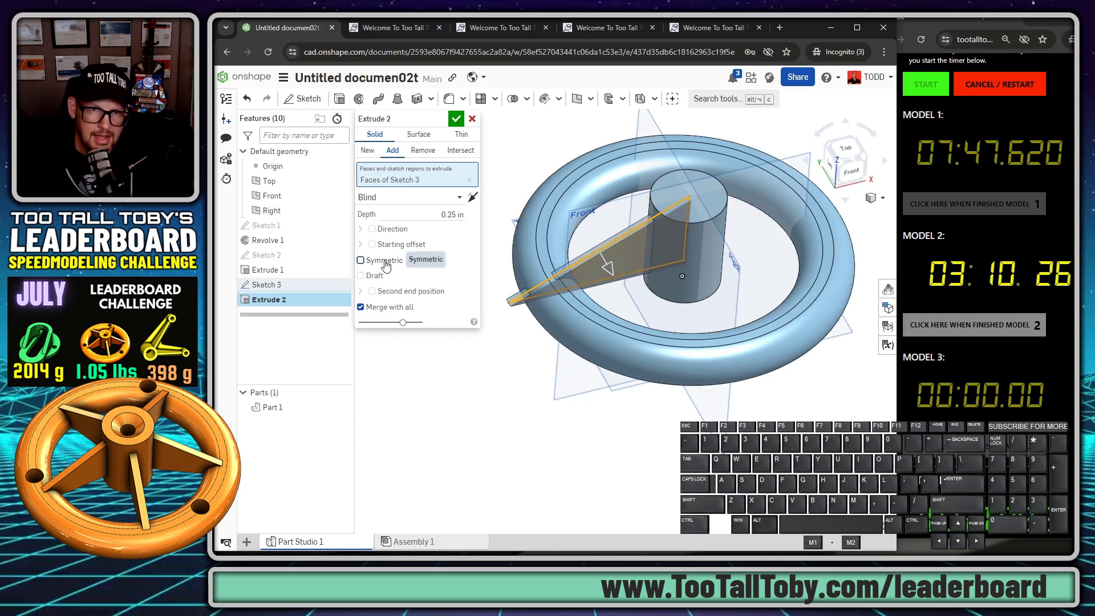
left_click(385, 263)
left_click(385, 263)
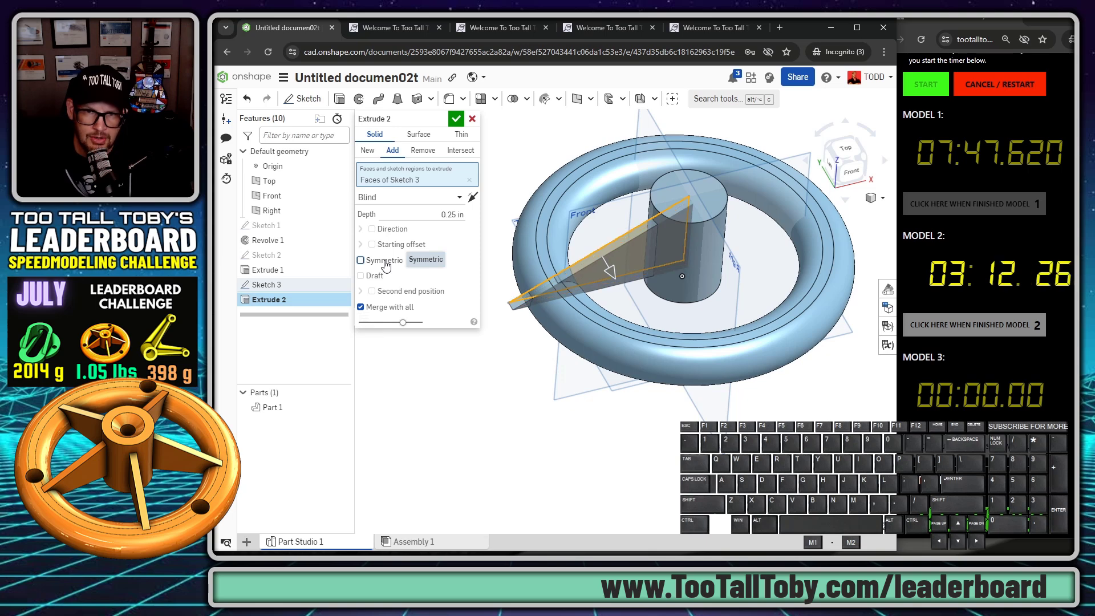
left_click(385, 263)
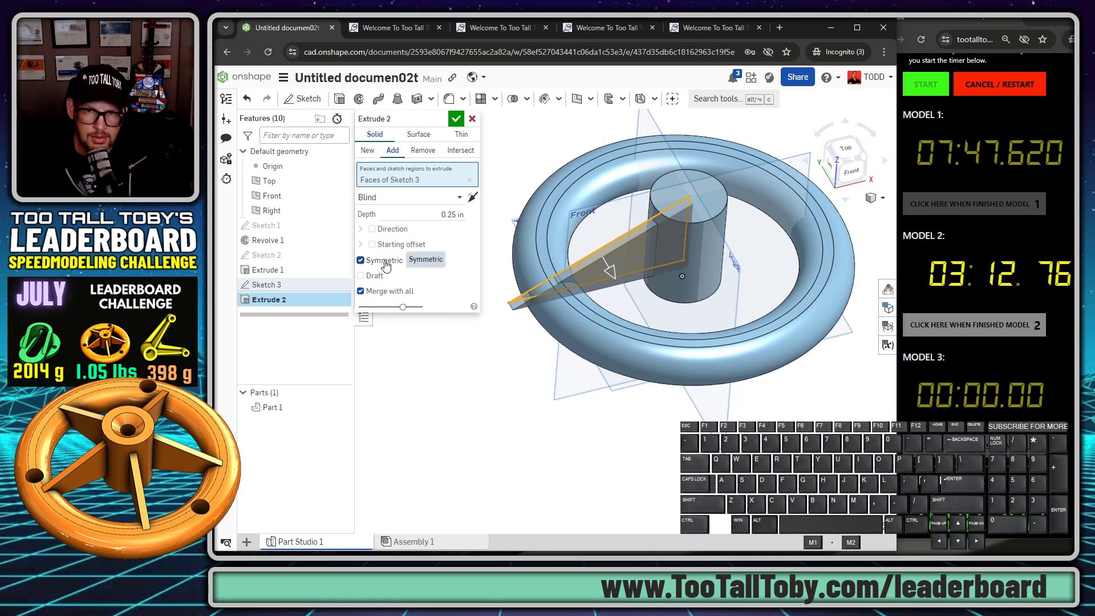
left_click(456, 119)
Remove the rib tip protruding outside the rim by deleting its four faces with Delete face set to Heal.
right_click_drag(491, 207, 497, 295)
scroll(494, 309, "up", 4)
scroll(493, 309, "up", 1)
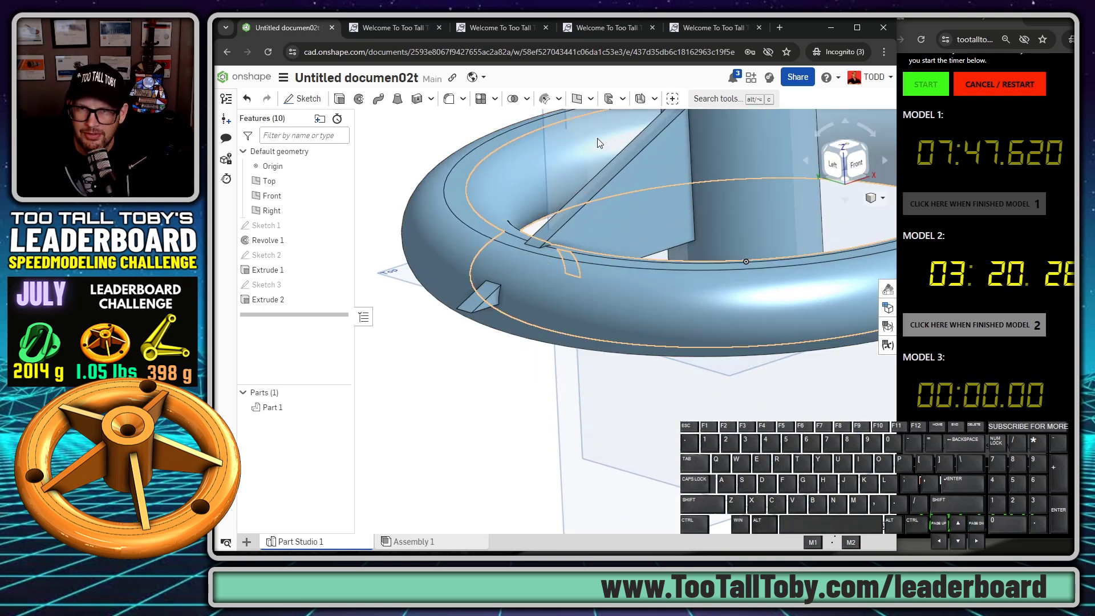
left_click(700, 100)
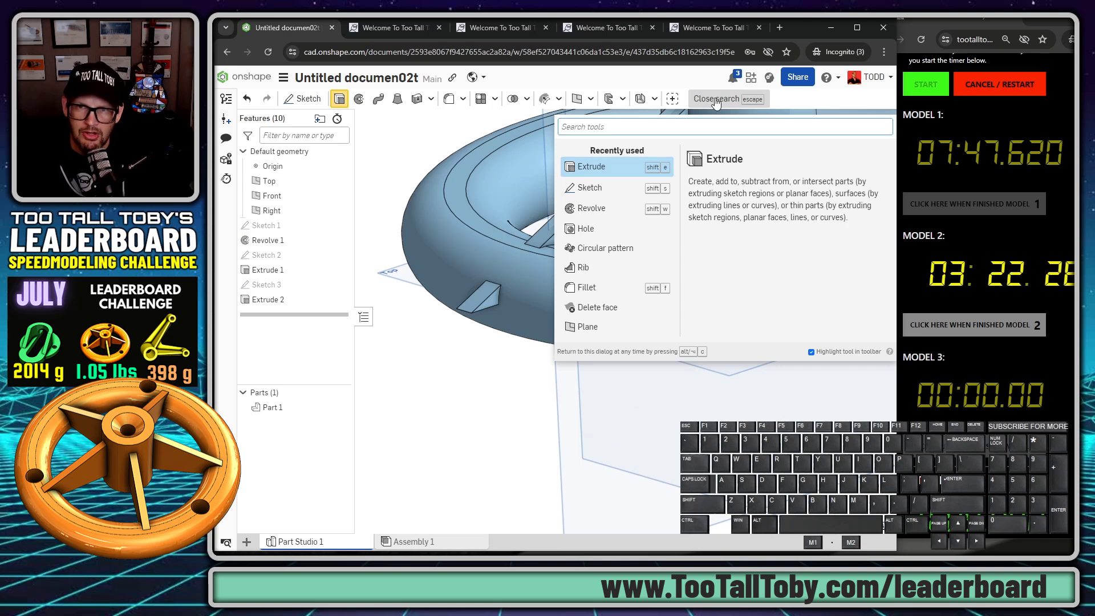
type("delete")
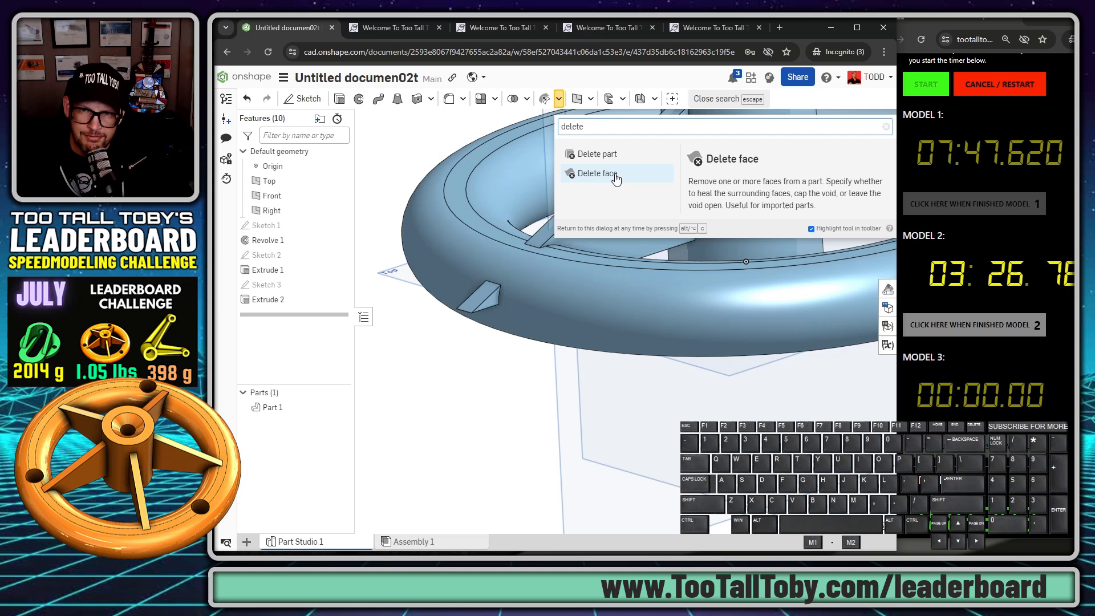
left_click(616, 179)
scroll(480, 305, "up", 5)
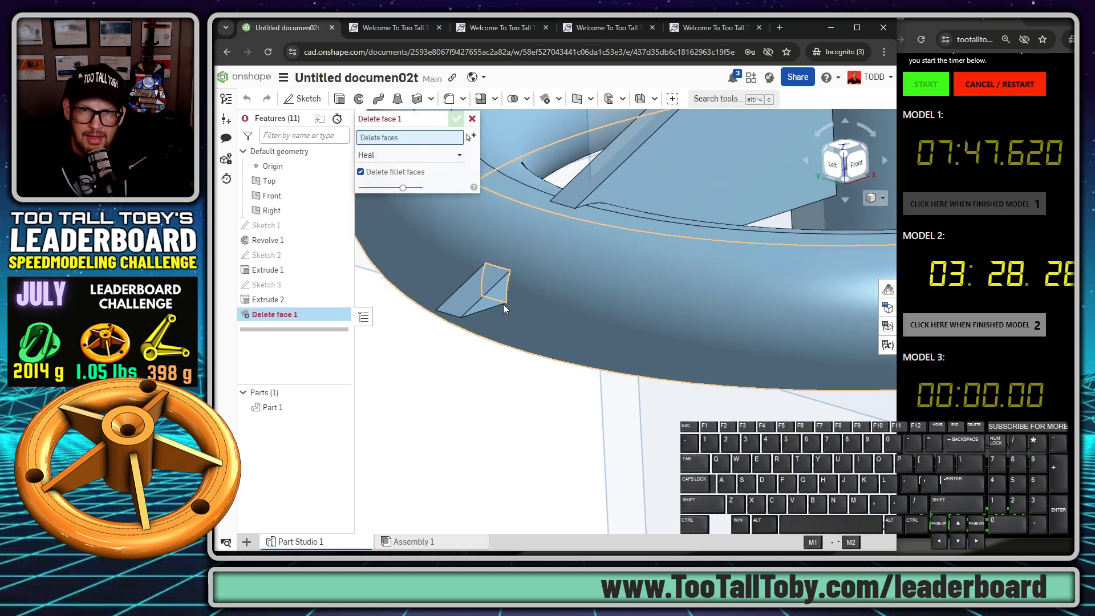
left_click(468, 283)
left_click(491, 299)
right_click_drag(484, 335, 504, 270)
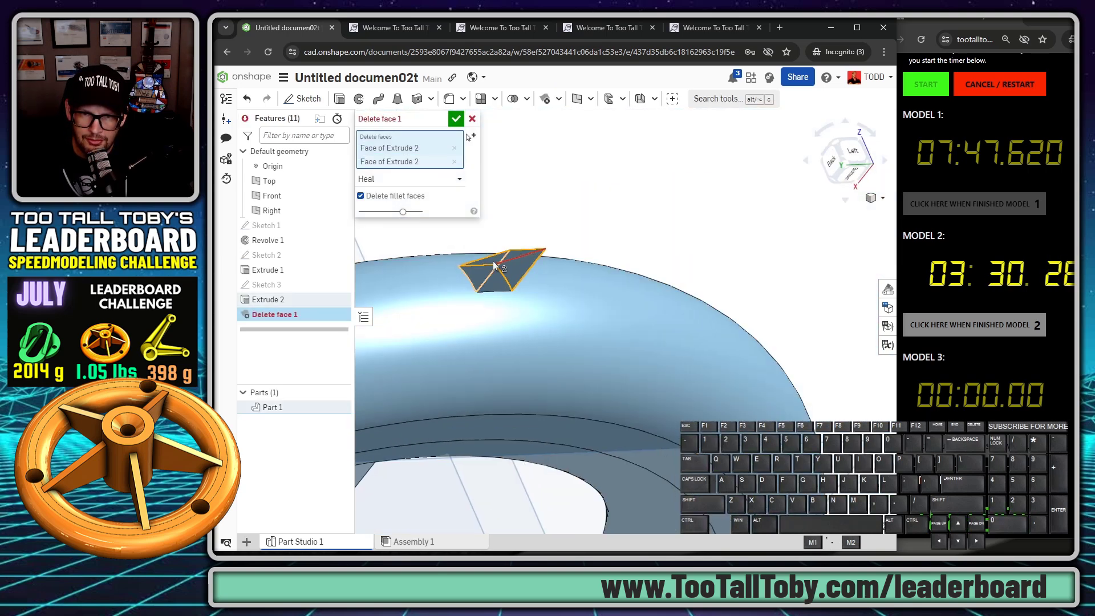
left_click(503, 276)
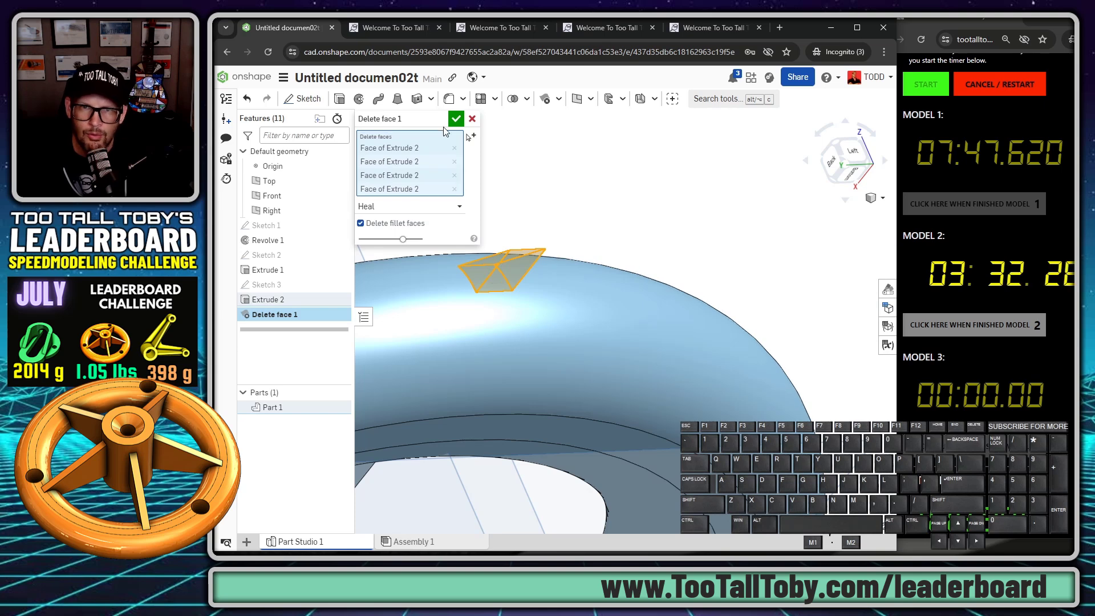
left_click(456, 119)
Set up a circular Part pattern of the handwheel with Add, using the hub's cylindrical face as the axis.
scroll(642, 297, "up", 5)
right_click_drag(647, 320, 608, 230)
scroll(608, 230, "down", 2)
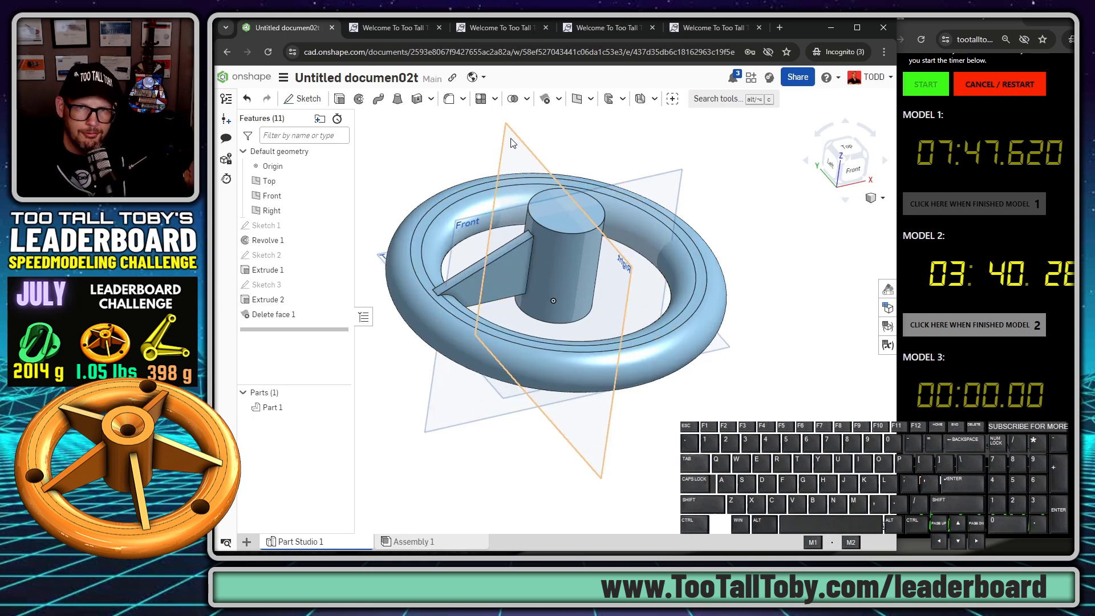
left_click(494, 99)
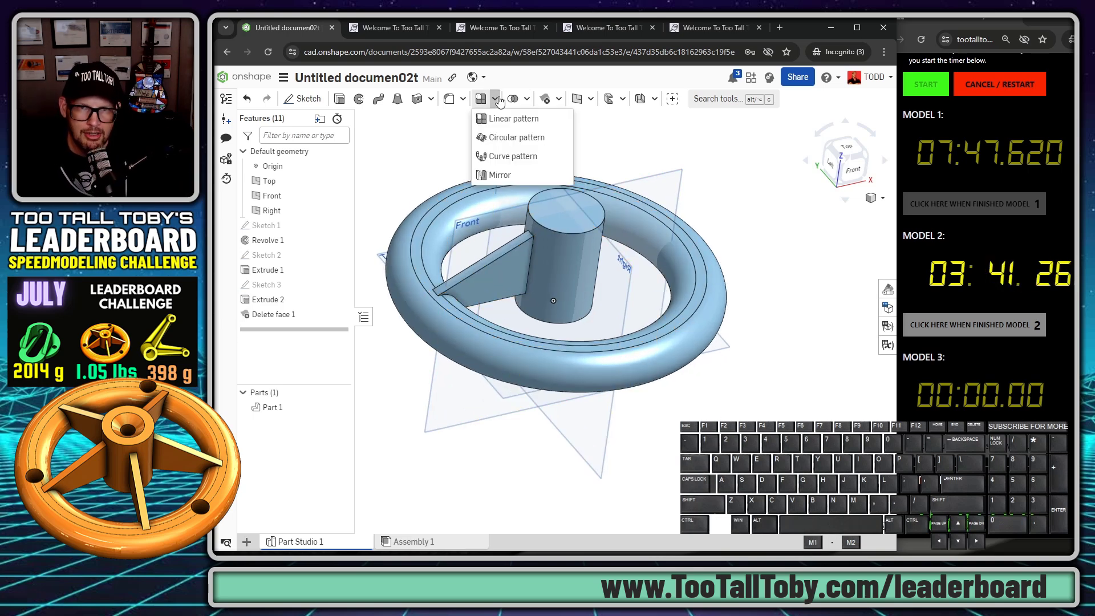
left_click(513, 137)
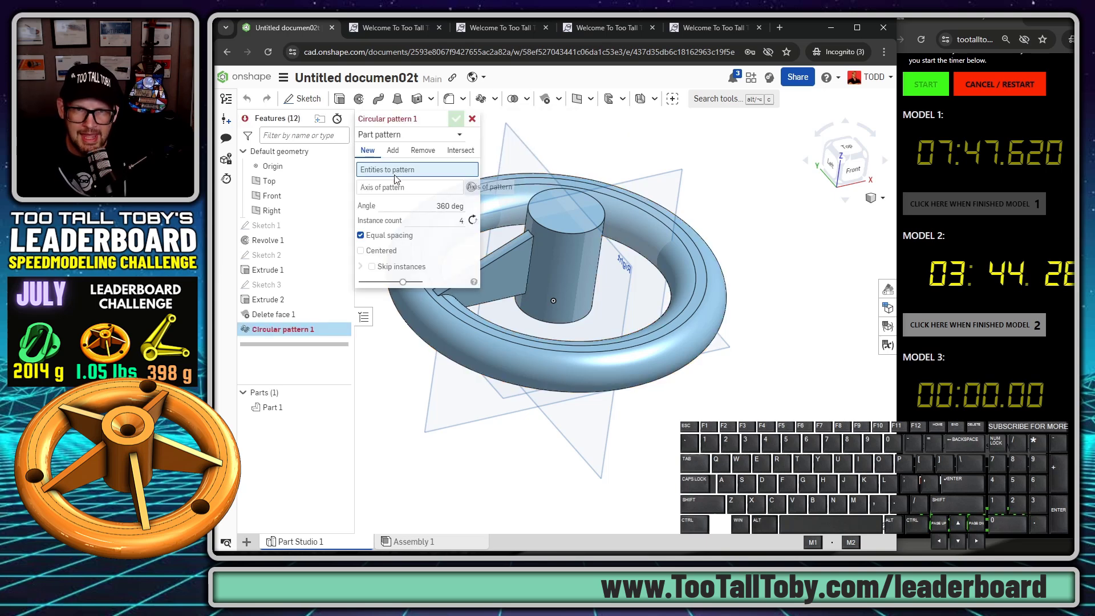
left_click(406, 135)
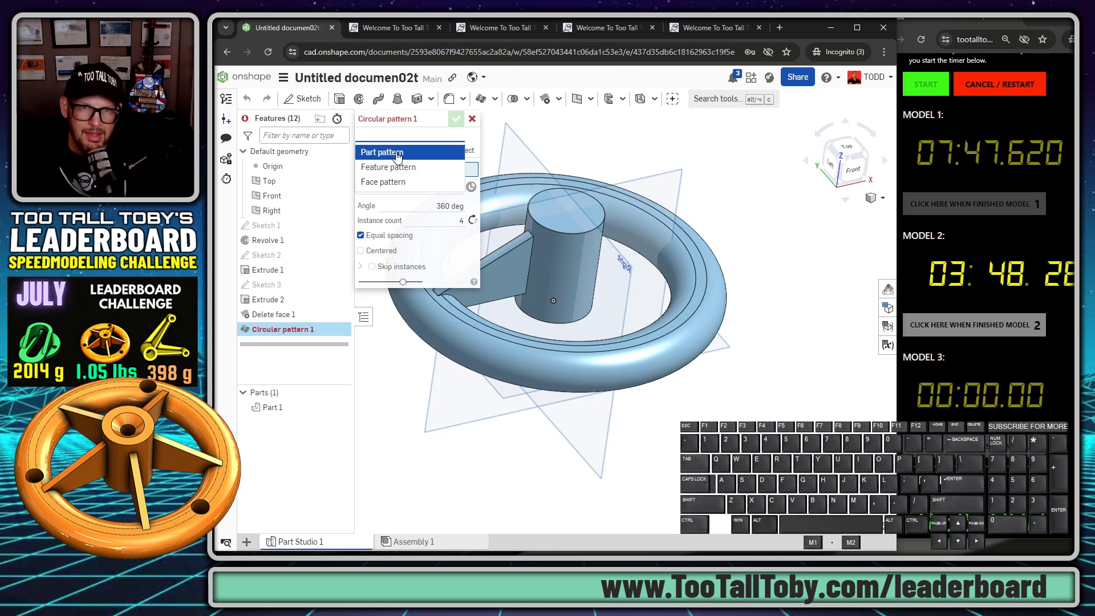
left_click(451, 154)
left_click(393, 151)
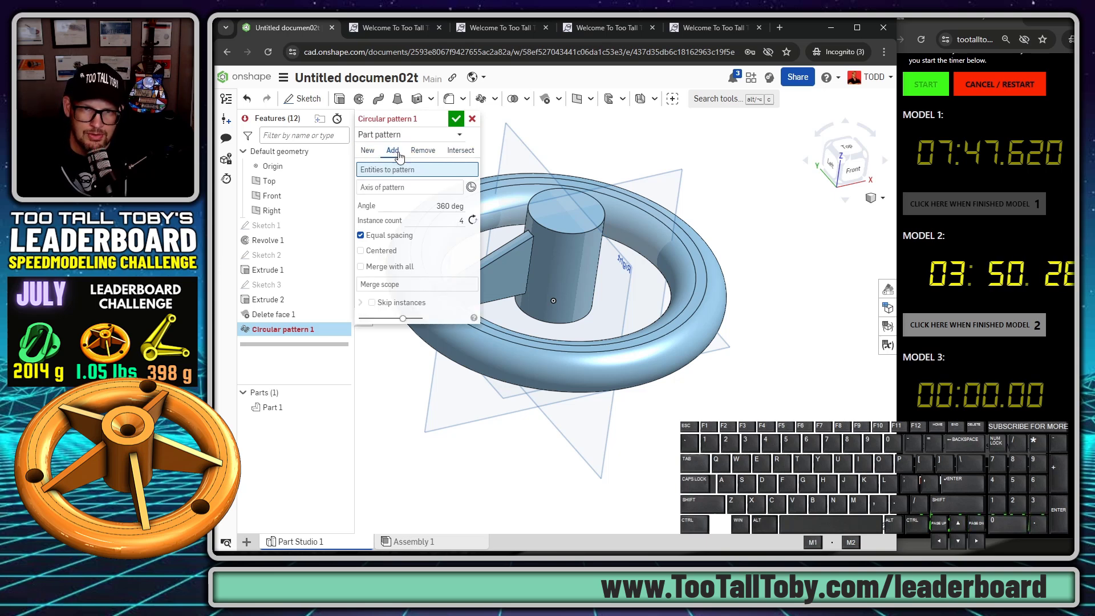
left_click(629, 364)
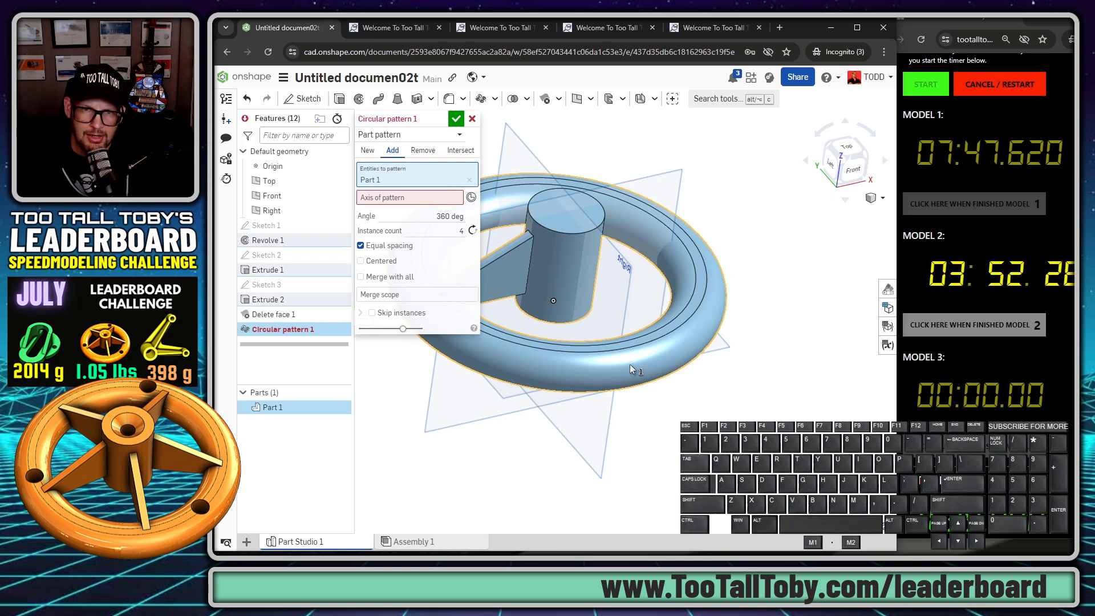
left_click(578, 283)
Set the spoke pattern's instance count to 5, enable Merge with all, and accept the pattern.
left_click(457, 239)
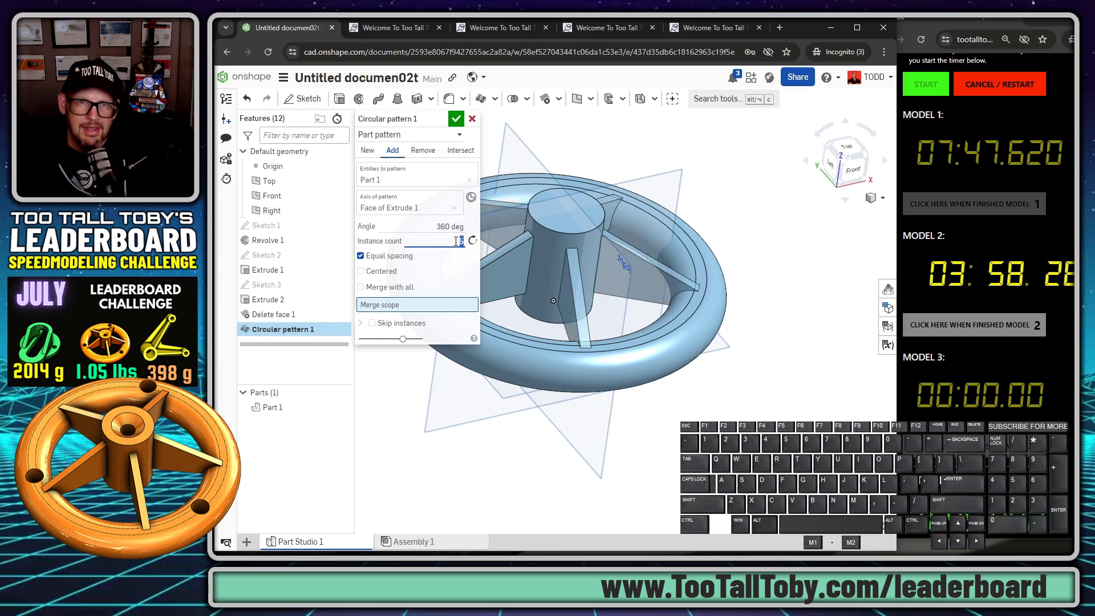
left_click(369, 287)
left_click(455, 118)
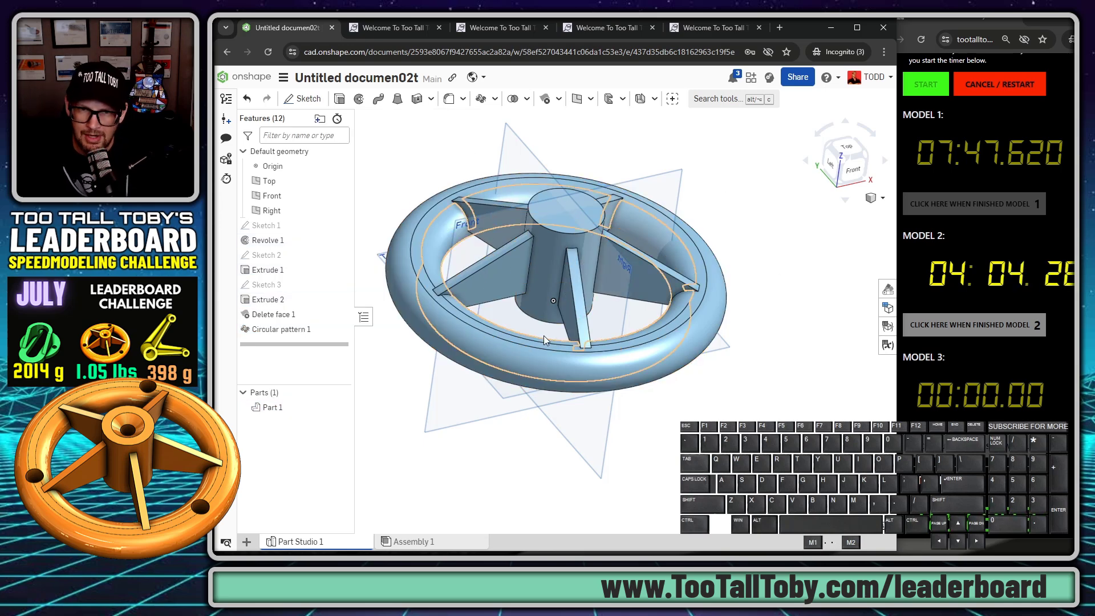
Start a sketch on the rim's flat ring face and view it normal to the sketch plane.
mouse_move(543, 335)
right_mouse_down()
mouse_move(624, 336)
mouse_move(499, 321)
mouse_move(548, 304)
mouse_move(531, 344)
mouse_move(543, 320)
right_mouse_up()
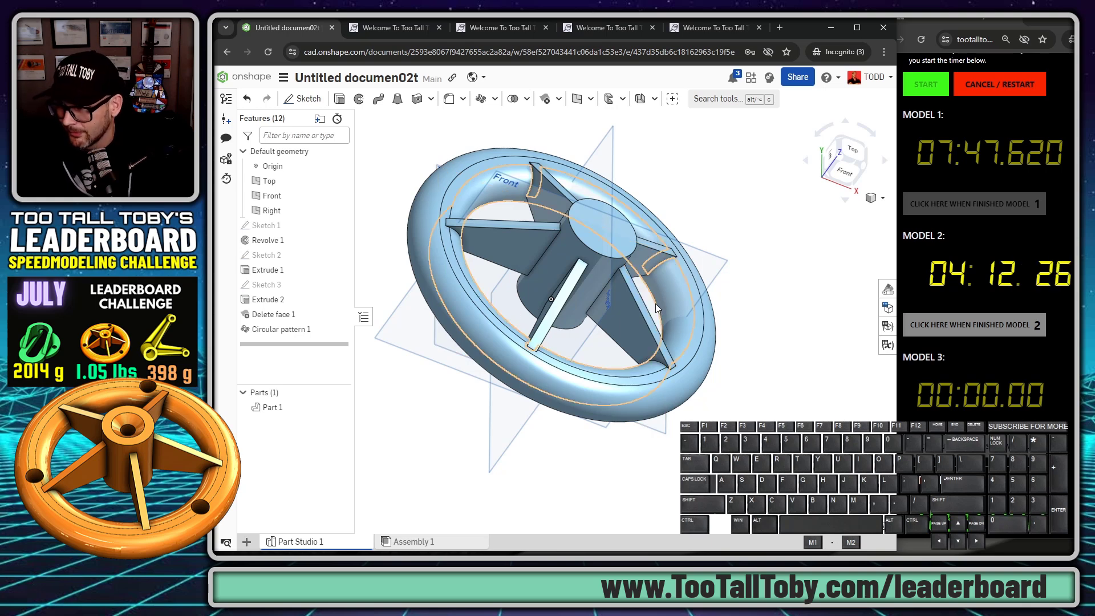
right_click_drag(753, 294, 723, 309)
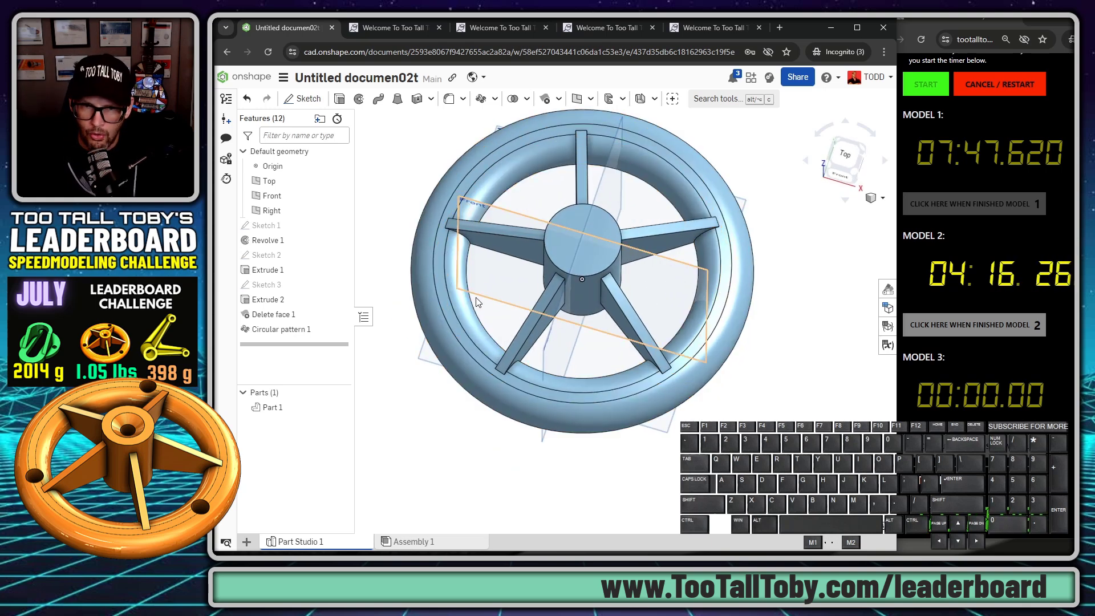
left_click(437, 279)
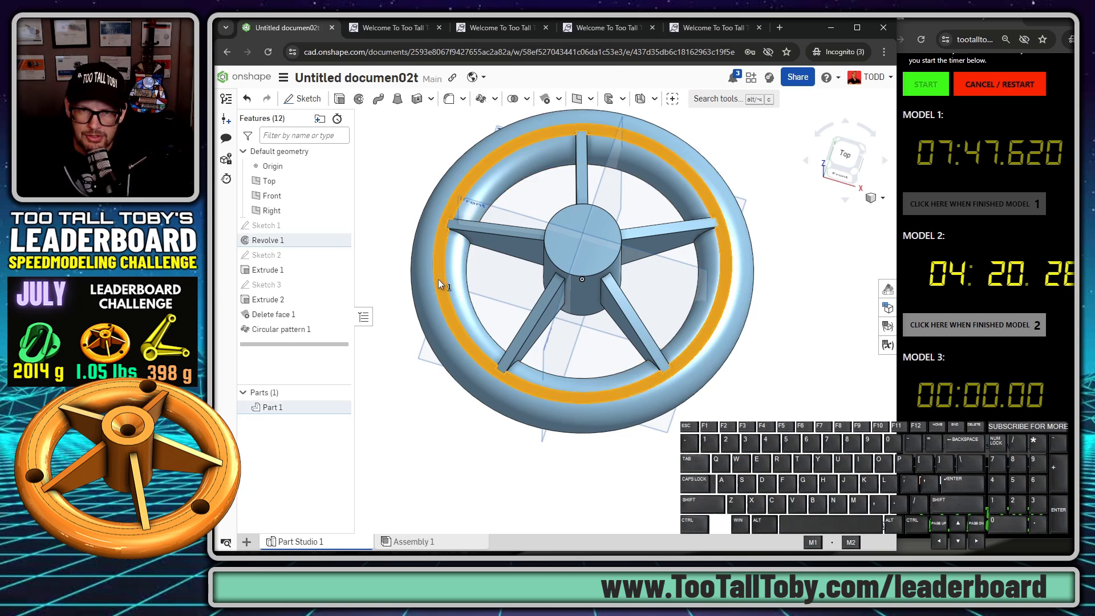
key("s")
left_click(455, 272)
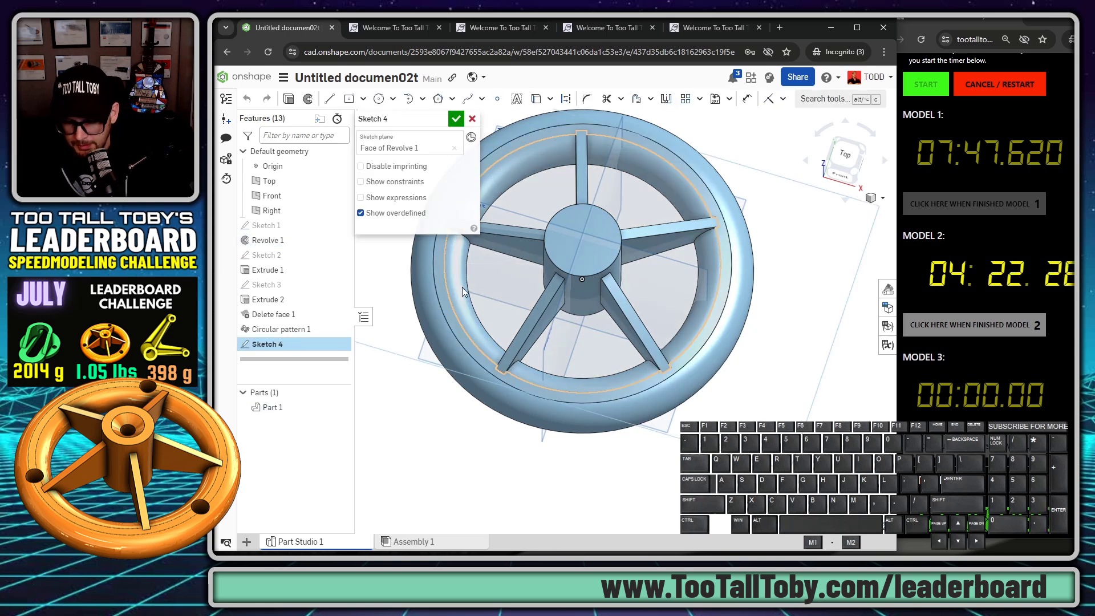
key("n")
Sketch a 6.5 in diameter circle centred on the origin.
key("s")
left_click(711, 260)
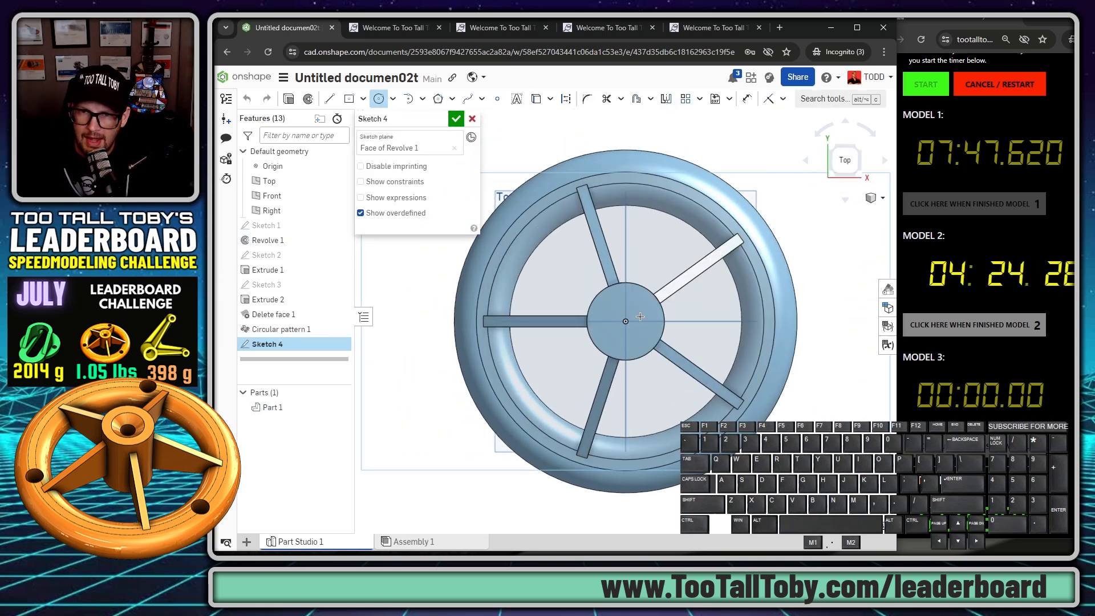
left_click(627, 321)
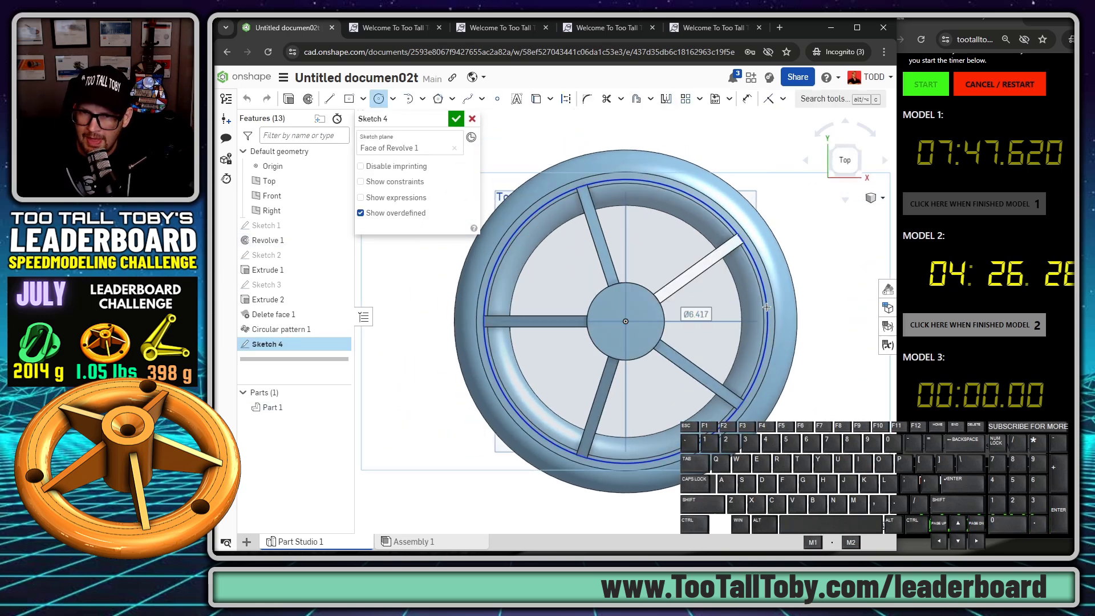
type("6.5")
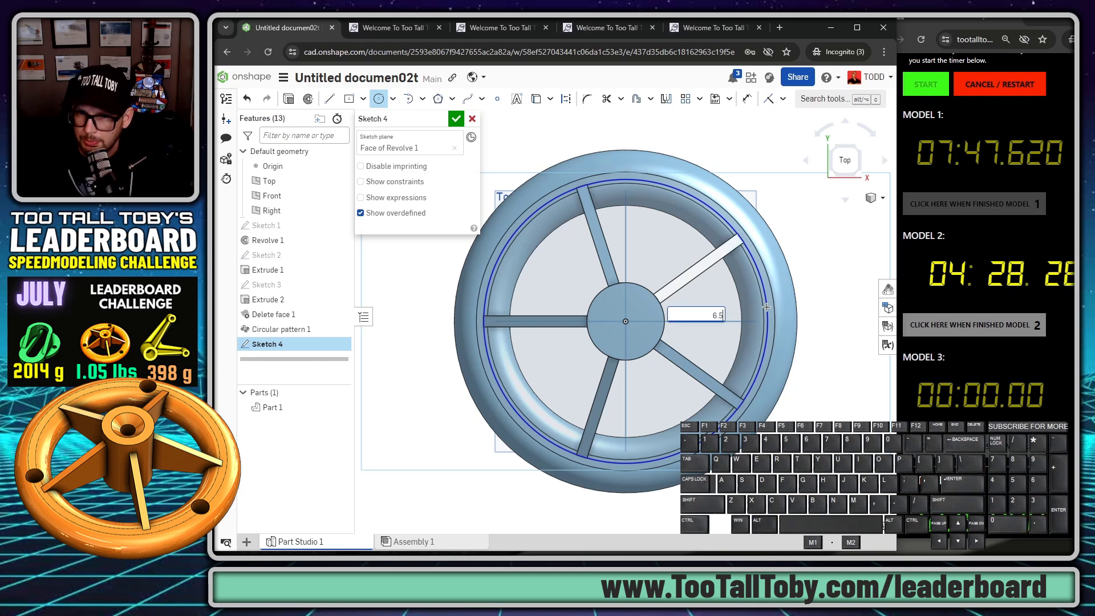
key("Return")
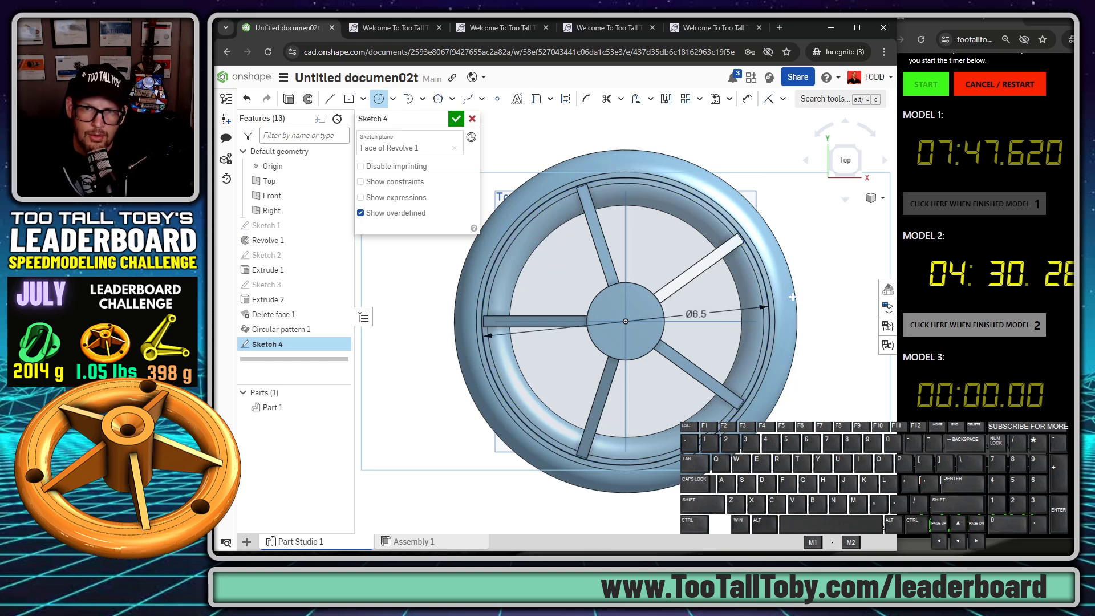
Sketch a 0.60 in diameter circle centred on the 6.5 in circle, horizontally in line with the origin.
scroll(753, 316, "up", 4)
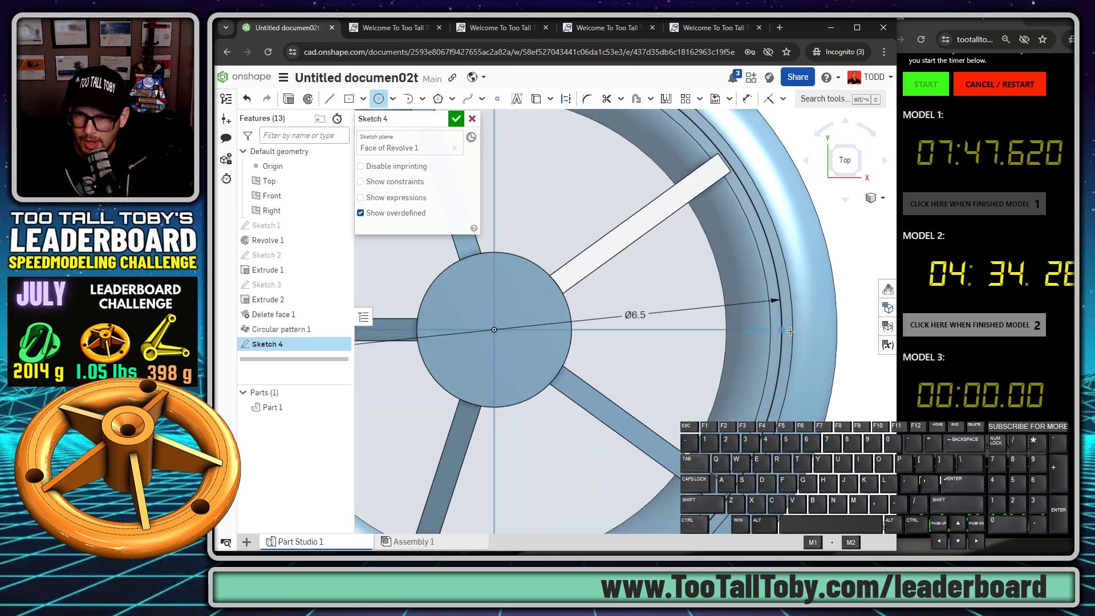
left_click(812, 335)
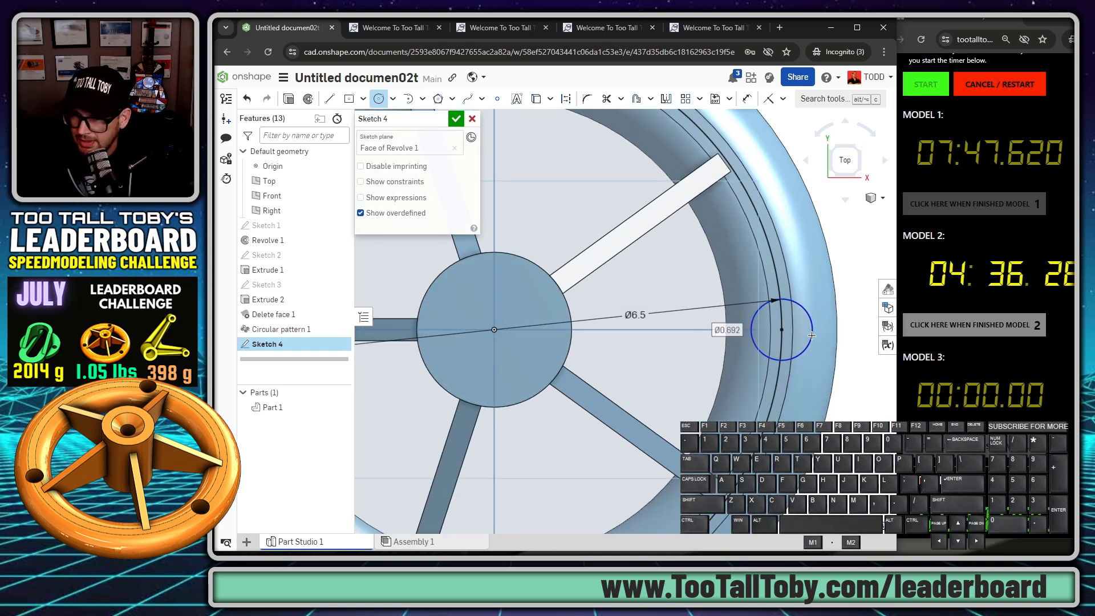
type("0.60")
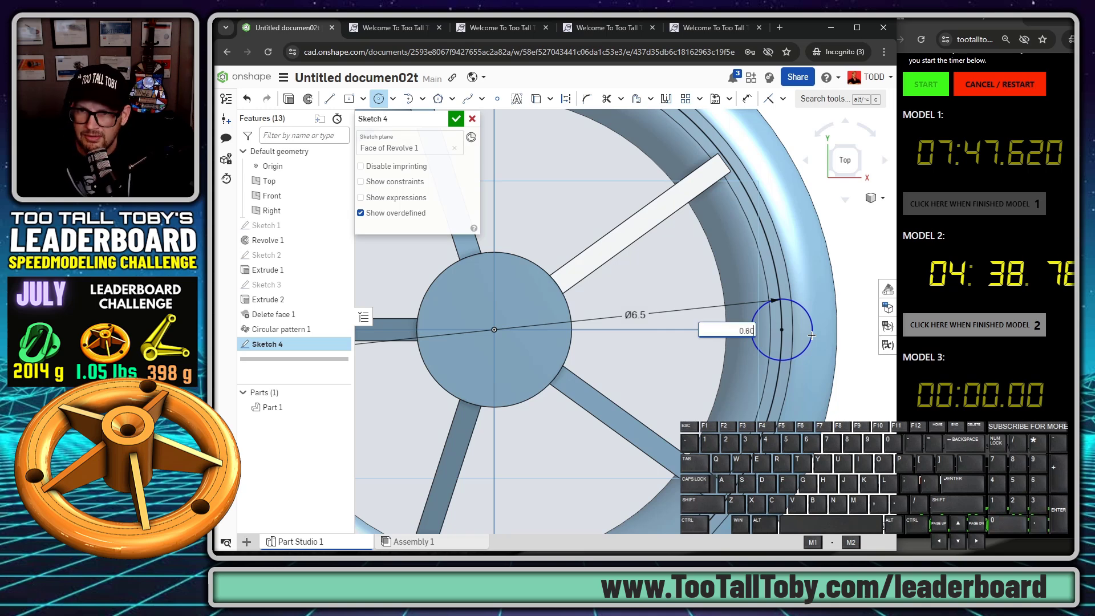
key("Return")
Start an extrude, clear the preselected sketch, and select only the four regions inside the 0.60 in circle.
scroll(811, 335, "down", 5)
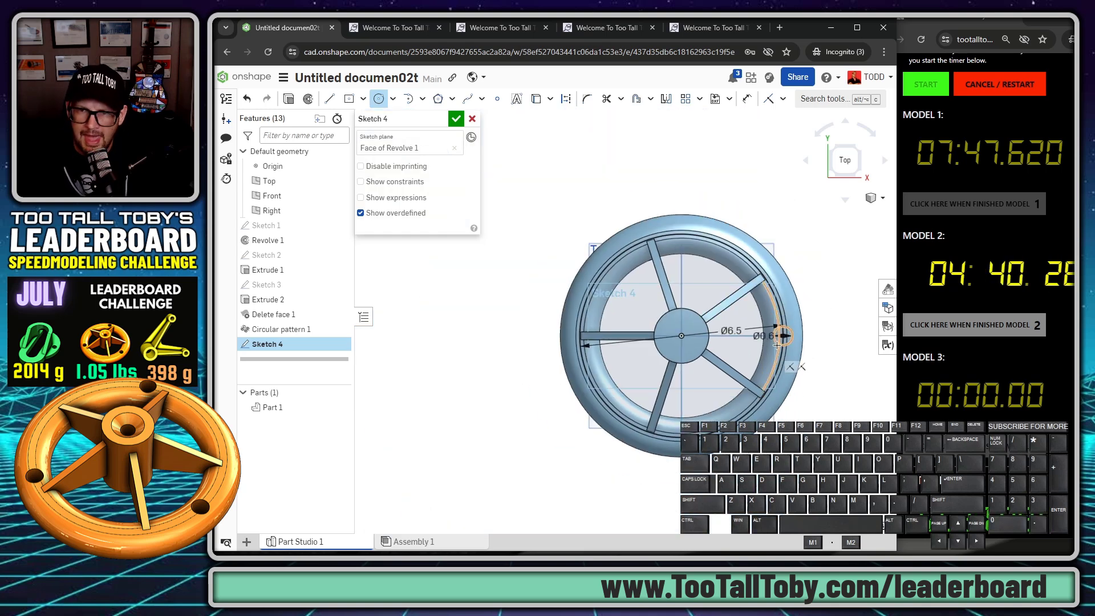
key("s")
key("shift+e")
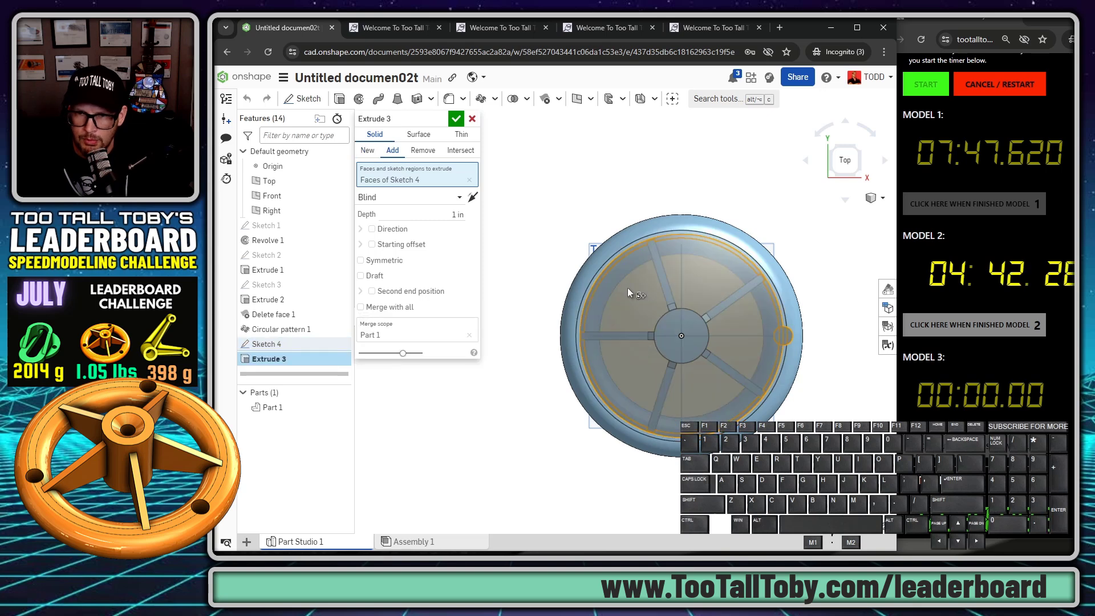
left_click(535, 175)
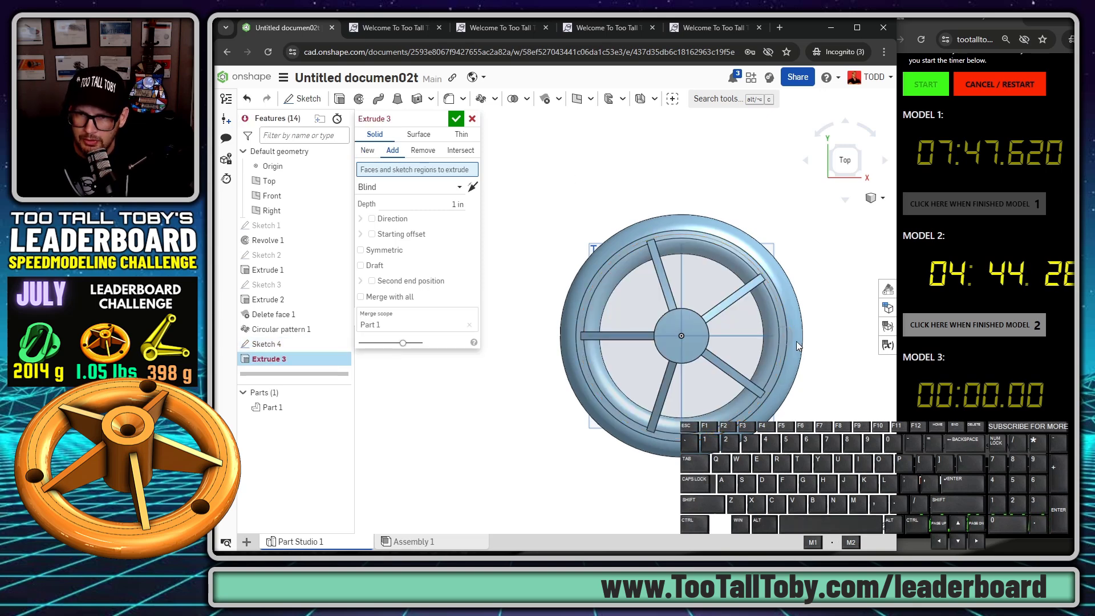
scroll(792, 340, "up", 6)
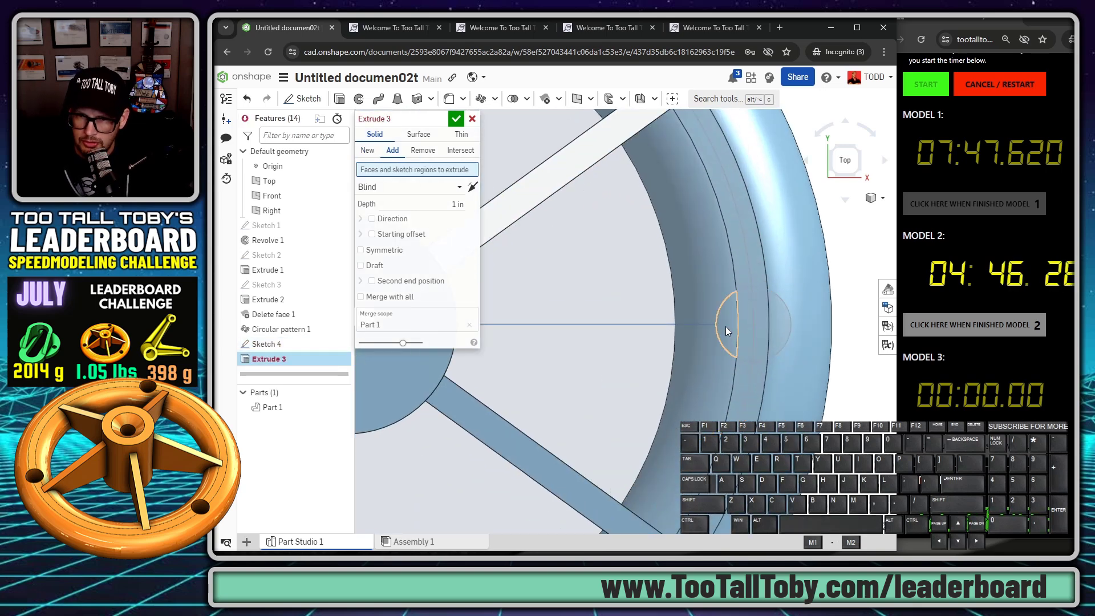
left_click(726, 326)
left_click(744, 331)
left_click(760, 335)
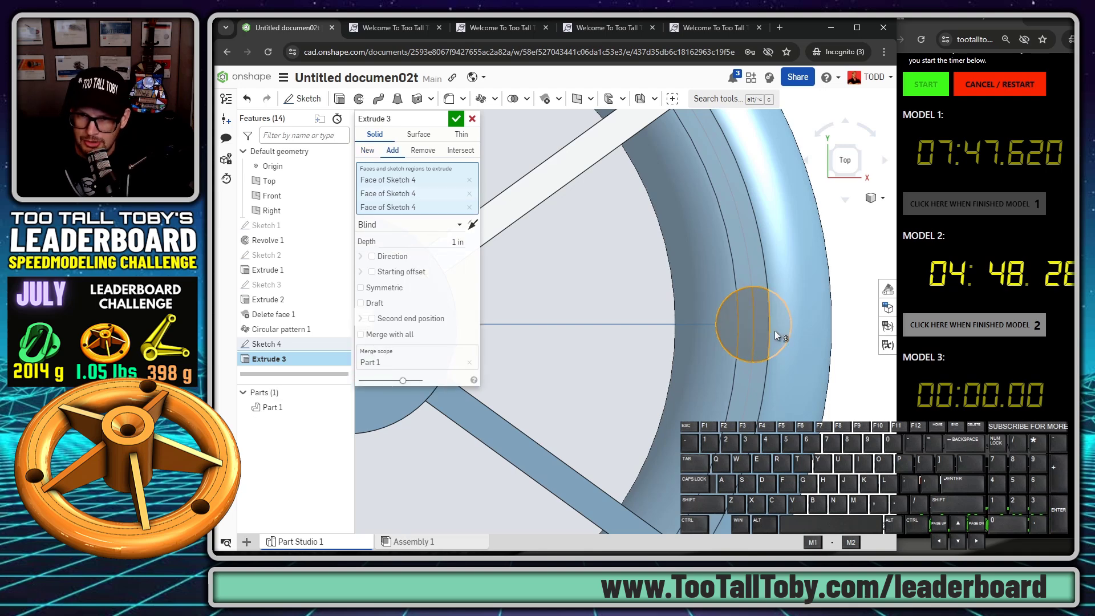
left_click(774, 331)
Cut the selected regions through the rim using Remove with the Through all end condition.
scroll(735, 371, "down", 5)
mouse_move(729, 422)
right_mouse_down()
mouse_move(707, 392)
mouse_move(683, 386)
right_mouse_up()
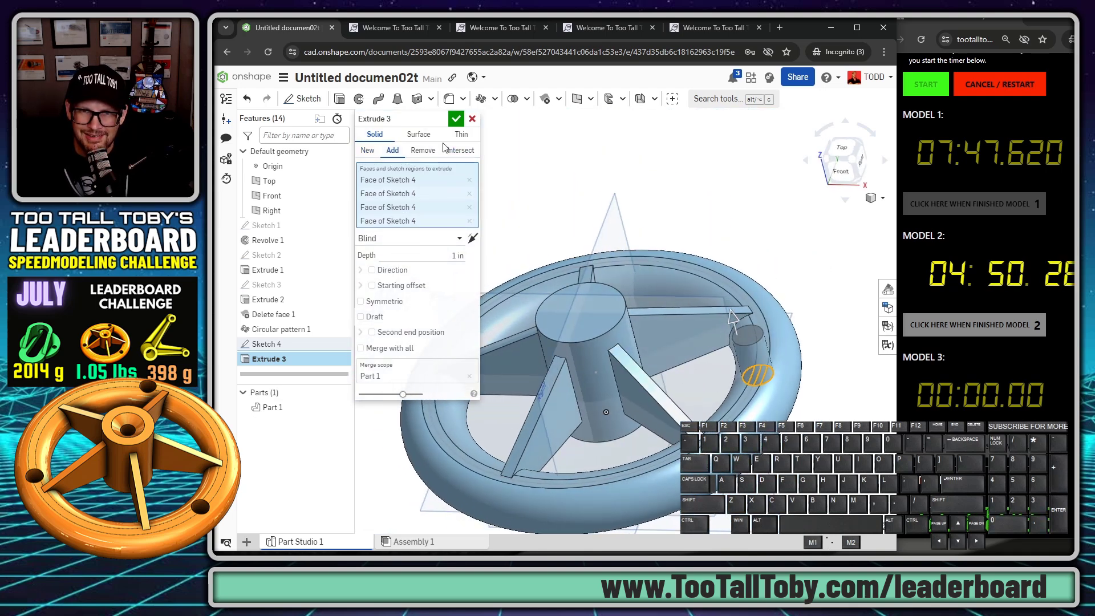
left_click(423, 151)
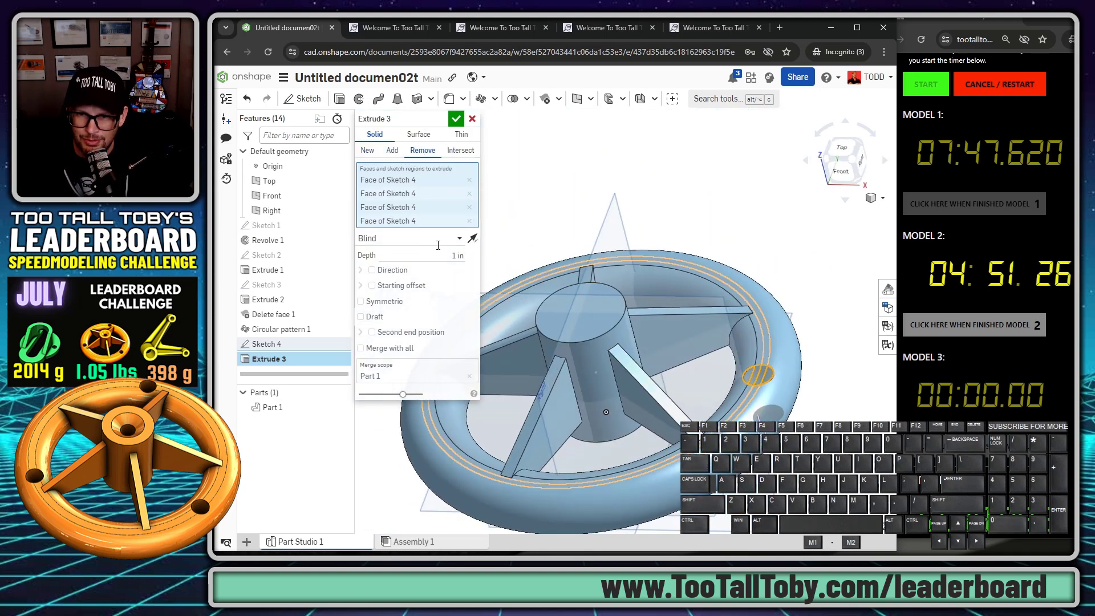
left_click(402, 239)
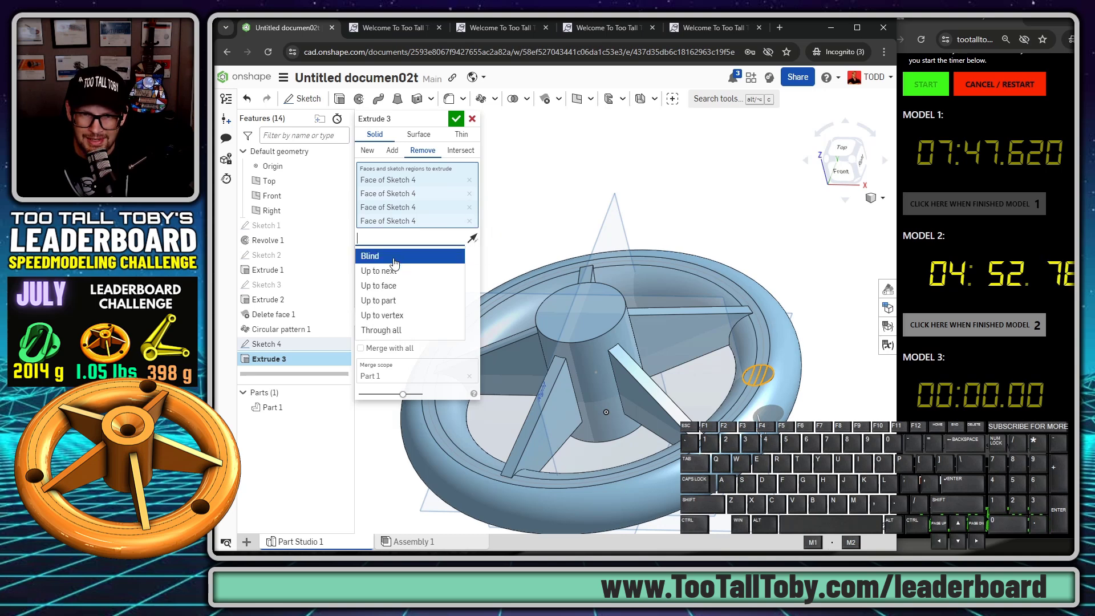
left_click(382, 331)
left_click(455, 119)
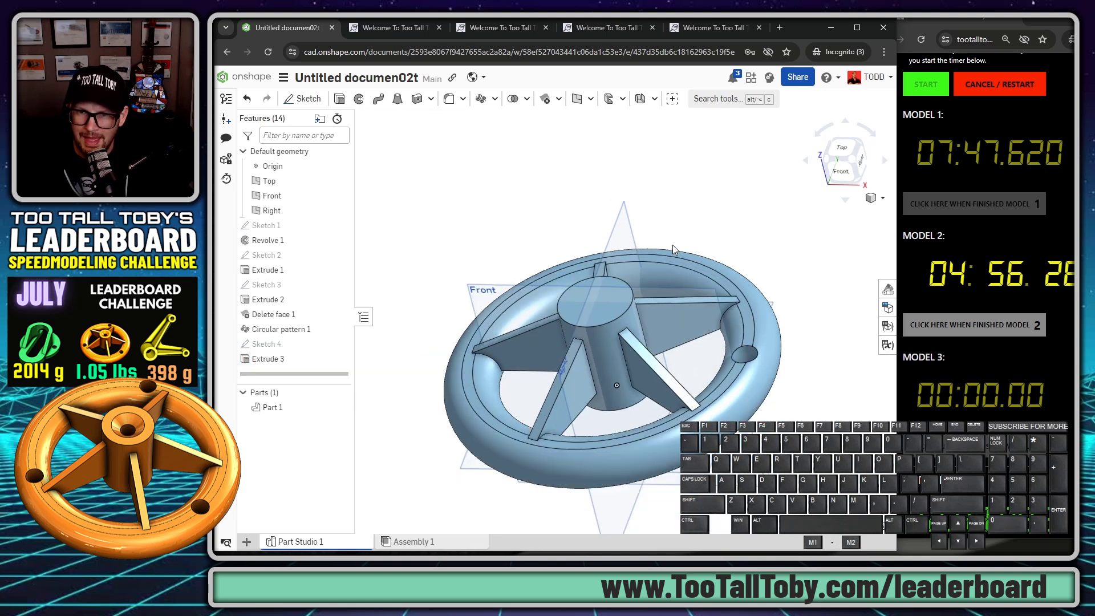
Set up a circular Feature pattern of the rim hole, using the hub's cylindrical face as the axis.
right_click_drag(672, 245, 693, 285)
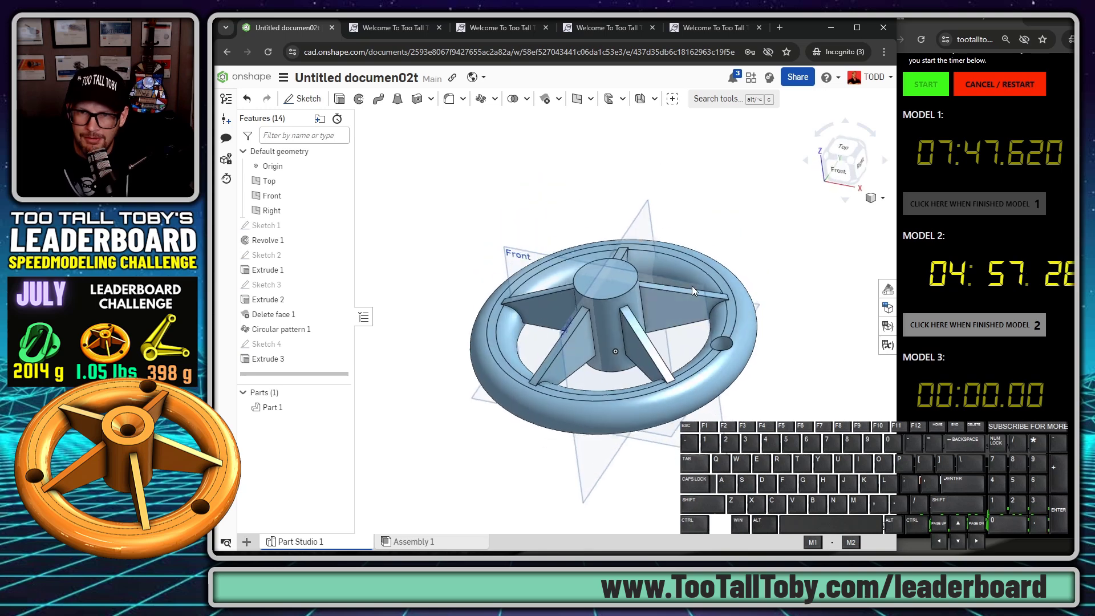
left_click(480, 98)
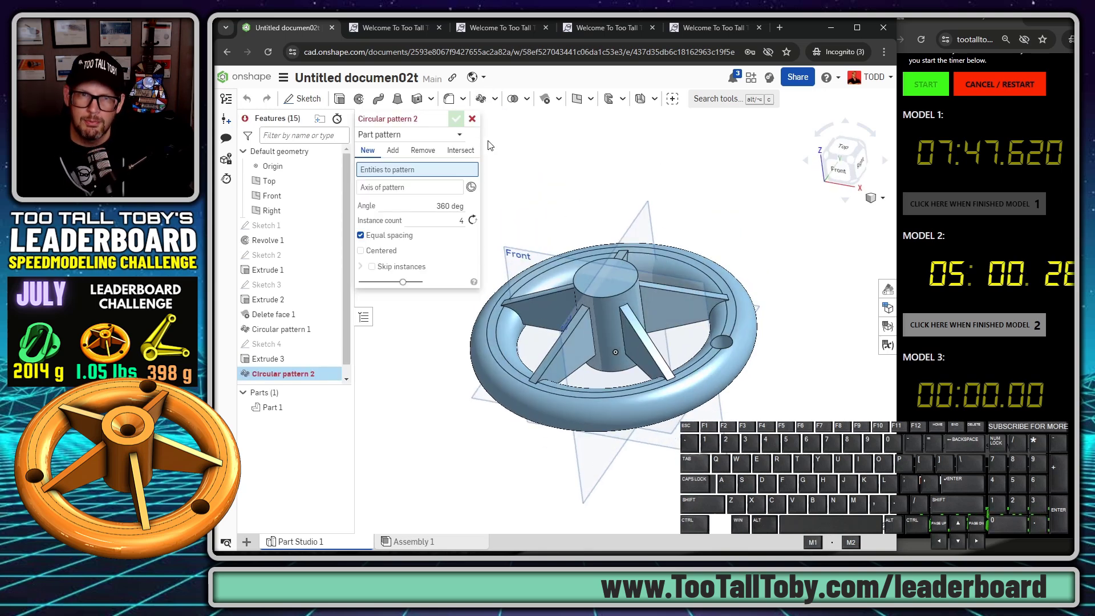
left_click(413, 133)
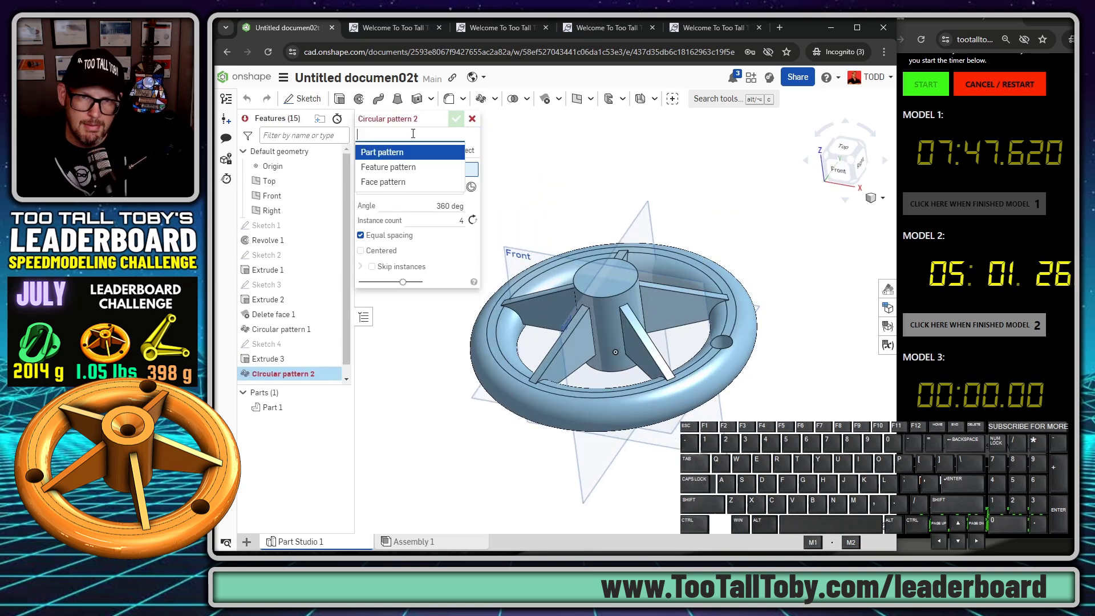
left_click(399, 167)
scroll(710, 349, "up", 5)
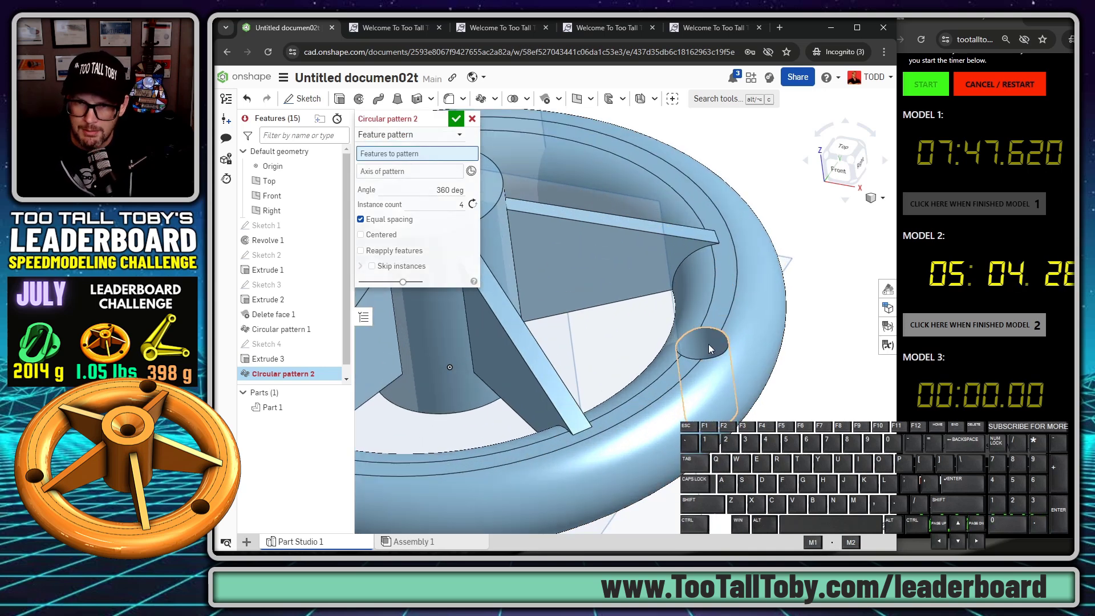
left_click(710, 349)
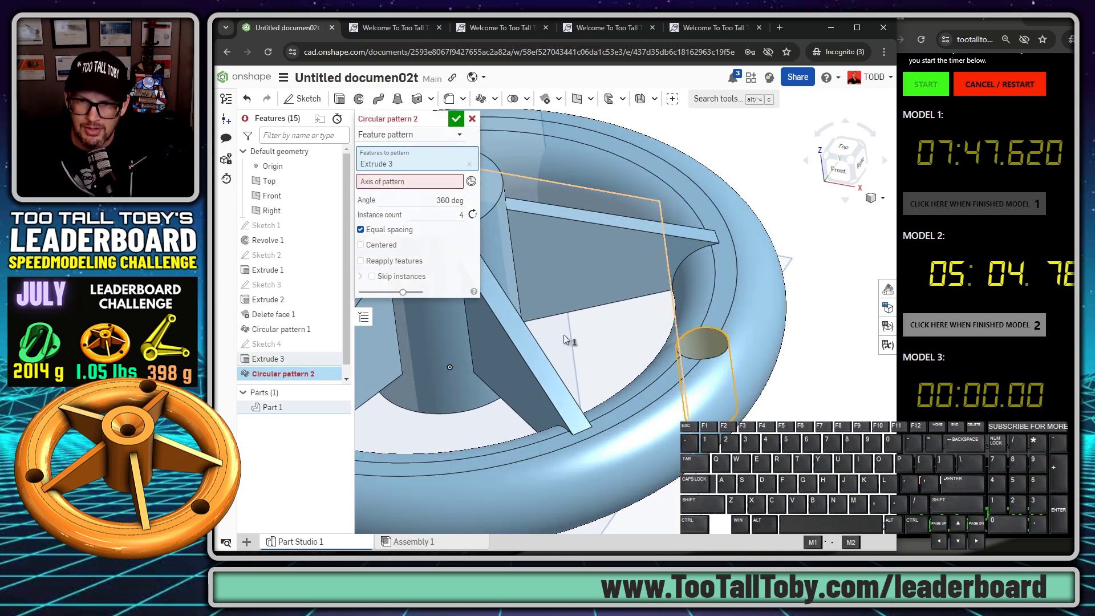
left_click(436, 371)
Set the hole pattern's instance count to 3.
scroll(436, 370, "down", 5)
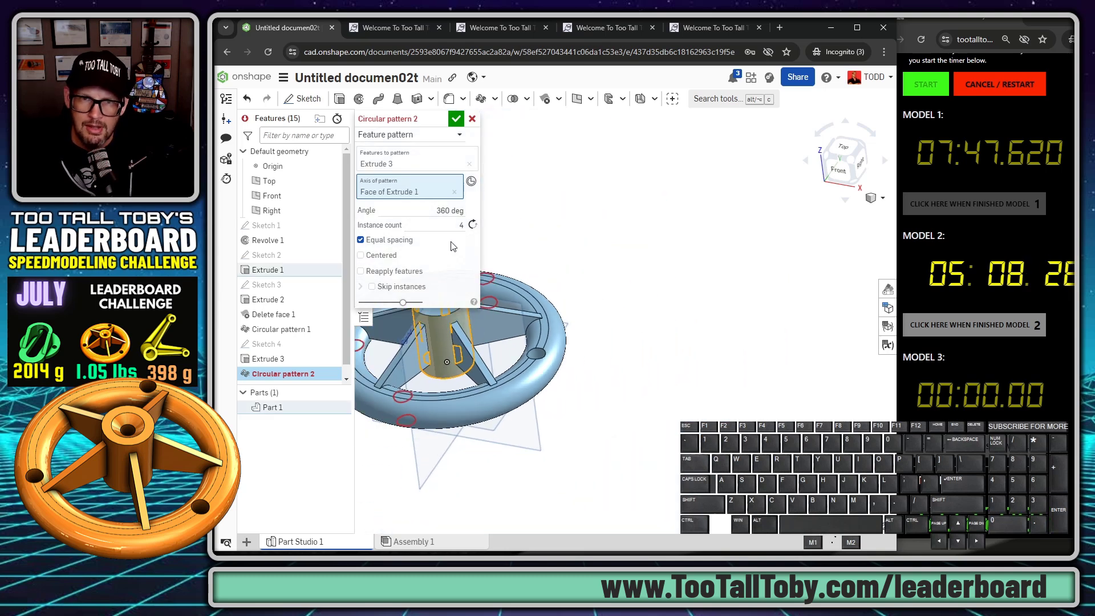
left_click(453, 225)
type("3")
key("Return")
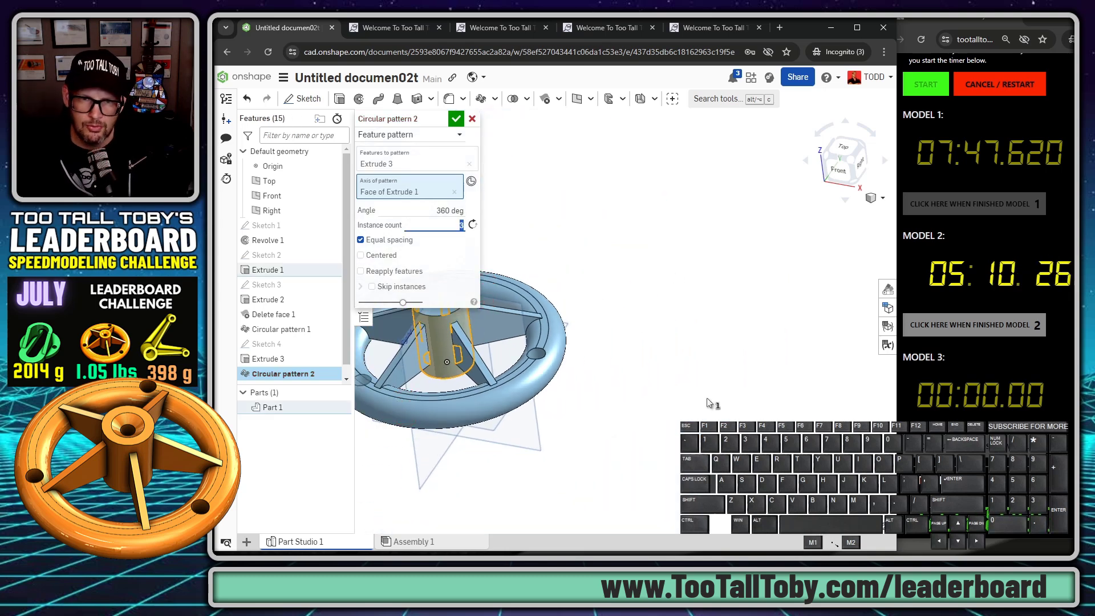
Accept the circular pattern of the rim hole.
right_click_drag(584, 320, 490, 171)
left_click(455, 119)
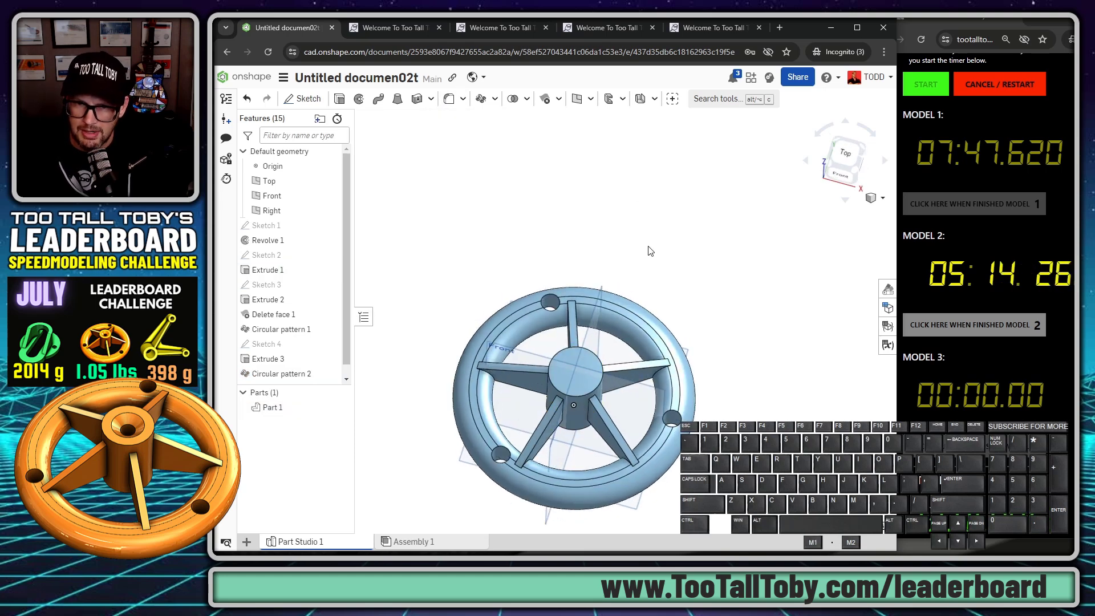
right_click_drag(650, 247, 645, 502)
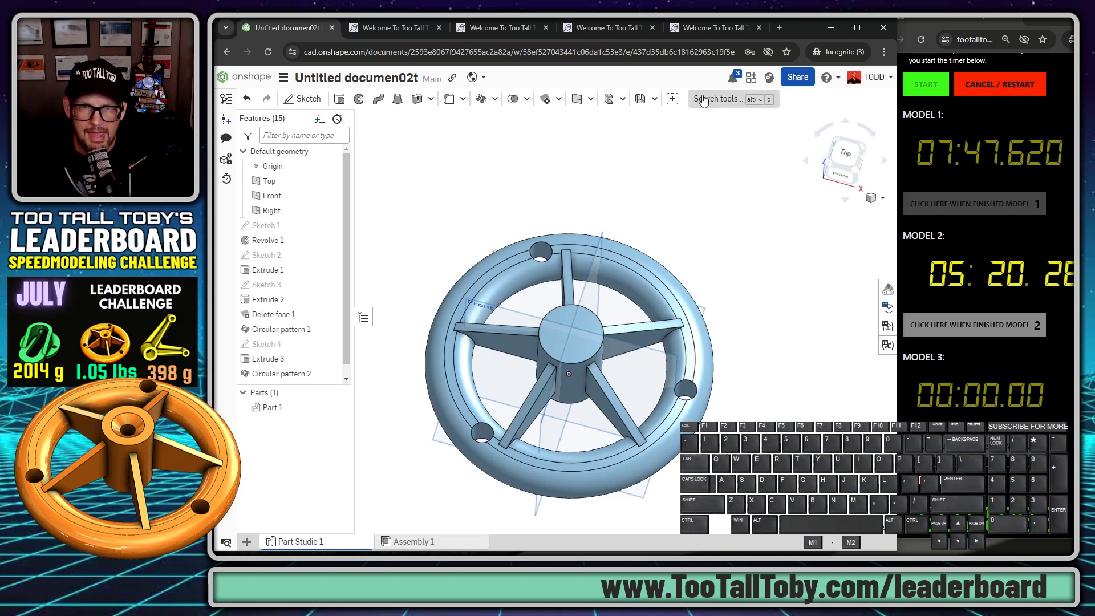
Set up an inch countersink Hole feature with 0.5 in diameter, through all, 1.10 in countersink diameter and 100 degree angle.
left_click(734, 100)
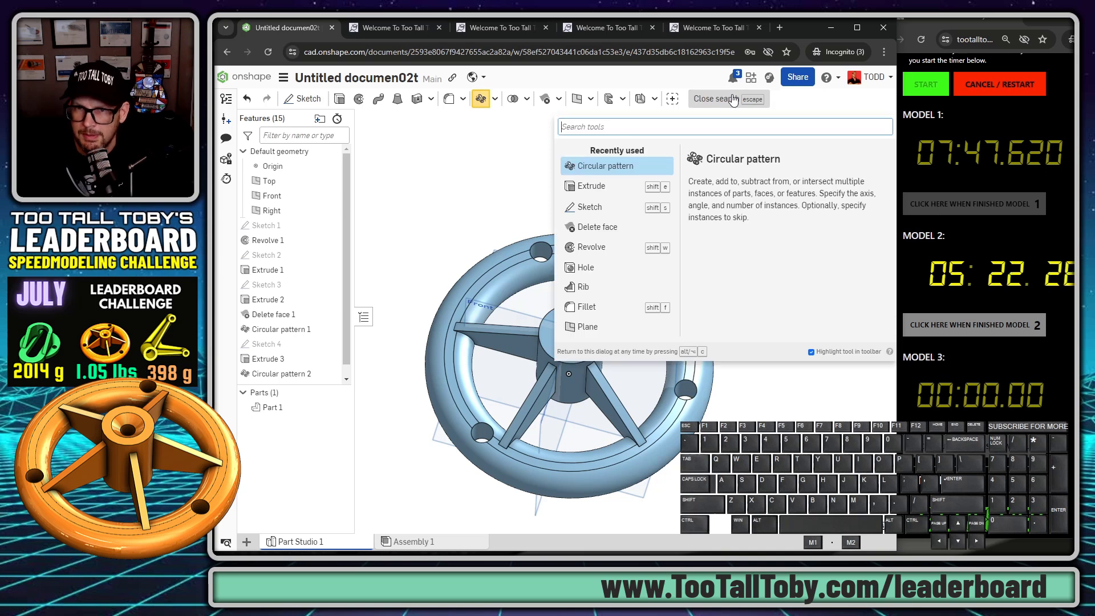
type("hole")
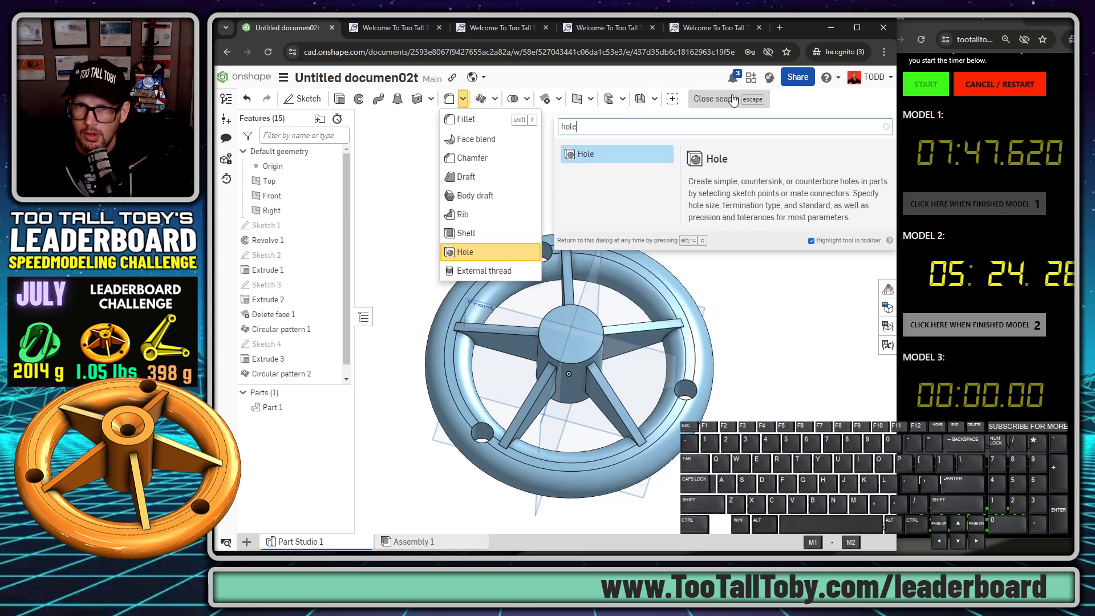
left_click(590, 154)
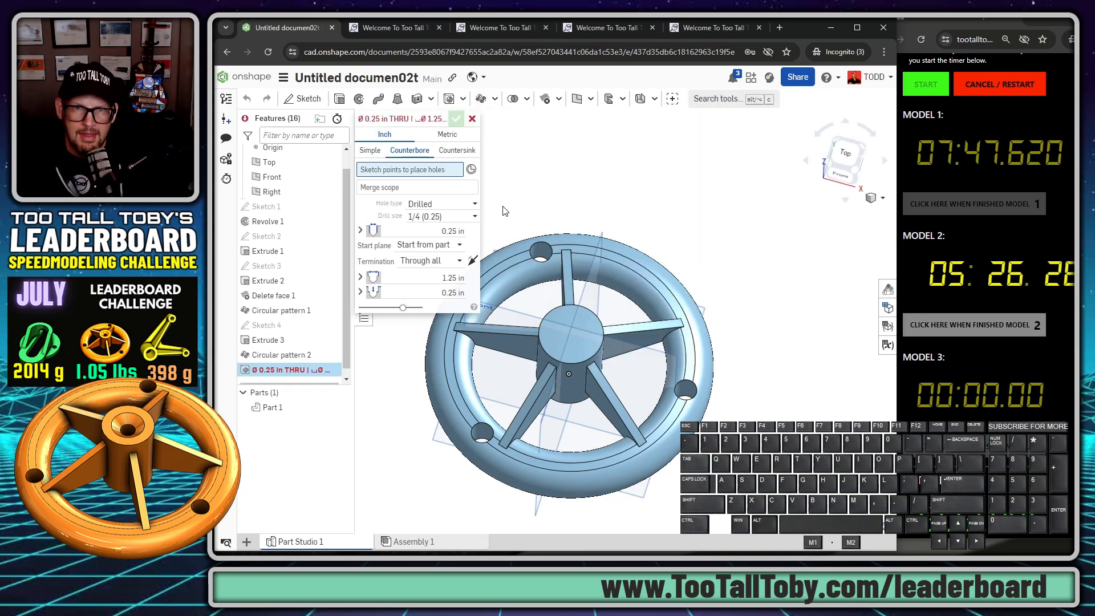
left_click(457, 150)
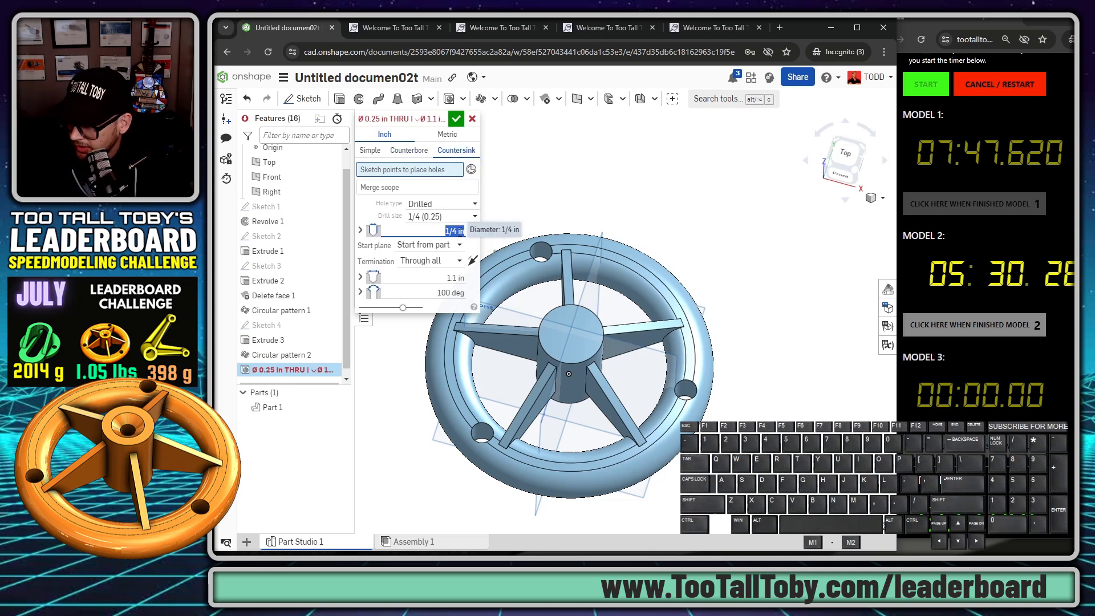
type("0.5")
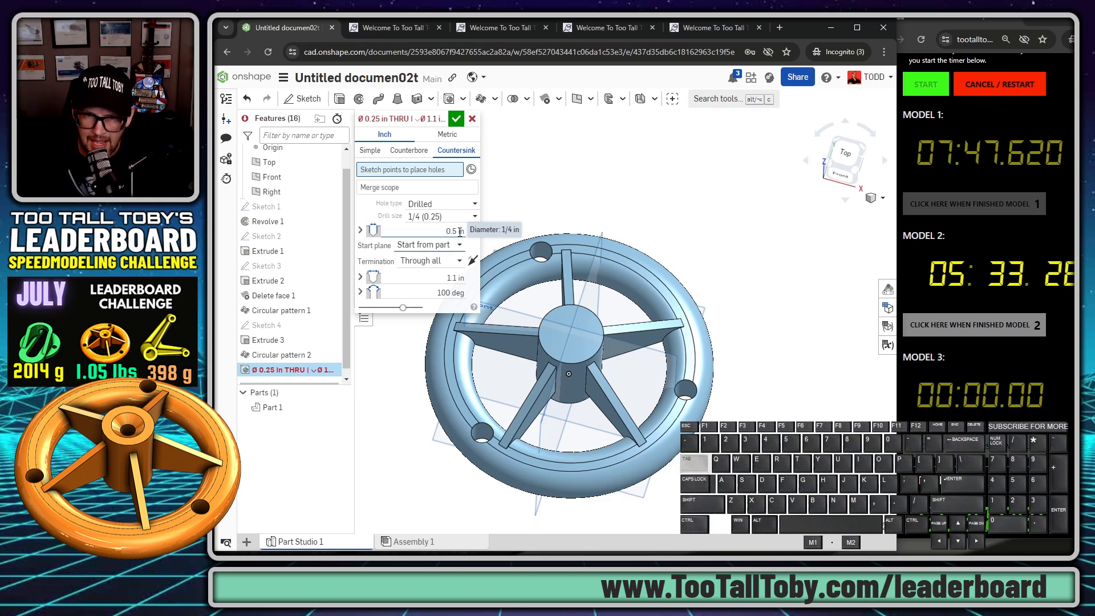
key("Tab")
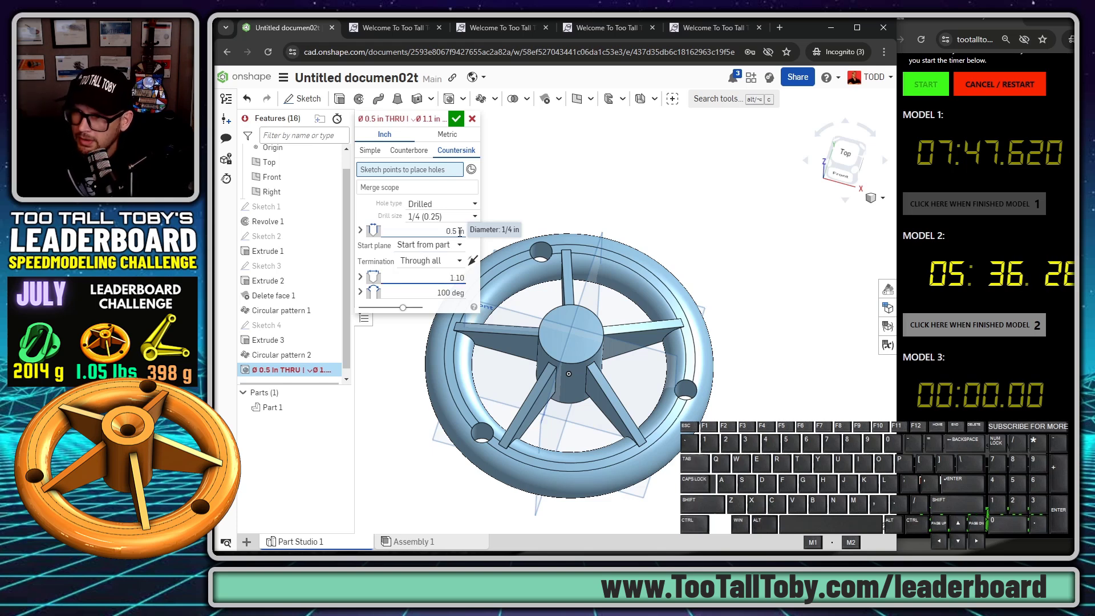
key("Tab")
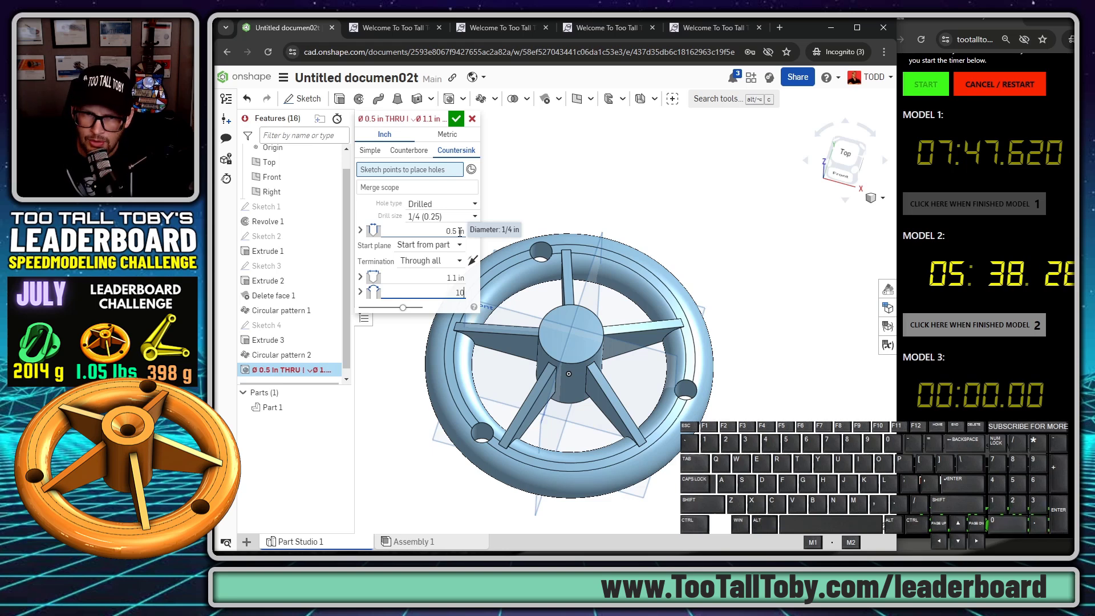
key("Tab")
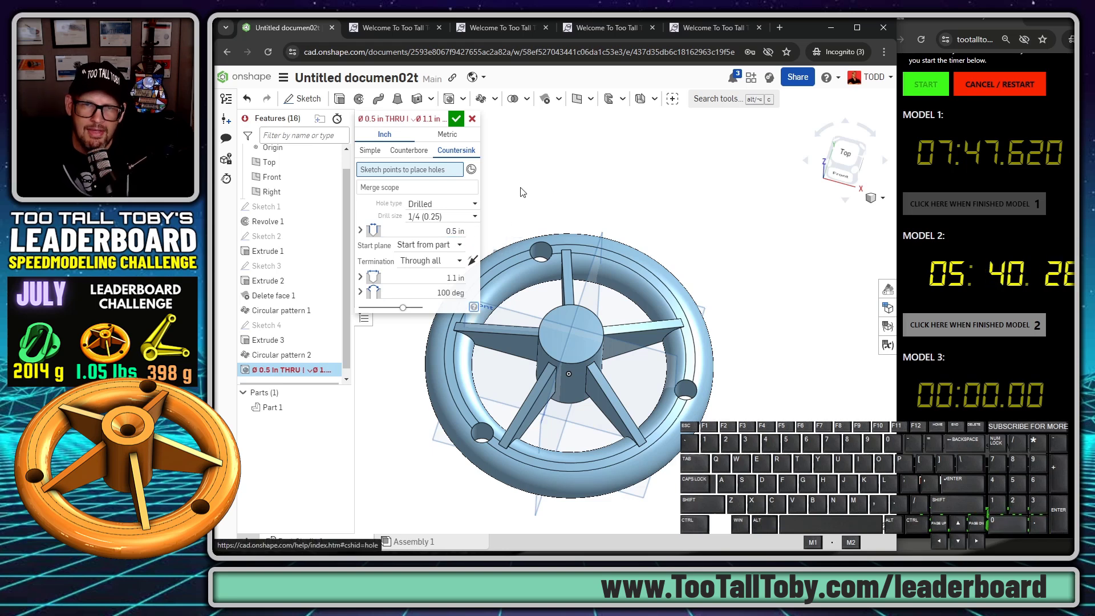
Place the countersunk hole with a mate connector at the center of the hub's top face, accept it, and hide the planes.
left_click(470, 169)
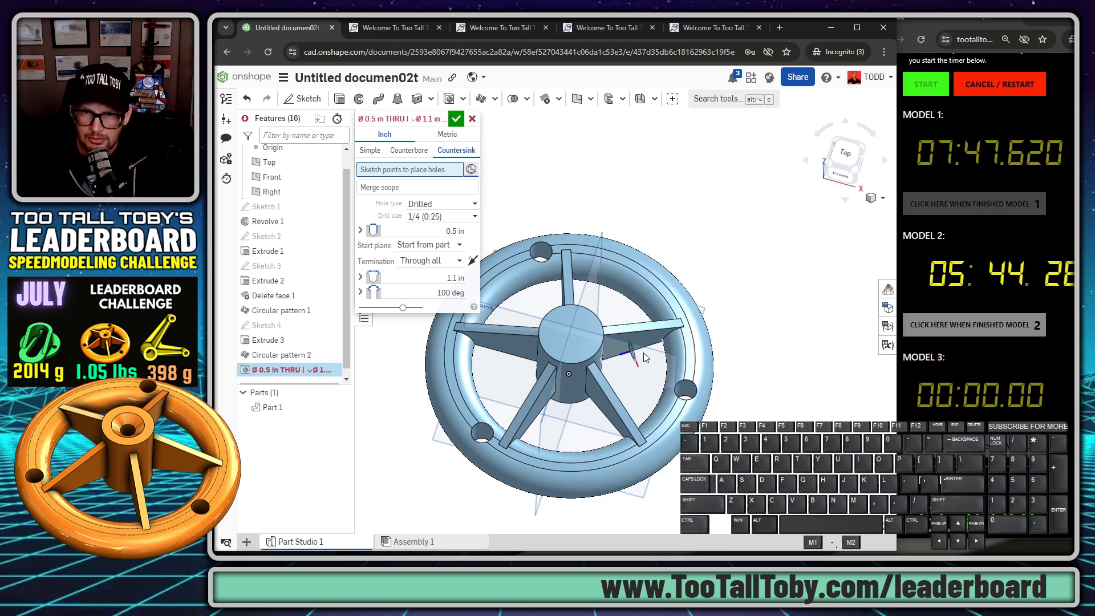
left_click(572, 329)
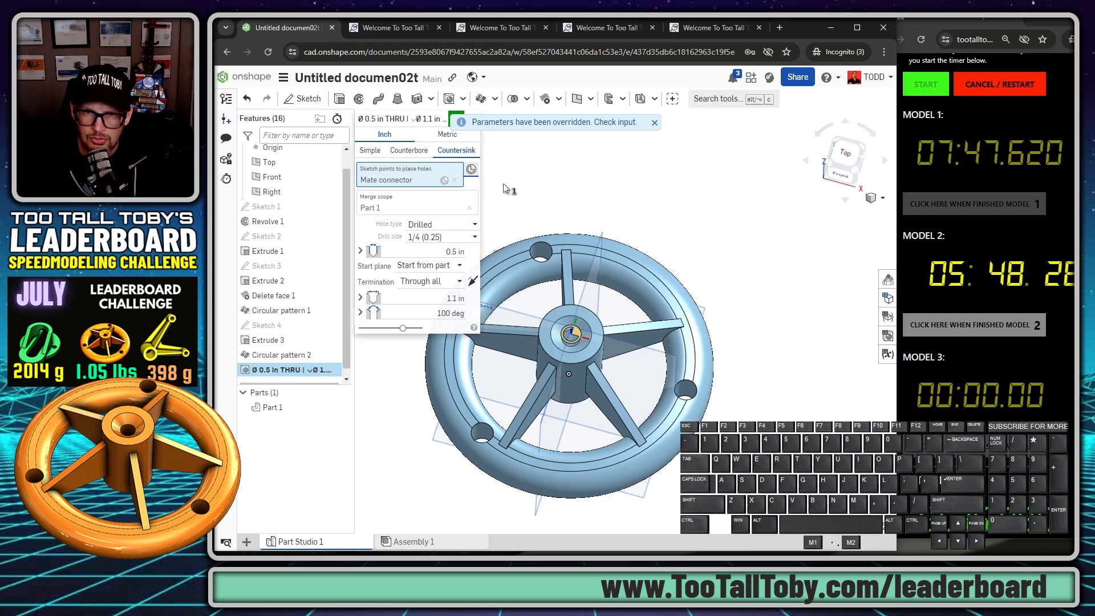
left_click(654, 122)
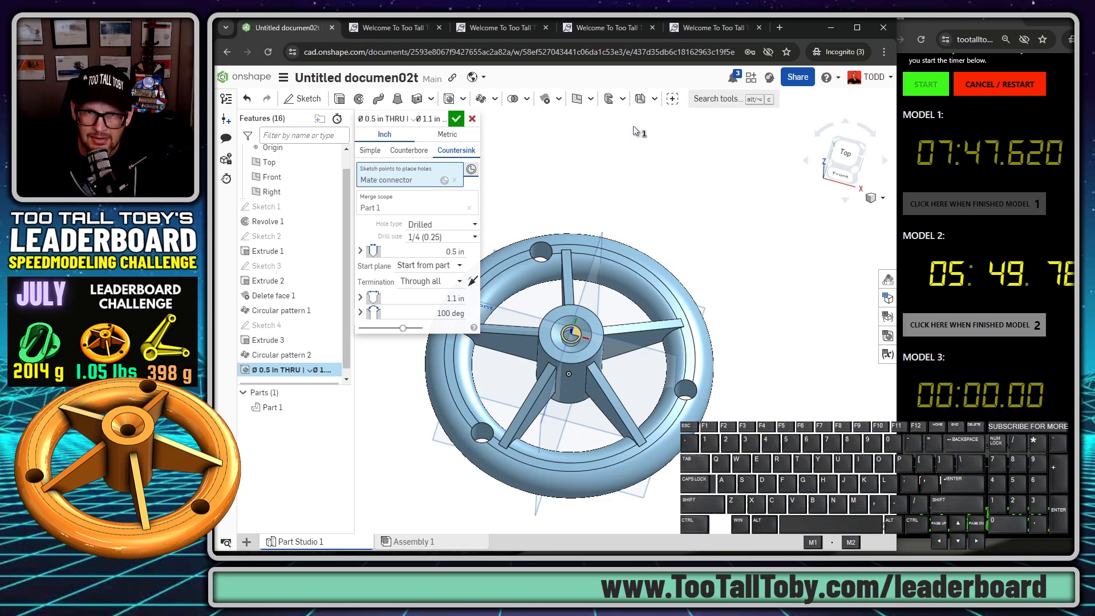
left_click(456, 120)
right_click_drag(644, 294, 539, 355)
key("shift+p")
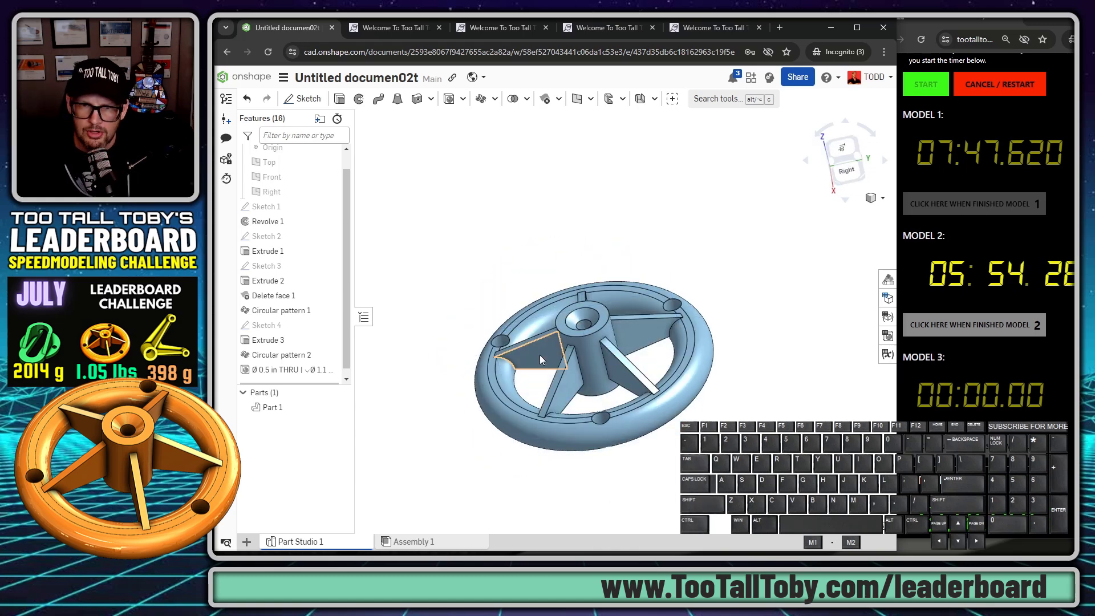
mouse_move(521, 454)
right_mouse_down()
mouse_move(545, 497)
mouse_move(547, 459)
mouse_move(532, 449)
right_mouse_up()
Change the appearance of Part 1 to an orange palette color.
right_click(260, 409)
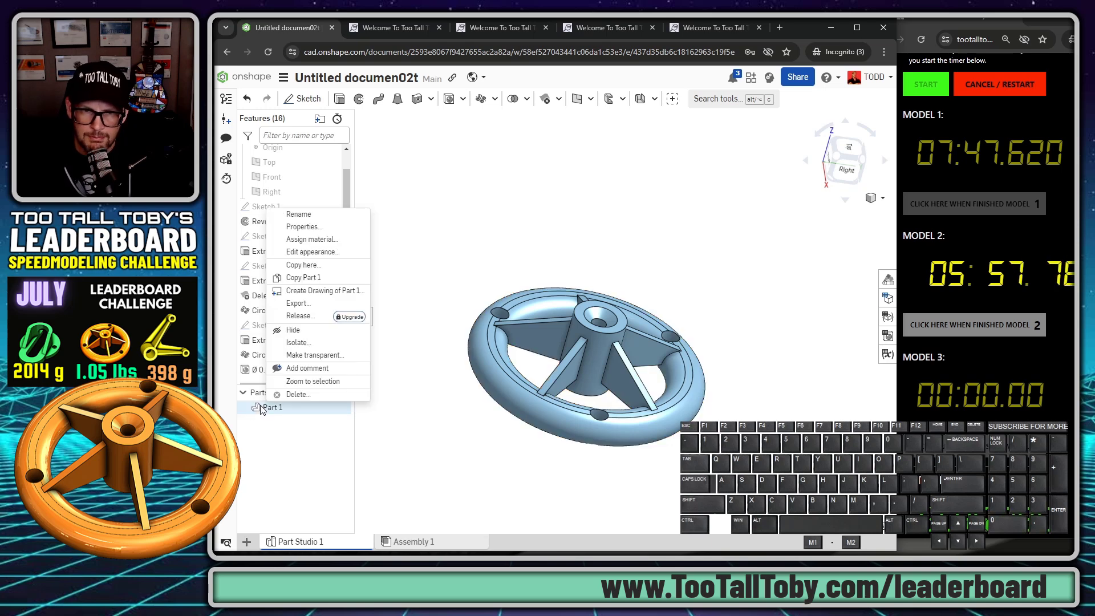
left_click(313, 251)
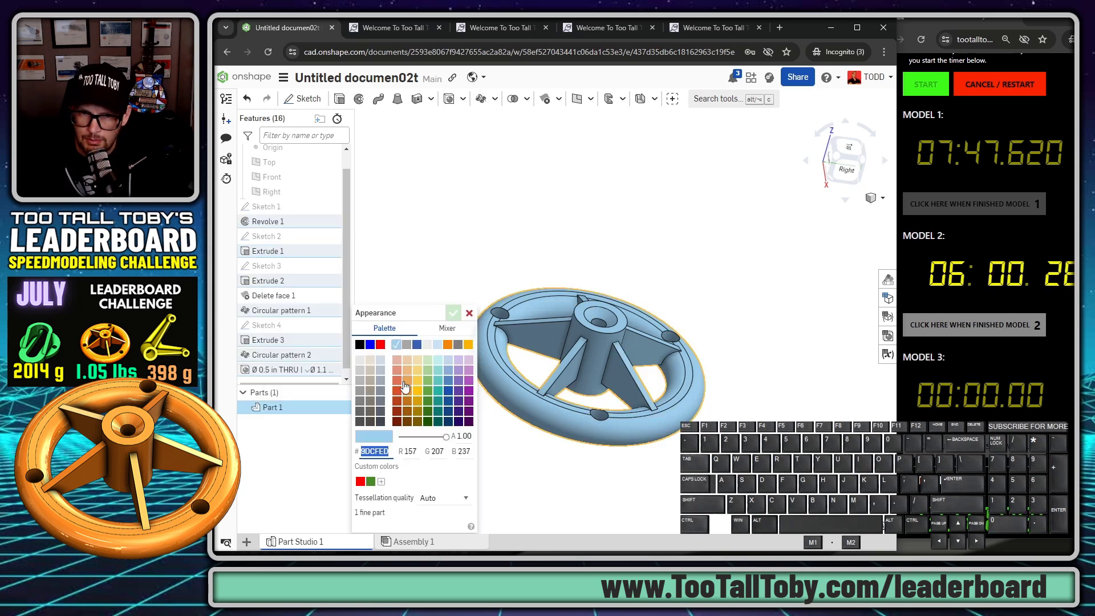
left_click(405, 384)
left_click(452, 311)
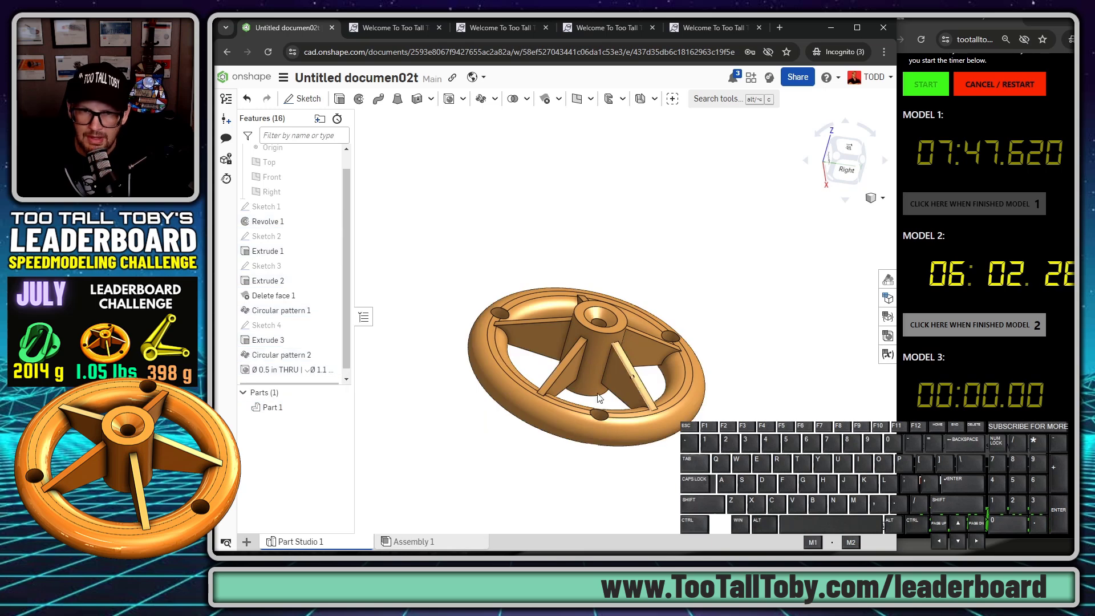
Assign the TTT-ABS material from the TTT-CUSTOM MATERIALS library to Part 1.
right_click(273, 409)
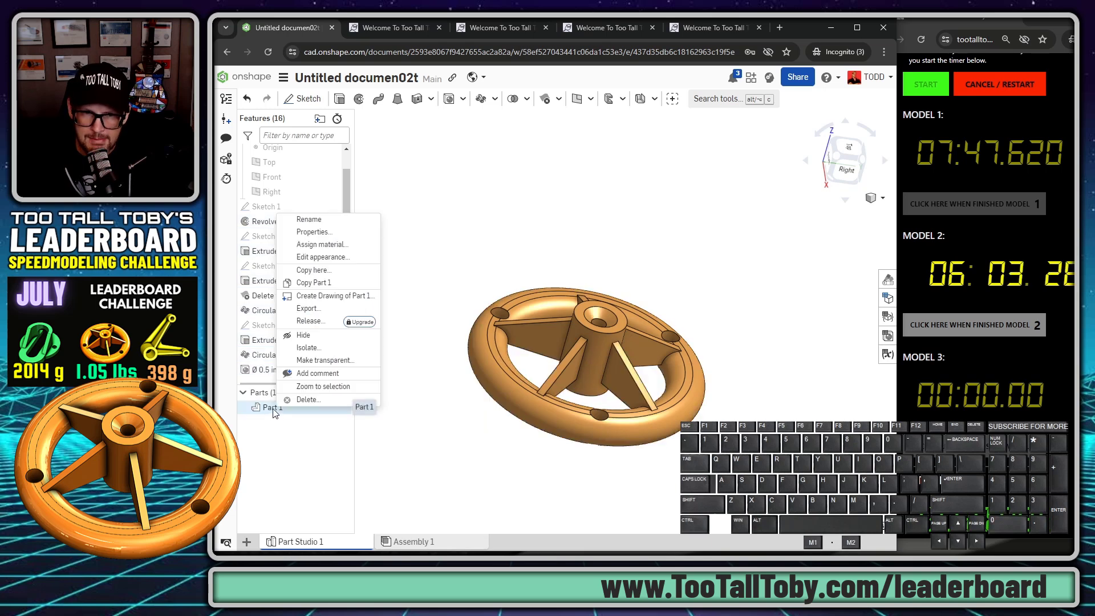
left_click(318, 244)
left_click(450, 367)
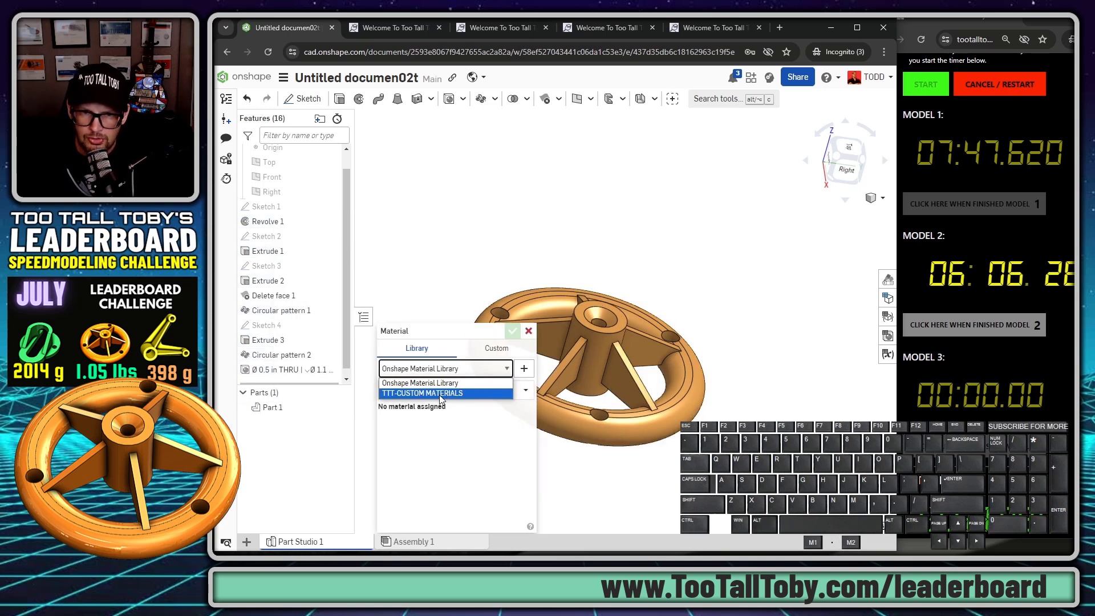
left_click(442, 394)
left_click(525, 390)
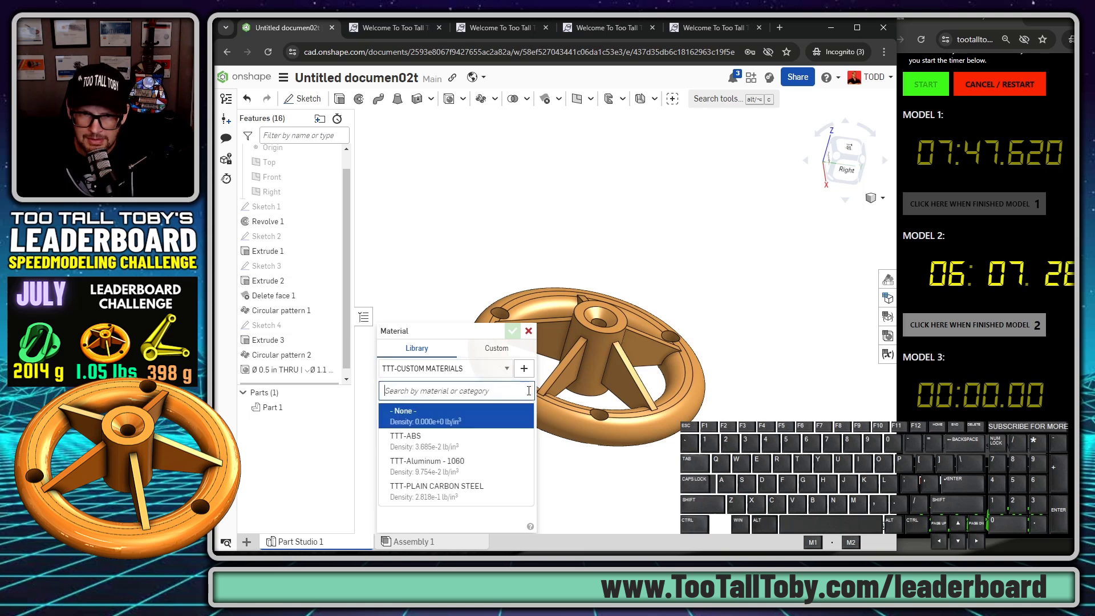
left_click(463, 445)
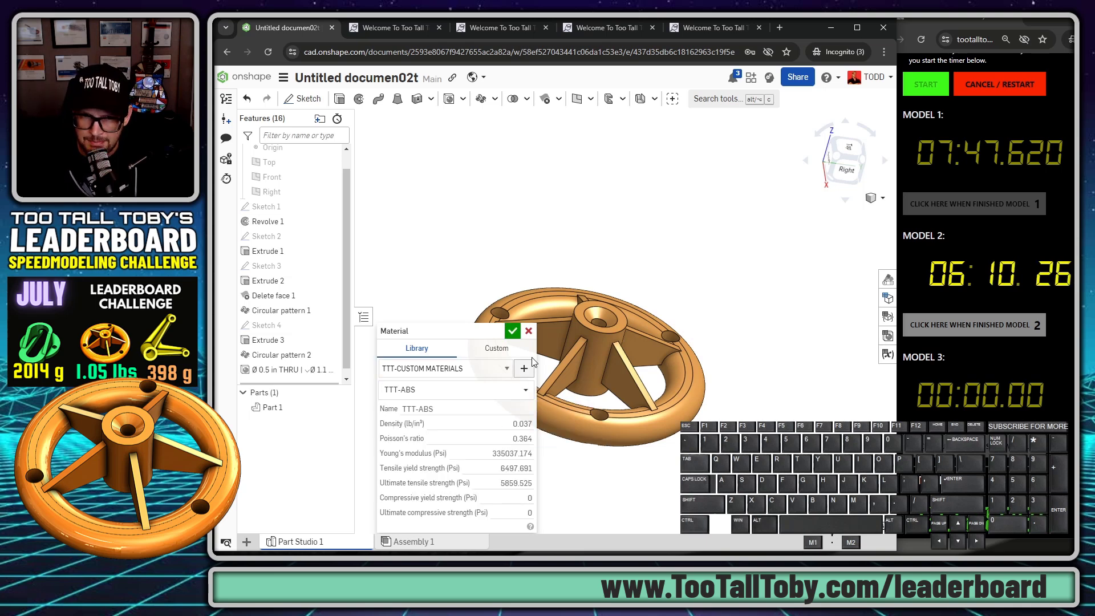
left_click(513, 331)
Check the mass properties of Part 1 and compare its mass with the Model 2 challenge drawing.
right_click_drag(659, 415, 617, 346, "ctrl")
left_click_drag(855, 482, 851, 447)
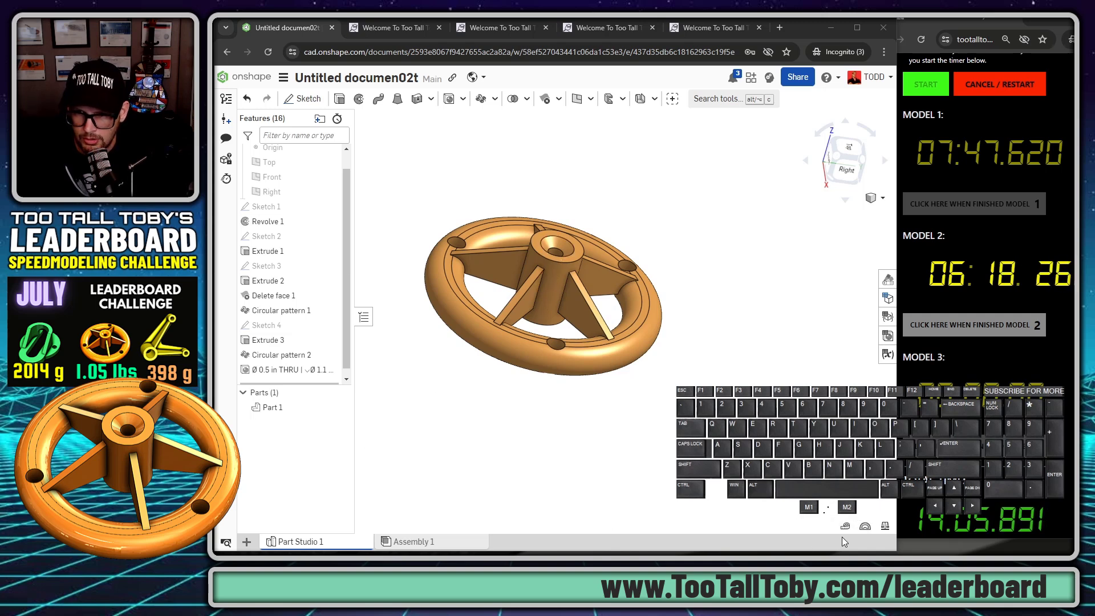
left_click(884, 526)
left_click(644, 340)
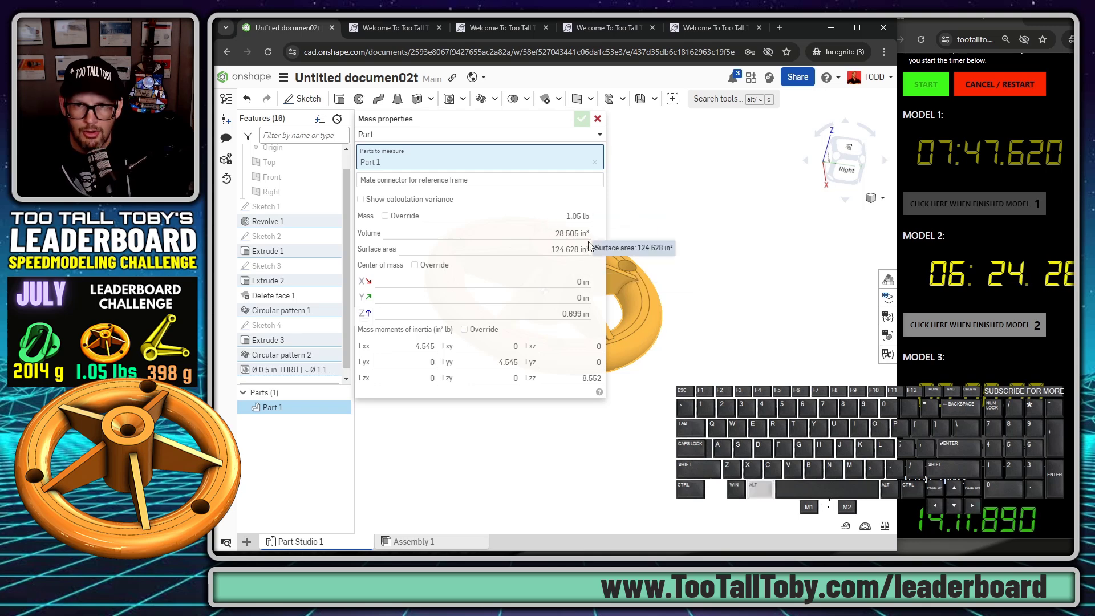
key("alt+1")
left_click(569, 220)
mouse_move(551, 223)
left_mouse_down()
mouse_move(654, 232)
mouse_move(597, 240)
left_mouse_up()
key("Escape")
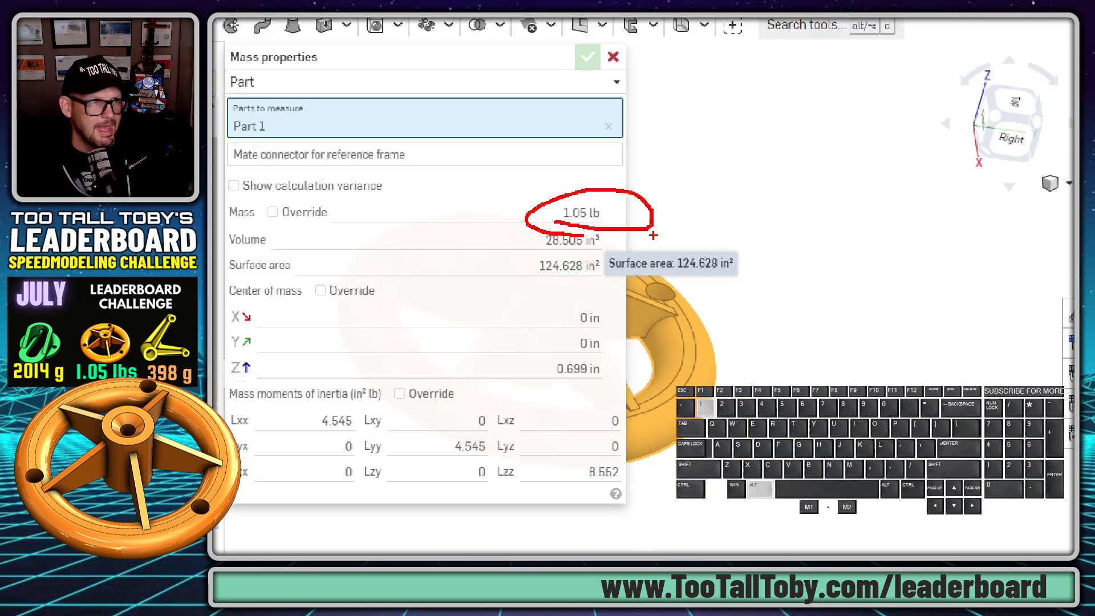
left_click_drag(1072, 109, 599, 56)
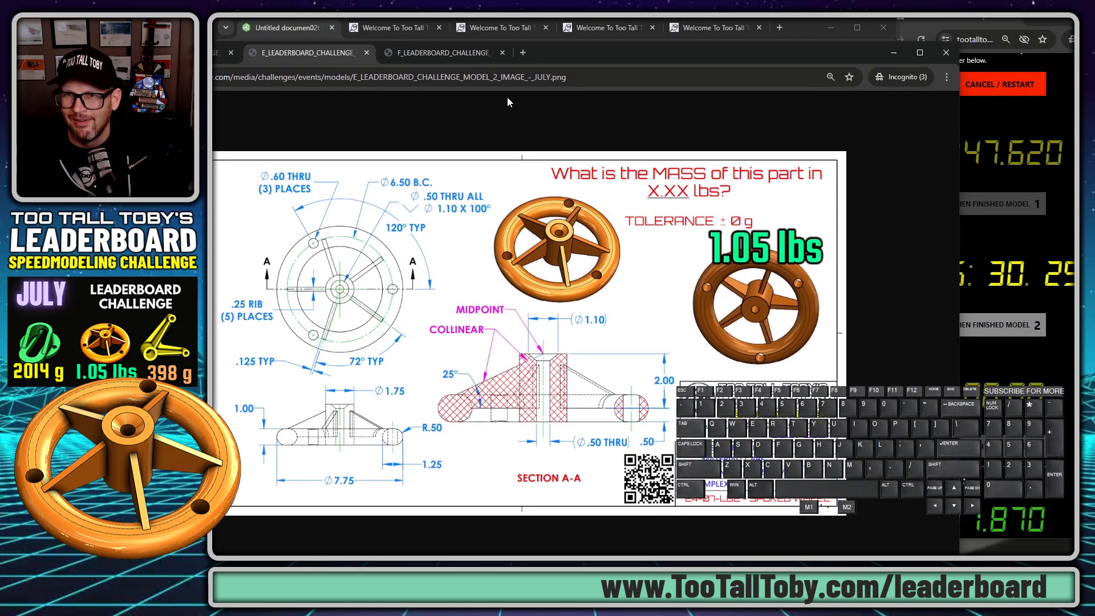
left_click_drag(583, 50, 1092, 57)
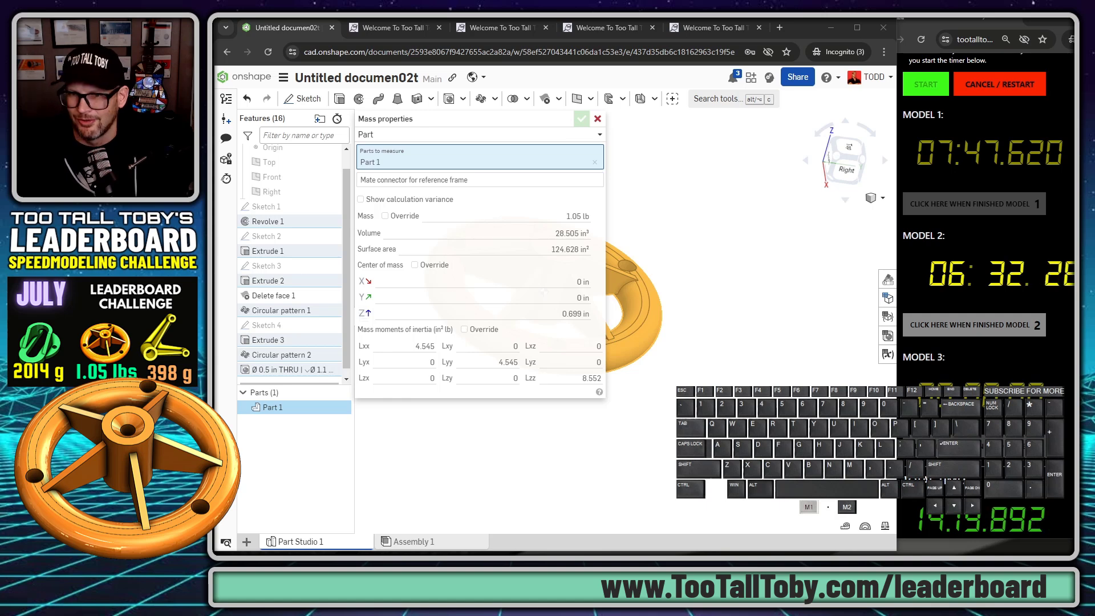
Close the mass properties and mark Model 2 as finished on the challenge timer page.
left_click(597, 118)
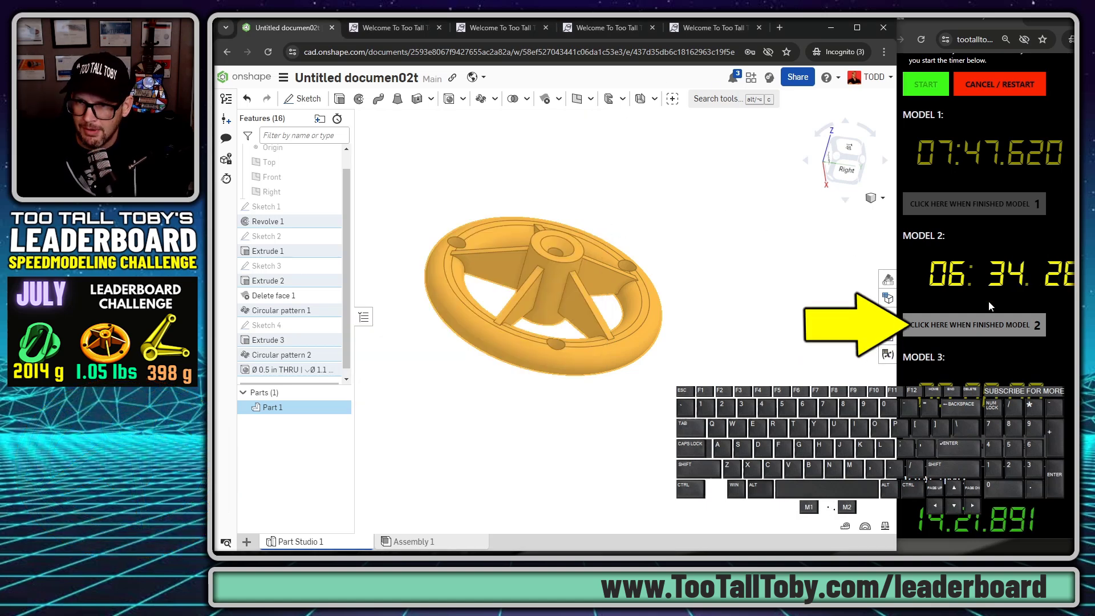
left_click(1003, 324)
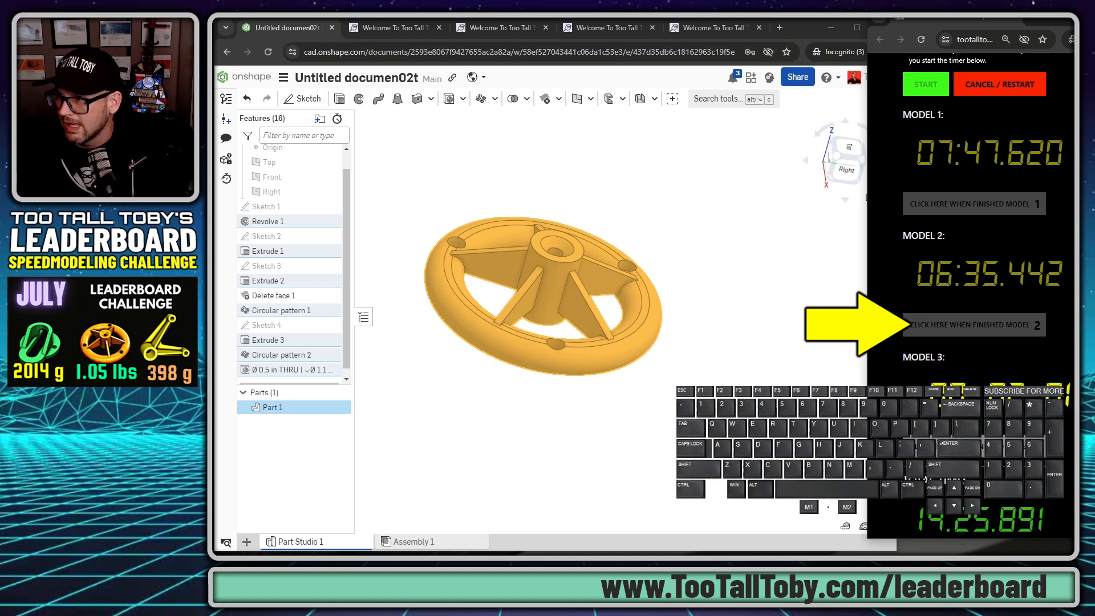
Return to the documents list and create a new public document named 03.
left_click(283, 78)
left_click(312, 246)
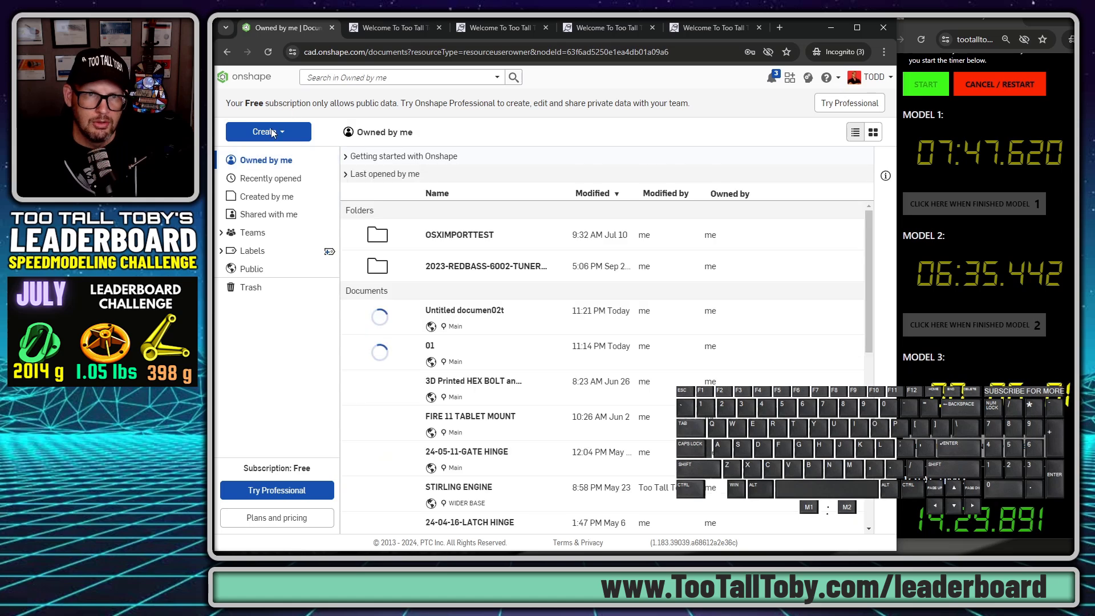
left_click(271, 131)
left_click(268, 152)
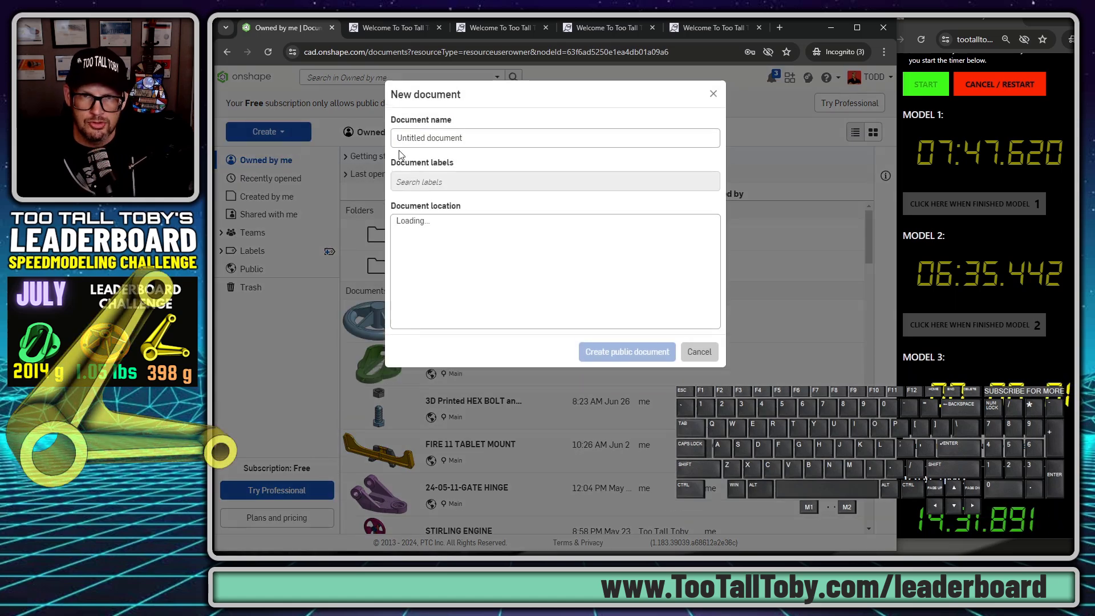
type("03")
key("Return")
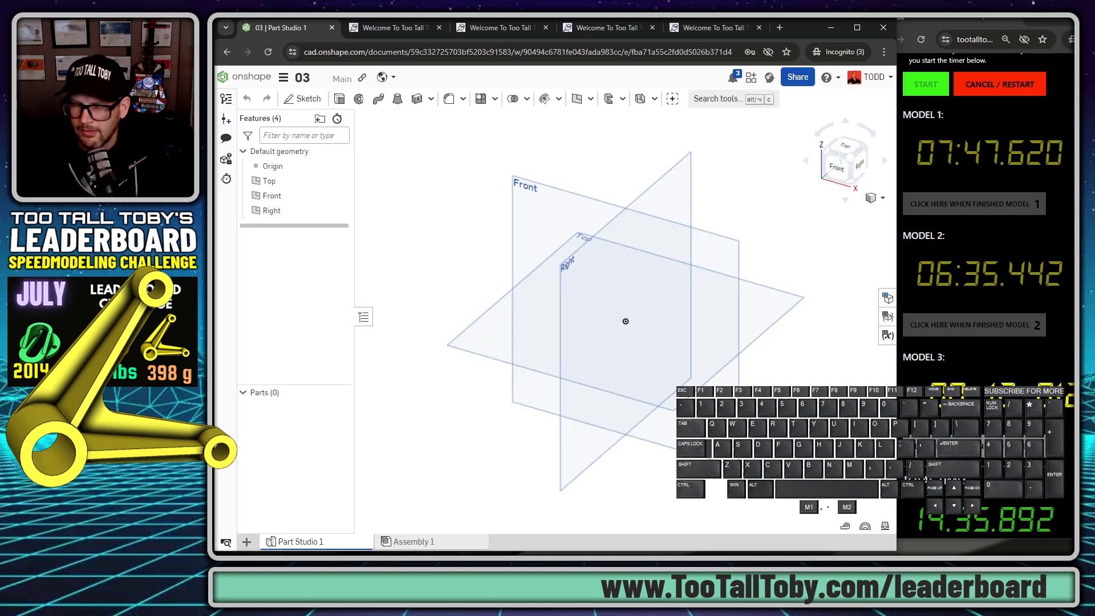
Start a sketch on the Top plane and draw a horizontal 127 mm construction line from the origin.
left_click(456, 342)
key("s")
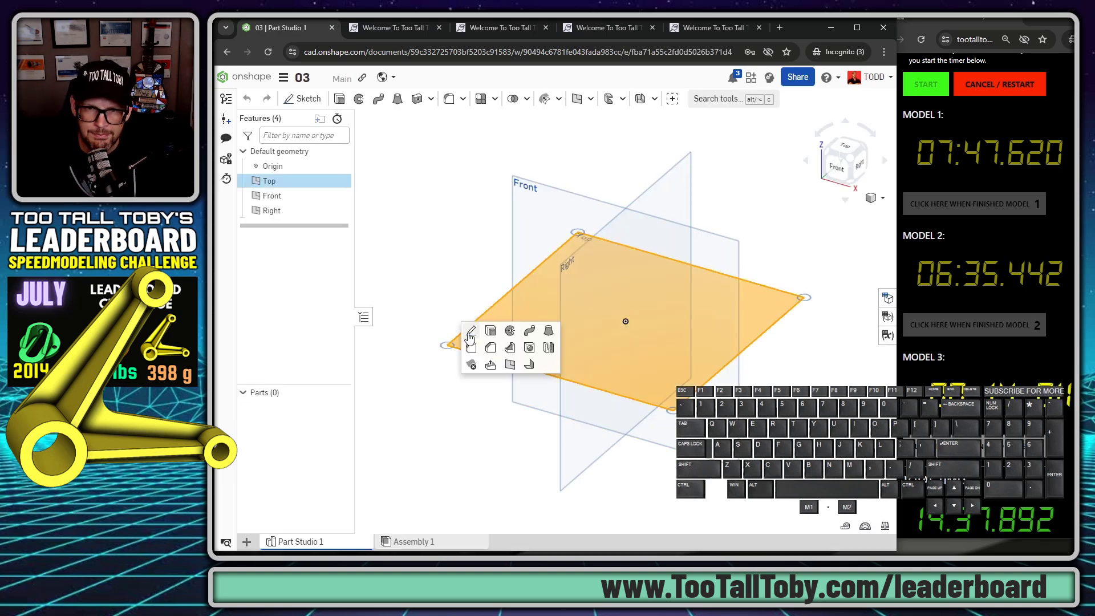
left_click(470, 338)
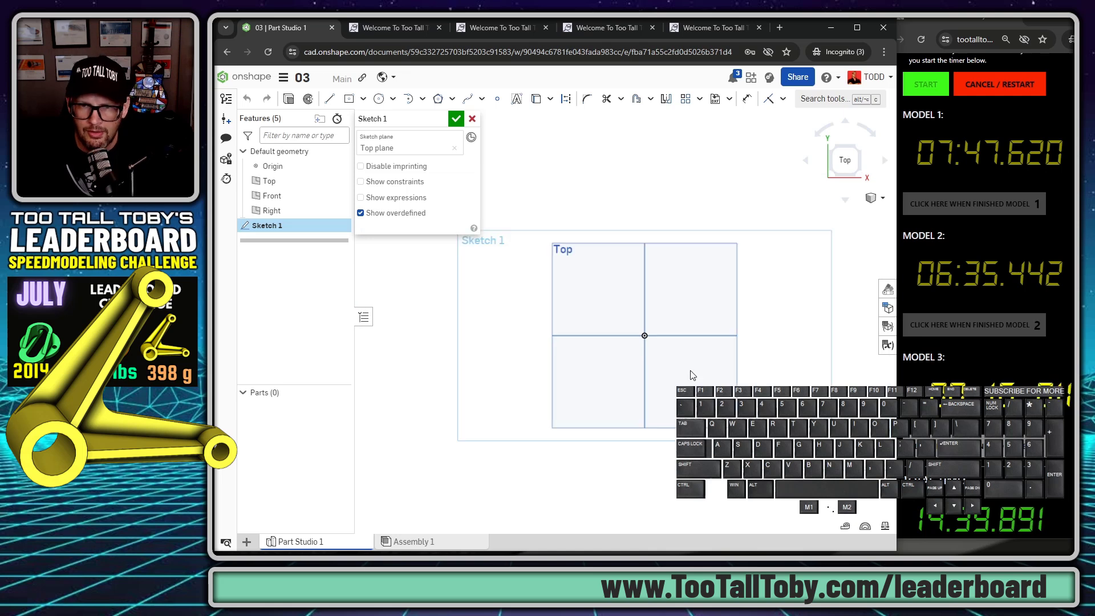
key("s")
left_click(673, 261)
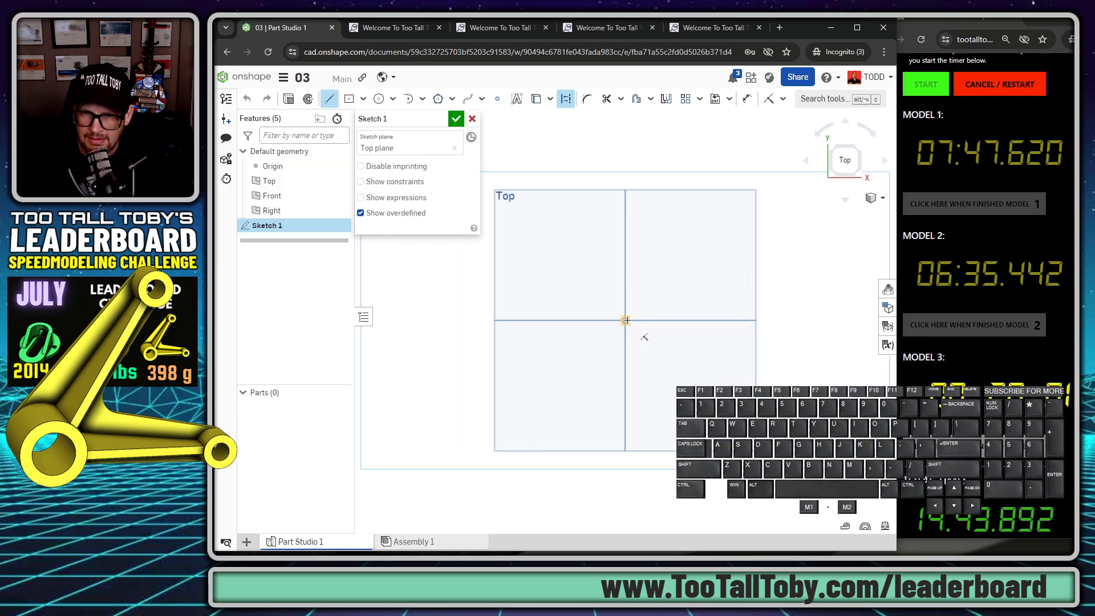
left_click(626, 320)
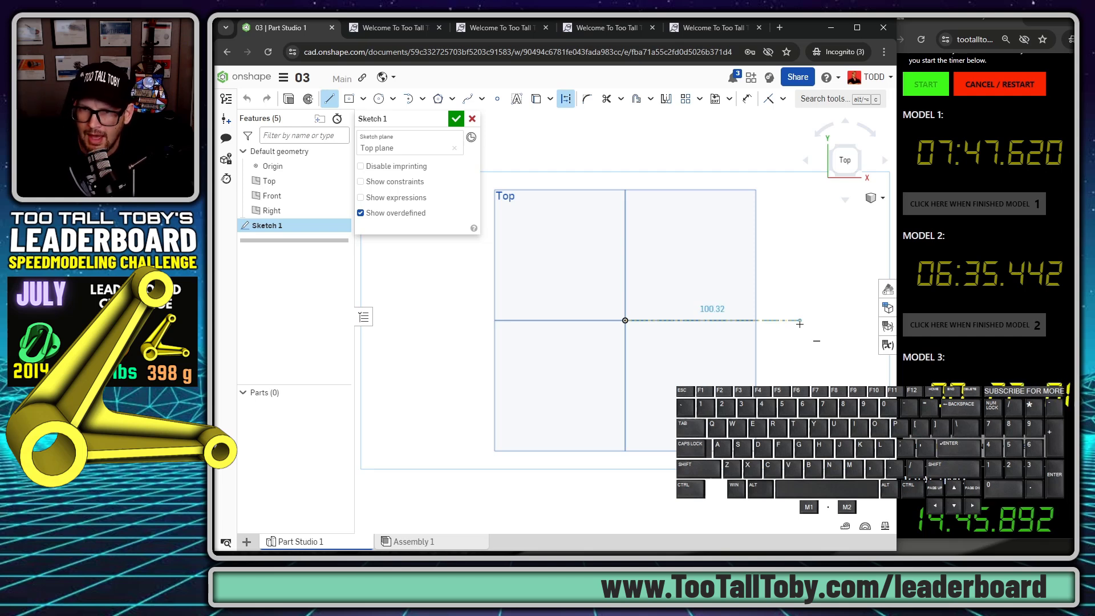
type("127")
key("Return")
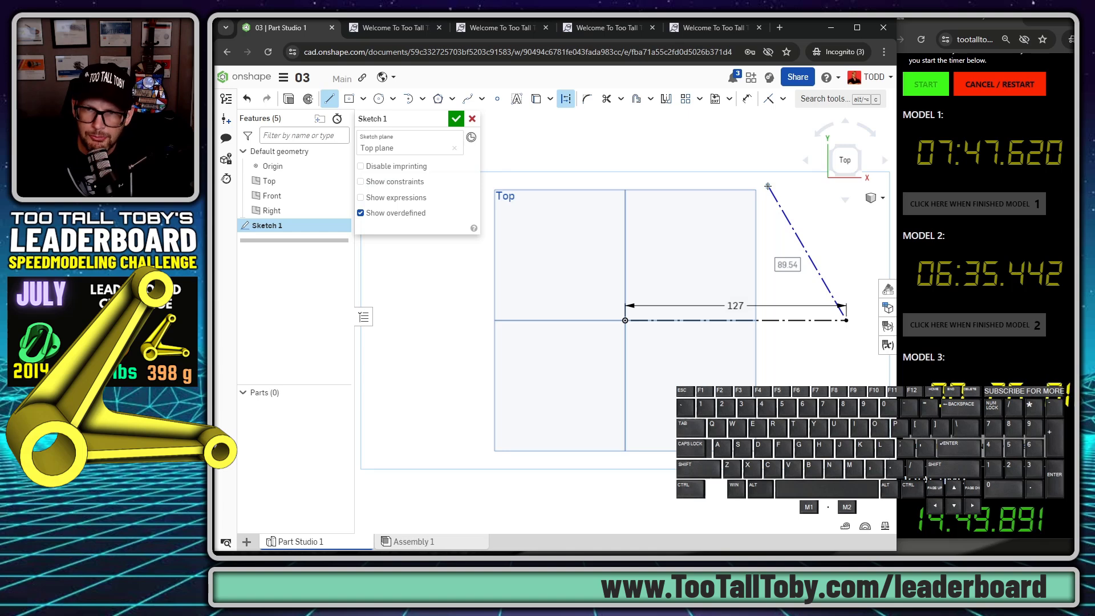
Close a construction triangle above the base line with two 127 mm sides and place the right side's dimension outside it.
type("127")
key("Return")
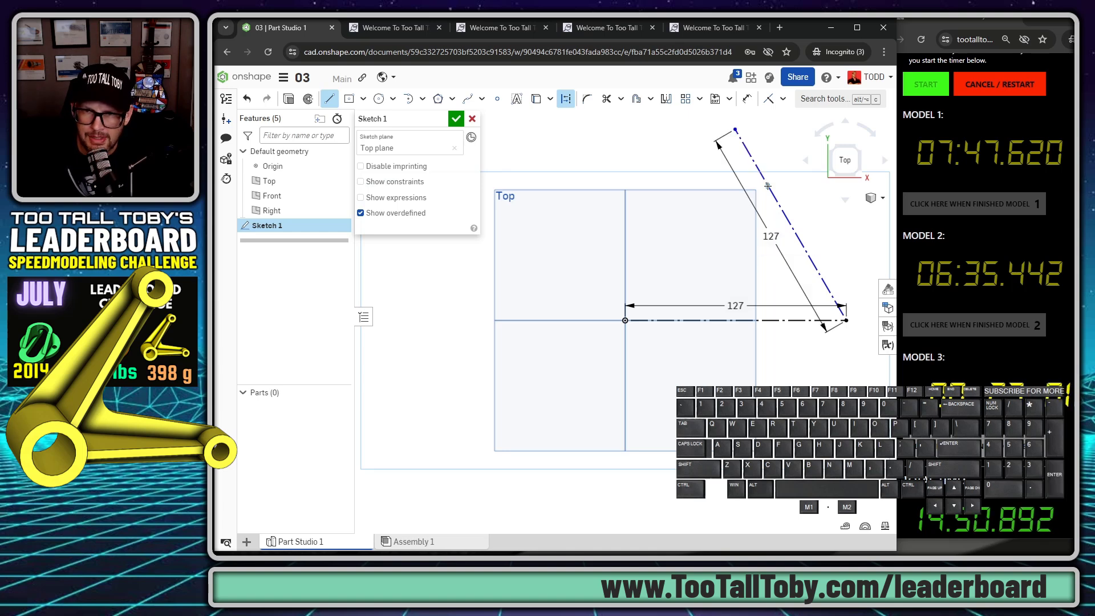
left_click(625, 320)
type("127")
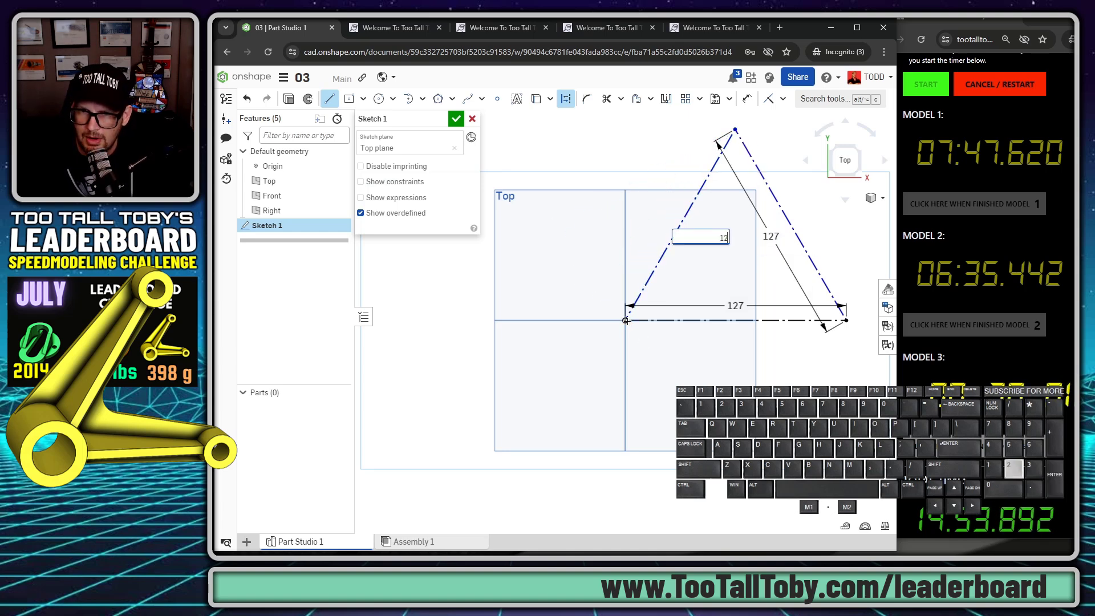
key("Return")
scroll(708, 314, "down", 3)
scroll(707, 314, "up", 2)
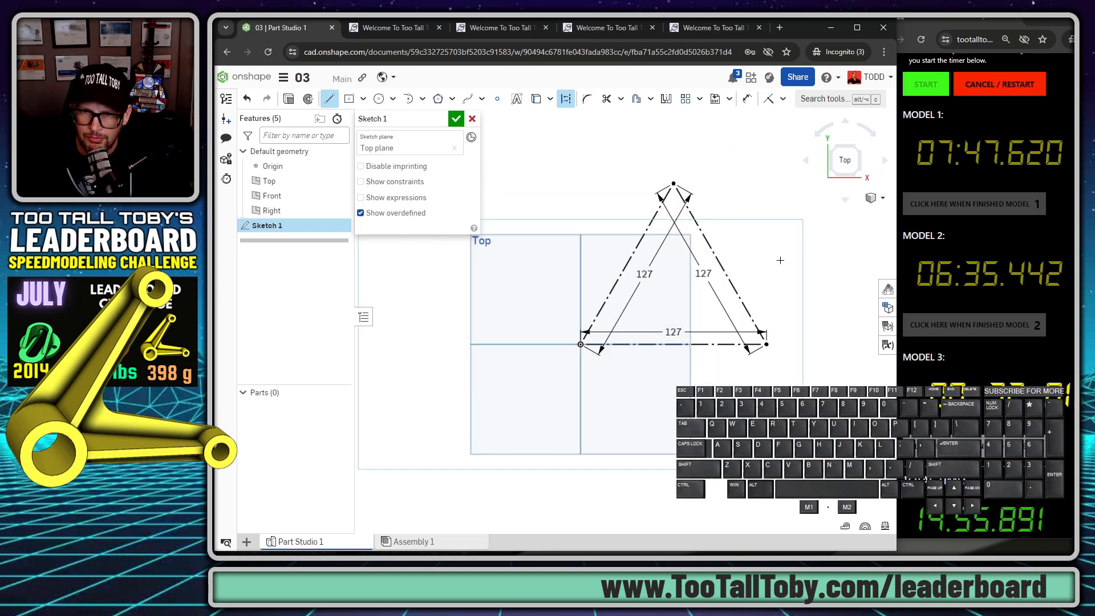
key("Escape")
left_click_drag(703, 275, 757, 233)
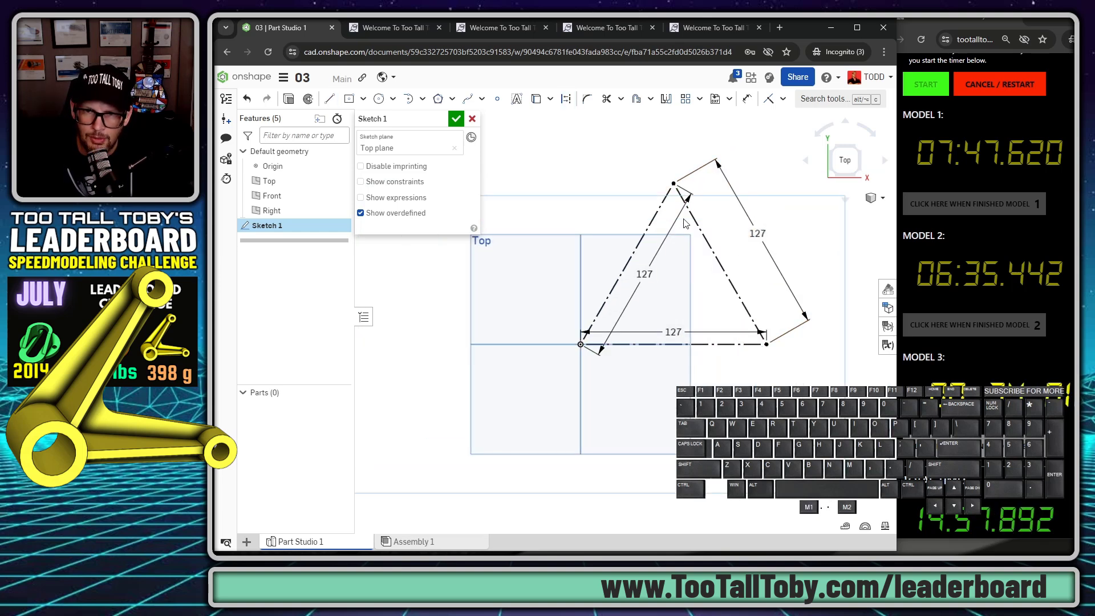
Add a driven angle dimension between the triangle's base and left side and place it outside the triangle.
key("s")
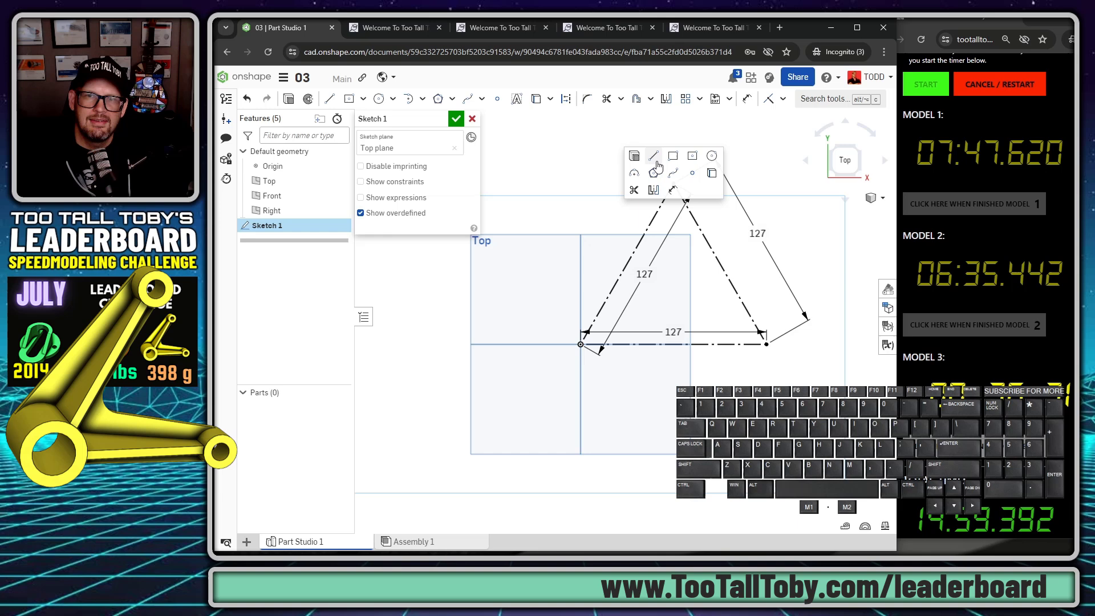
left_click(673, 190)
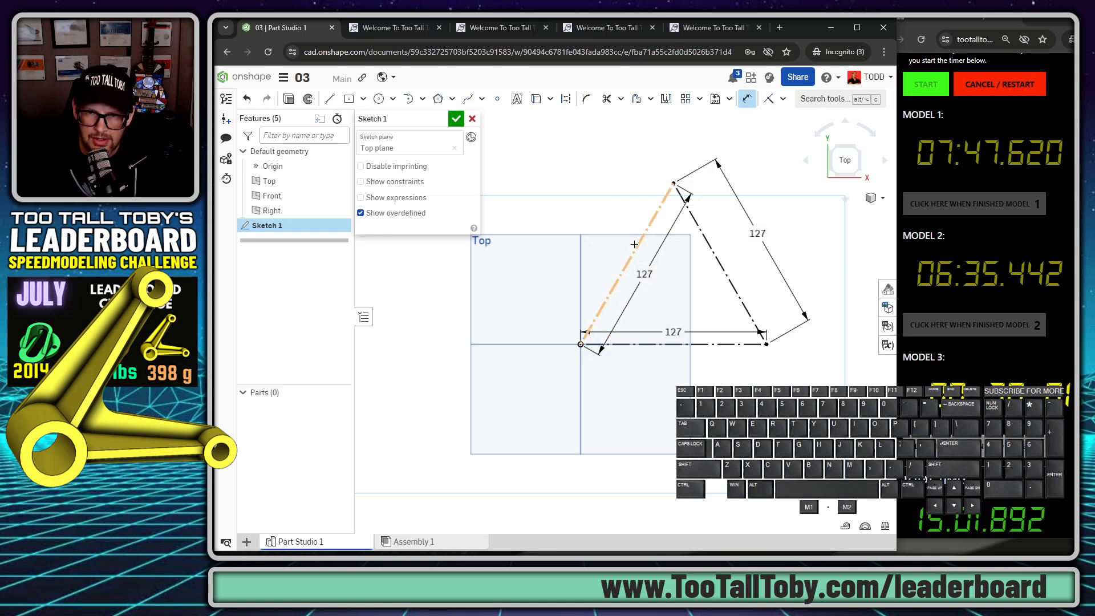
left_click(641, 247)
left_click(687, 343)
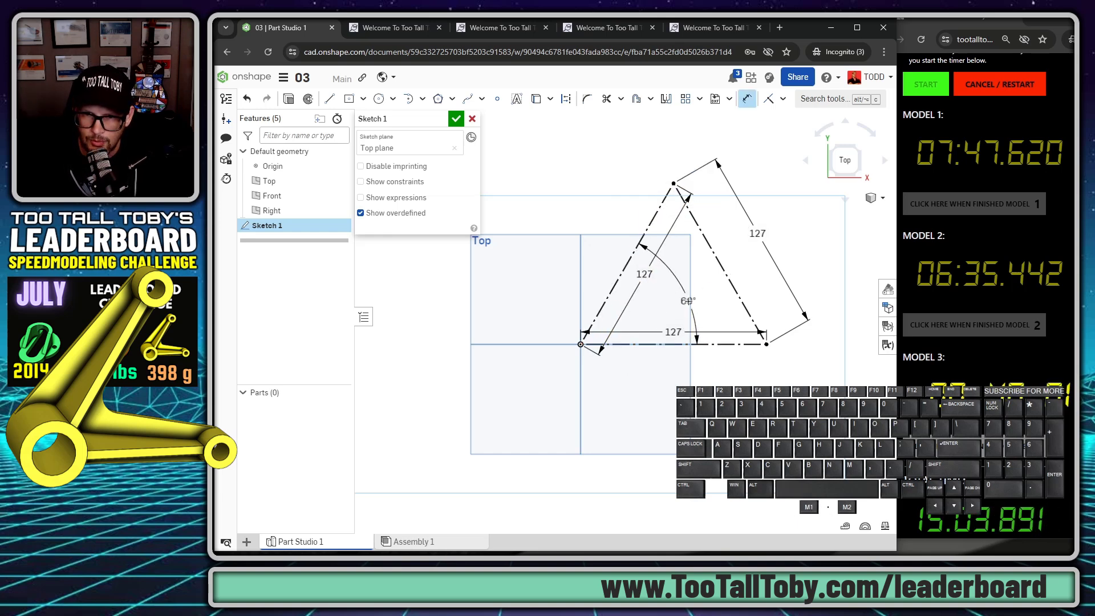
left_click(690, 302)
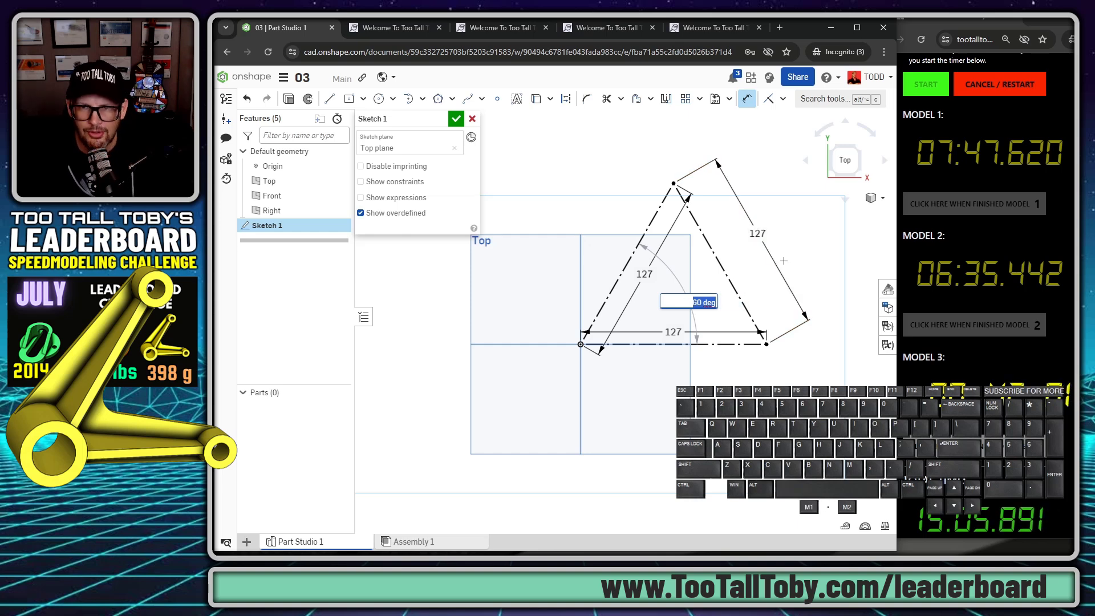
key("Return")
key("q")
left_click_drag(693, 302, 792, 229)
scroll(747, 280, "down", 1)
scroll(755, 315, "up", 1)
Draw two concentric circles at the origin with diameters of 45 mm and 29 mm.
key("s")
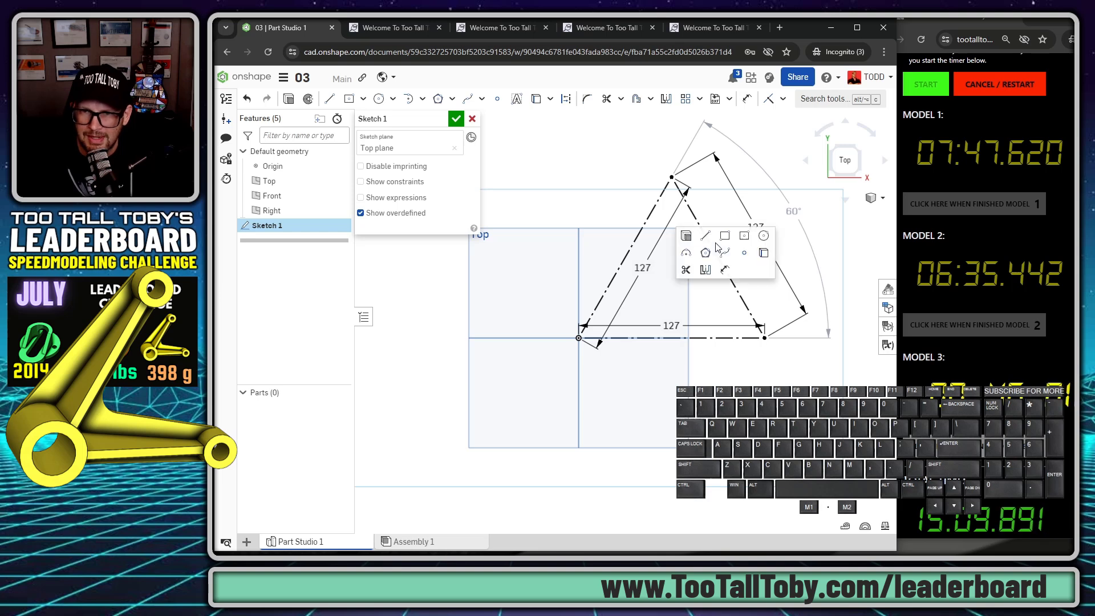
left_click(764, 240)
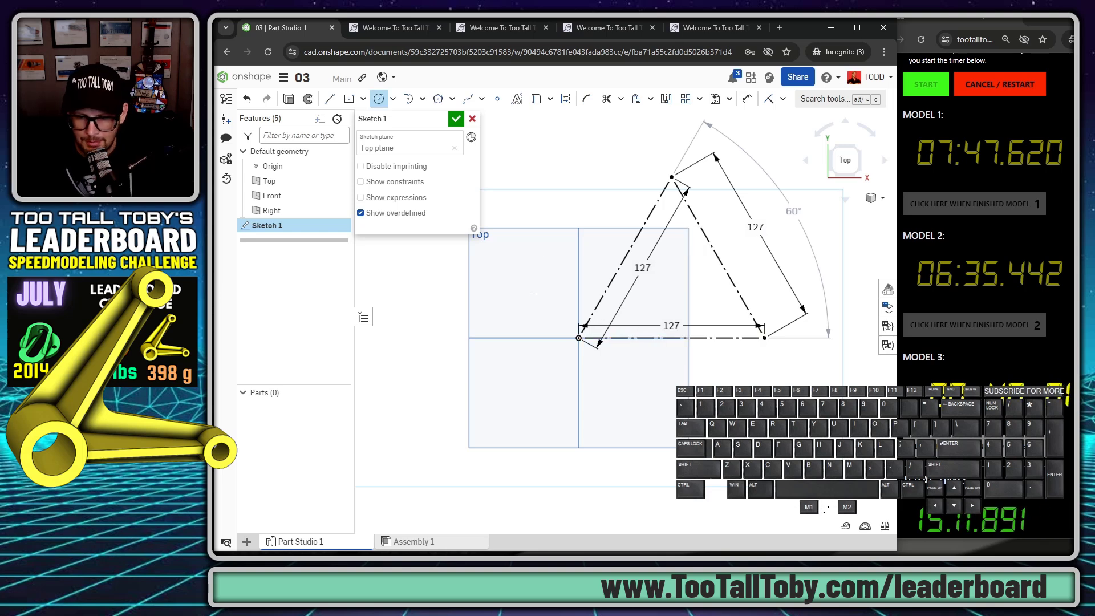
left_click(575, 338)
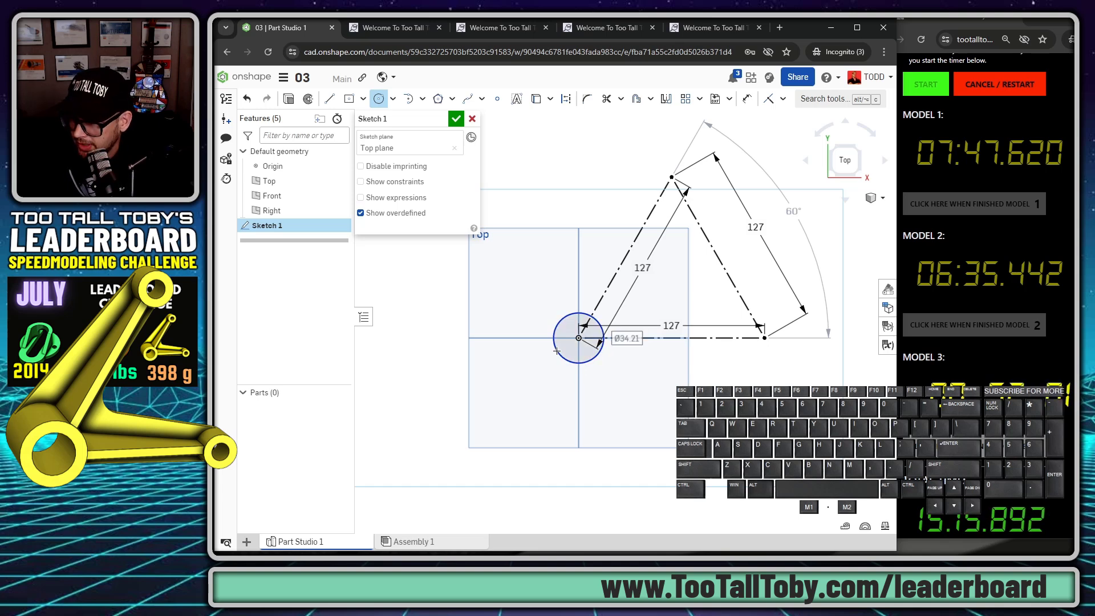
type("45")
key("Return")
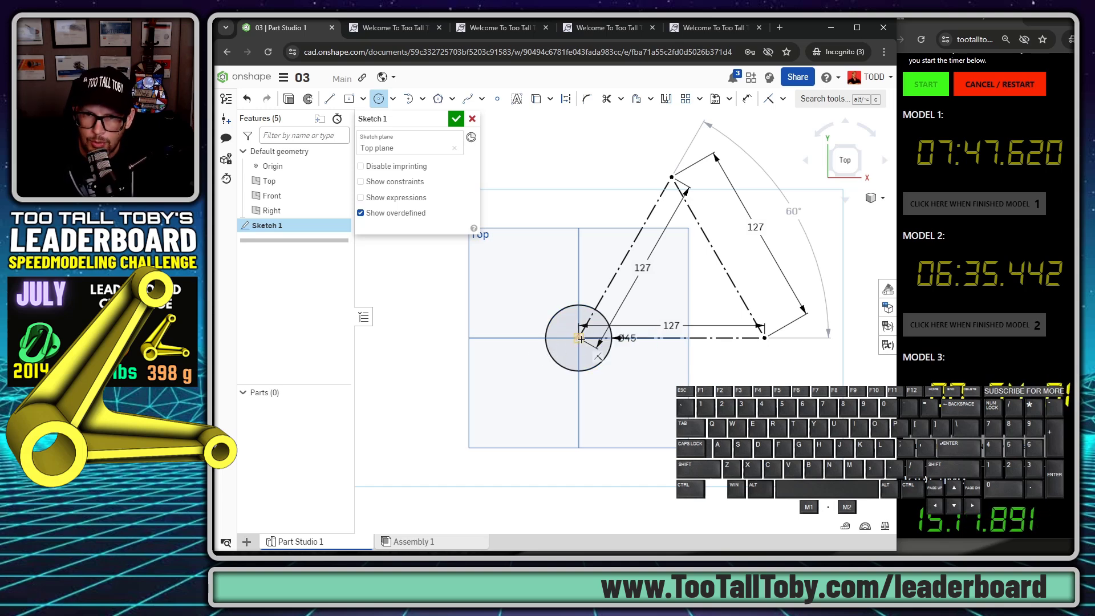
left_click(578, 338)
type("2")
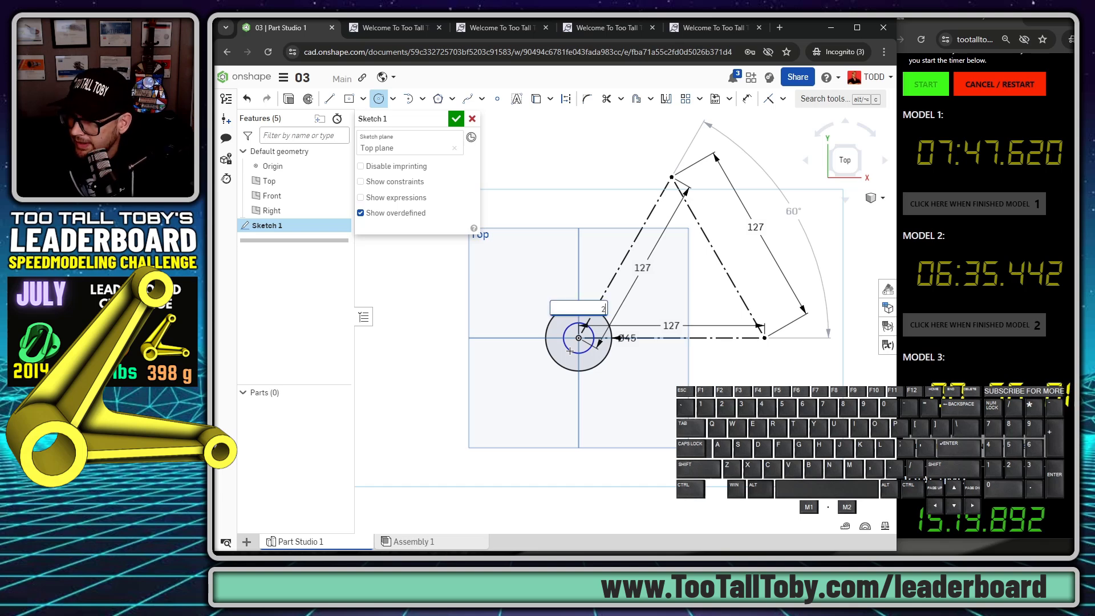
type("9")
key("Return")
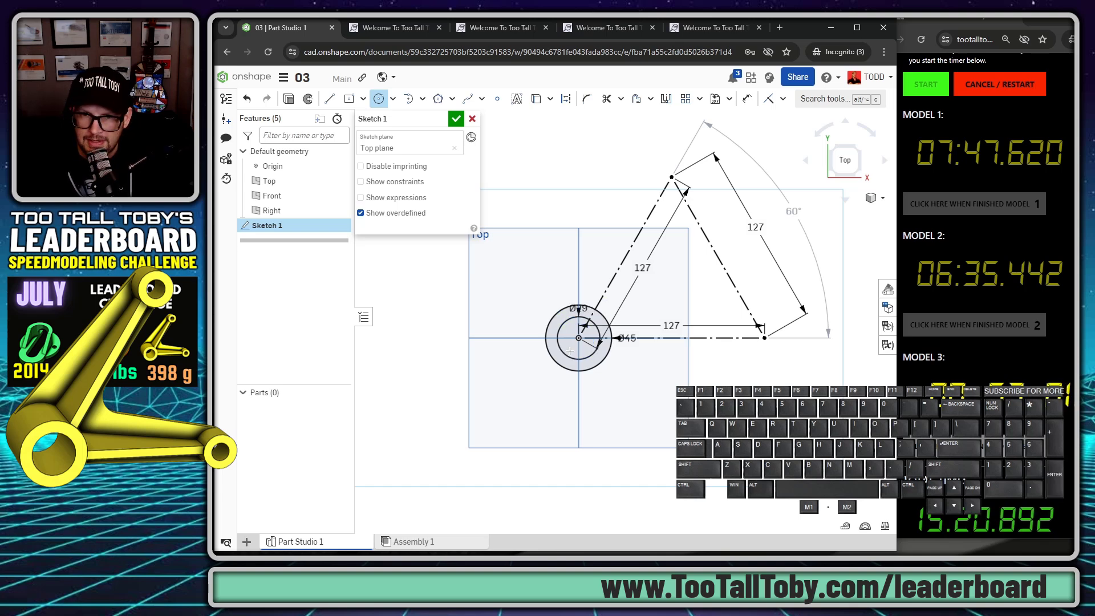
Draw concentric circles of 25 mm and 13 mm diameter at the right end of the triangle's base.
left_click(764, 338)
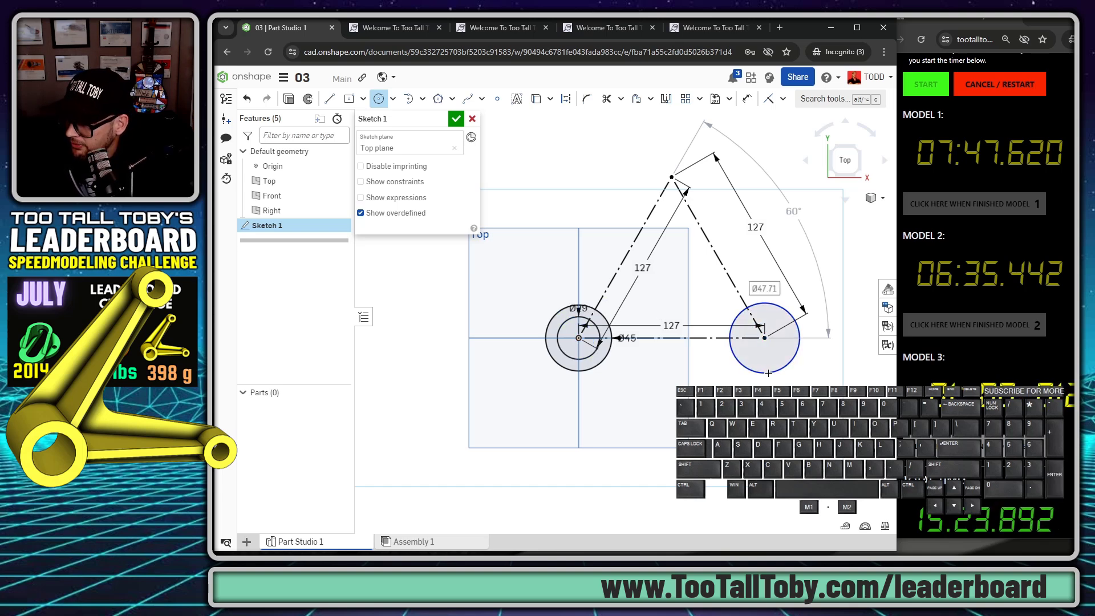
type("25")
key("Return")
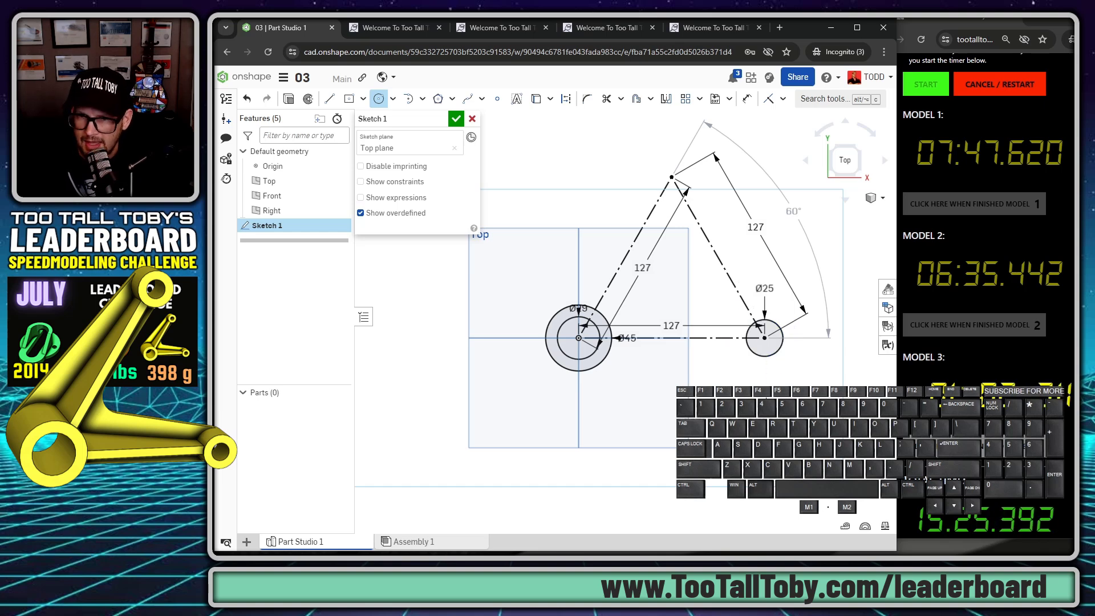
left_click(765, 338)
type("13")
key("Return")
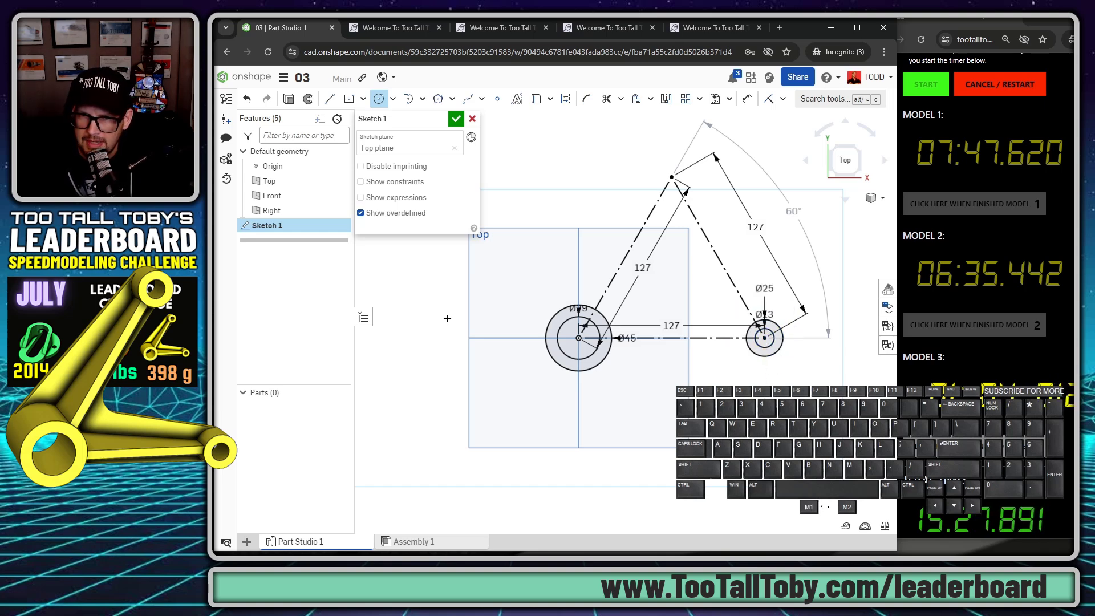
Draw concentric circles of 25 mm and 13 mm diameter at the triangle's apex.
left_click(671, 178)
type("25")
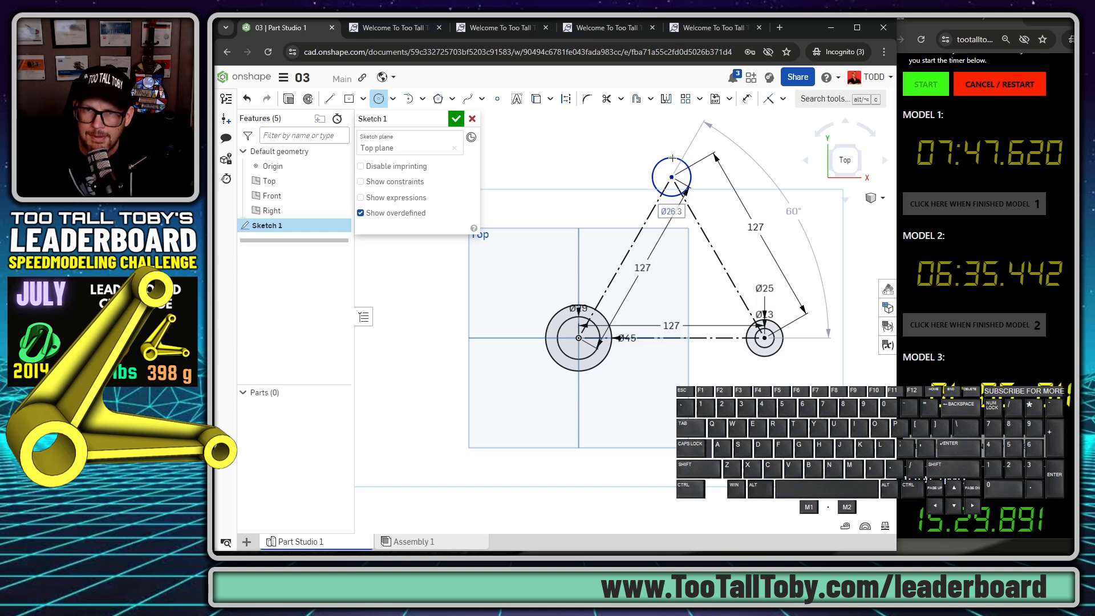
key("Return")
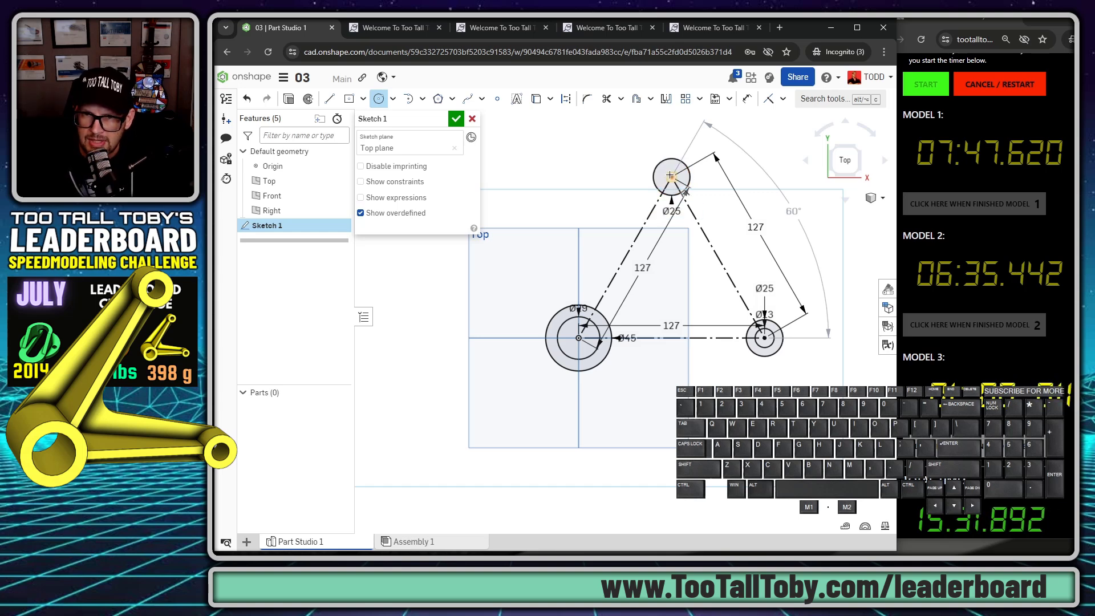
left_click(671, 178)
type("1")
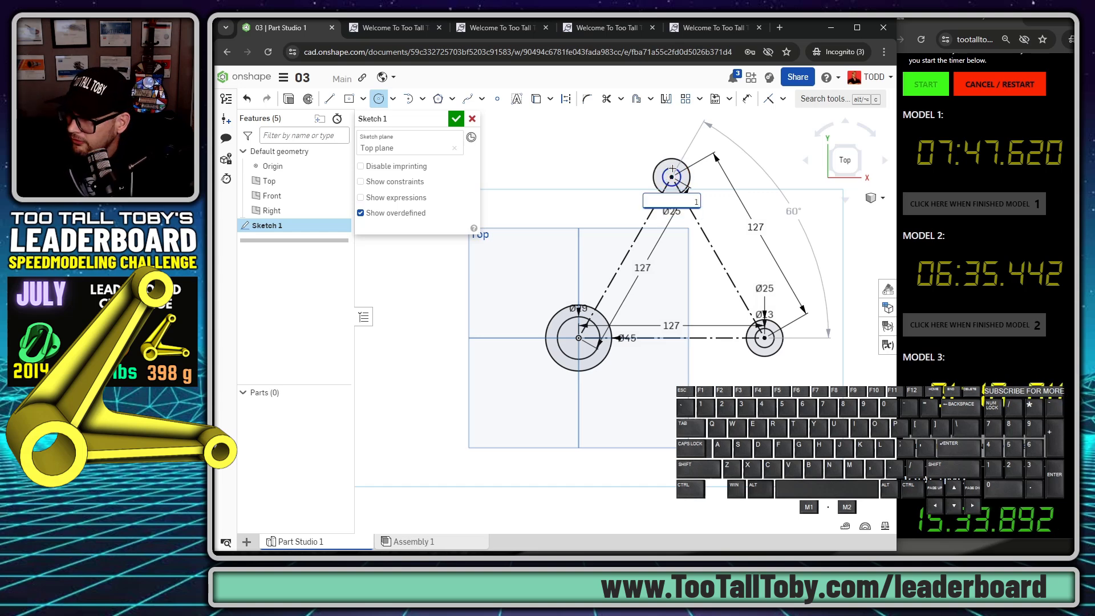
type("3")
key("Return")
Draw an outer line along each arm between the outer circles, plus two inner lines meeting at a point between the arms.
scroll(668, 179, "up", 2)
mouse_move(710, 220)
middle_mouse_down("ctrl")
mouse_move(639, 166)
mouse_move(641, 217)
middle_mouse_up("ctrl")
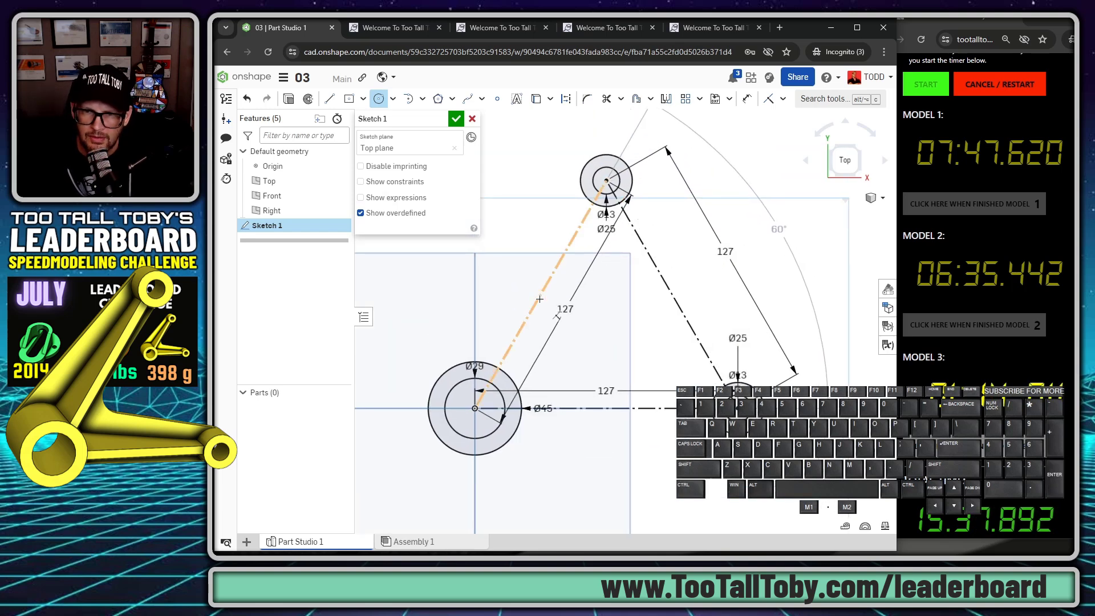
right_click(547, 181)
left_click(550, 187)
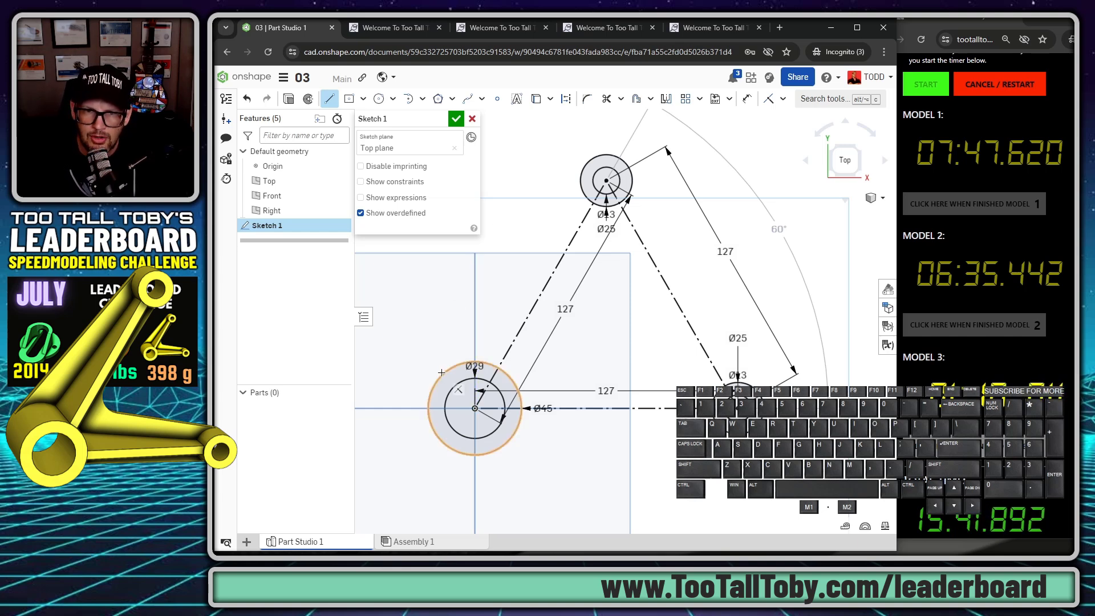
mouse_move(445, 371)
left_mouse_down()
mouse_move(599, 183)
mouse_move(584, 166)
mouse_move(629, 190)
mouse_move(519, 384)
mouse_move(531, 350)
mouse_move(747, 373)
mouse_move(746, 384)
left_mouse_up()
left_click_drag(741, 434, 740, 434)
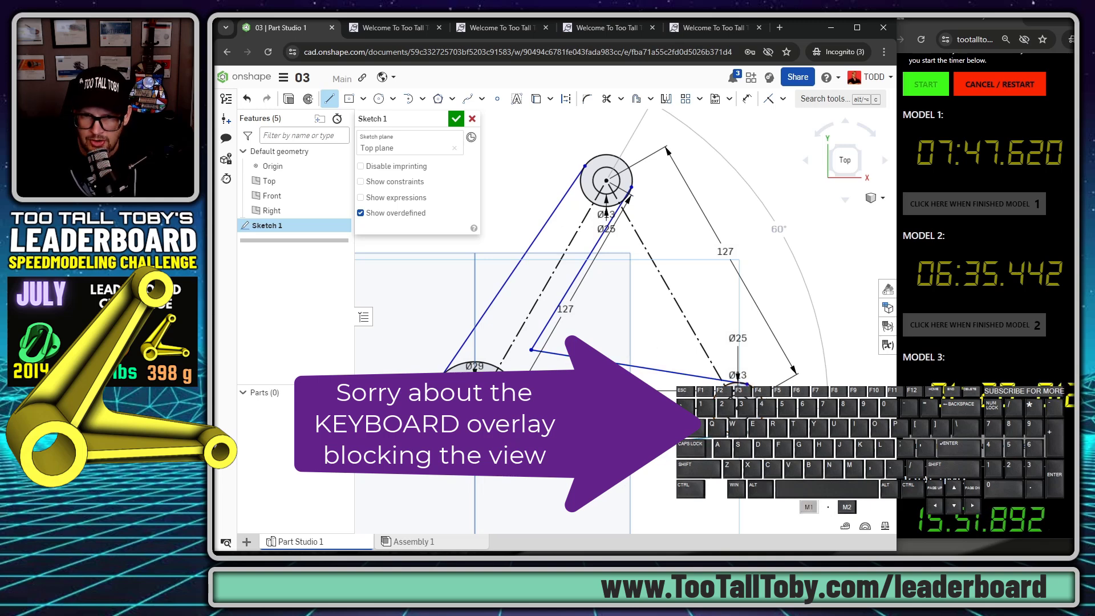
left_click_drag(486, 454, 486, 453)
key("Escape")
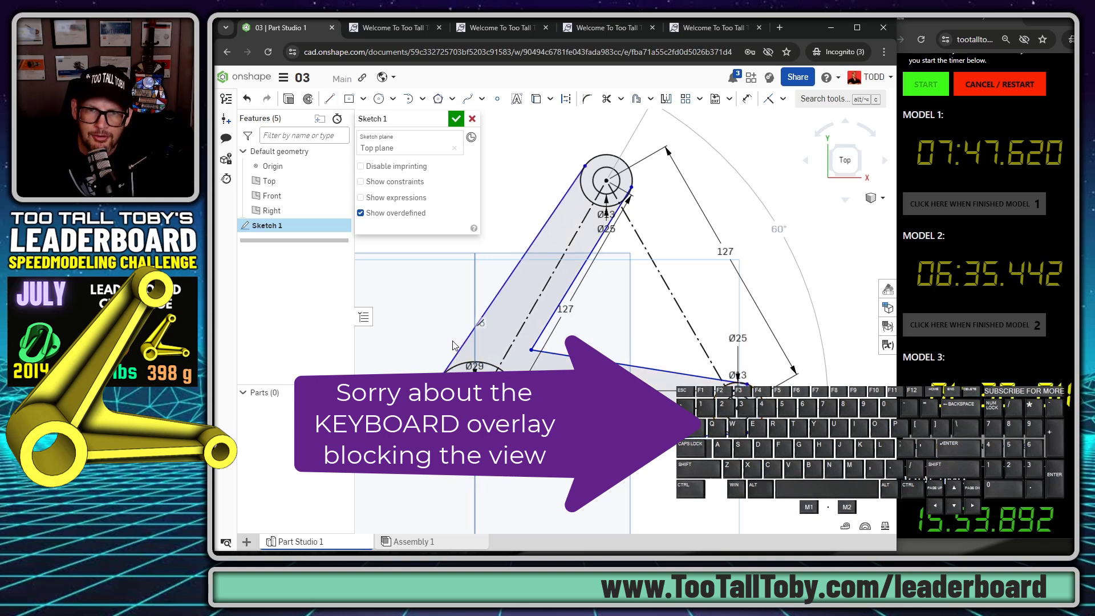
Make the upper arm's outer line tangent to the 45 mm circle and the apex's 25 mm circle.
left_click_drag(452, 340, 435, 378)
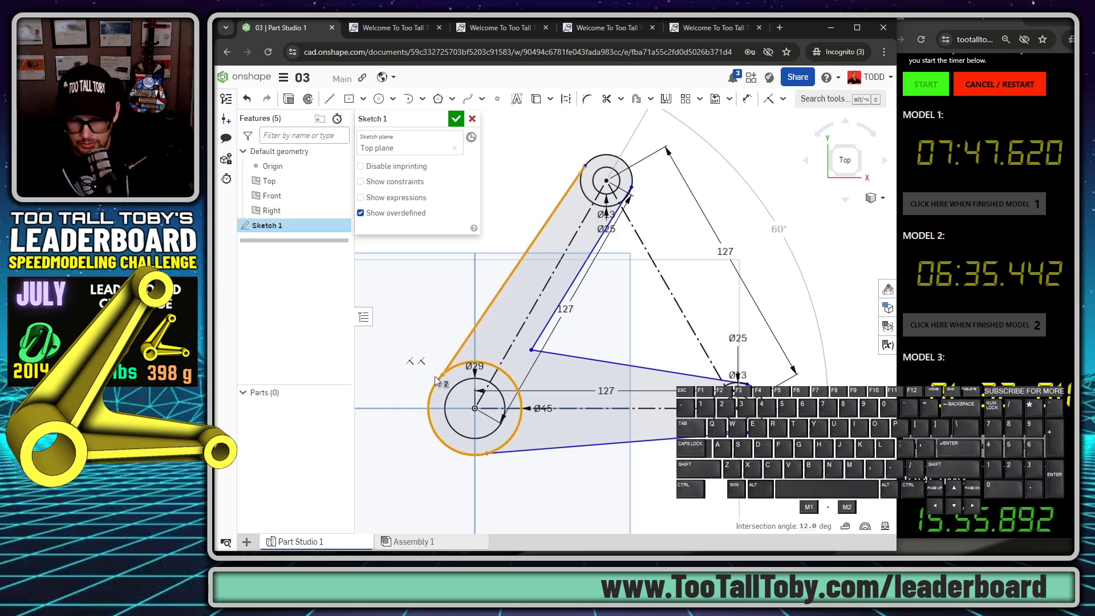
key("Escape")
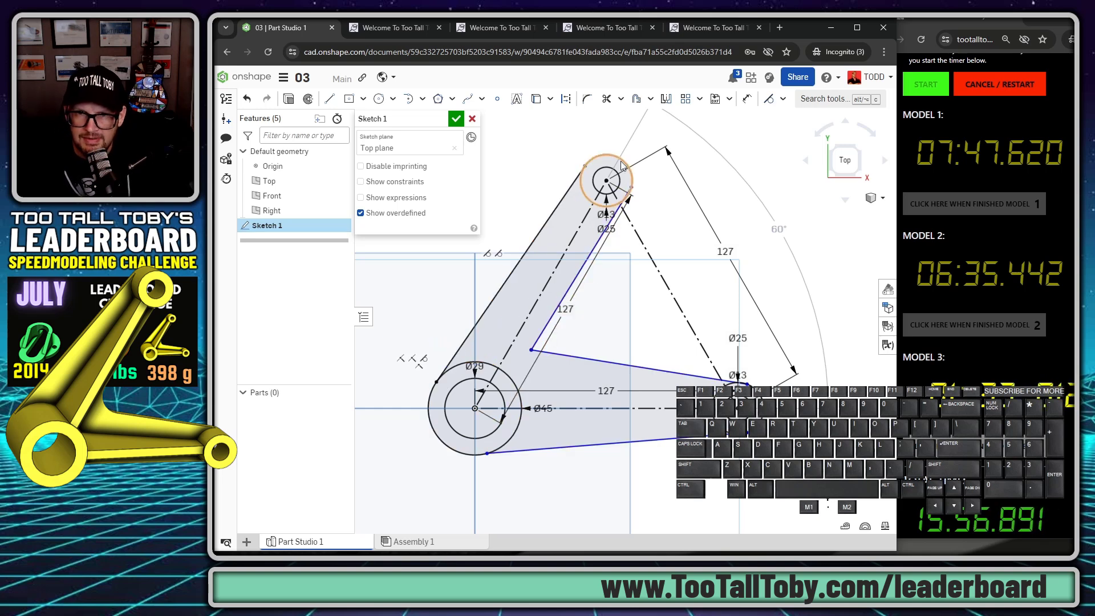
left_click(591, 157)
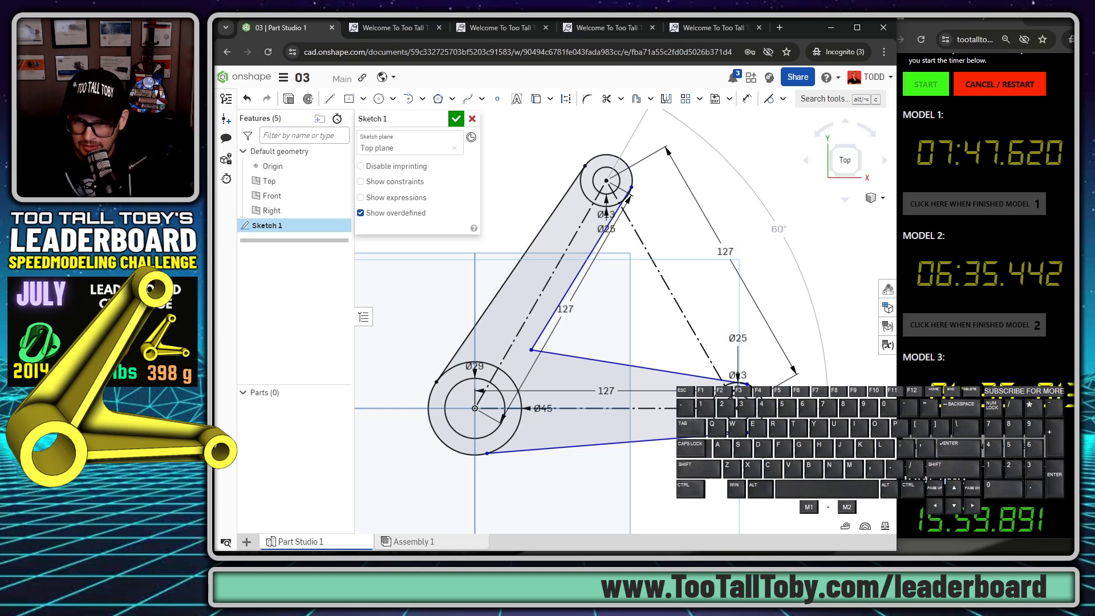
Make the lower arm's outer line tangent to the right 25 mm circle and the 45 mm circle.
left_click(742, 436)
left_click(742, 434)
key("t")
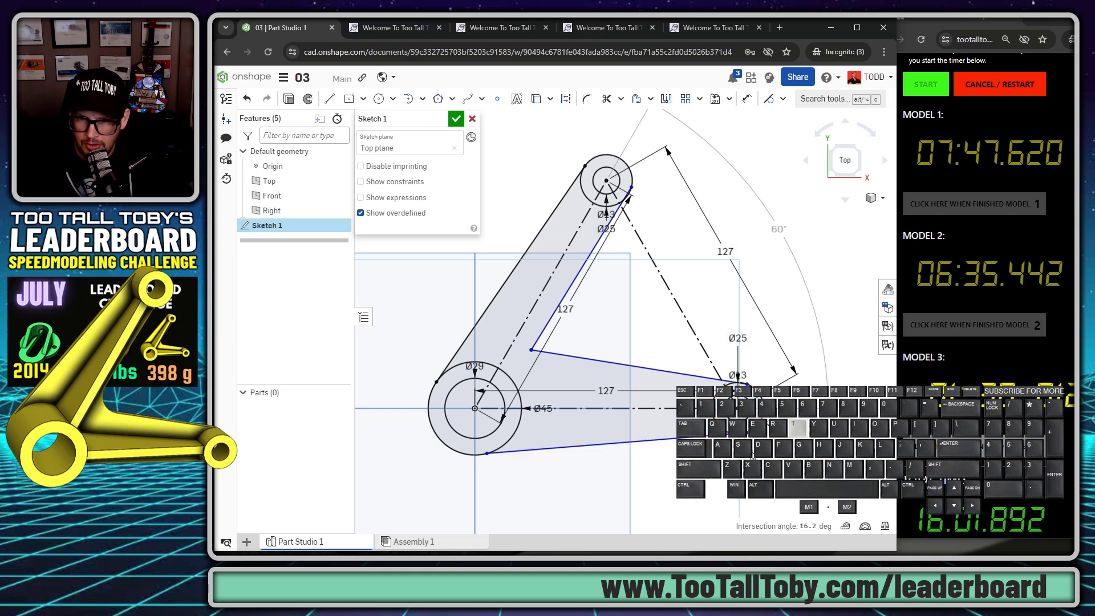
left_click(491, 453)
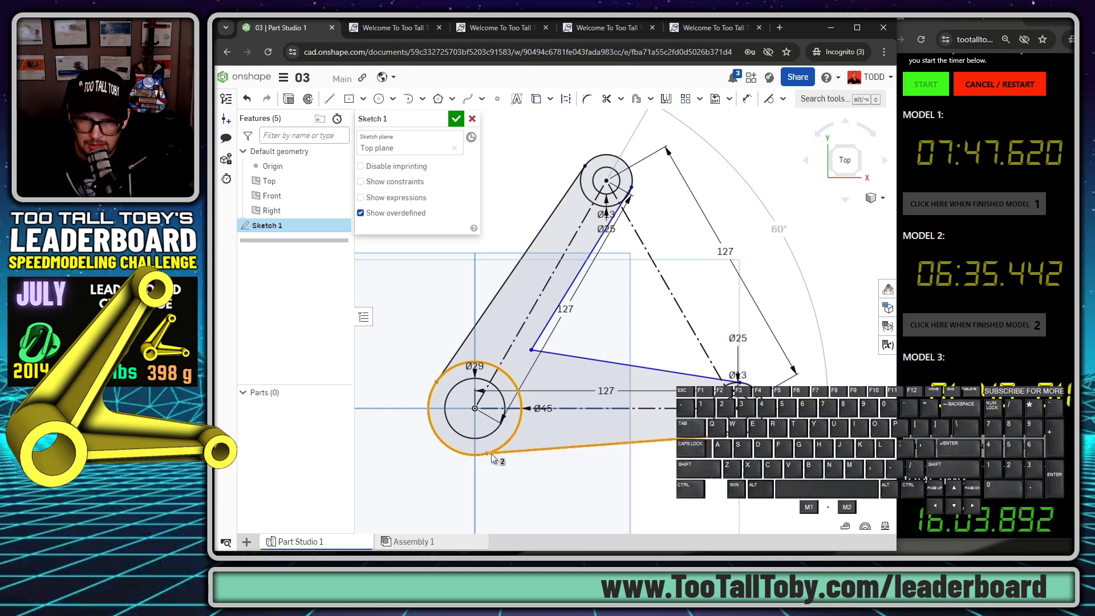
key("t")
scroll(739, 407, "up", 5)
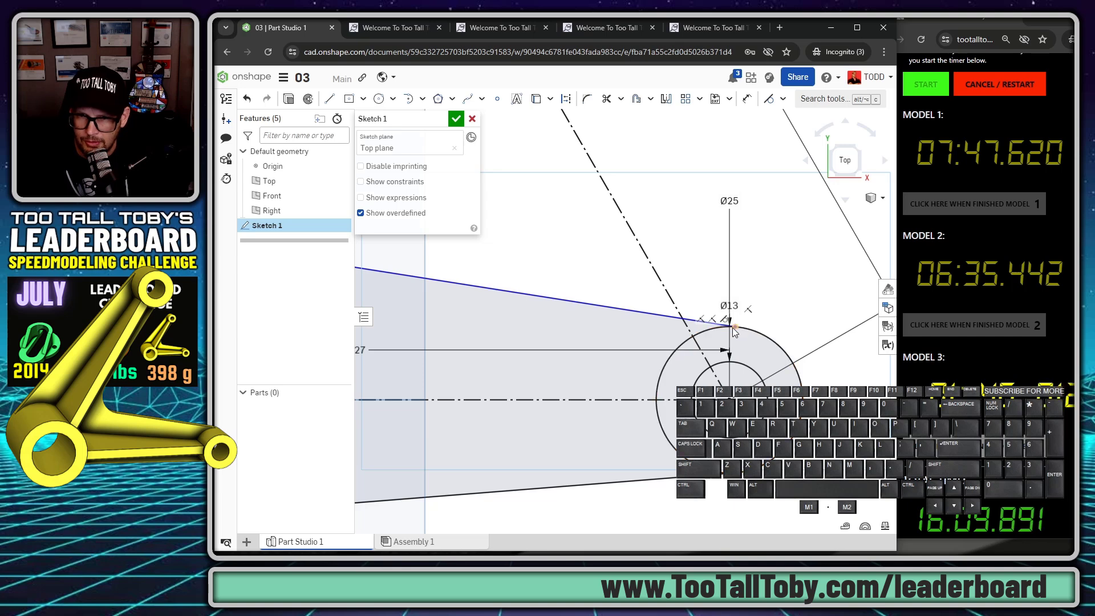
Make the two inner lines tangent to the 25 mm circles at the ends of their arms.
left_click_drag(734, 327, 763, 326)
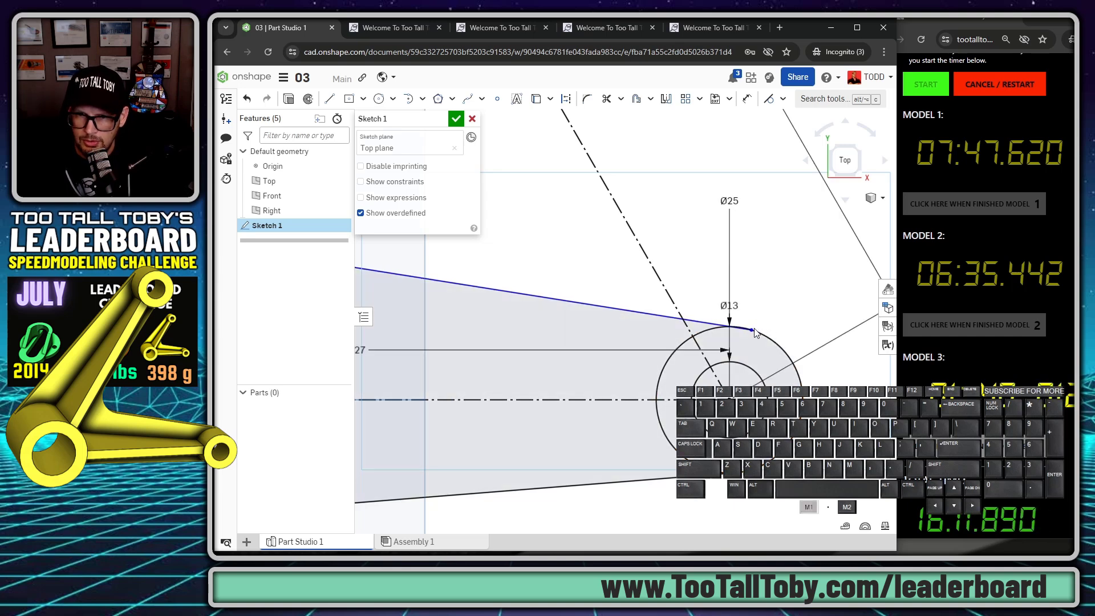
key("f")
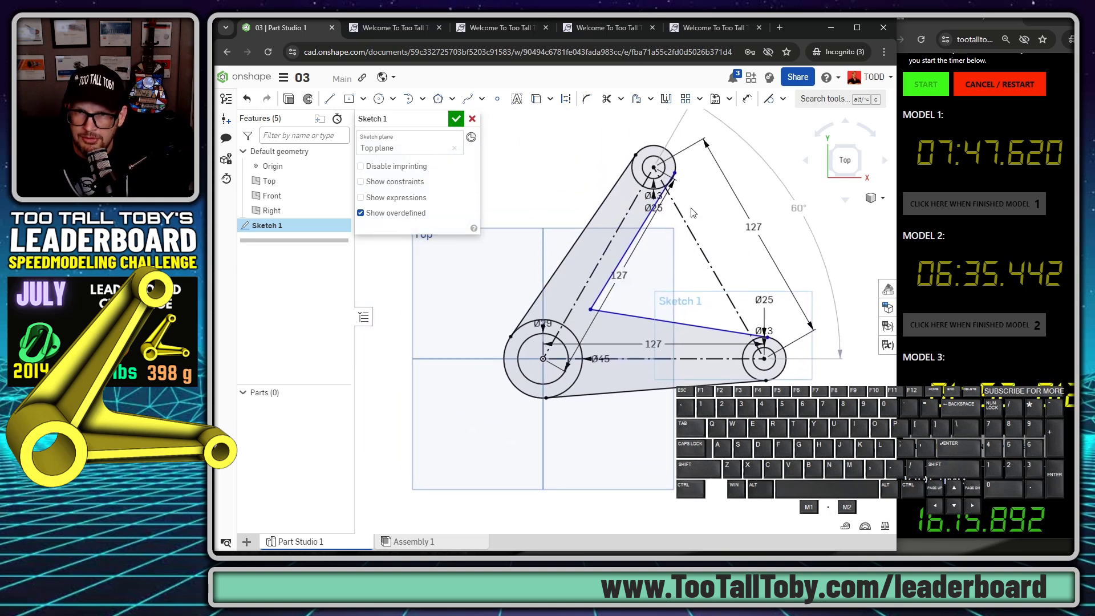
scroll(692, 208, "up", 3)
scroll(694, 204, "up", 2)
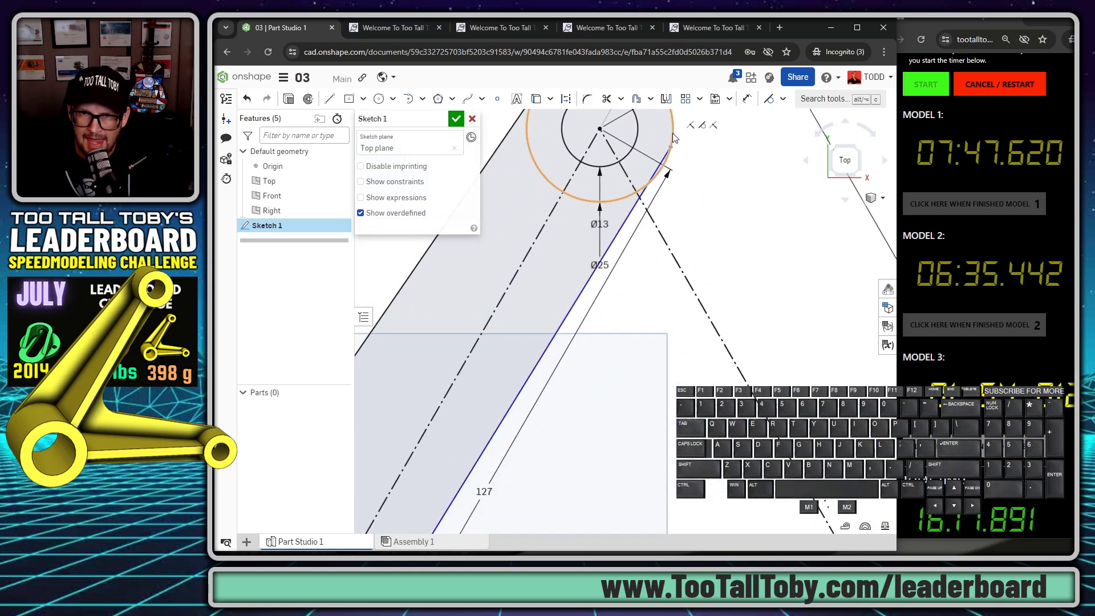
left_click(667, 154)
left_click(671, 149)
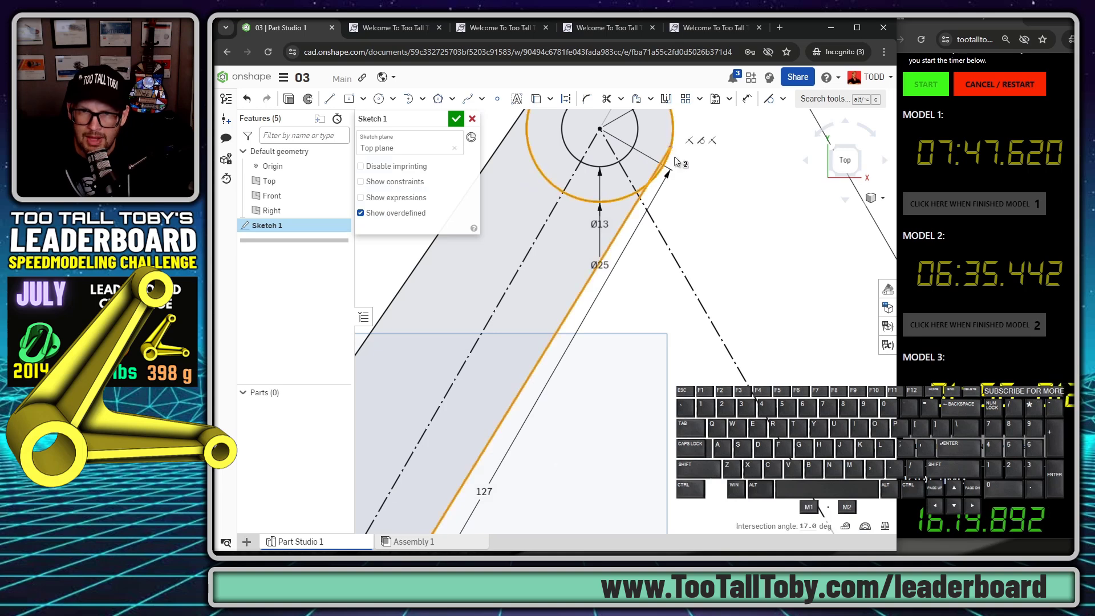
key("t")
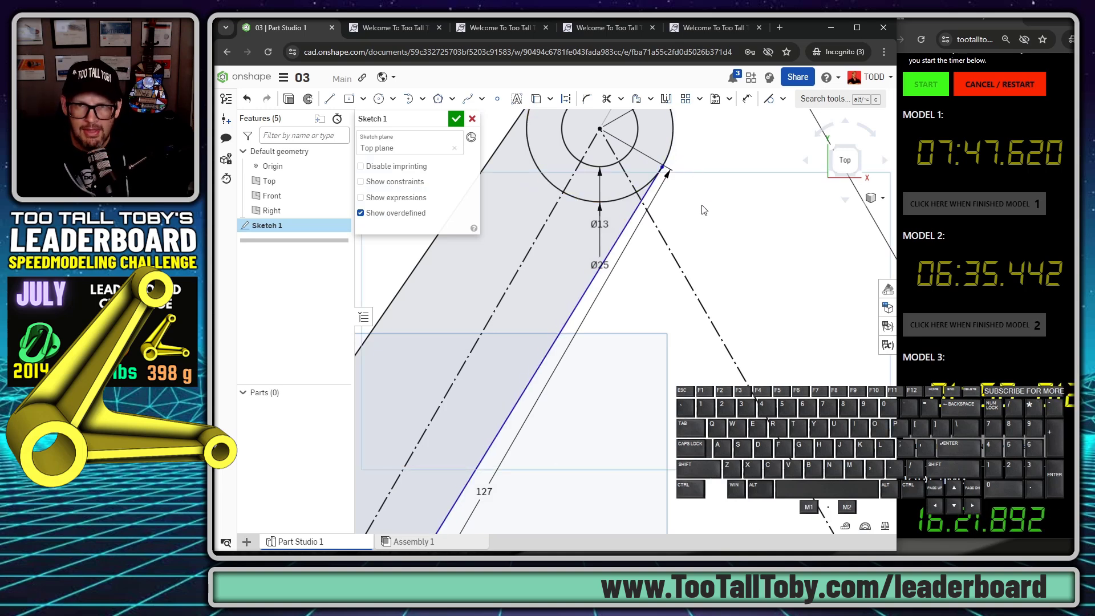
Examine the end of the lower arm's inner line on the right 25 mm circle.
scroll(698, 211, "down", 3)
middle_click_drag(817, 467, 780, 370)
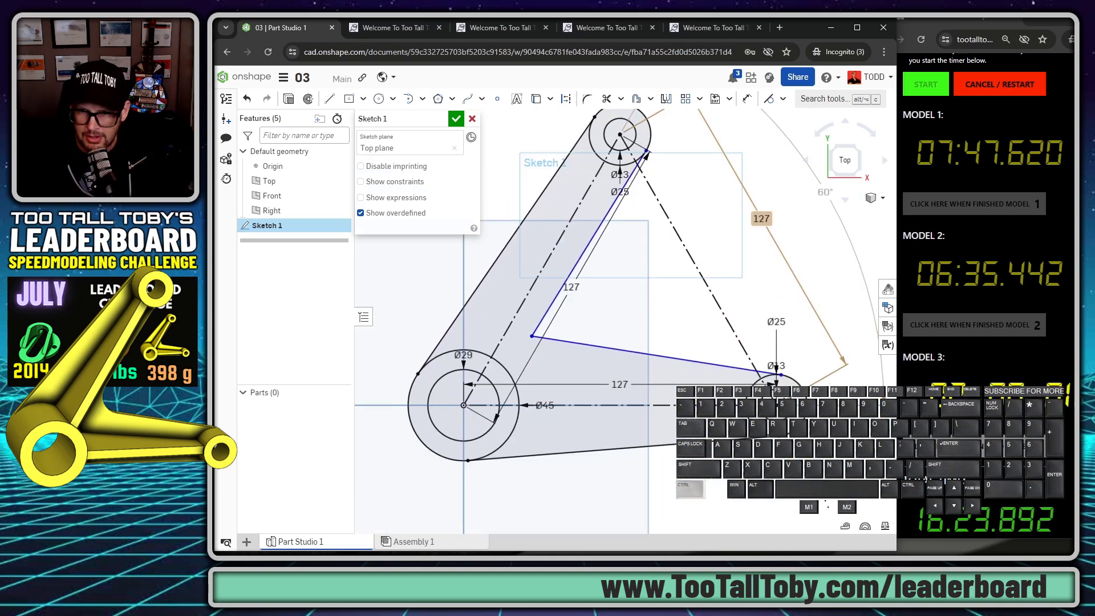
scroll(780, 370, "up", 5)
left_click(780, 371)
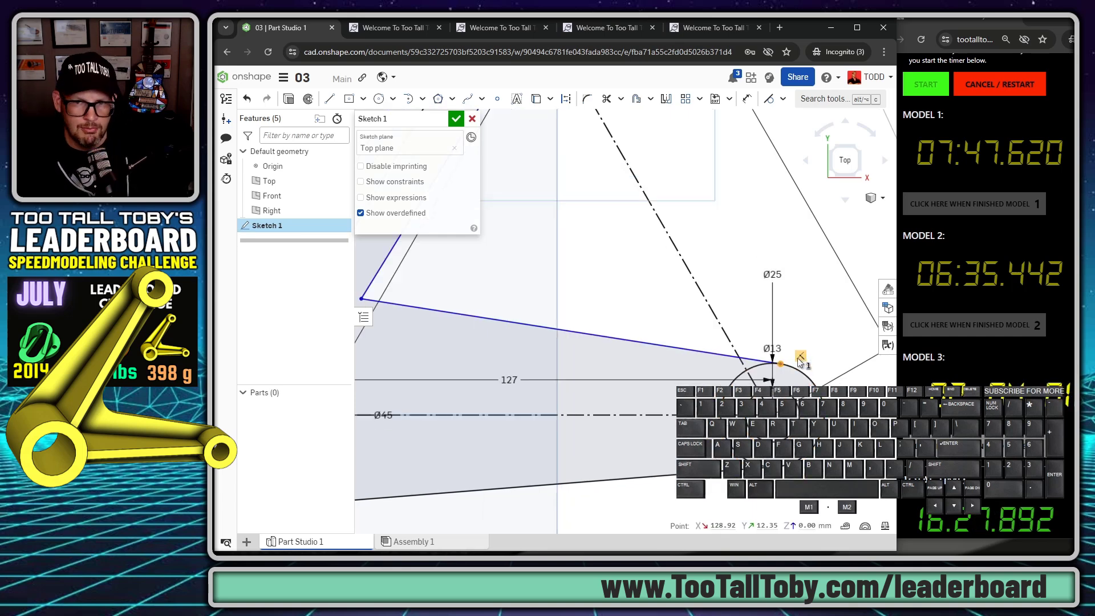
scroll(797, 359, "down", 3)
scroll(558, 314, "up", 4)
scroll(557, 313, "down", 3)
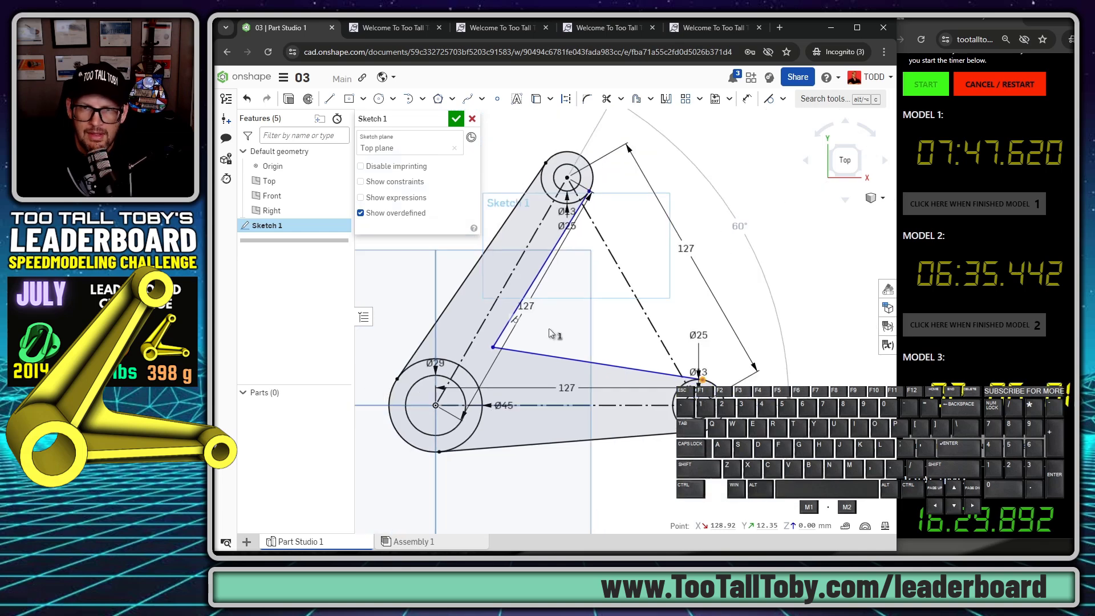
right_click(582, 334)
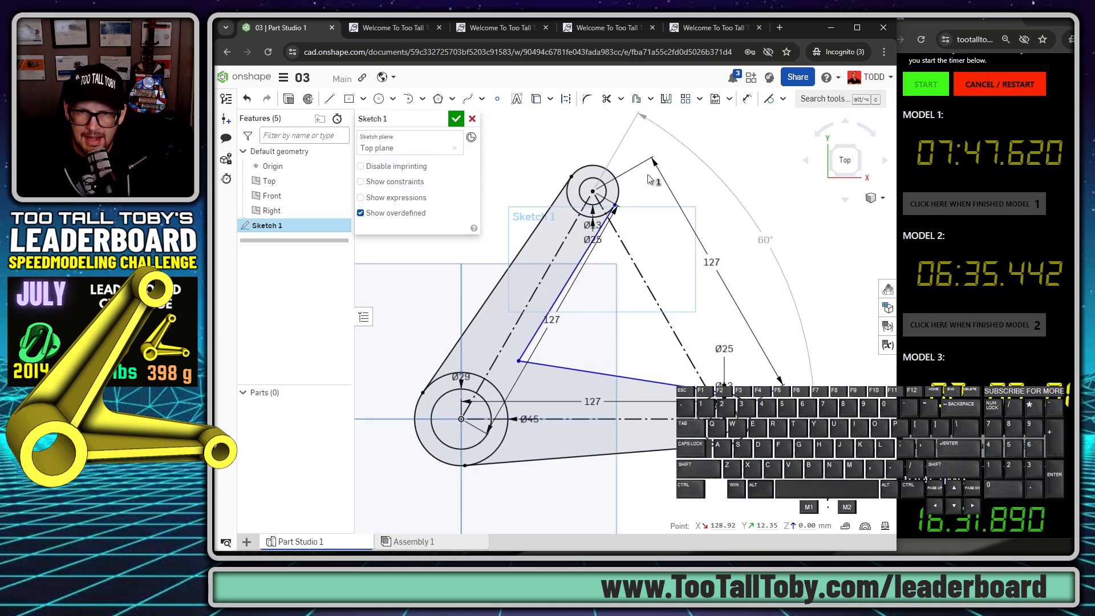
Add a 13 mm radius sketch fillet at the corner where the two inner lines meet.
left_click(586, 98)
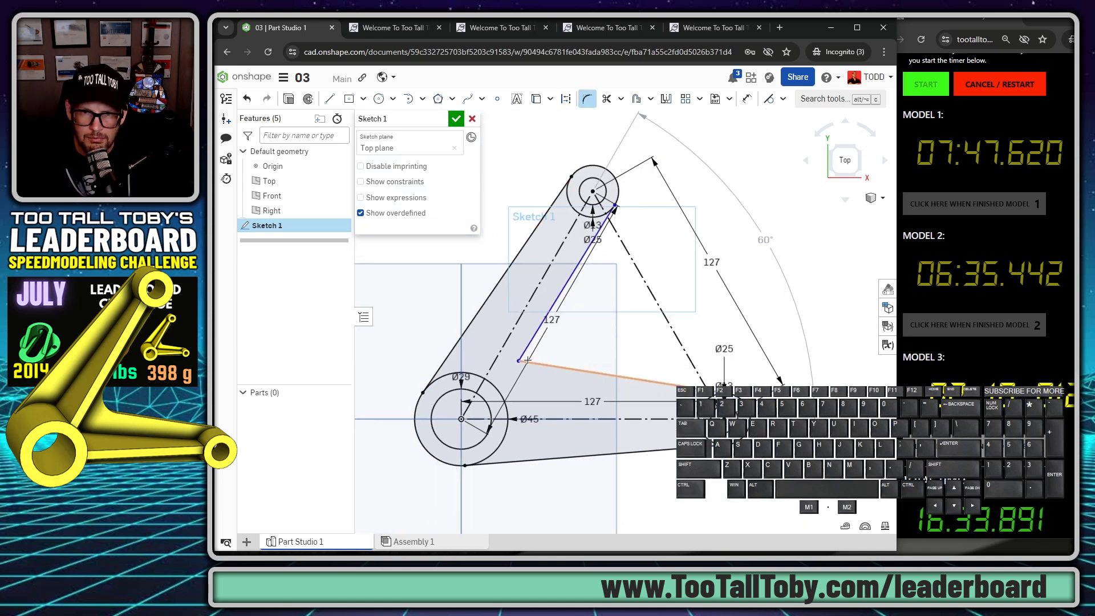
left_click(518, 362)
scroll(780, 282, "down", 5)
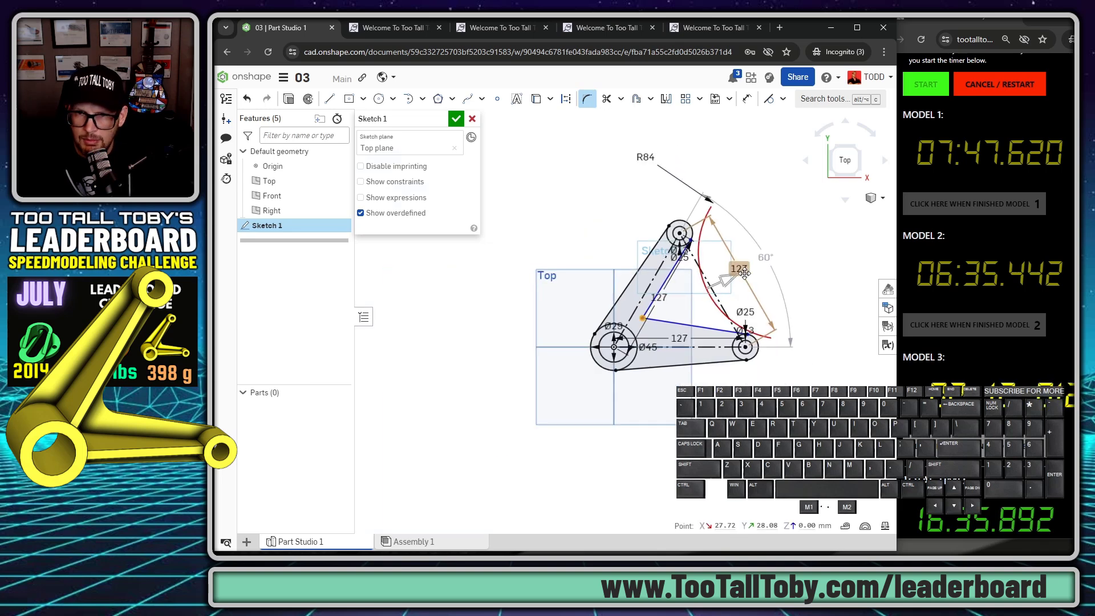
left_click(650, 160)
type("1")
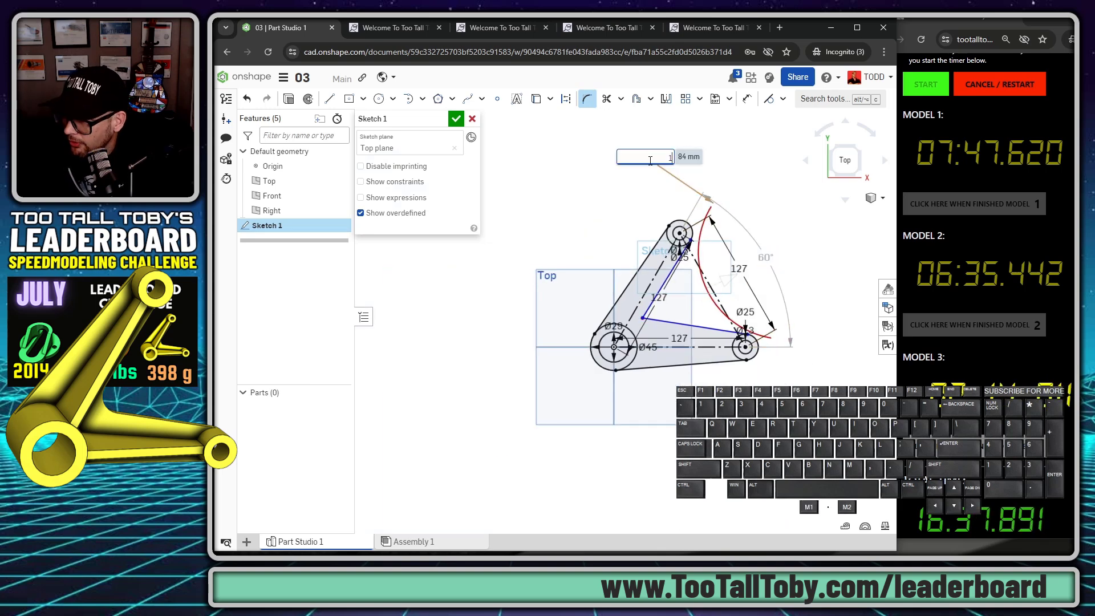
type("3")
key("Return")
scroll(649, 317, "up", 5)
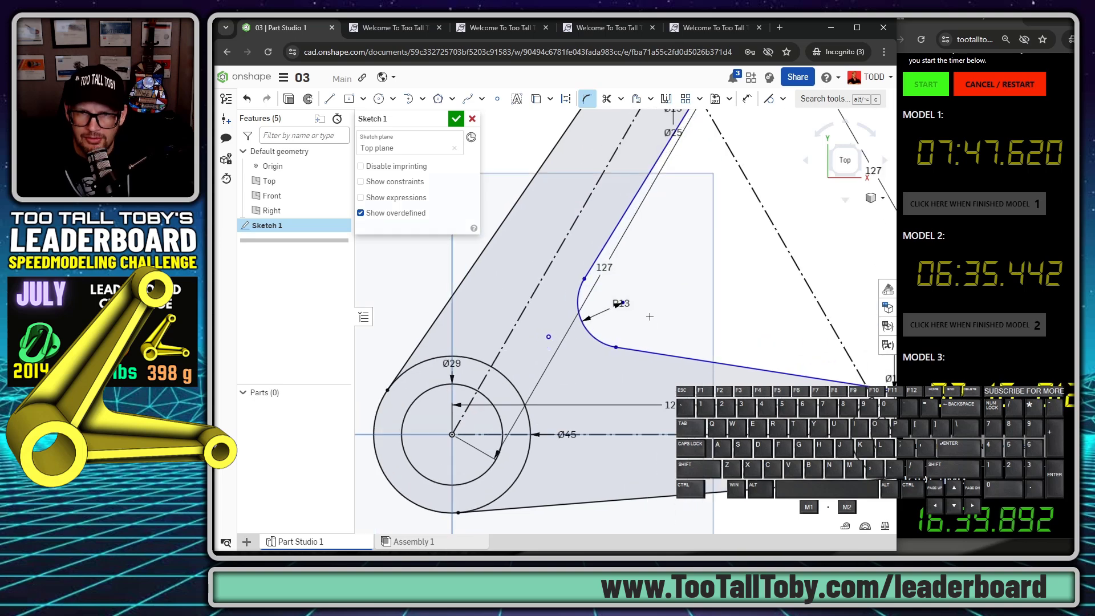
key("Escape")
scroll(649, 317, "down", 5)
scroll(629, 288, "up", 3)
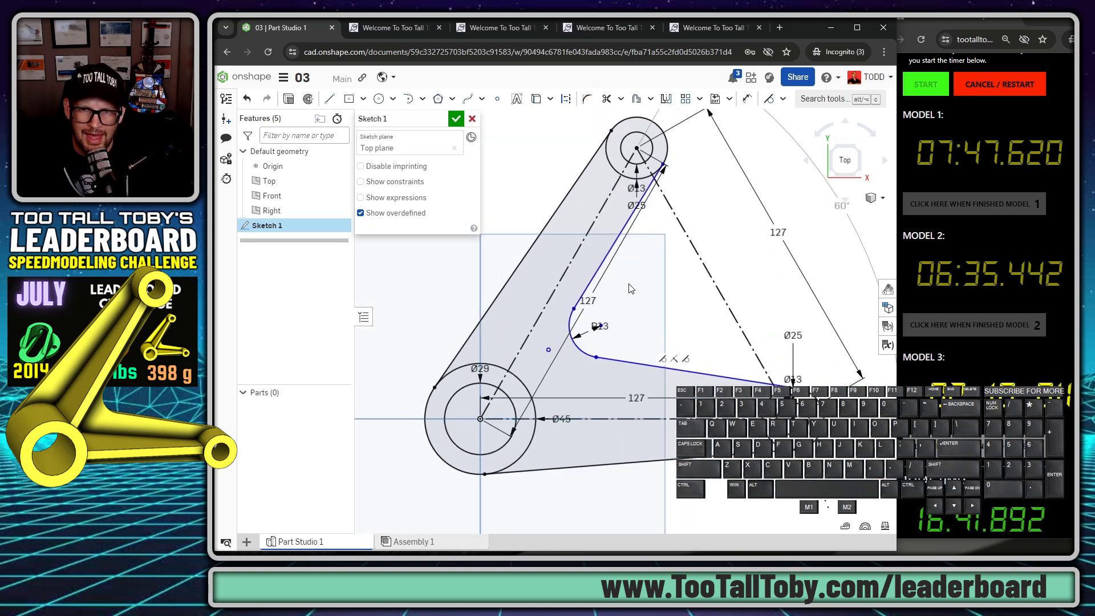
Dimension the angle between the upper arm's outer and inner lines and set it to 9.032 degrees.
key("s")
left_click(691, 305)
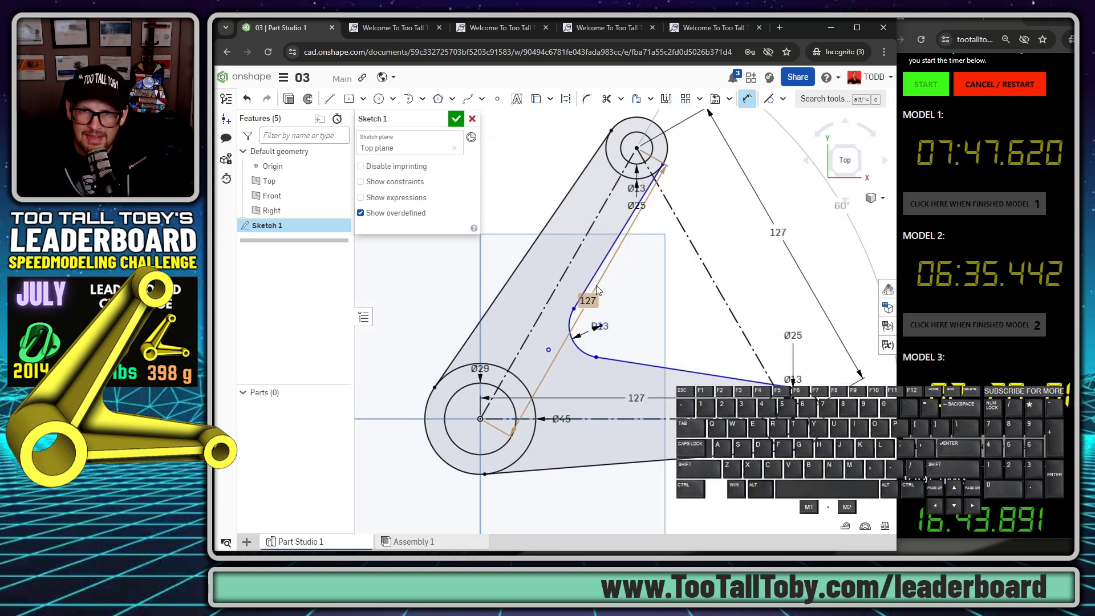
left_click(533, 244)
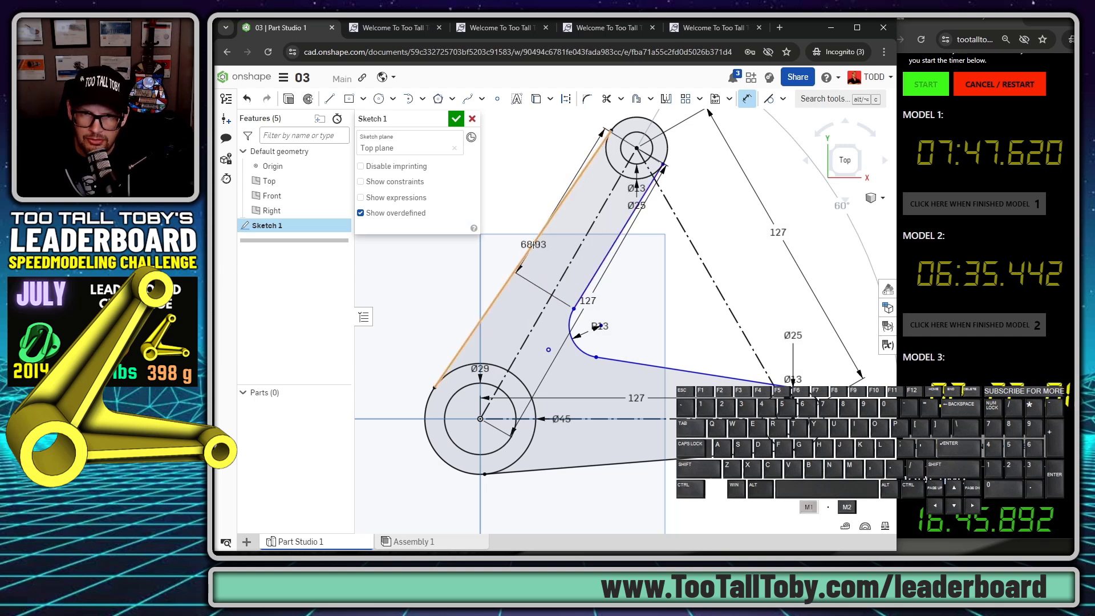
left_click(553, 275)
type("9.032")
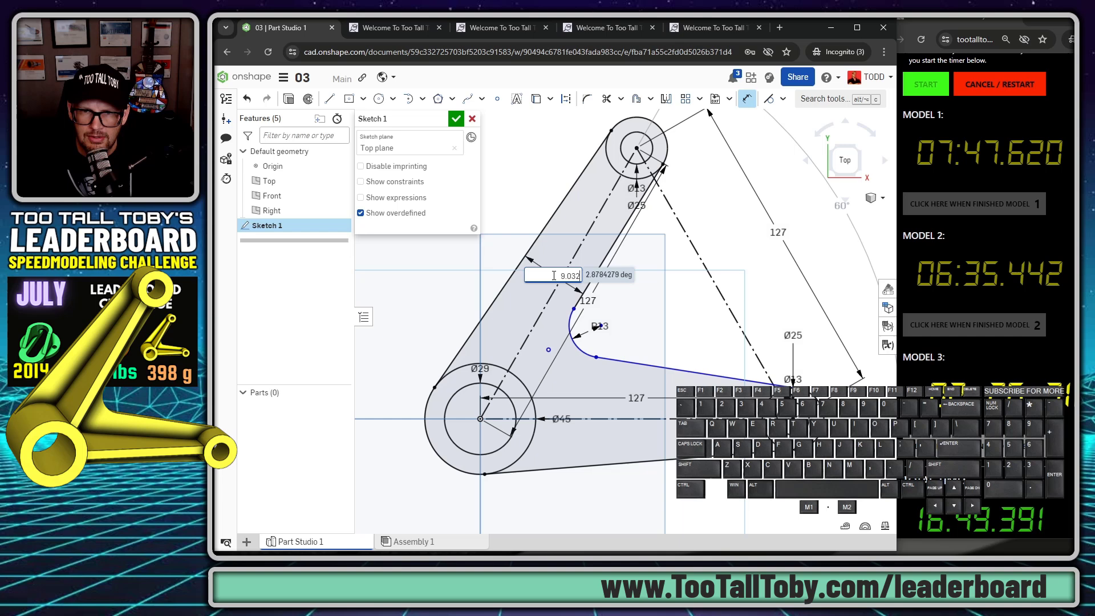
key("Return")
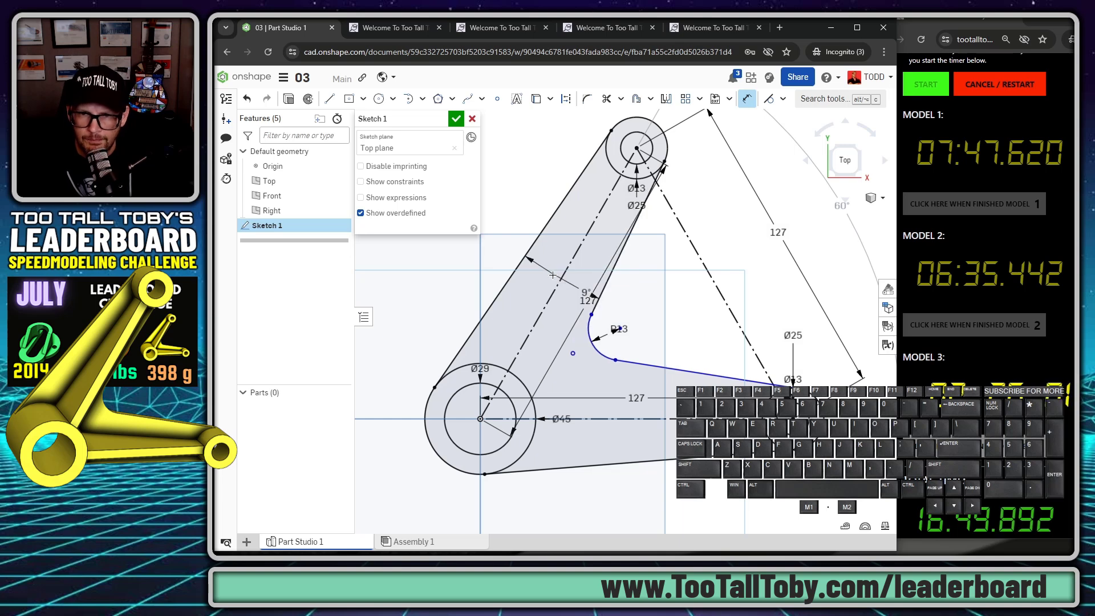
key("Escape")
Make the inner lines of the upper and lower arms equal in length.
left_click(606, 279)
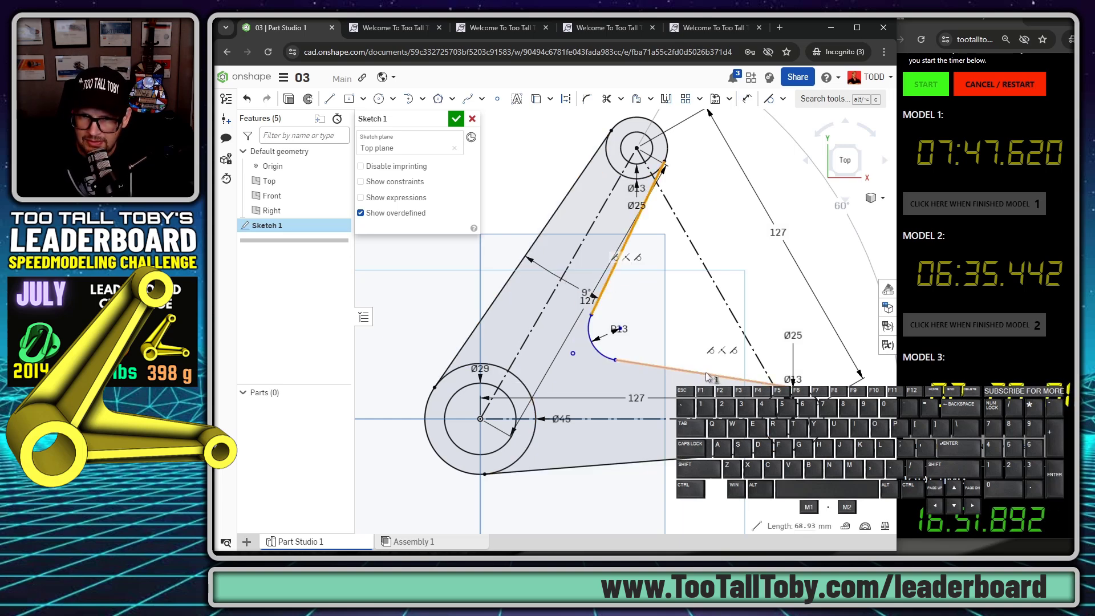
left_click(707, 377)
key("e")
scroll(684, 371, "down", 3)
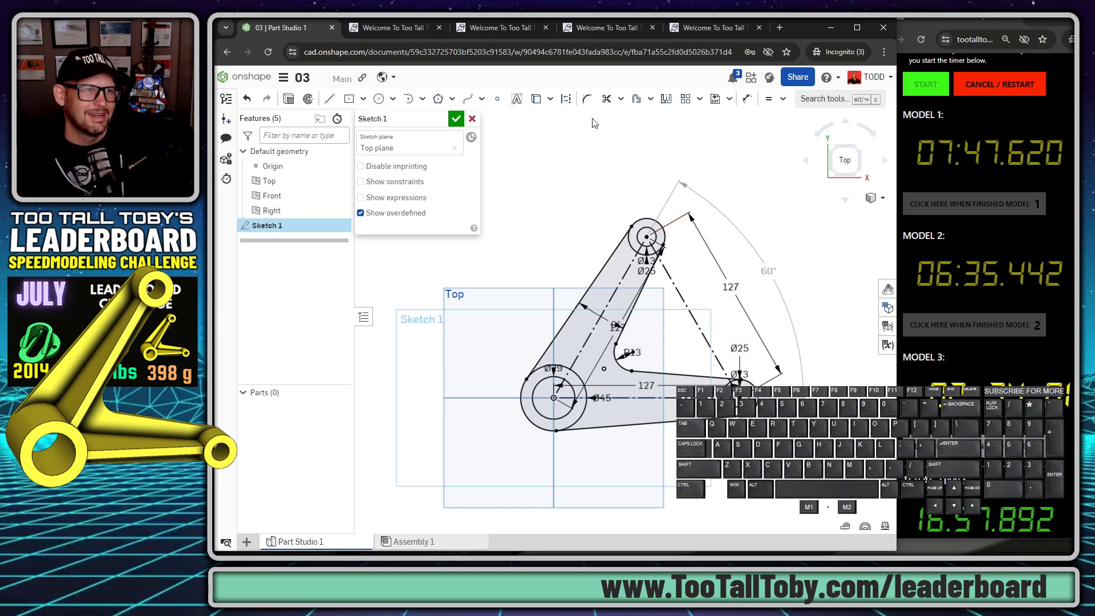
right_click_drag(678, 356, 638, 274, "ctrl")
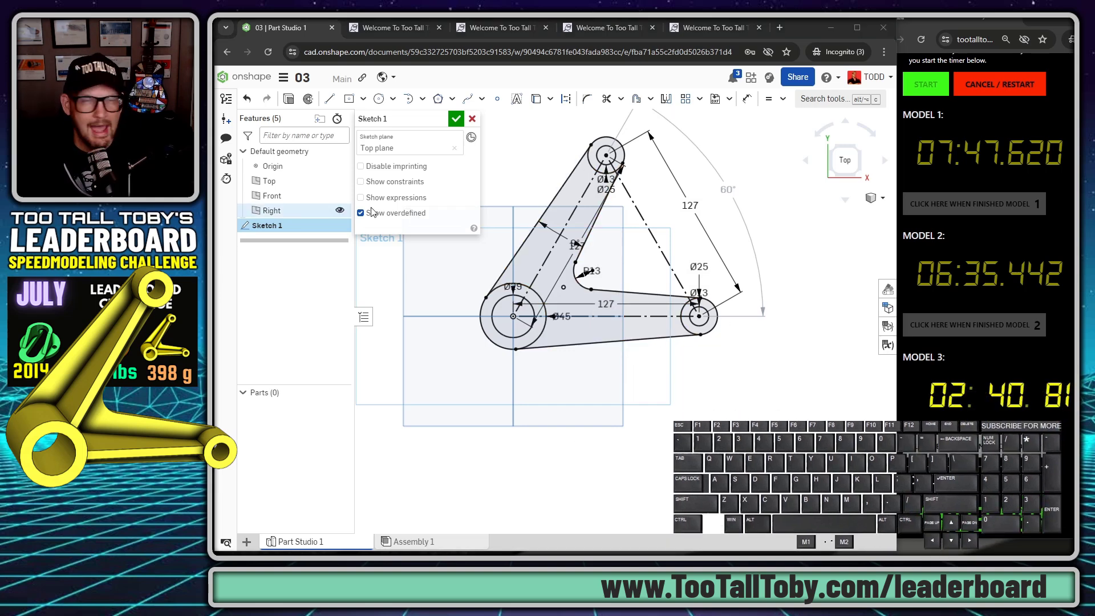
Extrude only the ring between the origin's 45 mm and 29 mm circles to a blind depth of 57 mm as a new solid.
right_click(703, 377)
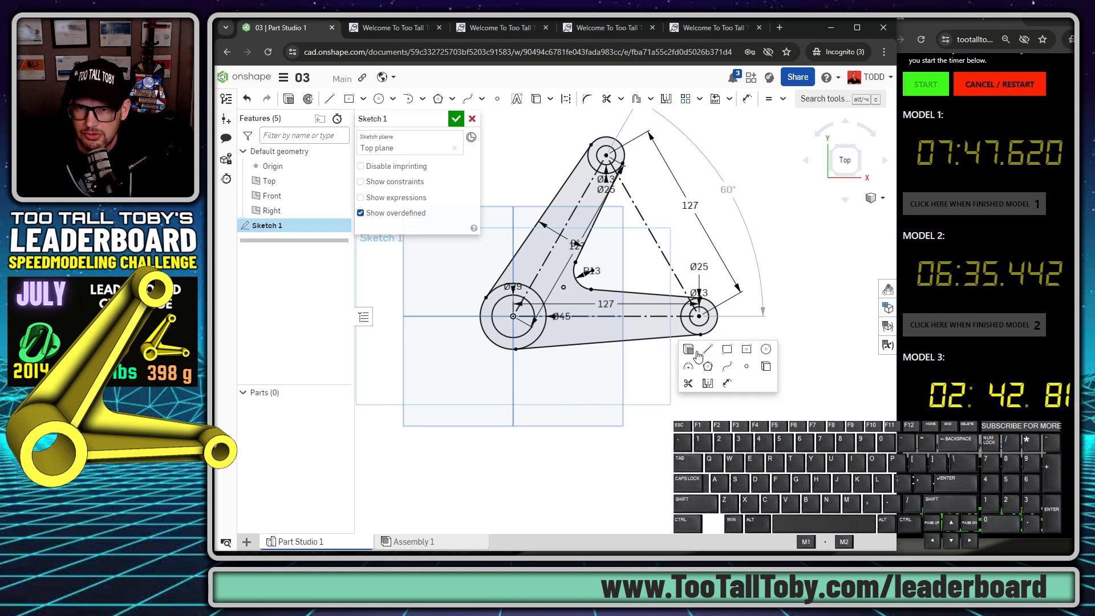
left_click(697, 353)
right_click_drag(573, 451, 573, 408)
left_click(433, 214)
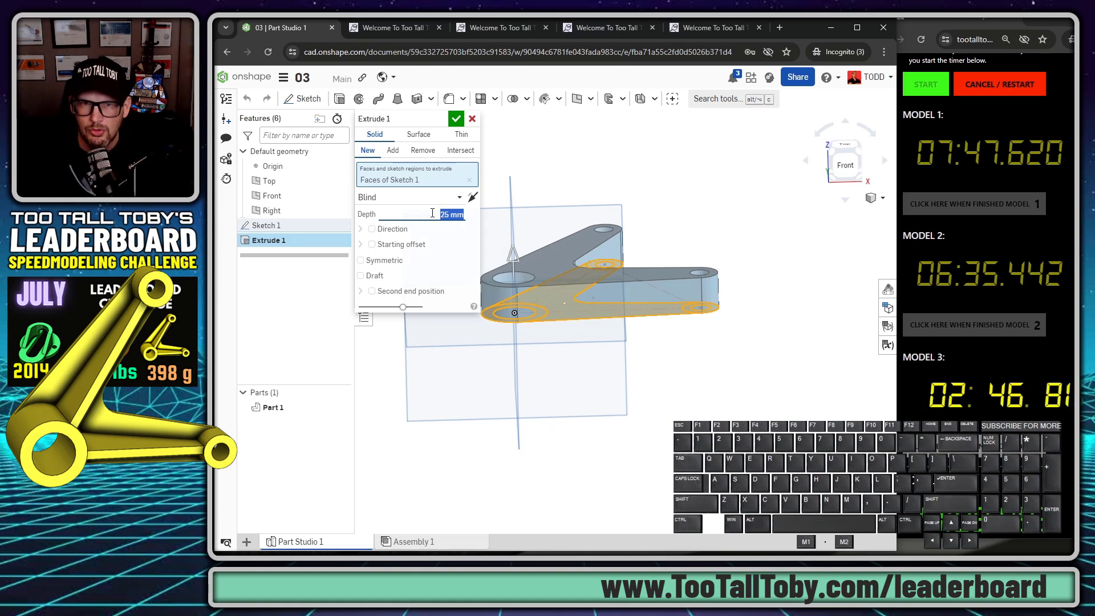
right_click_drag(684, 331, 562, 302)
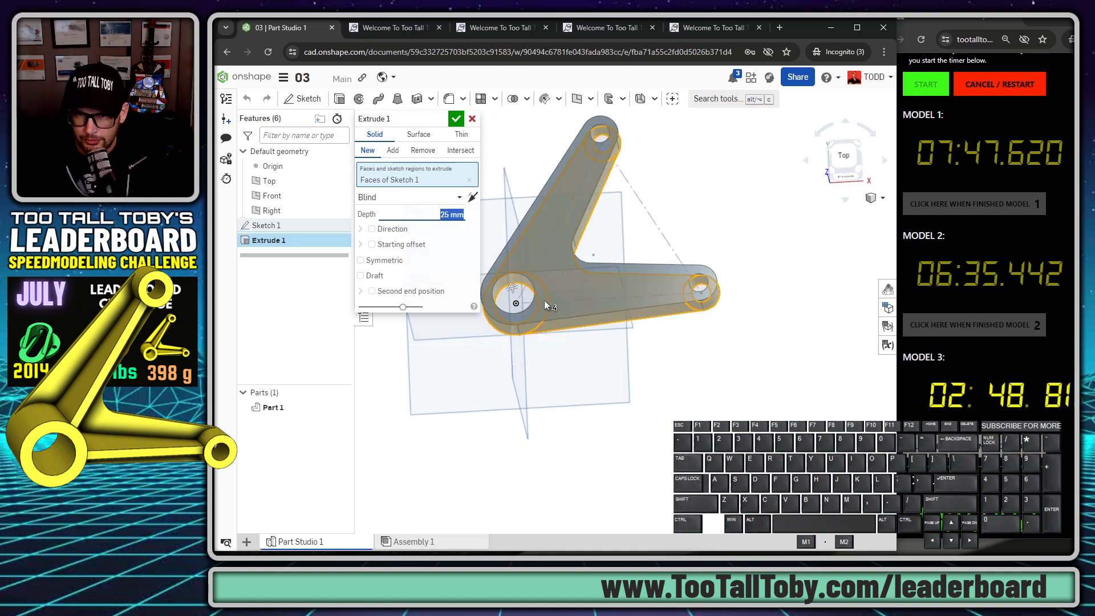
mouse_move(613, 272)
right_mouse_down()
mouse_move(609, 260)
mouse_move(644, 324)
right_mouse_up()
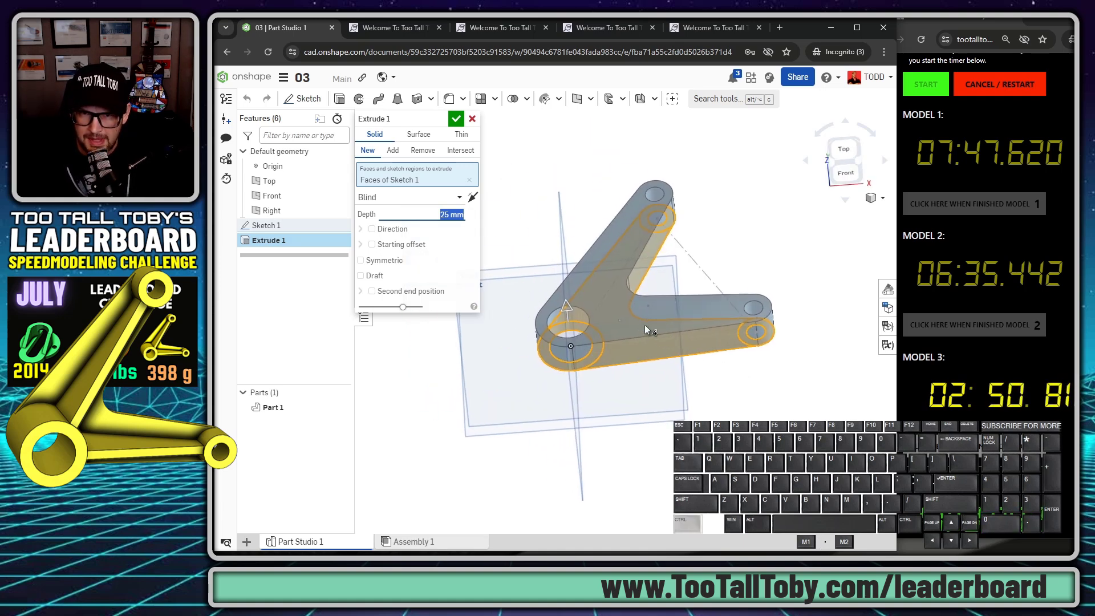
left_click(469, 183)
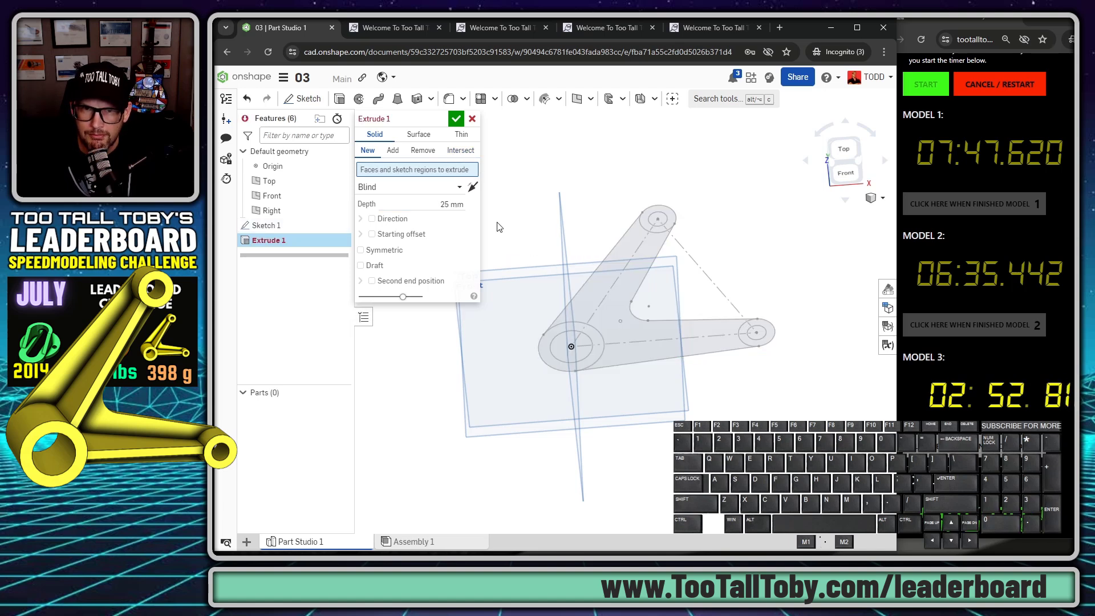
scroll(553, 365, "up", 3)
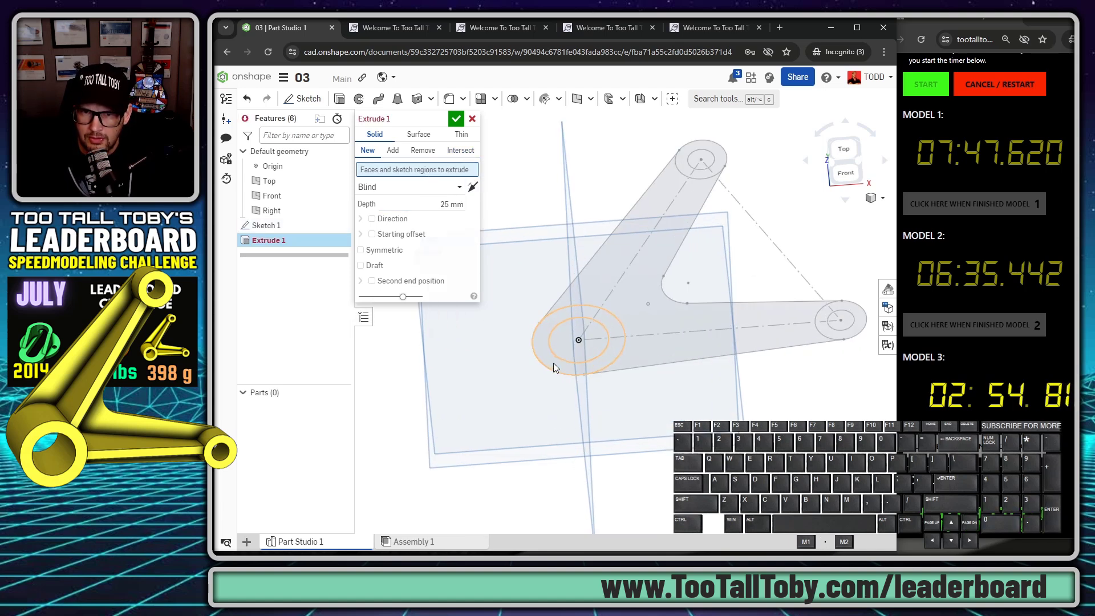
left_click(546, 357)
left_click(464, 214)
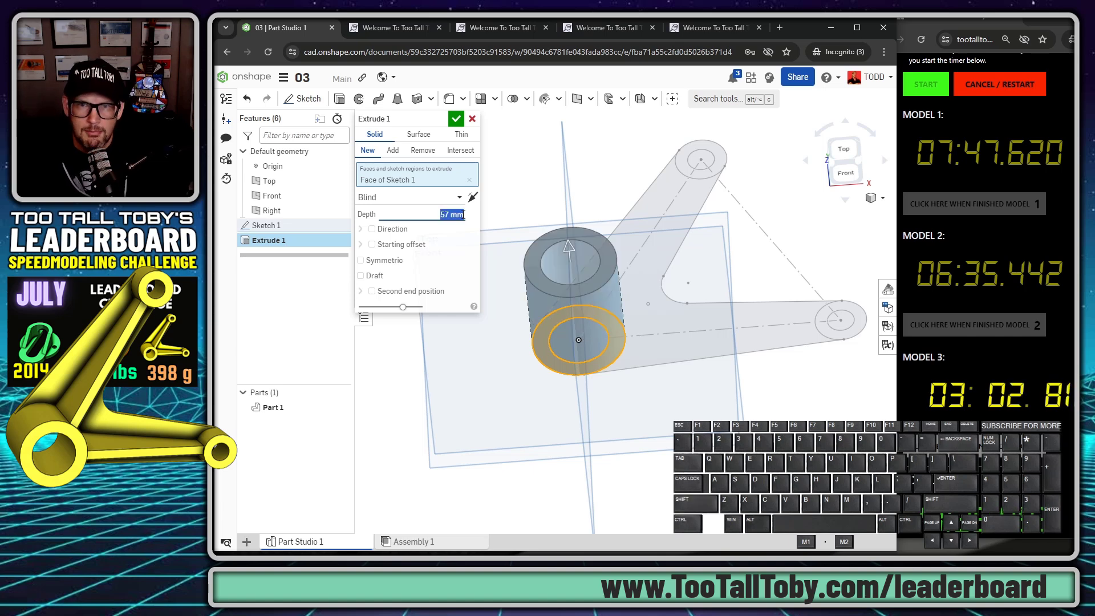
key("Return")
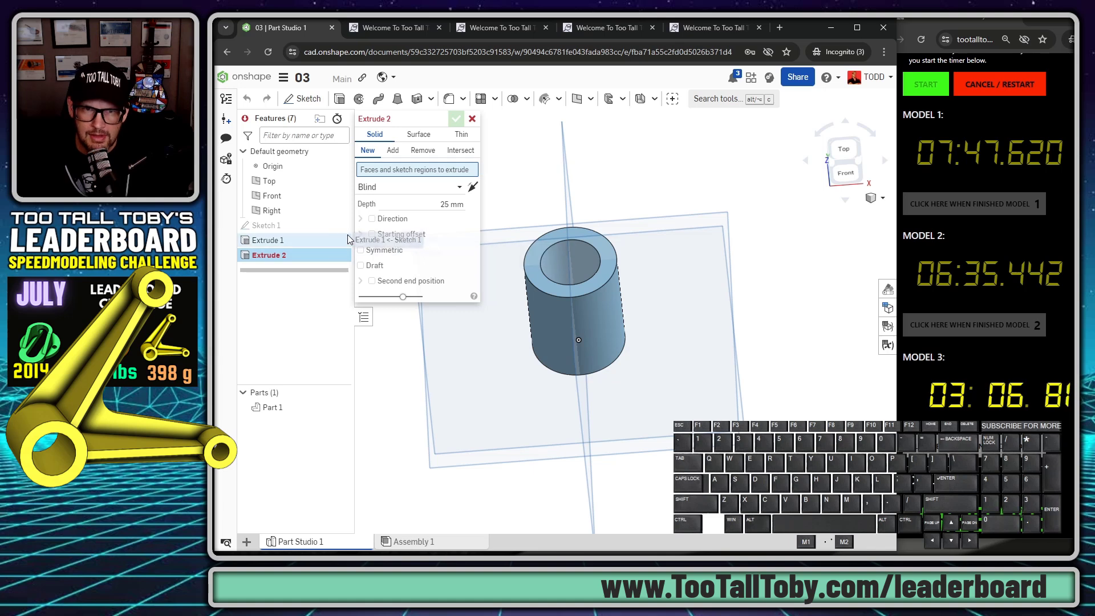
Show Sketch 1 and extrude the two rings between the 25 mm and 13 mm circles to a depth of 25 mm as new solids.
left_click_drag(415, 119, 430, 119)
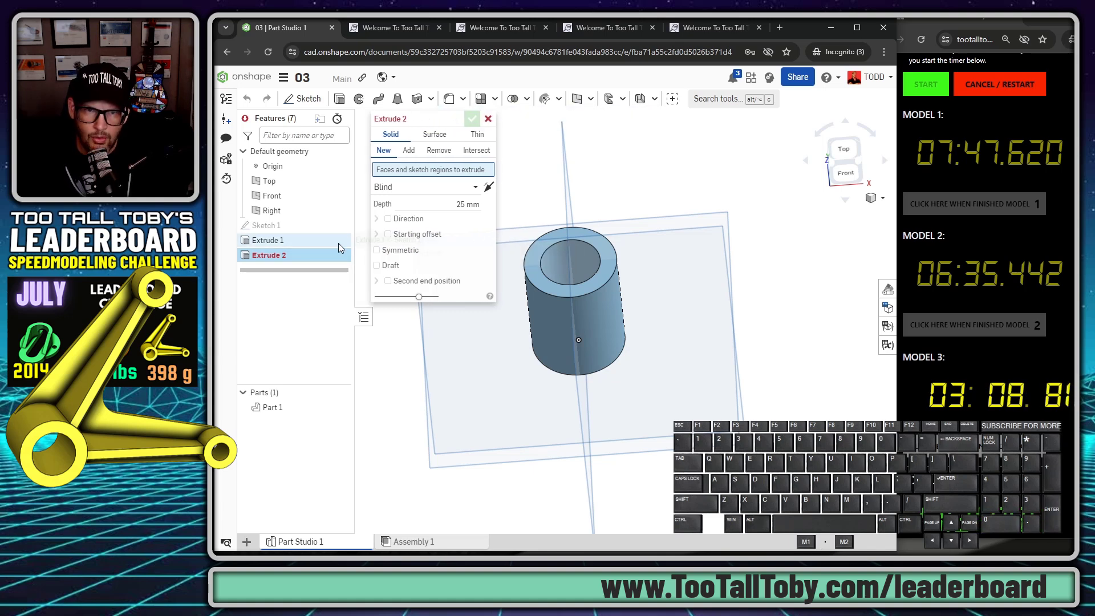
left_click(342, 225)
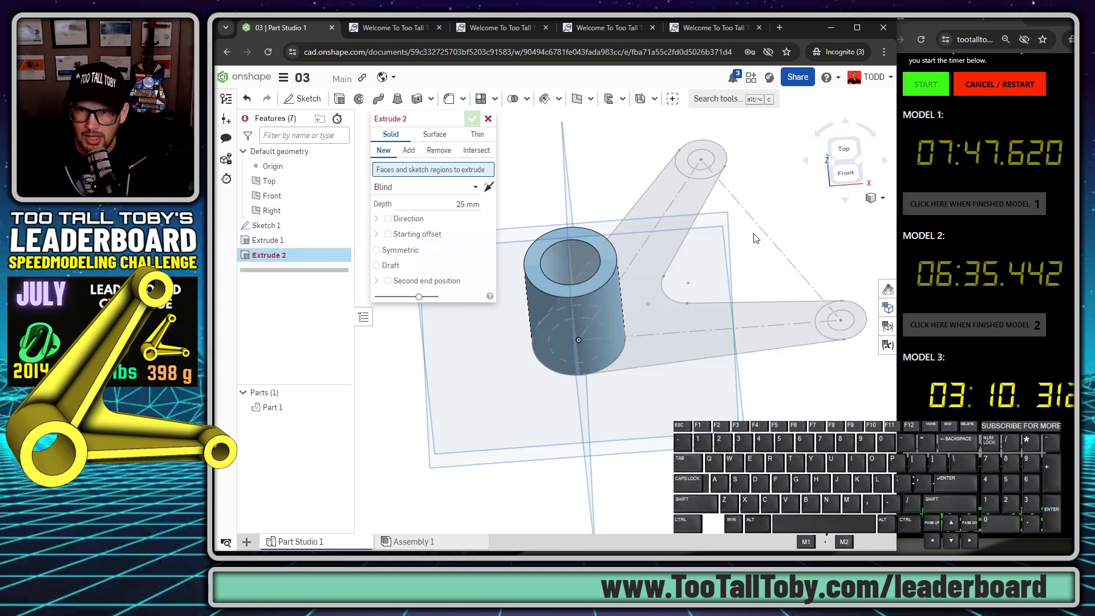
left_click(725, 164)
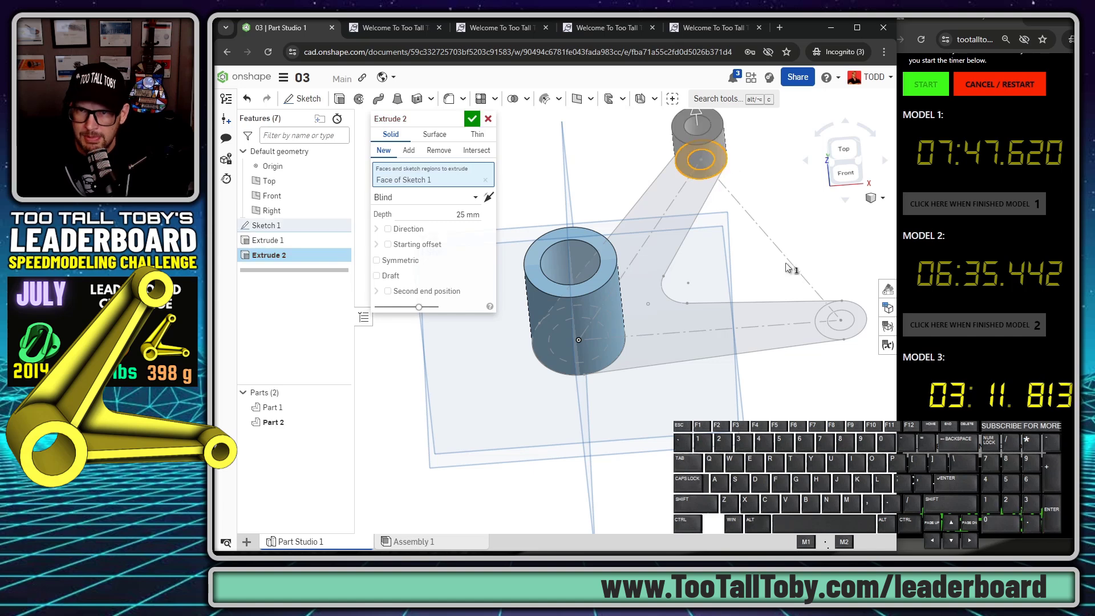
left_click(858, 321)
left_click(462, 224)
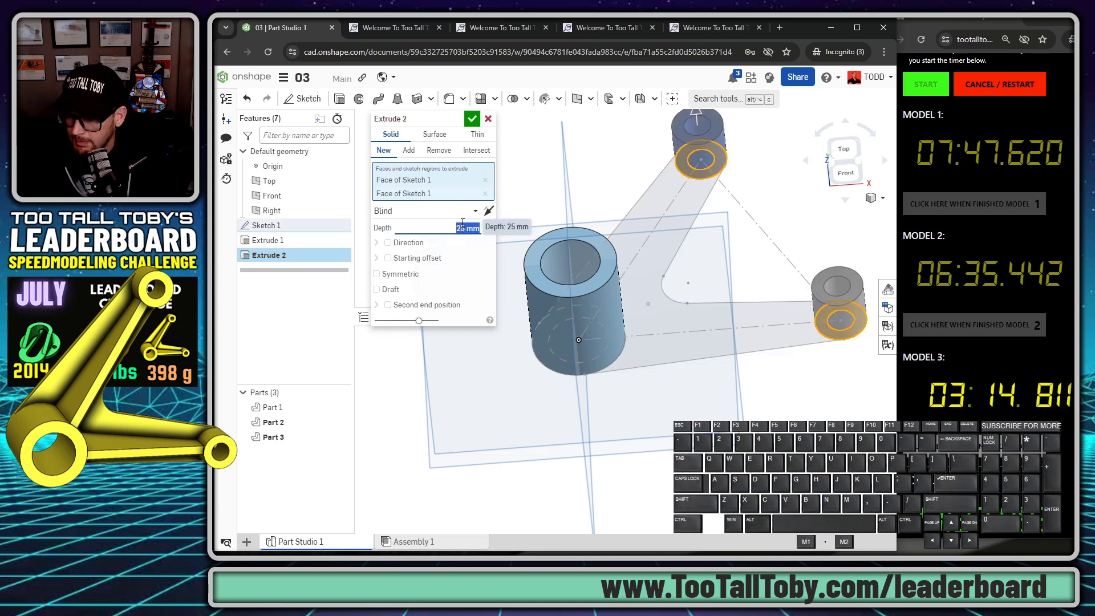
type("25")
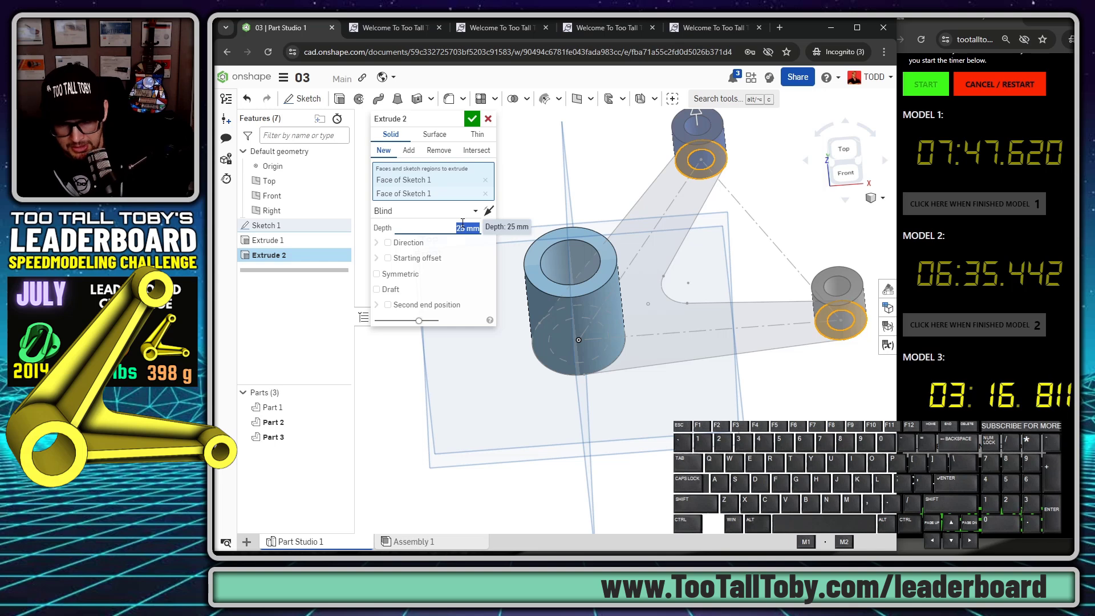
key("Return")
Extrude the two-arm web region of Sketch 1 to a blind depth of 6 mm as a new solid.
key("shift+e")
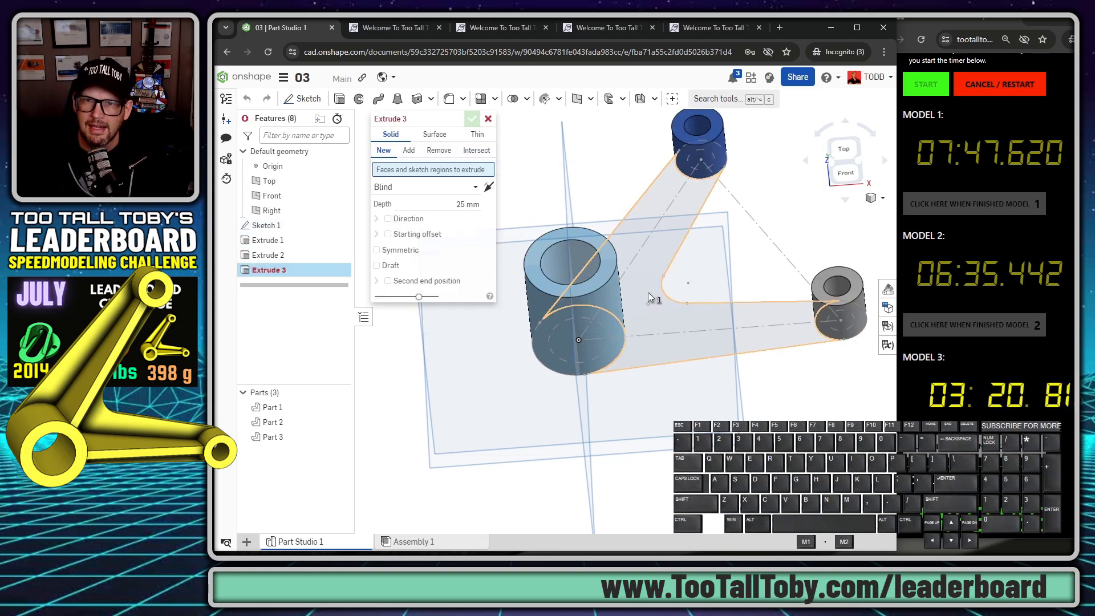
left_click(648, 292)
left_click(467, 215)
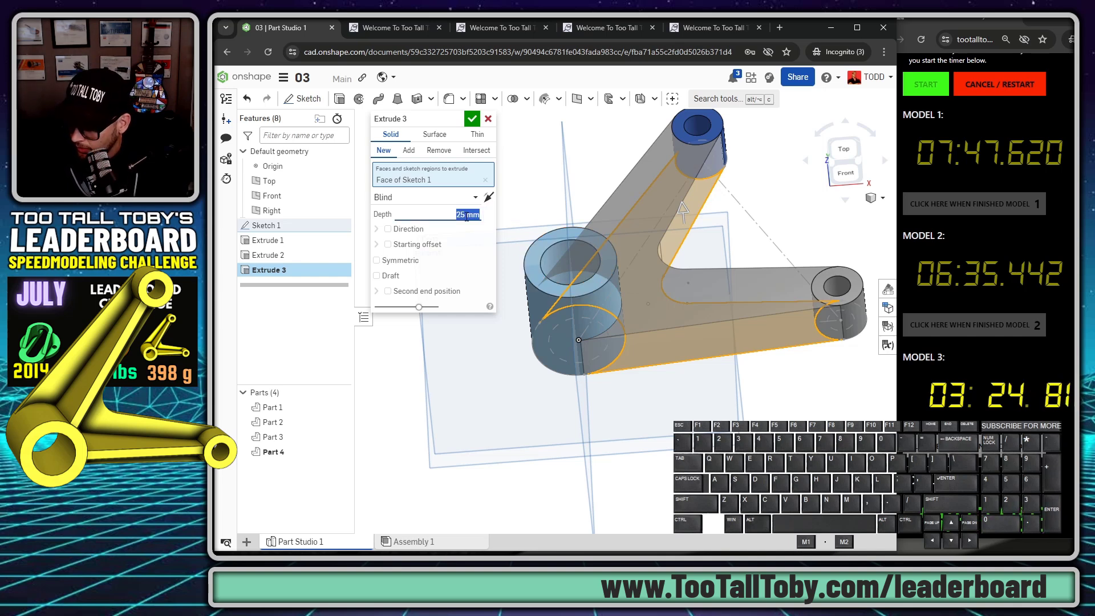
type("6")
key("Return")
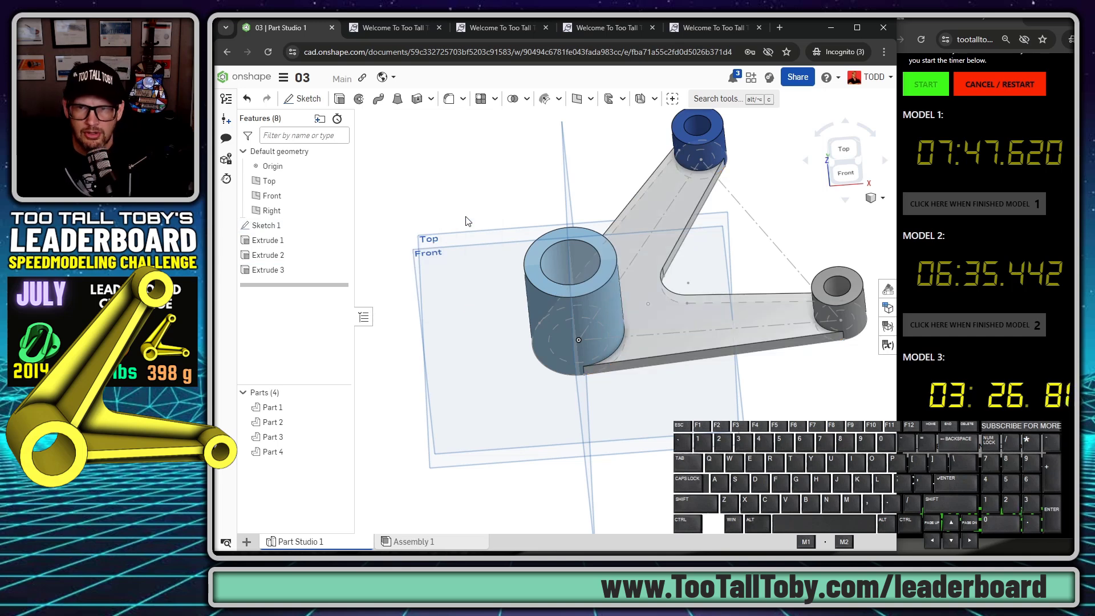
Edit the arm extrusion to use Add and merge with all, joining the arms and bosses.
double_click(265, 271)
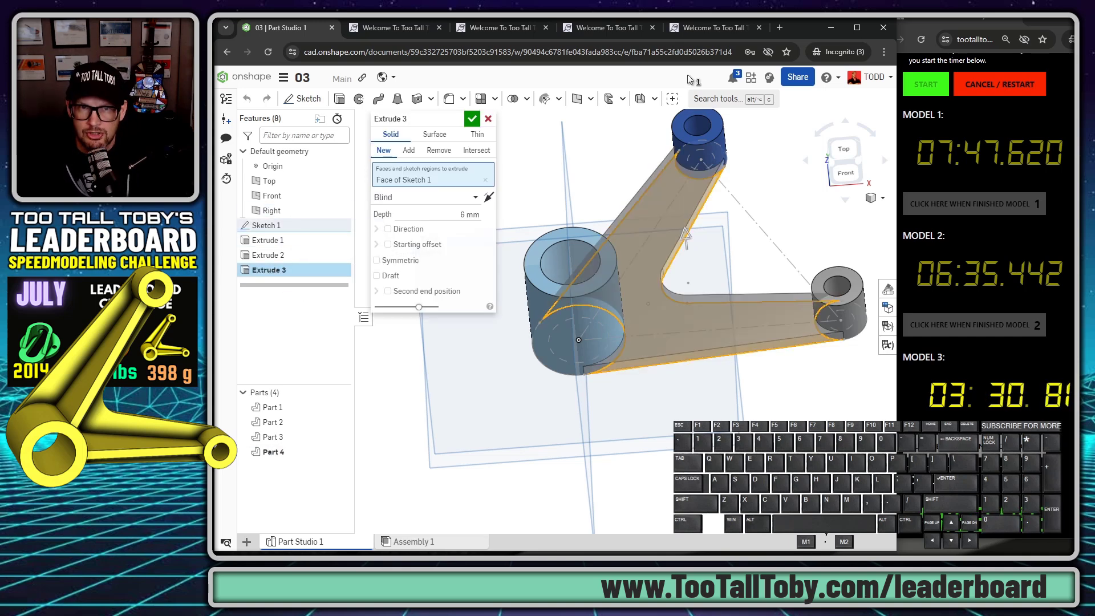
left_click(409, 150)
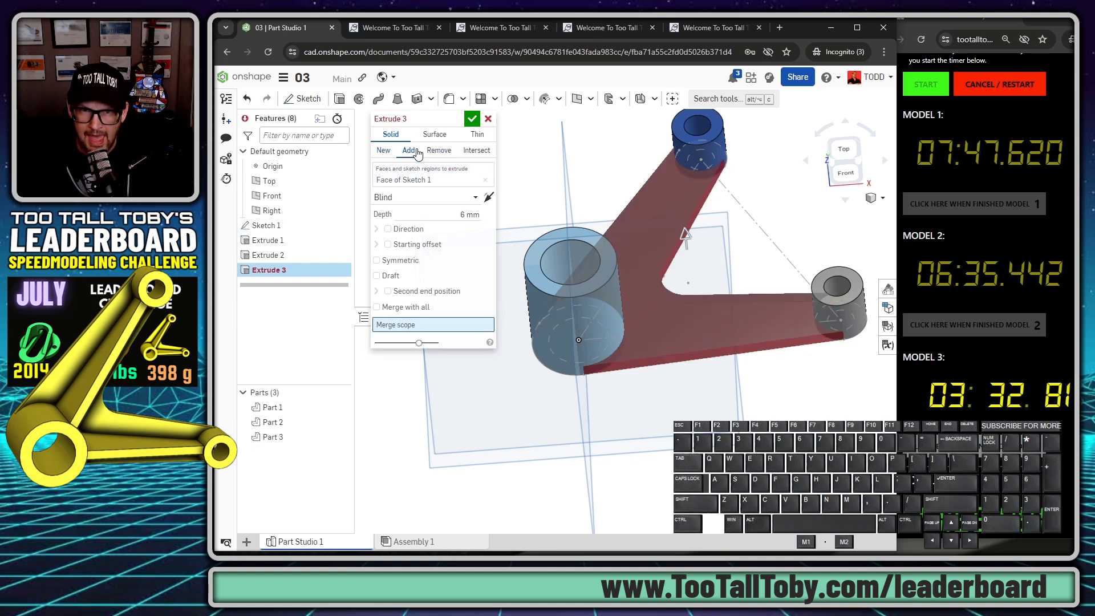
left_click(399, 308)
left_click(472, 119)
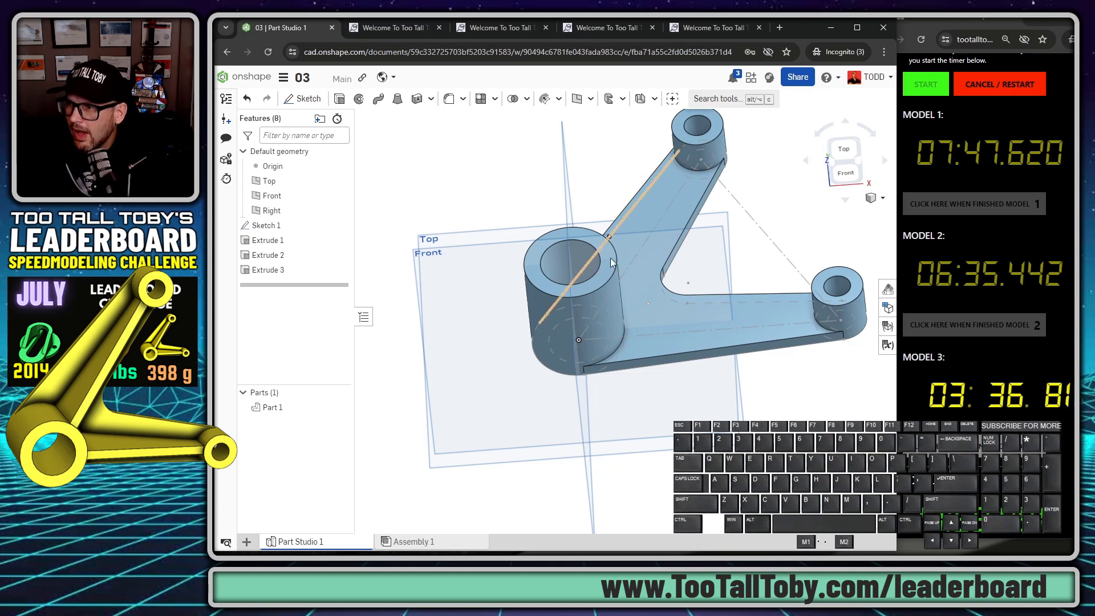
Start a sketch on the Front plane and draw a short, dimensioned vertical construction line above the large boss.
scroll(738, 300, "down", 3)
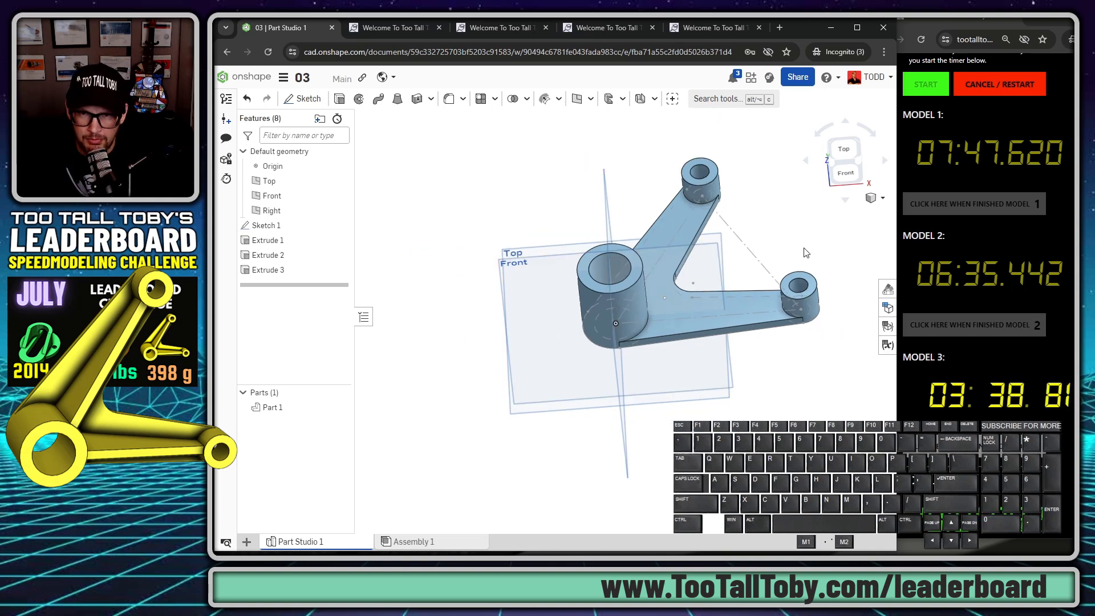
scroll(798, 254, "up", 3)
right_click(729, 263)
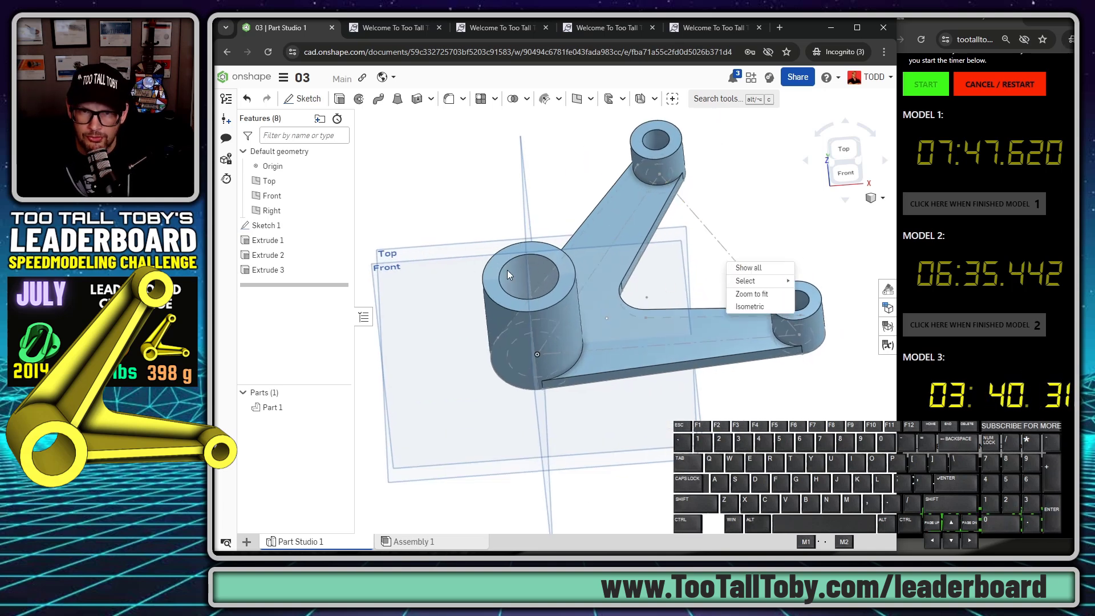
left_click(443, 280)
right_click_drag(441, 274, 420, 212)
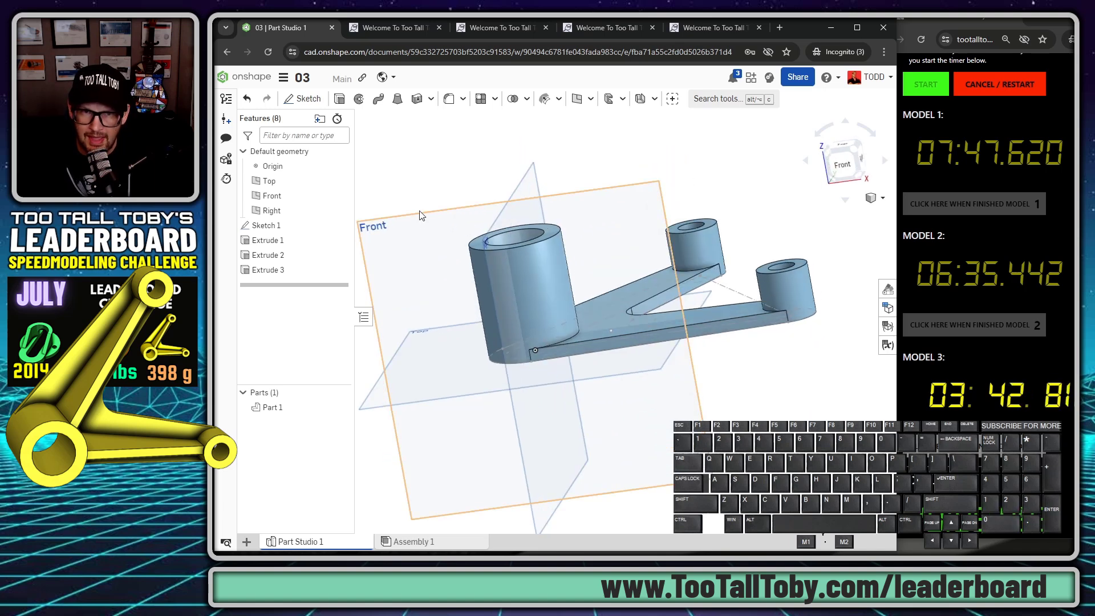
left_click(419, 213)
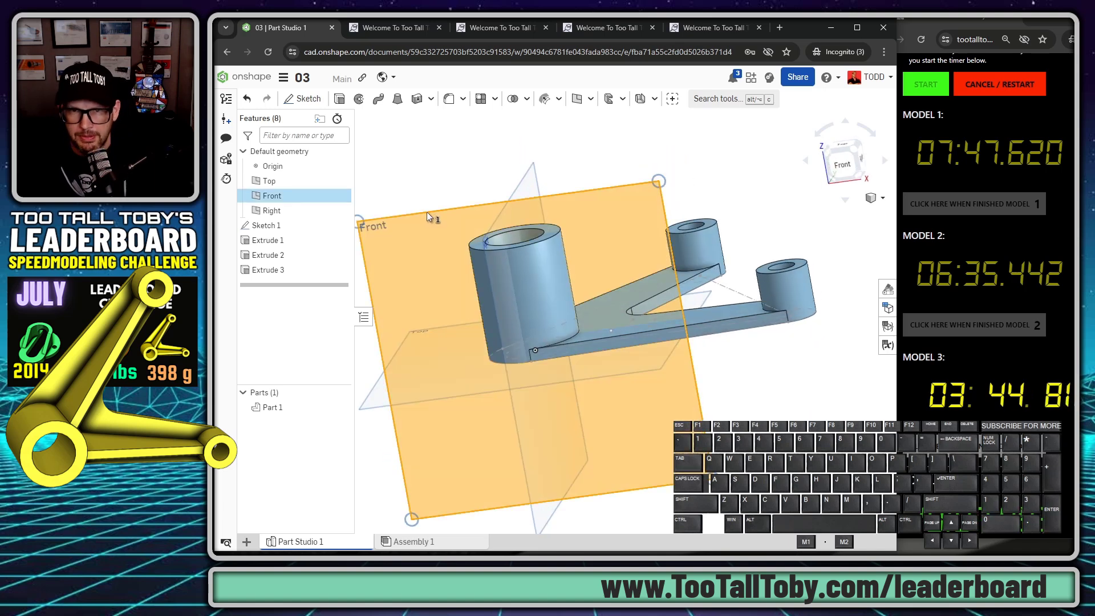
key("s")
left_click(441, 212)
key("s")
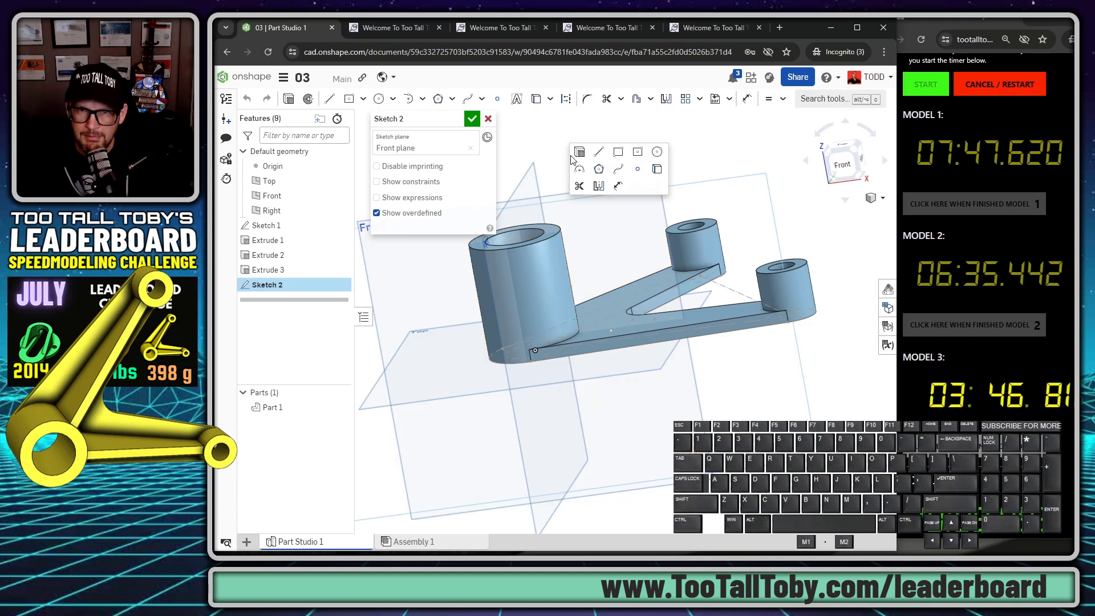
left_click(598, 152)
left_click(575, 147)
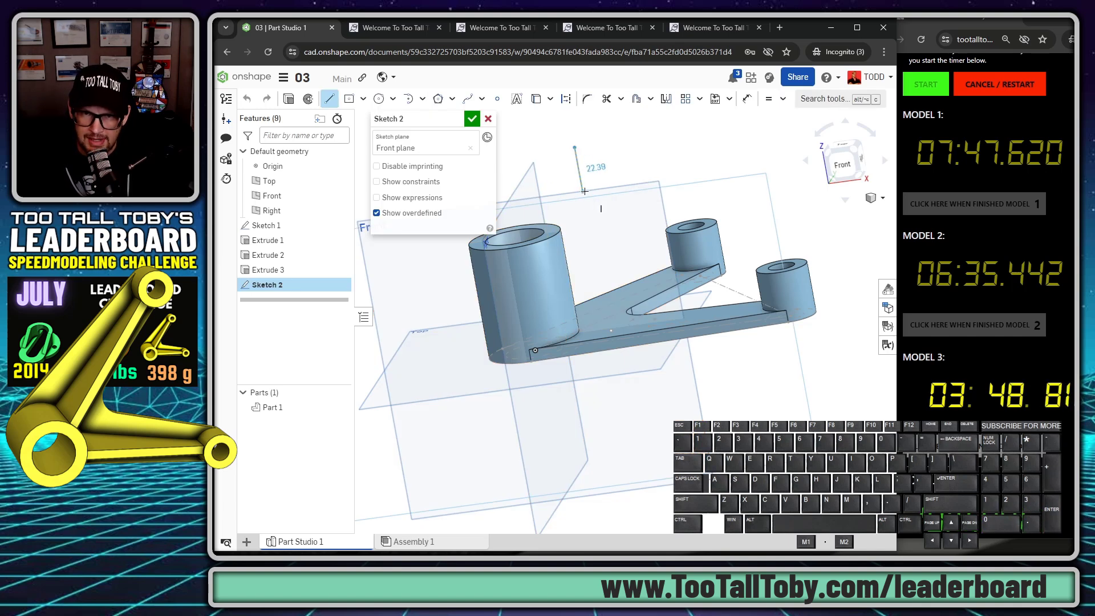
key("q")
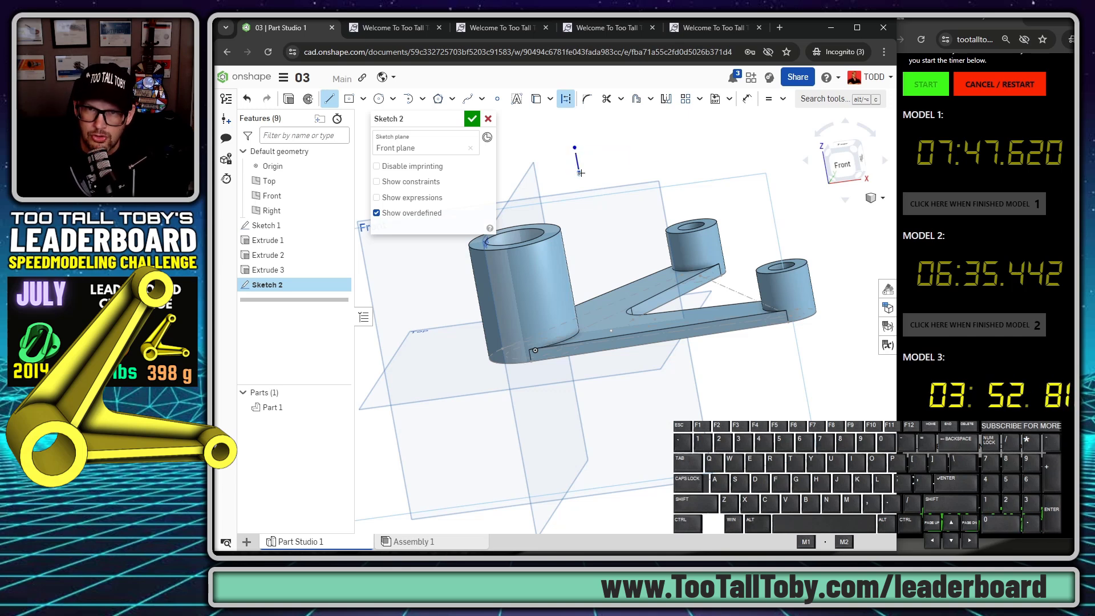
key("Return")
Draw a sloped line about 86 mm long from the construction line's lower end, with a short, dimensioned vertical construction line at its far end.
scroll(612, 187, "up", 3)
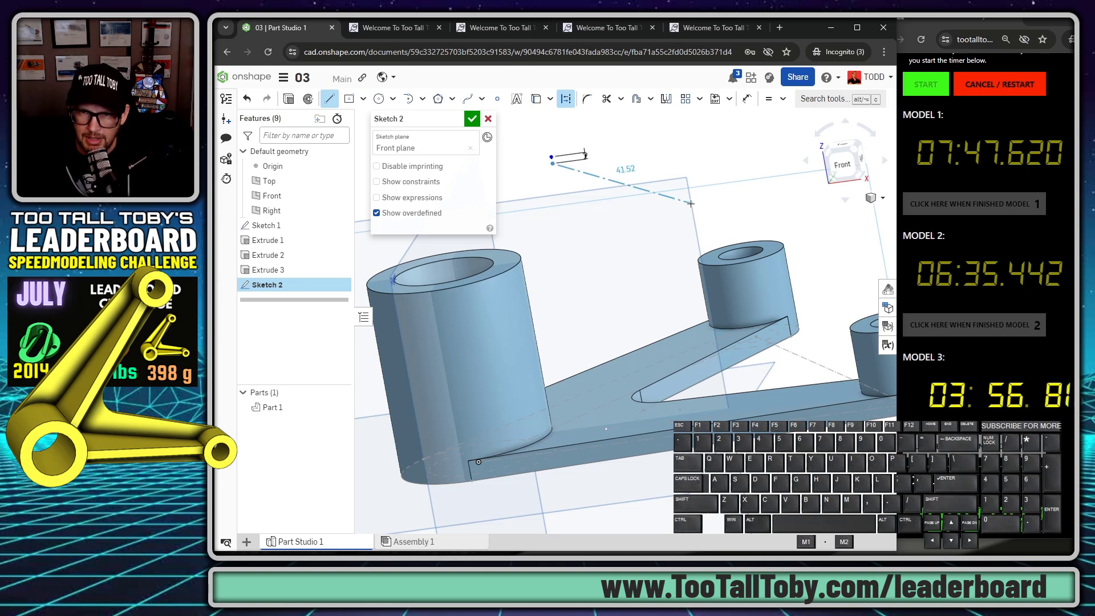
left_click(837, 254)
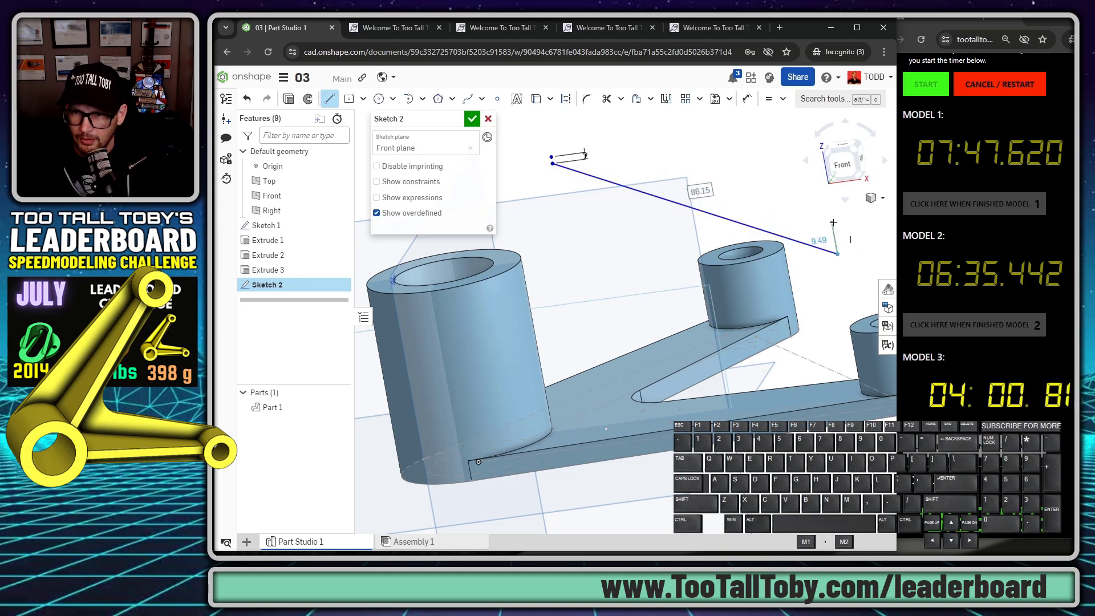
key("q")
left_click(828, 213)
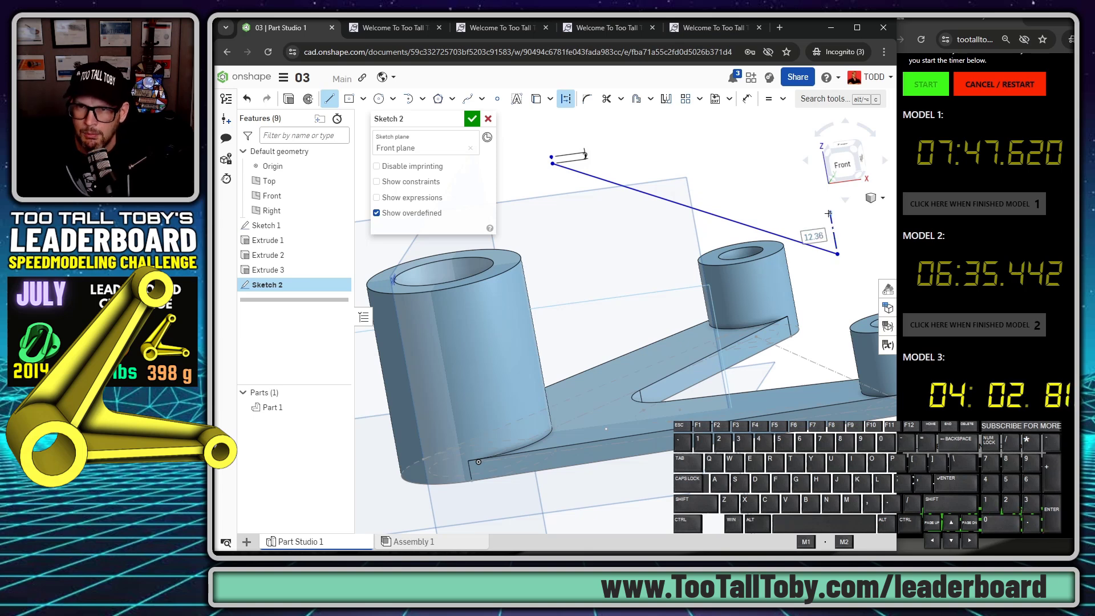
key("Escape")
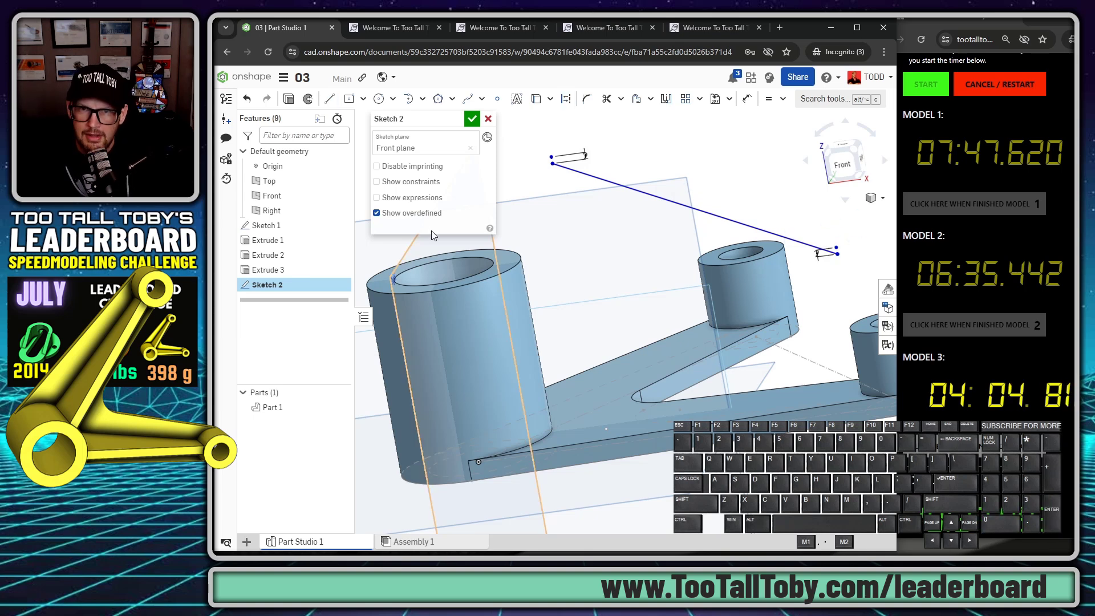
Add a pierce constraint between the first construction line's upper endpoint and the large boss's top outer edge.
scroll(569, 255, "up", 5)
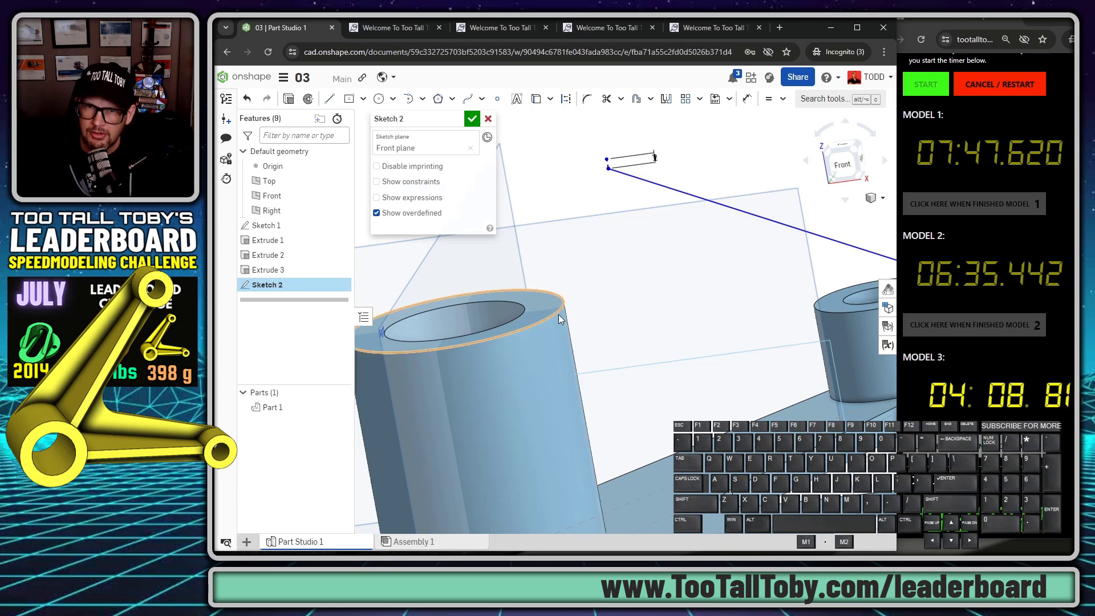
left_click(606, 160)
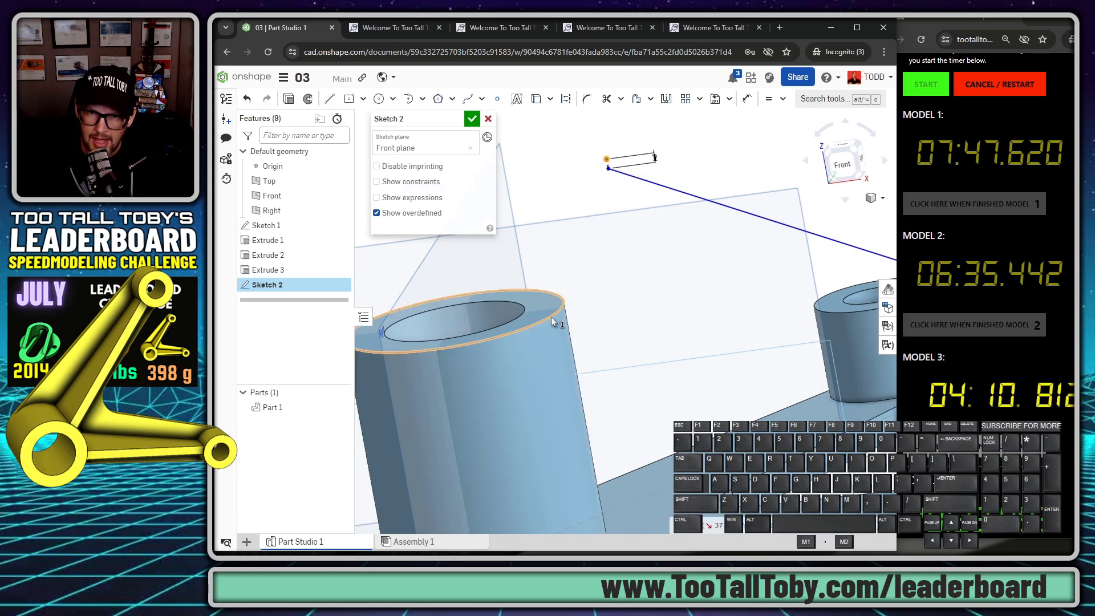
left_click(783, 101)
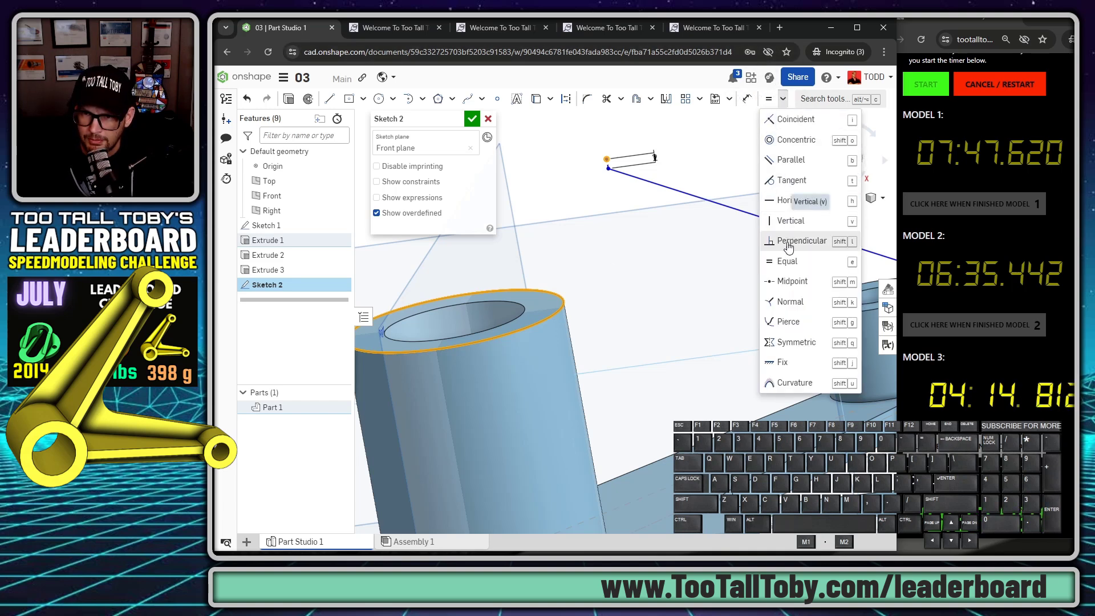
left_click(790, 321)
scroll(670, 358, "down", 3)
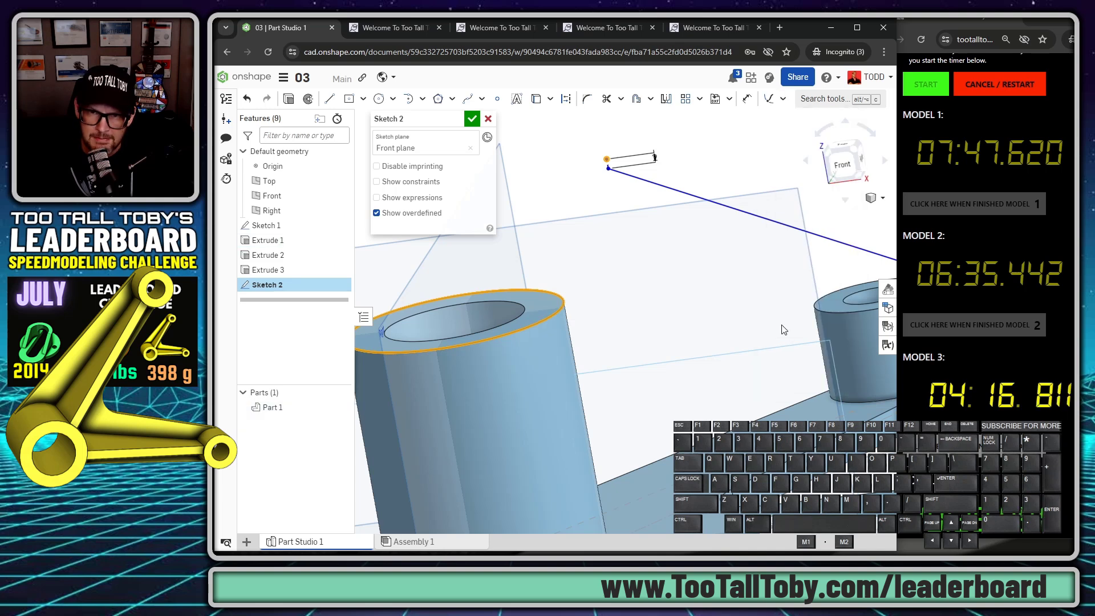
Pierce the second construction line's upper endpoint to the top outer edge of the small boss on the lower arm, and finish the sketch.
scroll(670, 358, "down", 2)
scroll(846, 393, "up", 2)
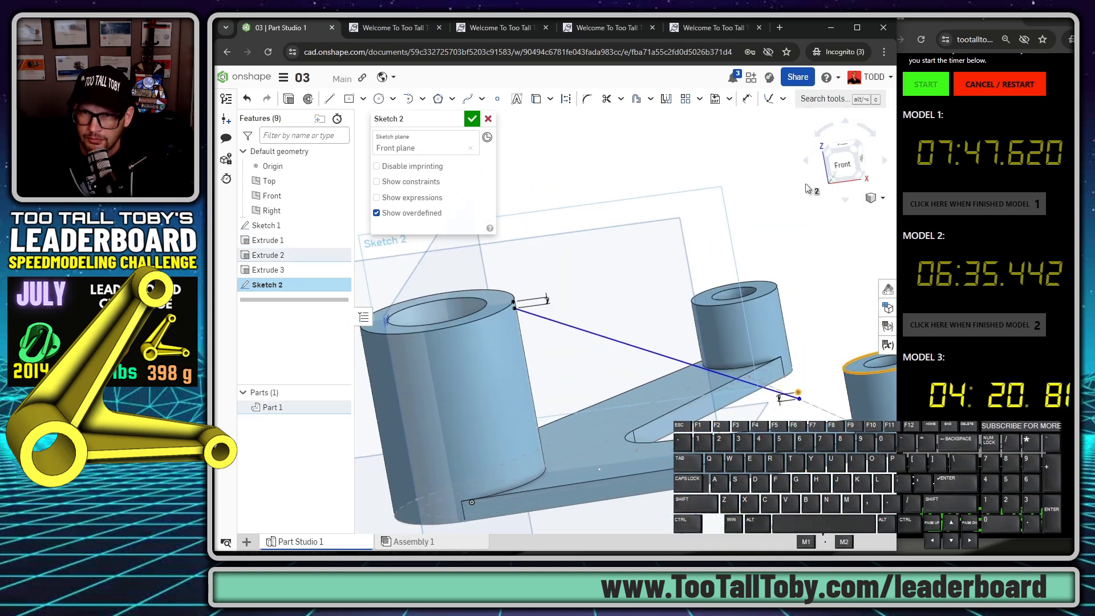
scroll(746, 329, "down", 1)
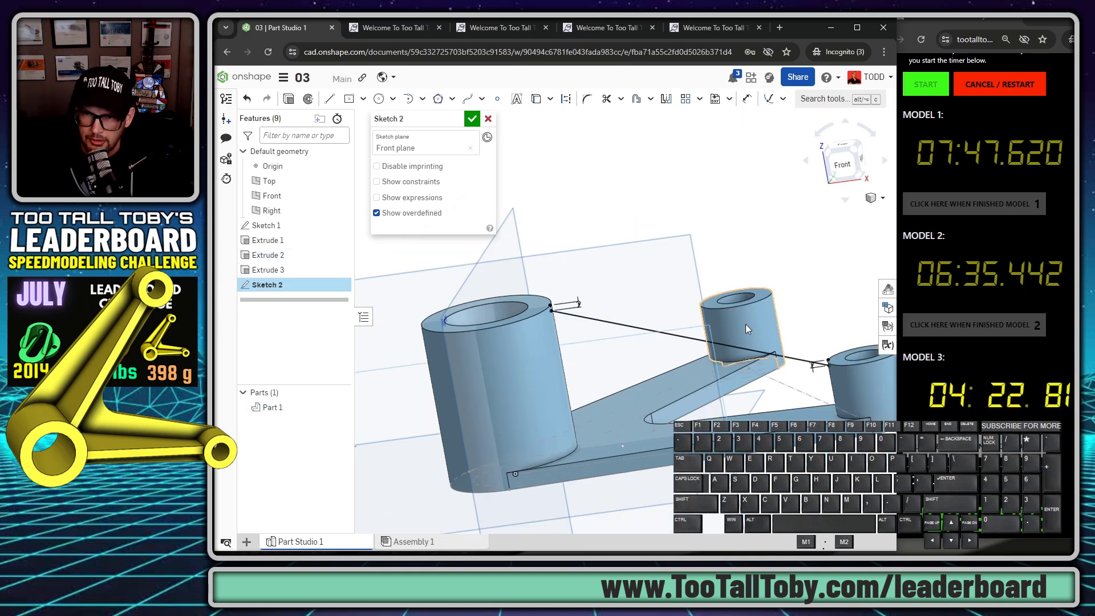
scroll(746, 325, "down", 1)
right_click_drag(800, 349, 675, 340, "ctrl")
left_click(471, 119)
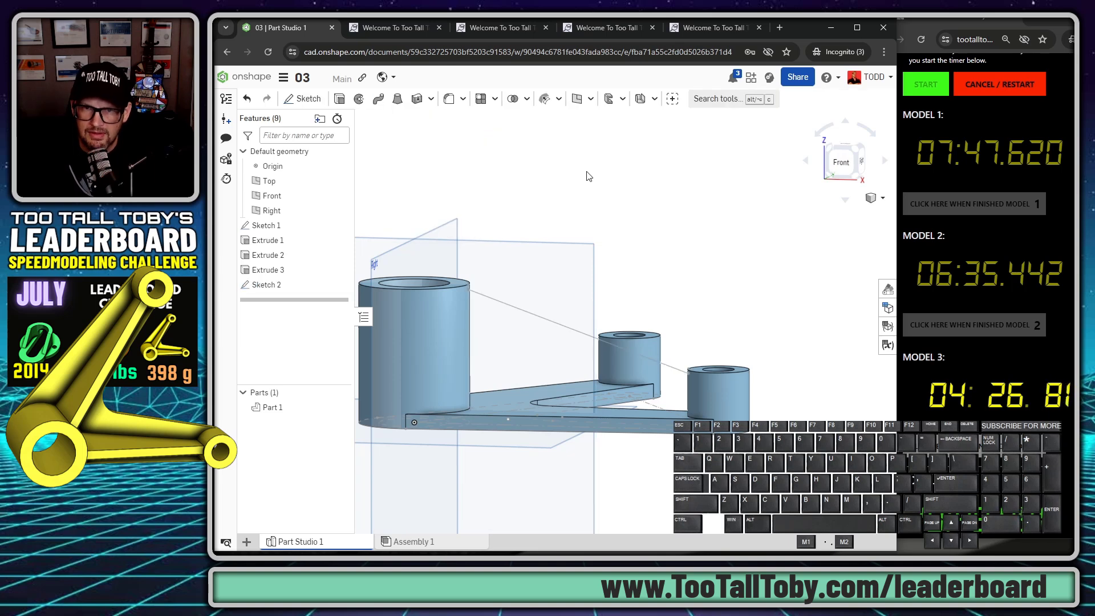
Create a 6 mm thick rib from Sketch 2's sloped line, parallel to the sketch plane, flipped toward the arm, with profiles extended to the part.
key("s")
left_click(622, 171)
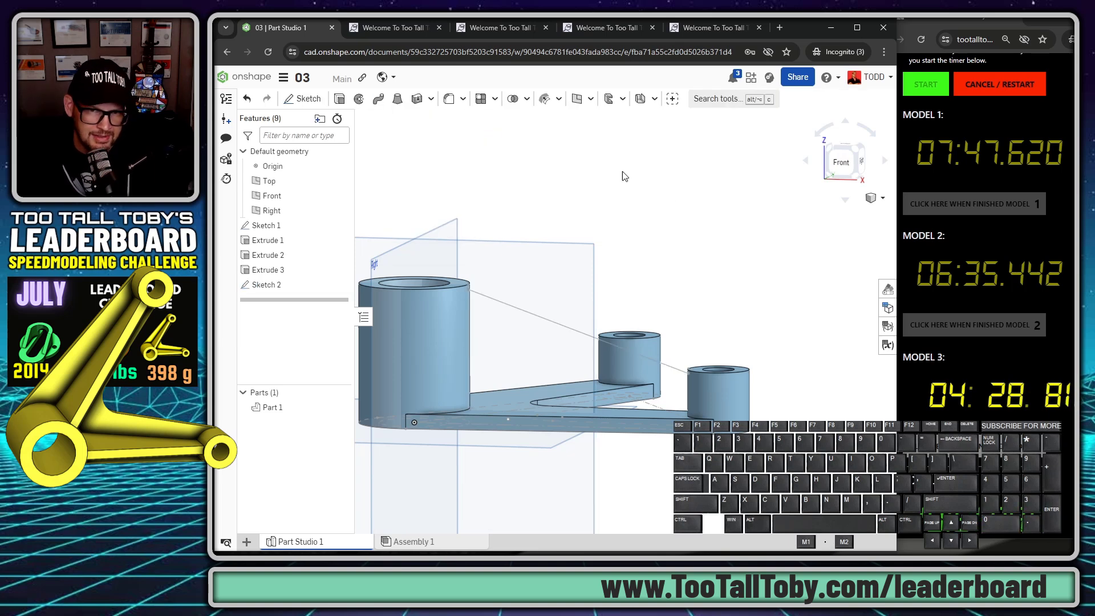
left_click(526, 310)
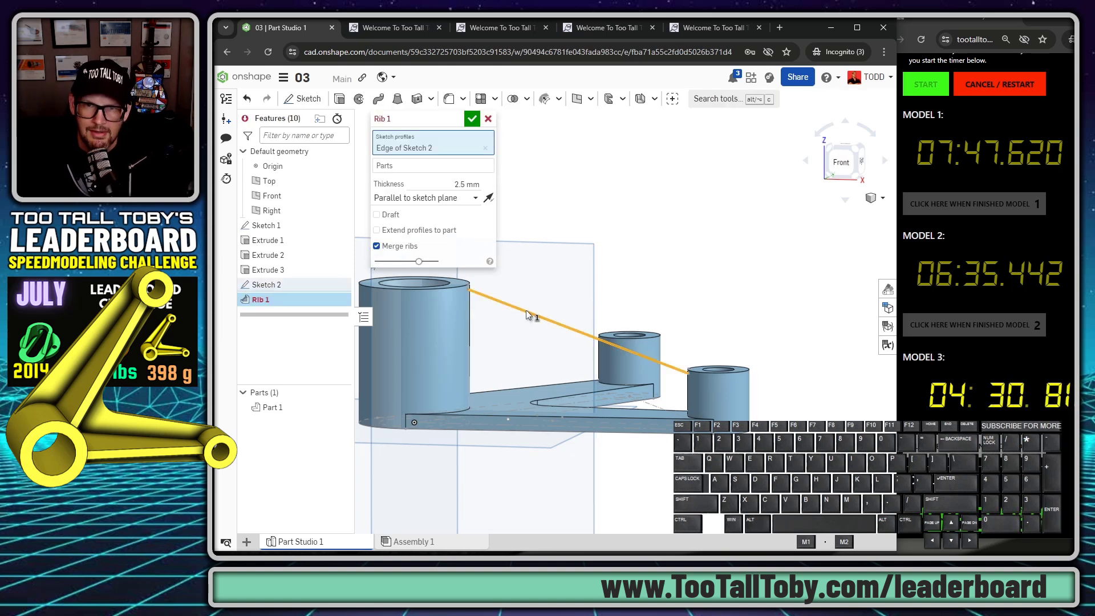
left_click(465, 185)
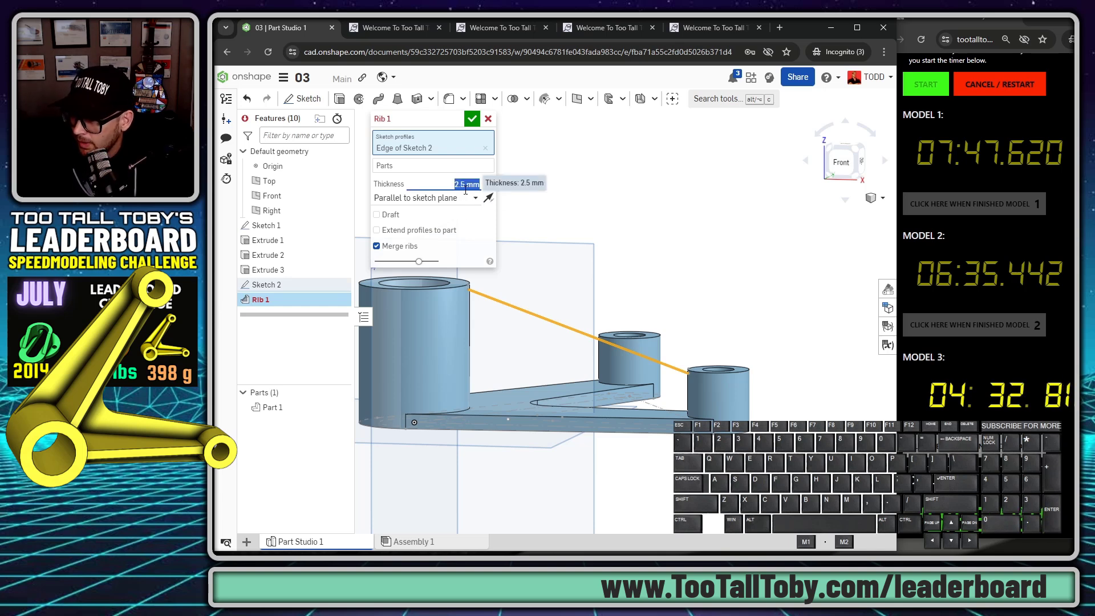
type("6")
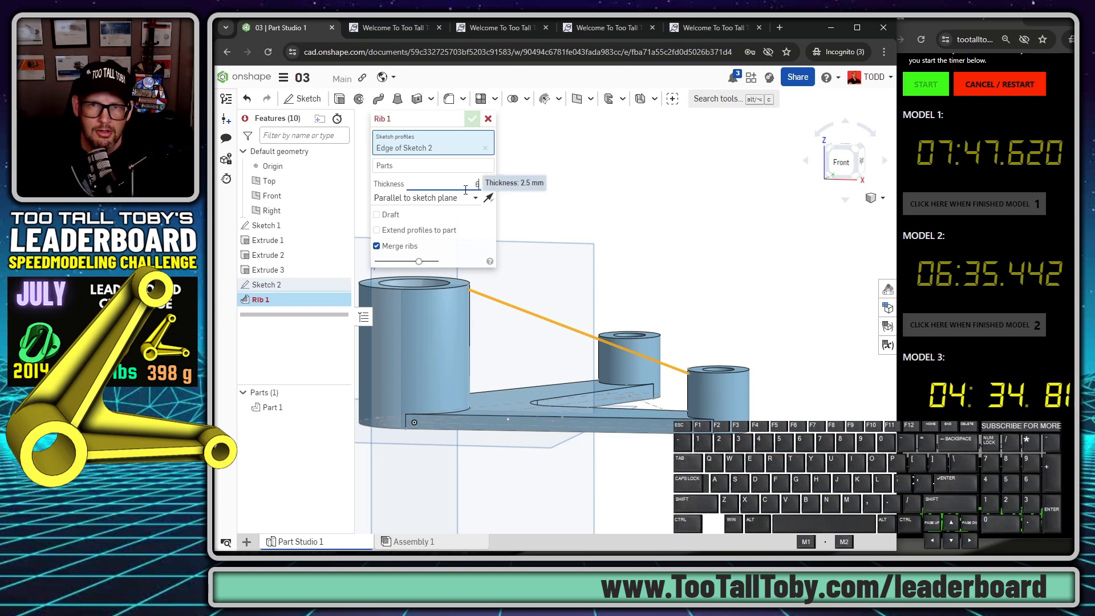
key("Return")
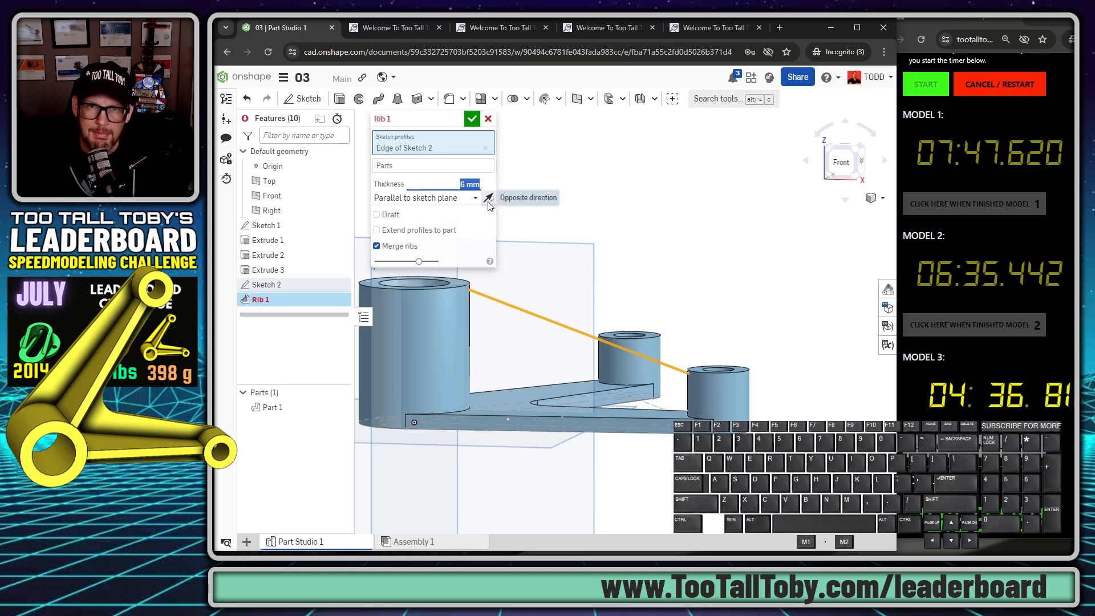
left_click(489, 197)
left_click(488, 207)
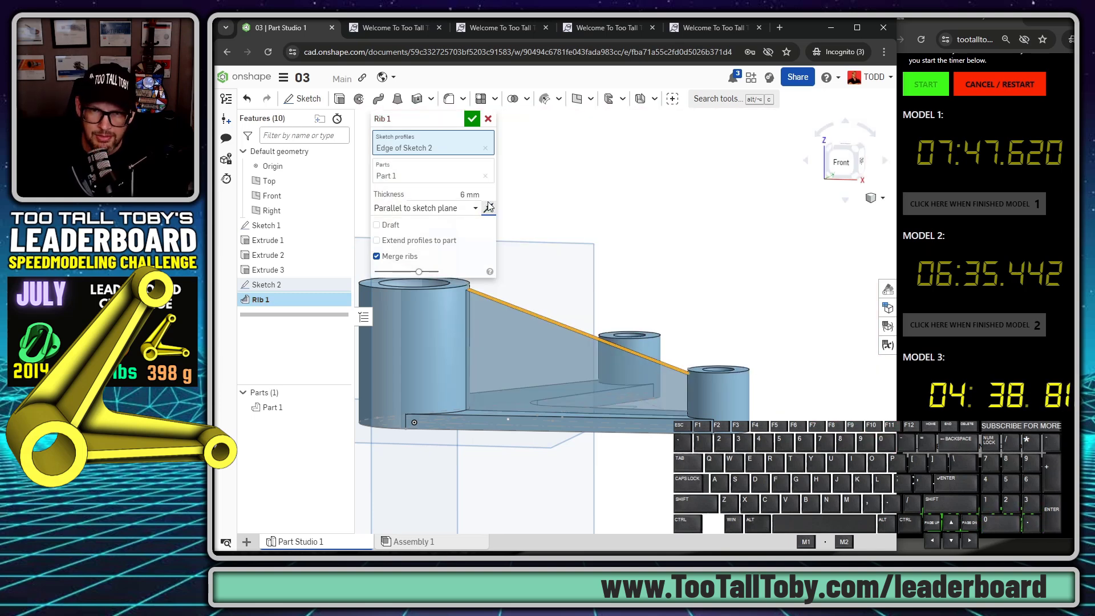
right_click_drag(614, 384, 602, 398)
middle_click_drag(602, 398, 703, 409)
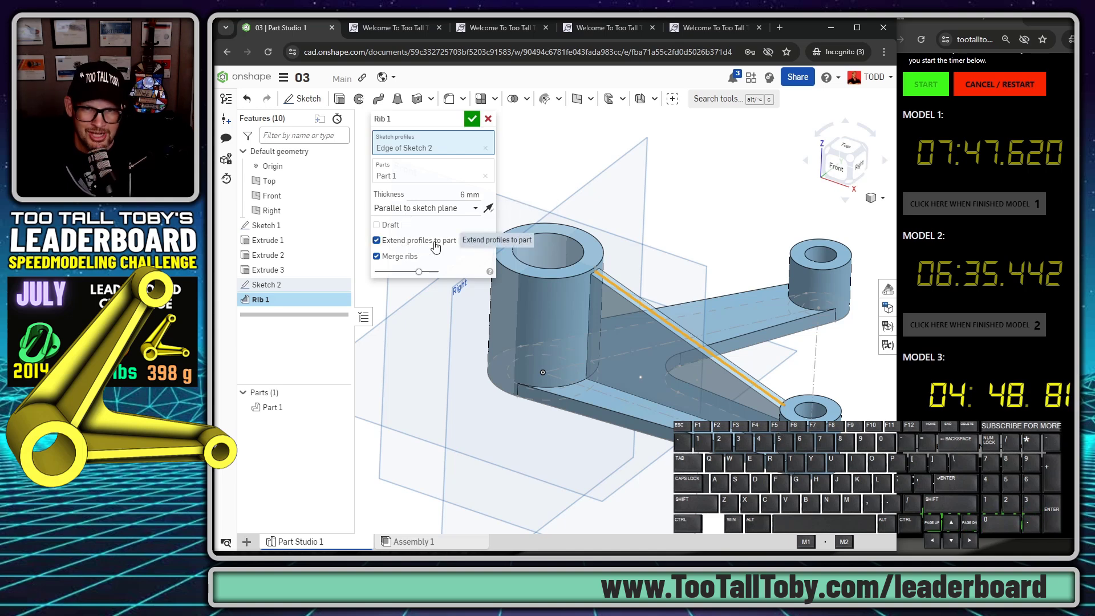
left_click(472, 118)
Start a circular feature pattern of Rib 1, using the large boss's outer cylindrical face as the pattern axis.
scroll(735, 228, "down", 4)
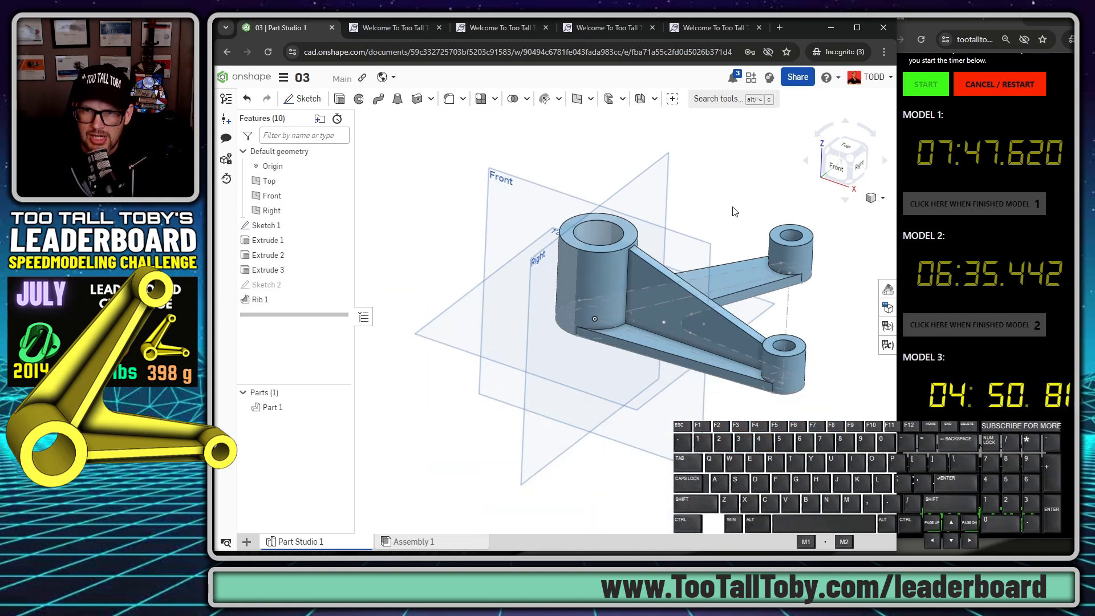
left_click(495, 100)
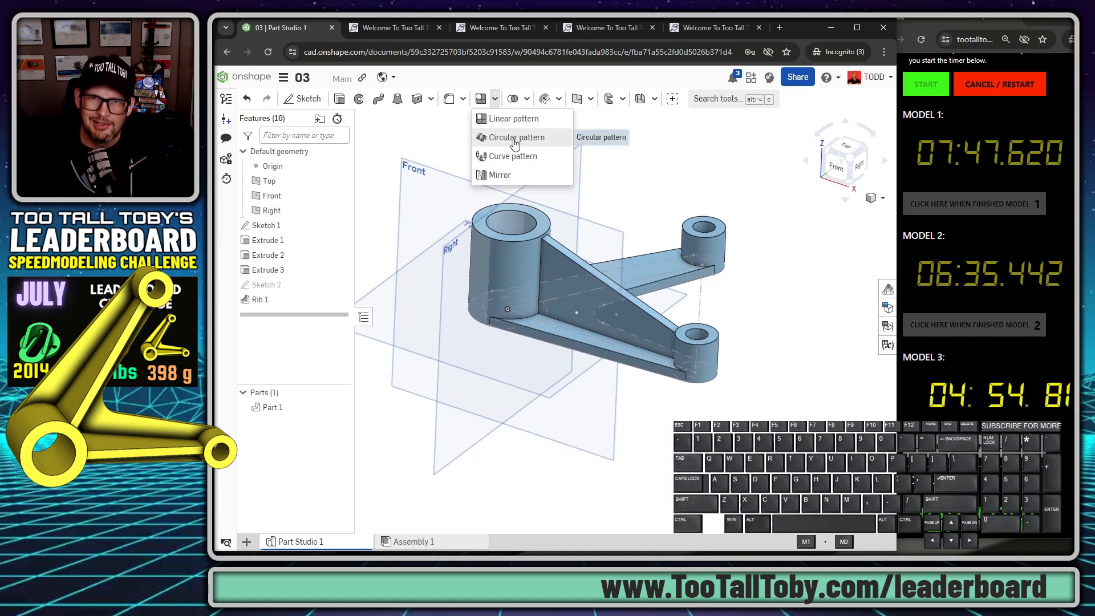
left_click(513, 136)
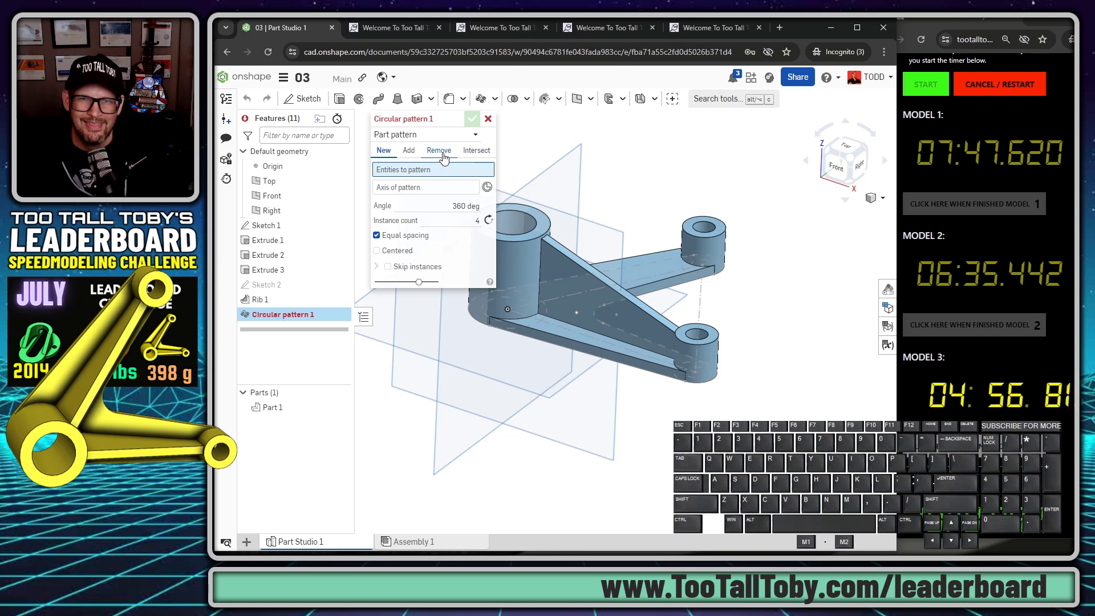
left_click(475, 134)
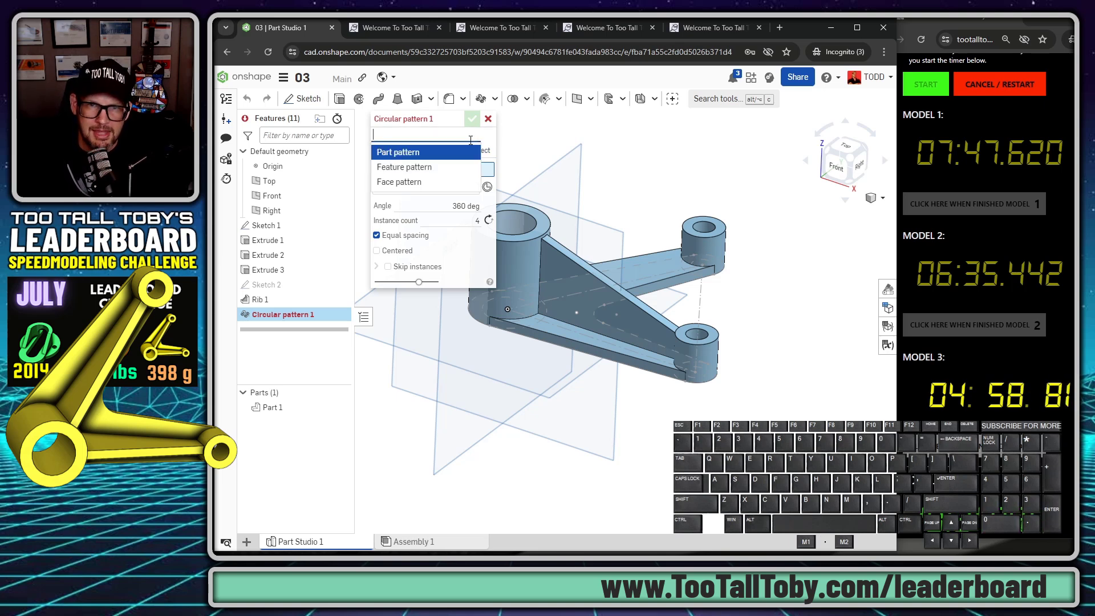
left_click(419, 167)
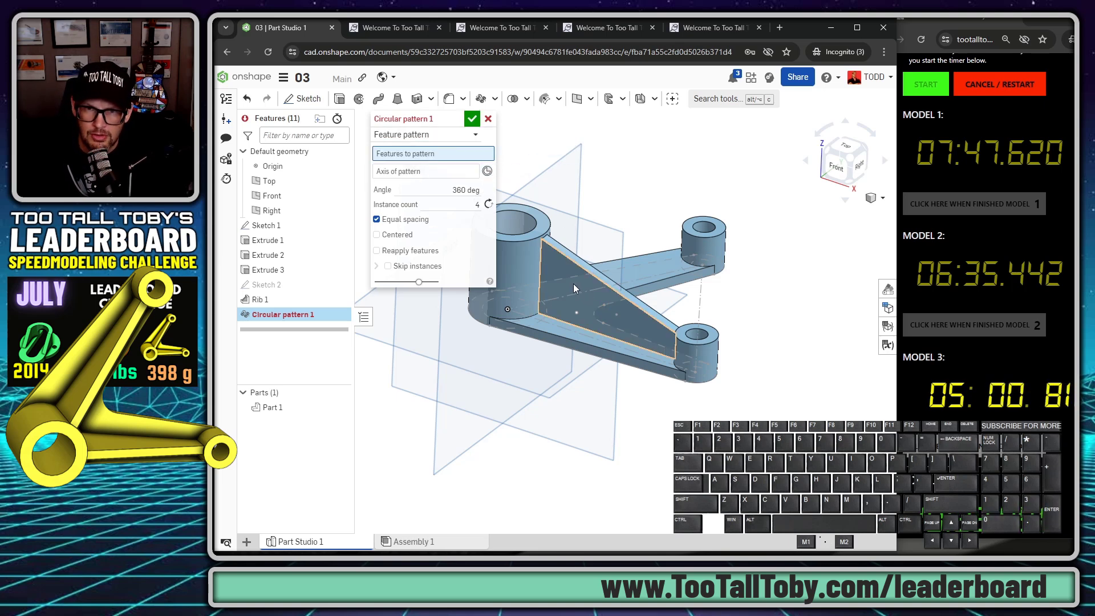
left_click(573, 283)
left_click(403, 181)
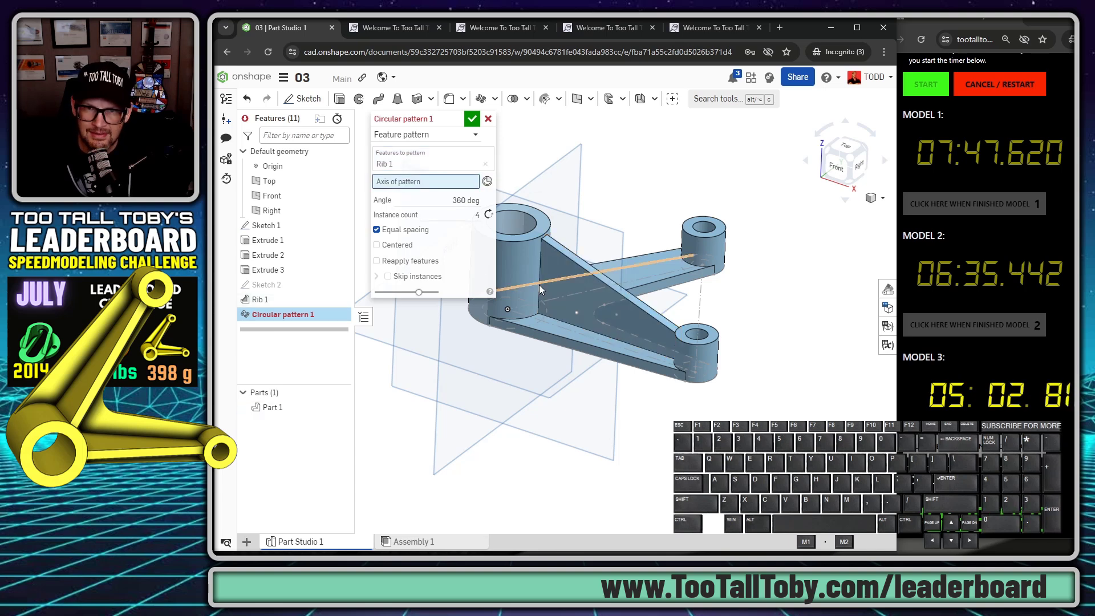
left_click(521, 267)
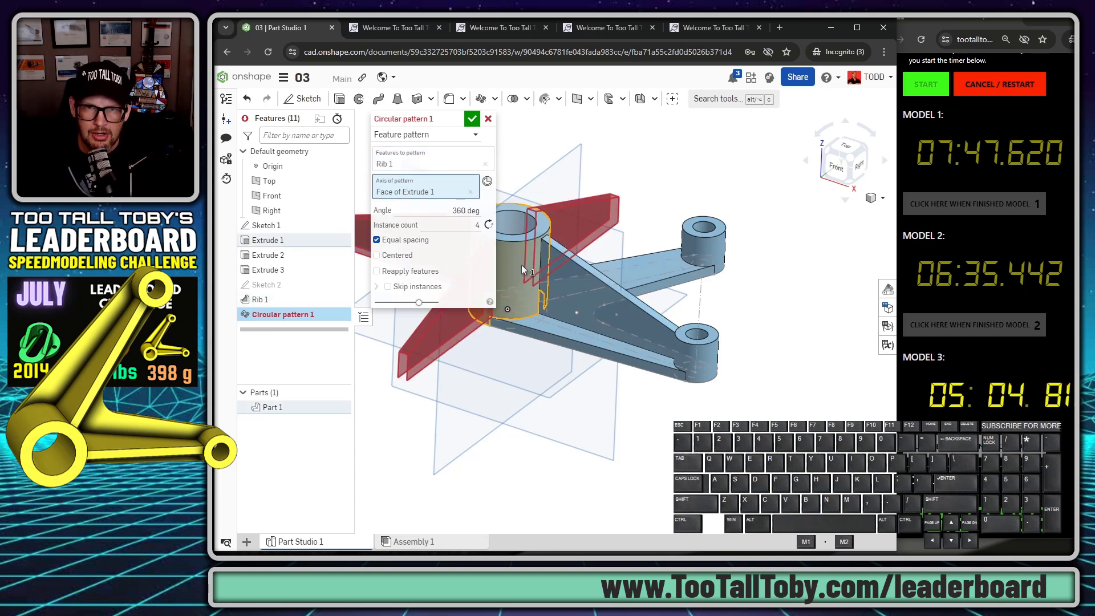
Set the circular pattern to 60 degrees with 2 instances, reverse its direction toward the second arm, and accept it.
left_click(460, 210)
type("60")
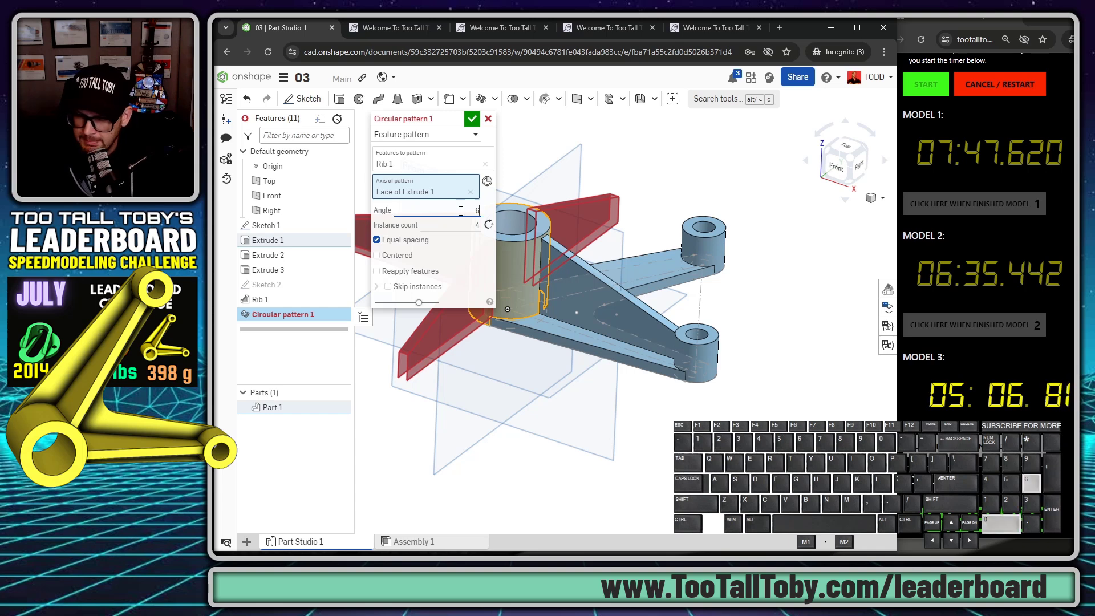
left_click(468, 225)
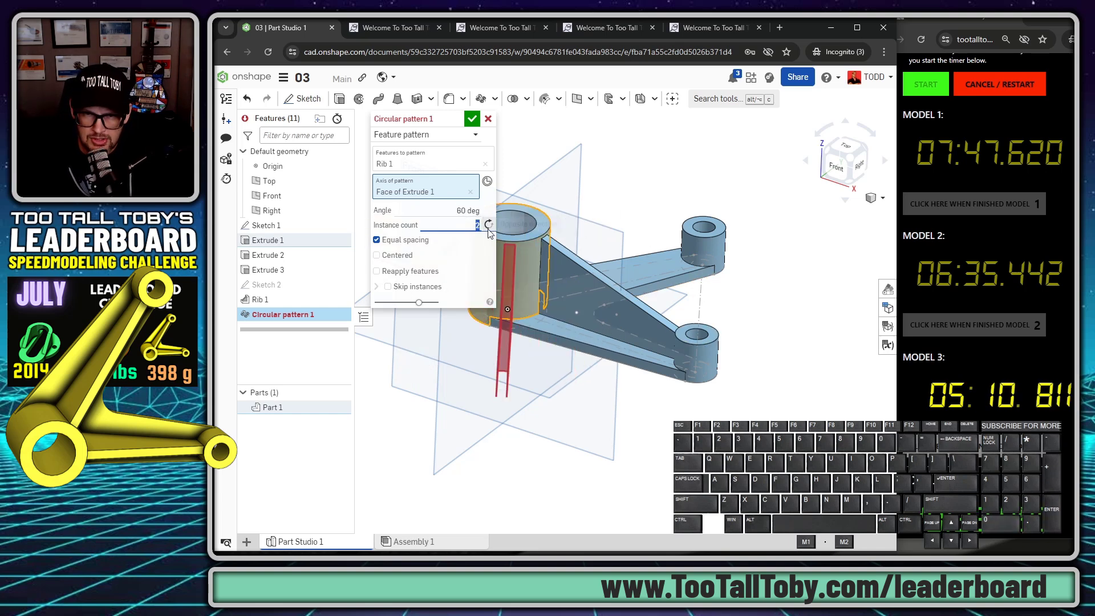
left_click(489, 228)
right_click_drag(634, 208, 632, 224)
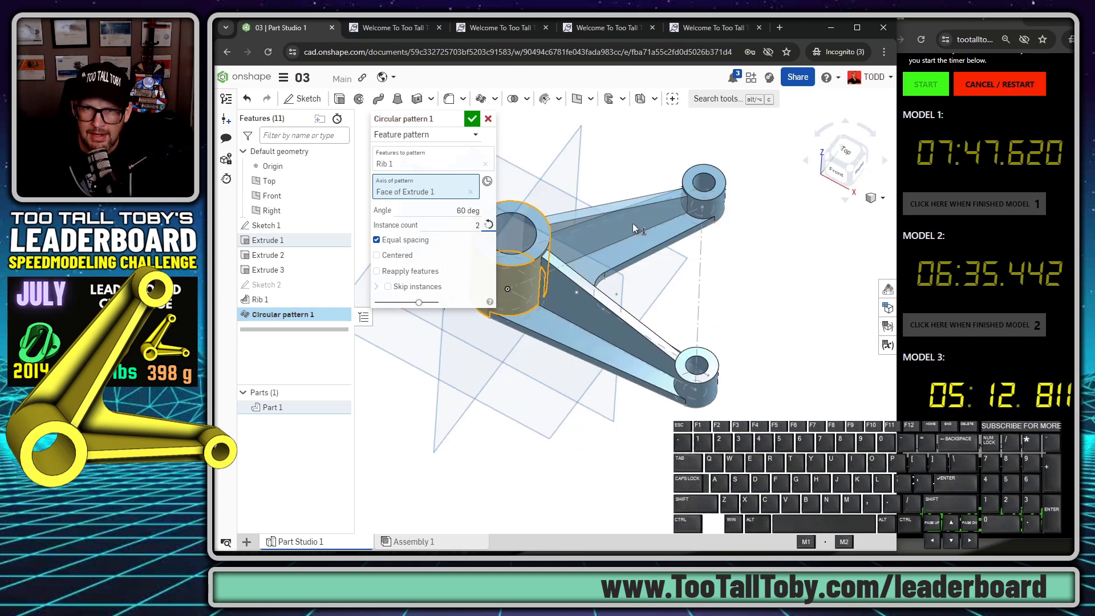
left_click(472, 119)
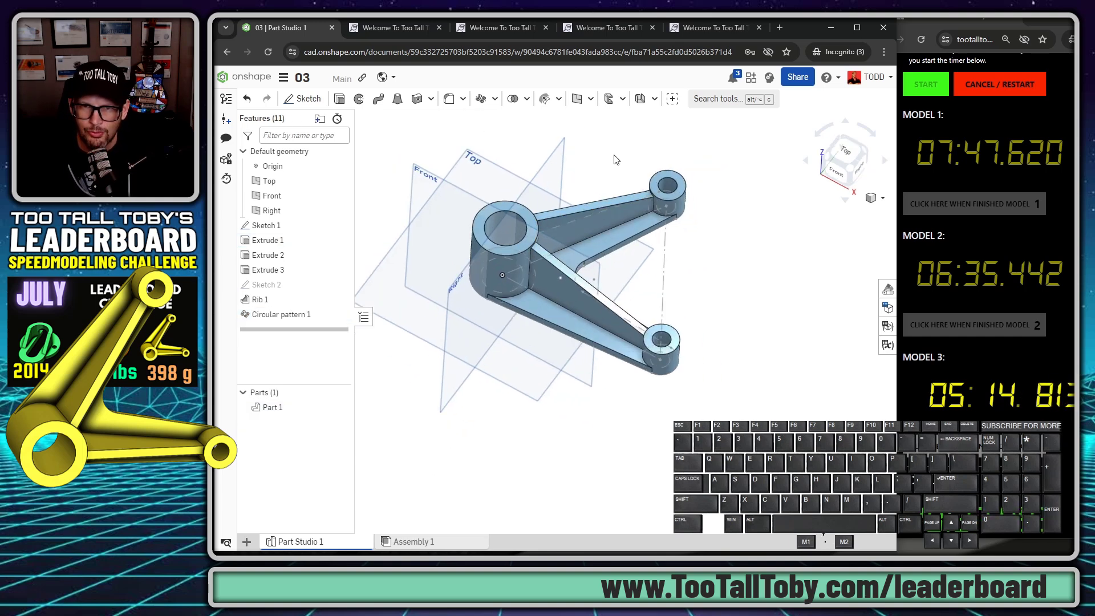
Hide the default planes and the sketches, and change Part 1's appearance to golden yellow.
key("p")
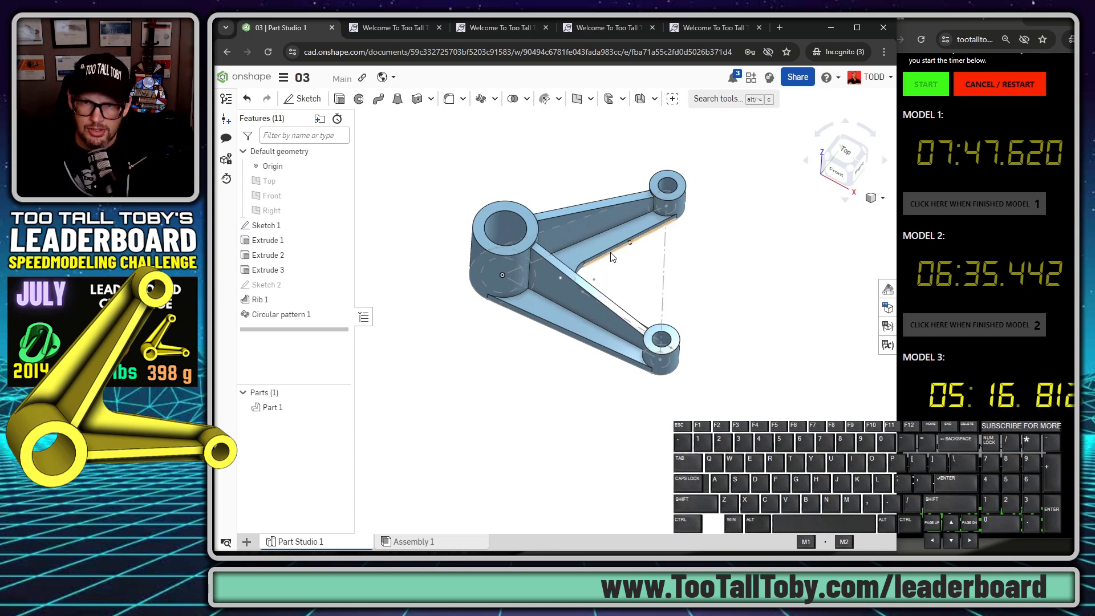
key("shift+s")
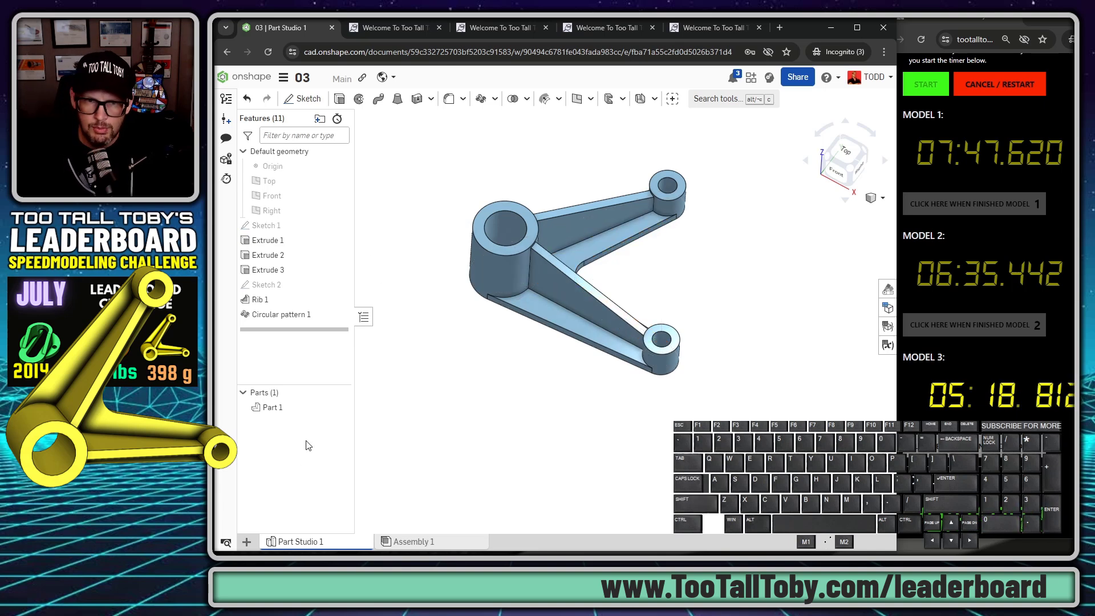
right_click(271, 407)
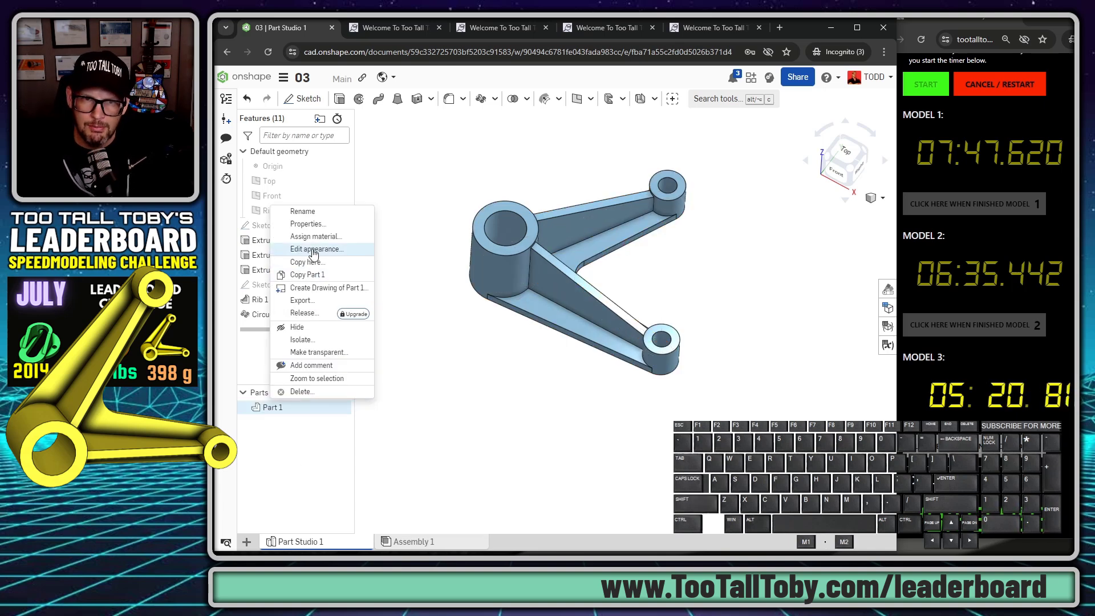
left_click(313, 254)
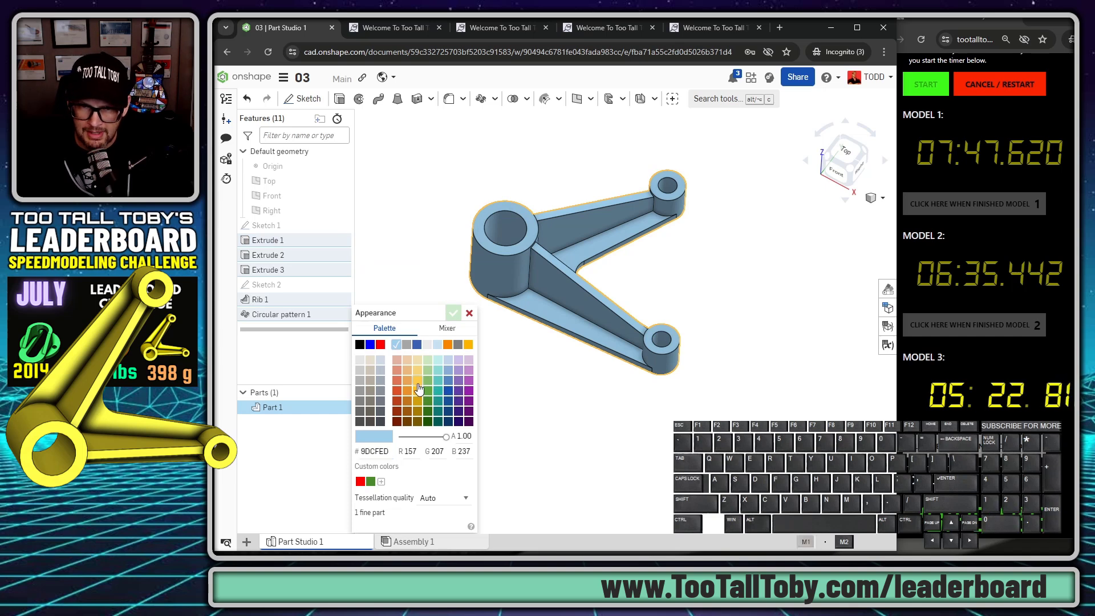
left_click(419, 389)
left_click(454, 312)
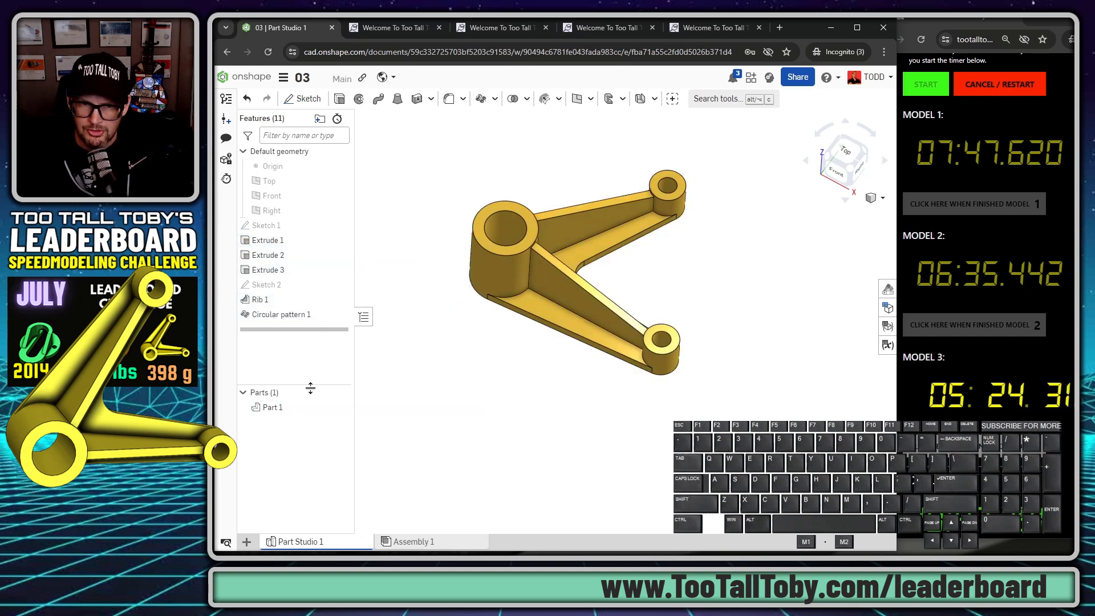
Assign TTT-Aluminum - 1060 from the TTT-CUSTOM MATERIALS library to Part 1.
right_click(278, 409)
left_click(343, 238)
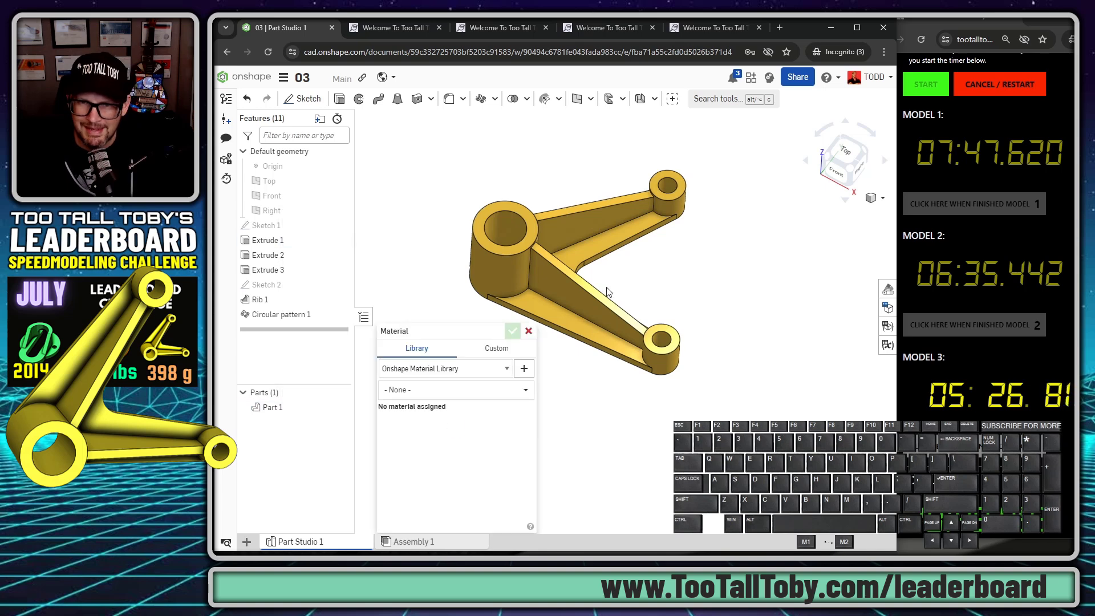
left_click(456, 390)
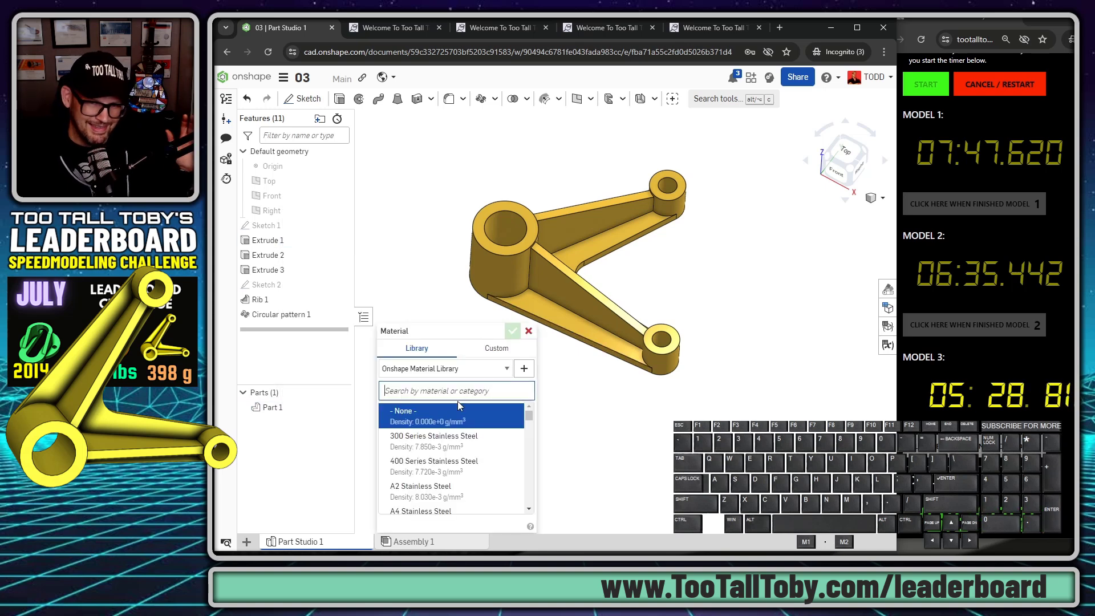
left_click(463, 372)
left_click(463, 374)
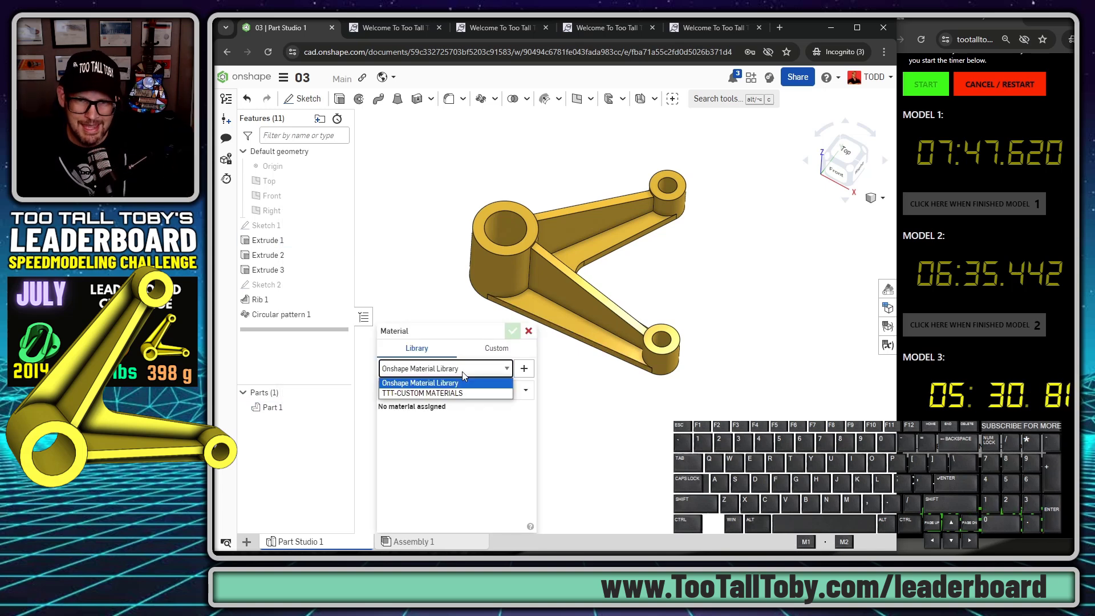
left_click(450, 392)
left_click(515, 390)
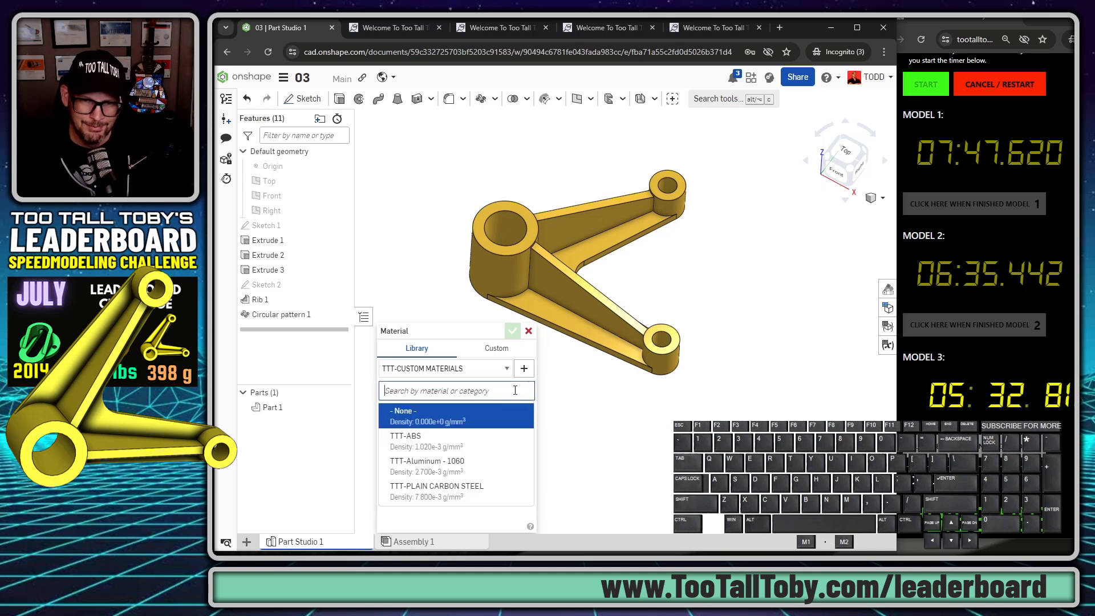
left_click(442, 463)
left_click(512, 331)
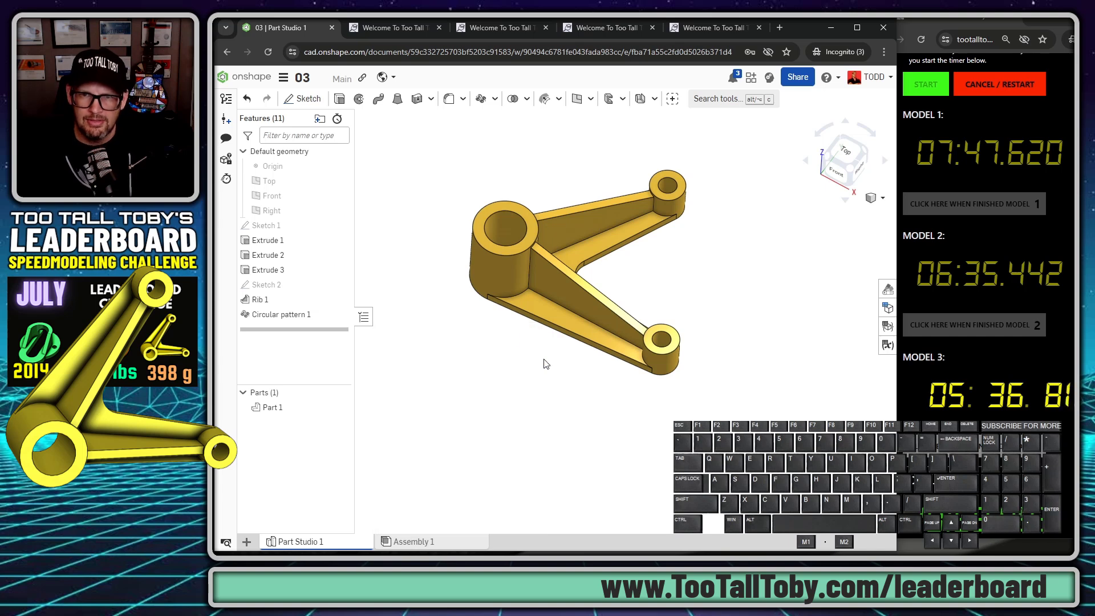
Check the mass properties of Part 1.
left_click_drag(824, 485, 819, 447)
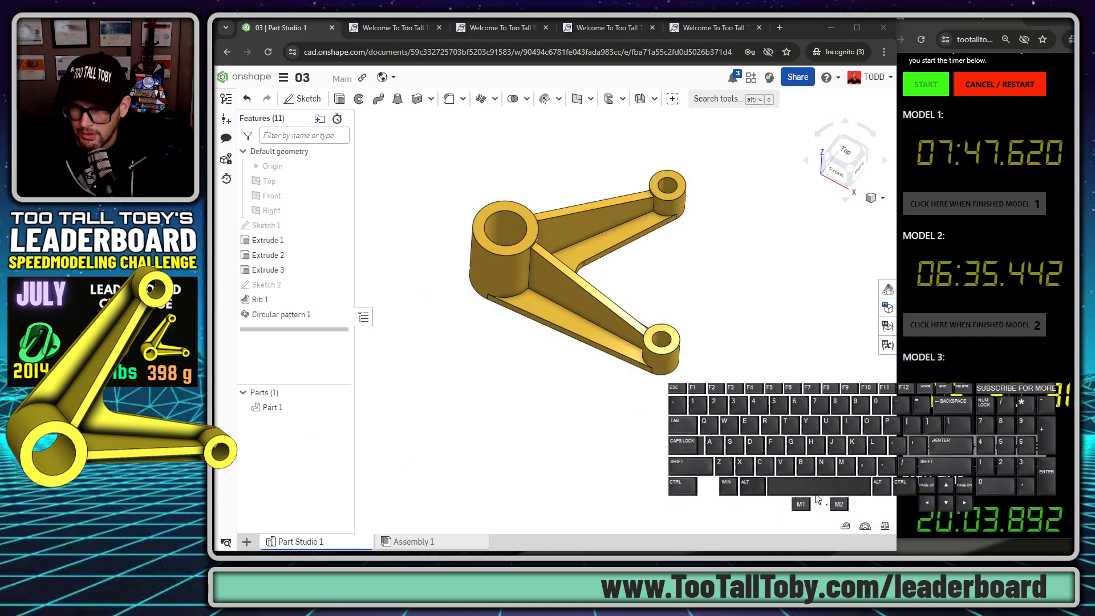
left_click(885, 526)
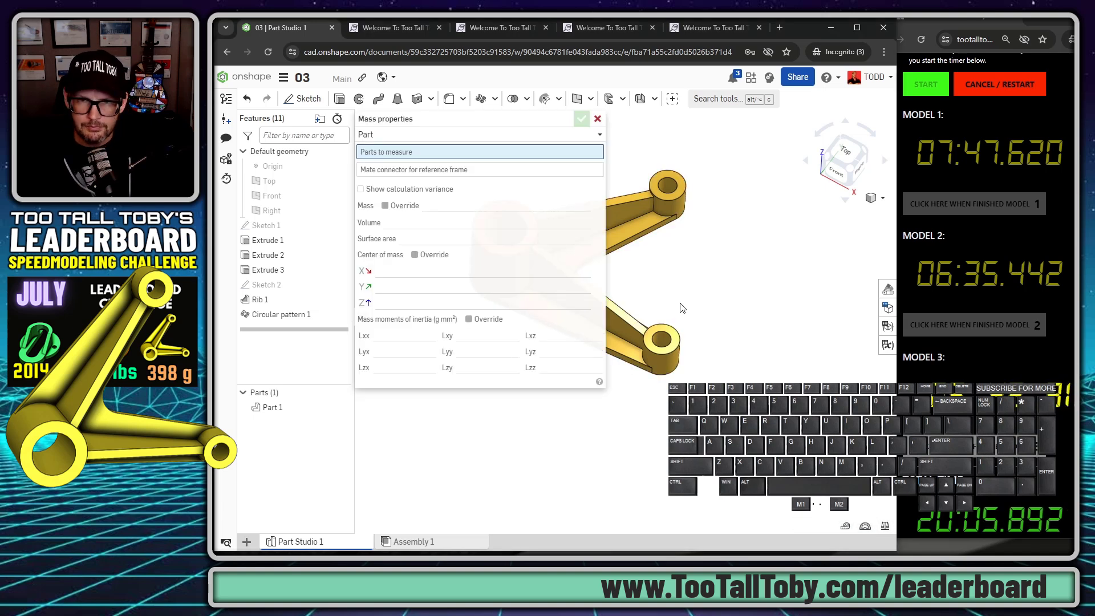
left_click(614, 337)
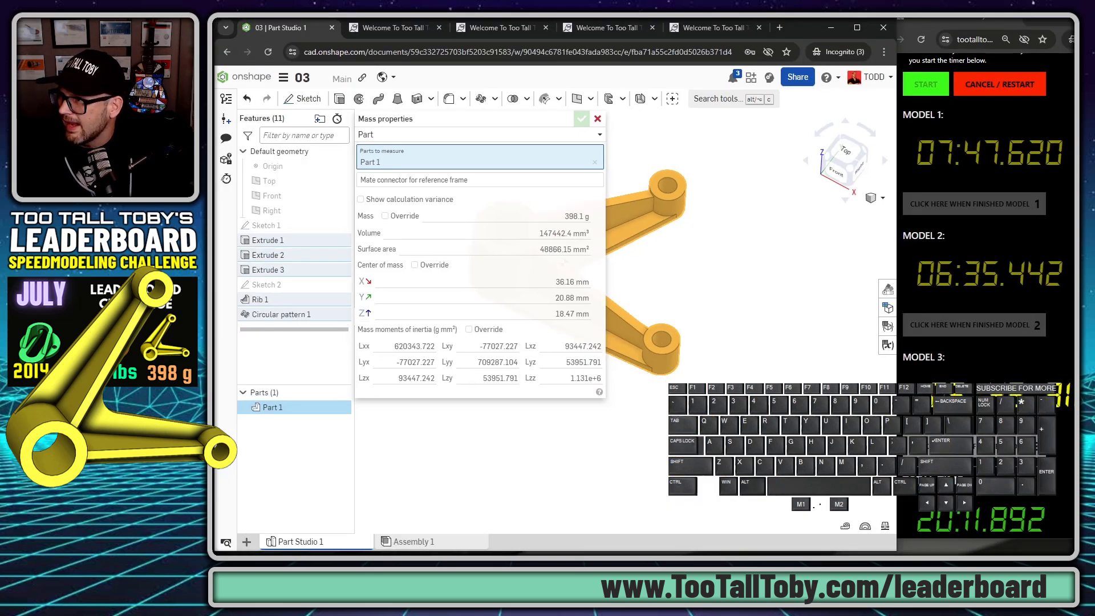
Switch to the challenge timer page, mark Model 3 as finished, and enlarge the window to show the whole leaderboard entry form.
mouse_move(1094, 55)
left_mouse_down()
mouse_move(699, 19)
mouse_move(1094, 26)
left_mouse_up()
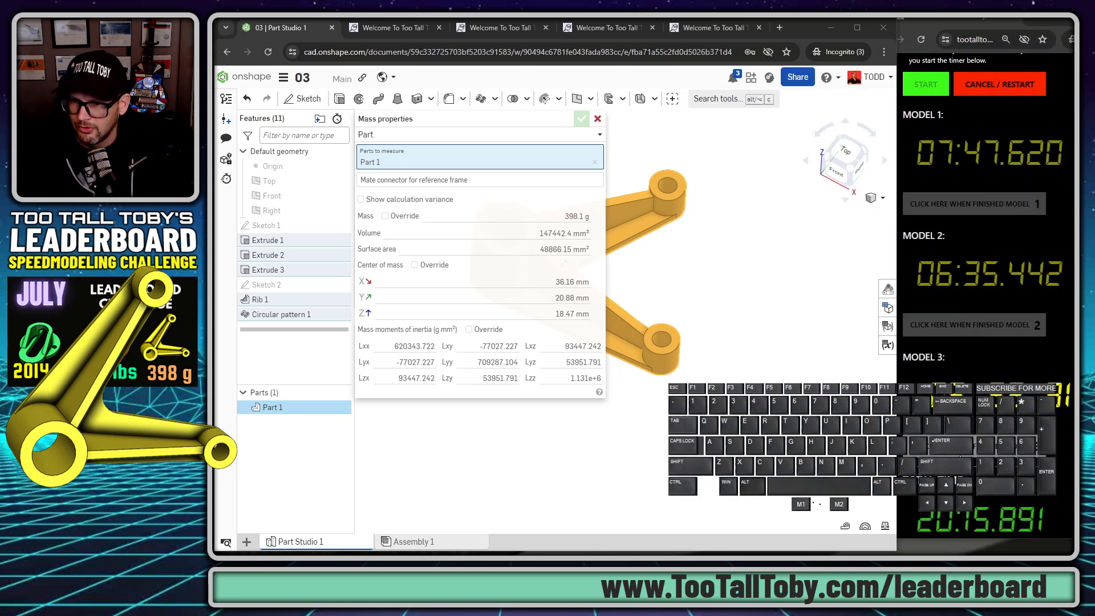
left_click(995, 446)
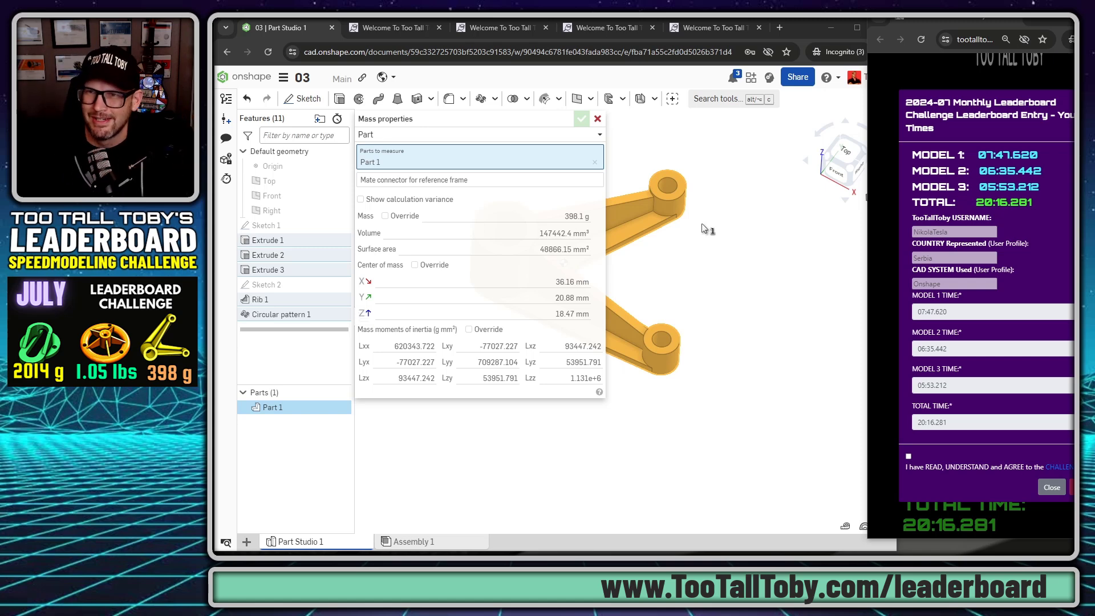
left_click_drag(1047, 21, 955, 36)
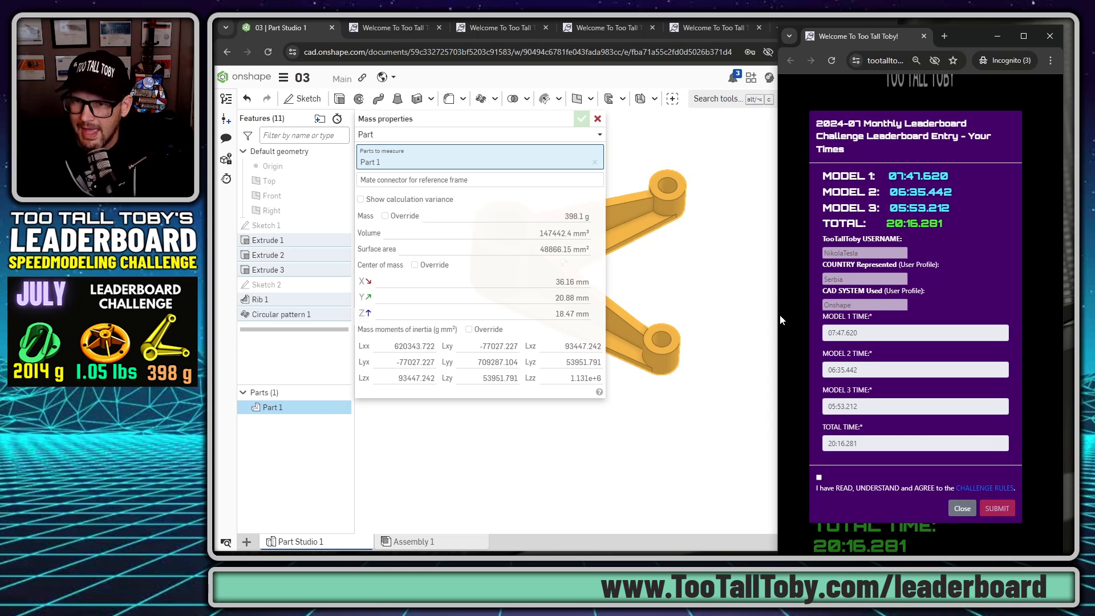
left_click_drag(780, 319, 213, 342)
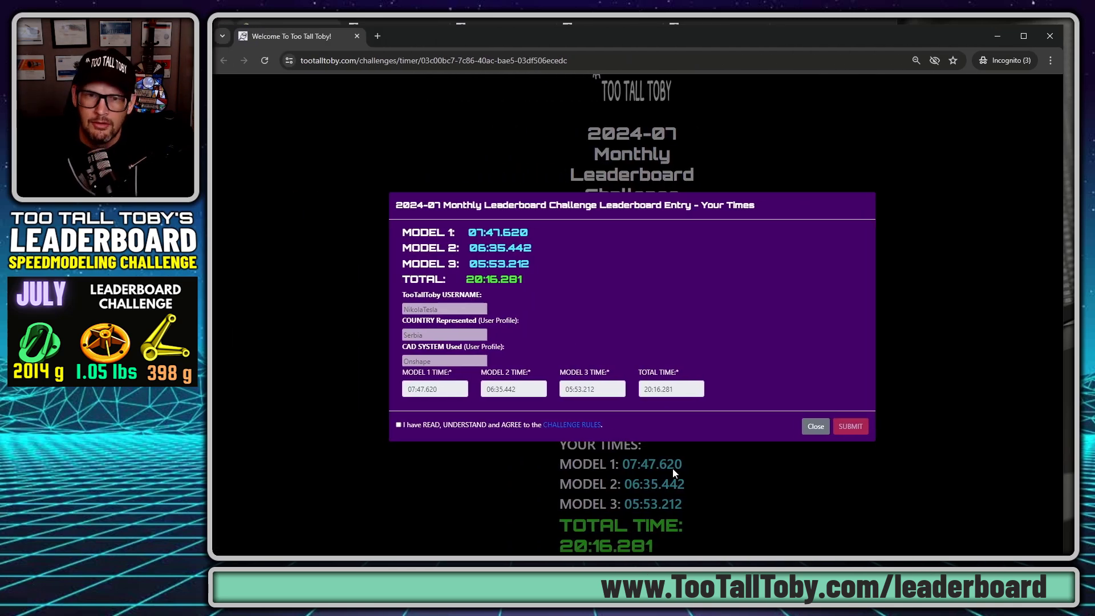
Agree to the challenge rules and submit the 2024-07 Monthly Leaderboard Challenge entry.
left_click(399, 424)
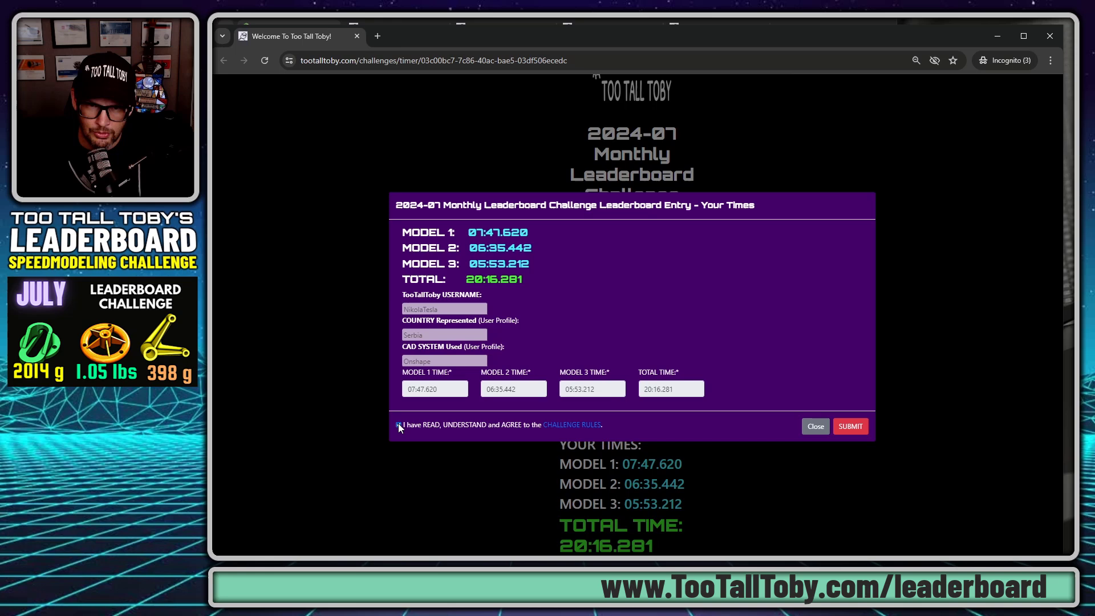
left_click(862, 427)
scroll(942, 297, "down", 1)
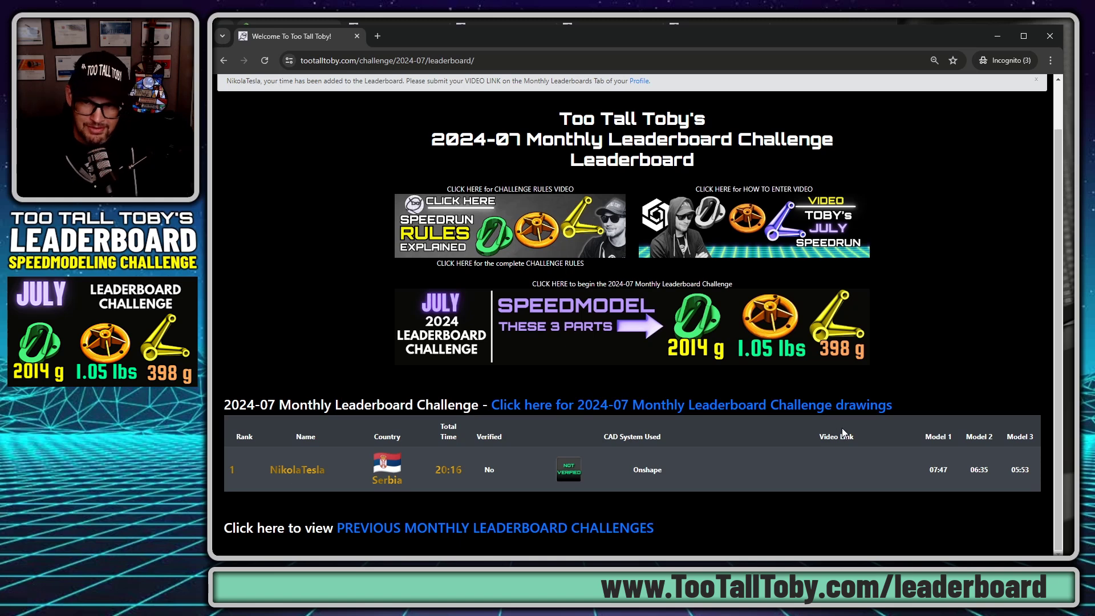
Open the account's profile for editing and display its Monthly Leaderboards entries.
scroll(842, 429, "up", 2)
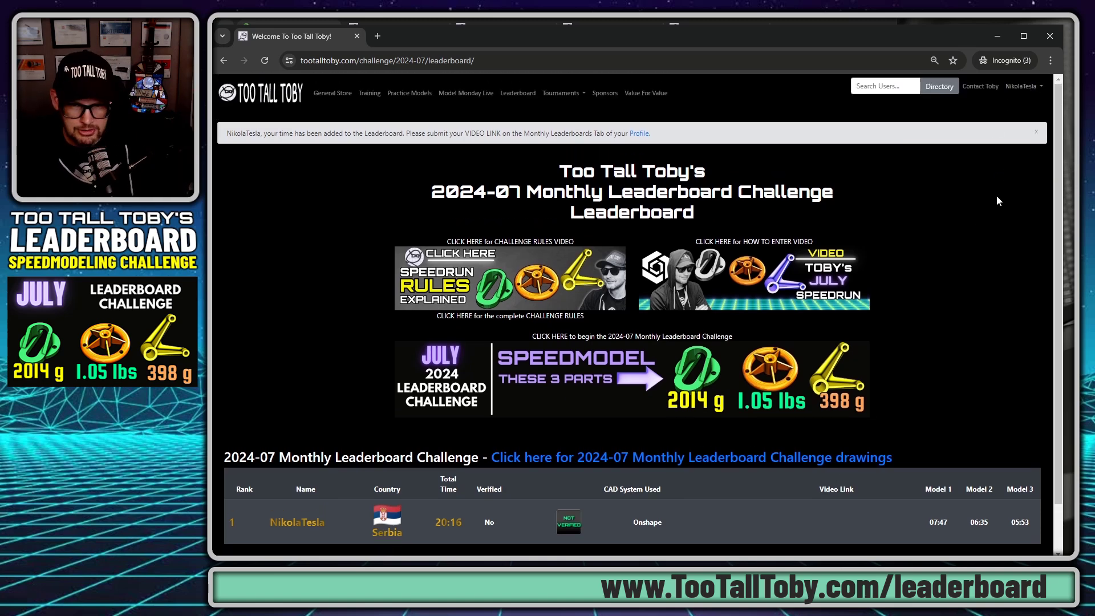
left_click(1039, 88)
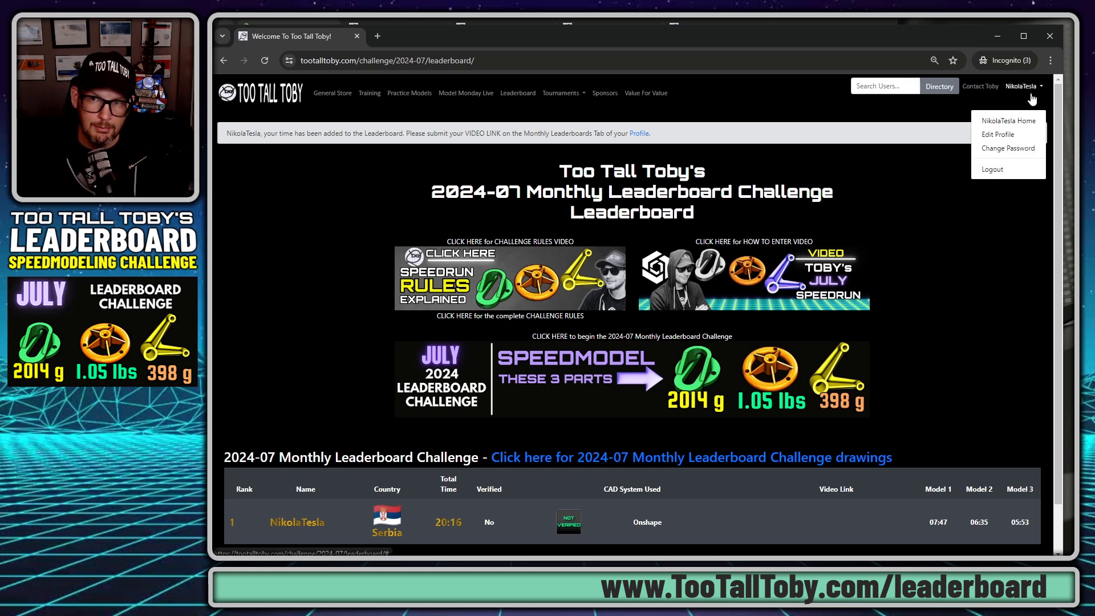
left_click(1005, 135)
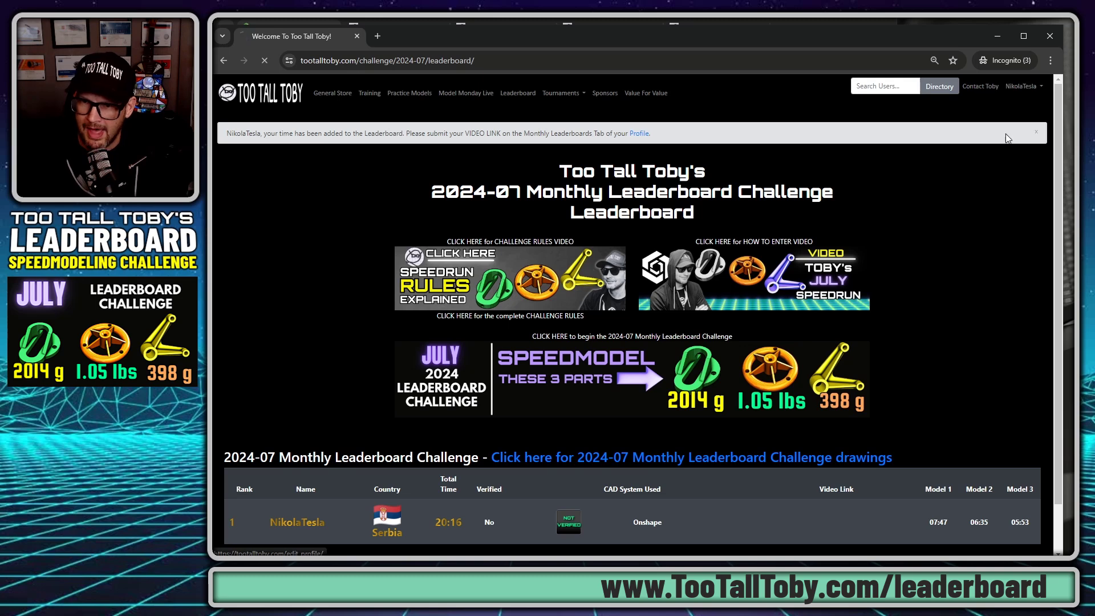
scroll(904, 277, "down", 4)
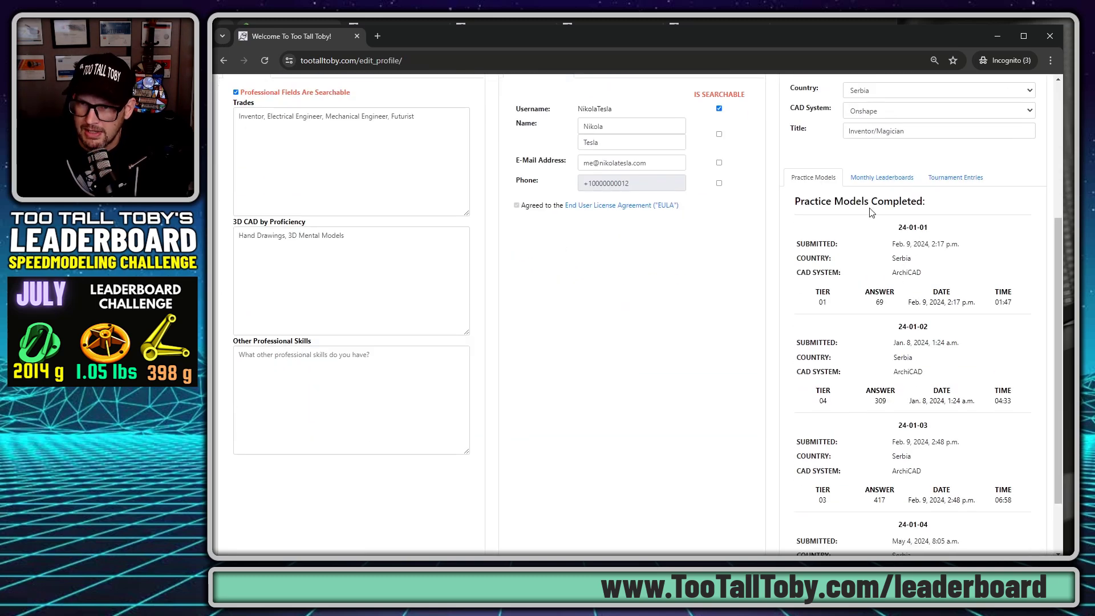
left_click(882, 178)
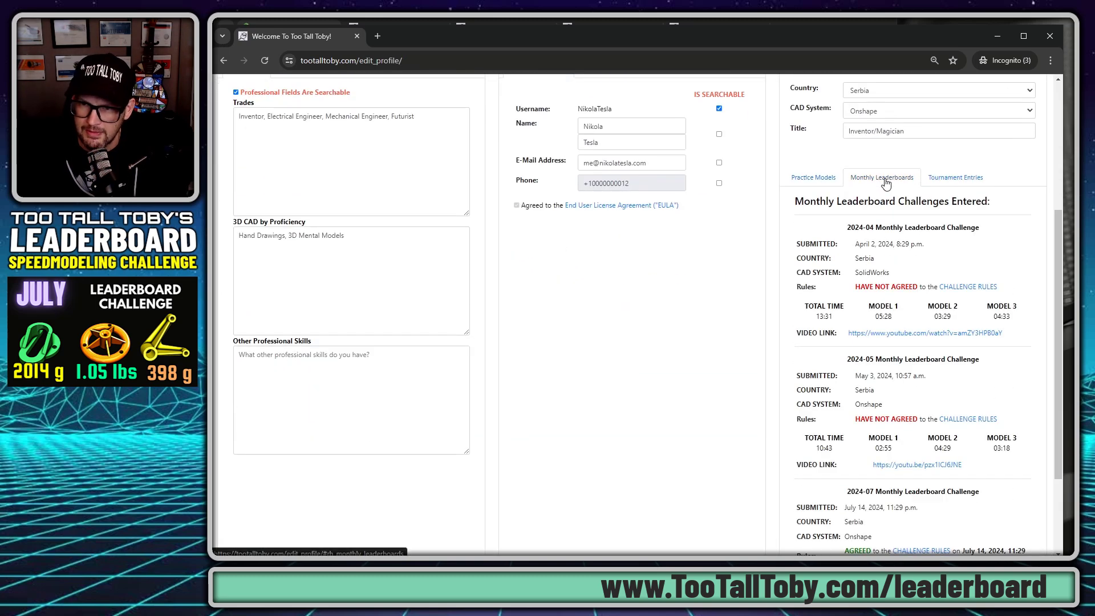
Review the 2024-07 Monthly Leaderboard Challenge entry in the profile and activate its empty Video Link field.
scroll(851, 403, "down", 3)
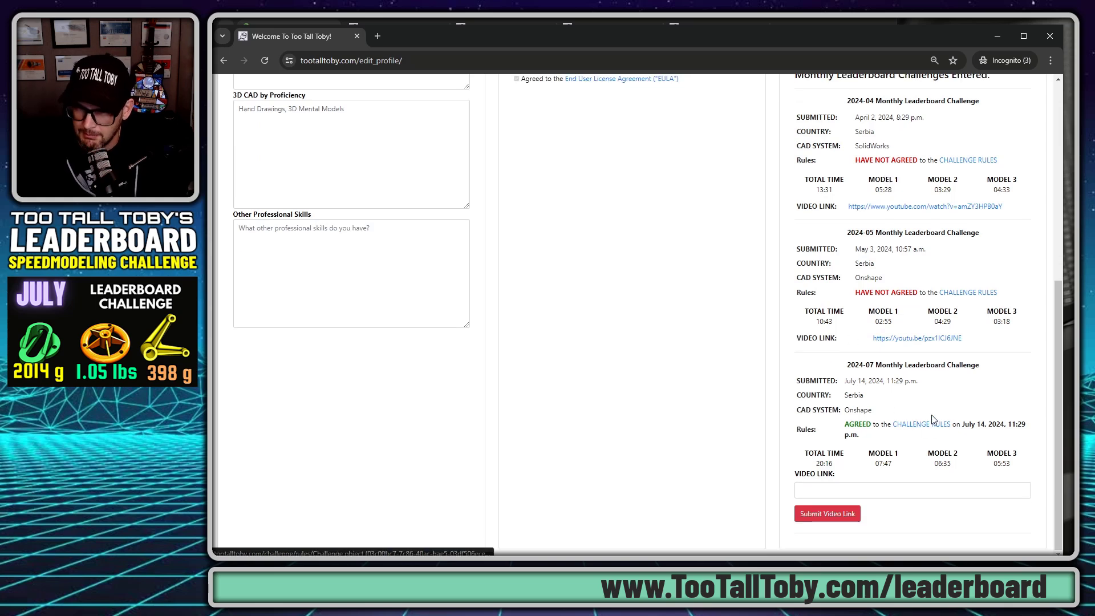
left_click_drag(846, 368, 887, 364)
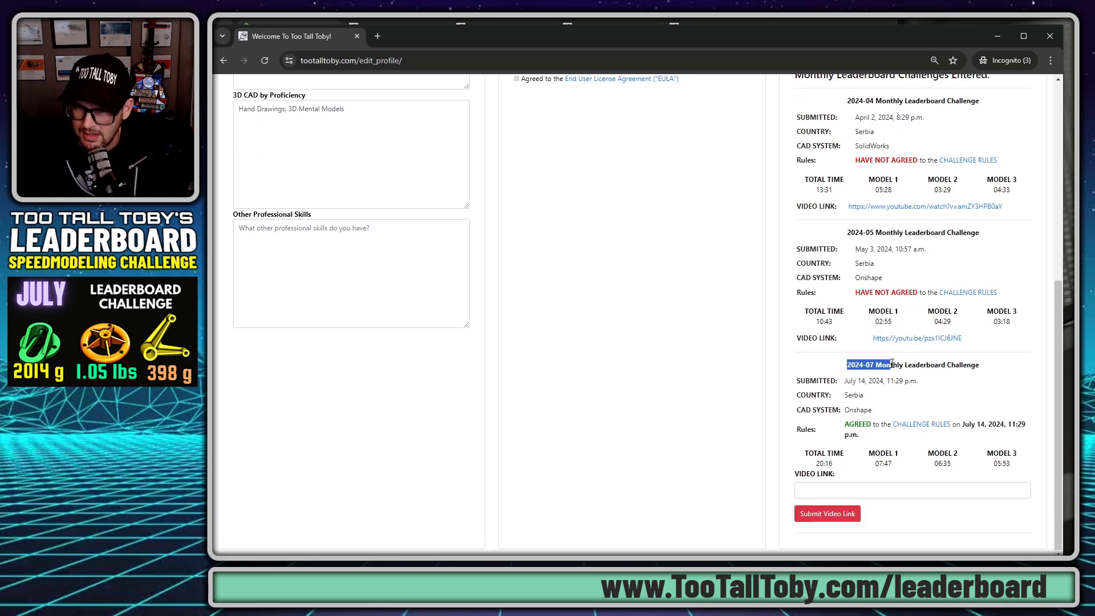
left_click_drag(875, 364, 991, 366)
left_click(872, 472)
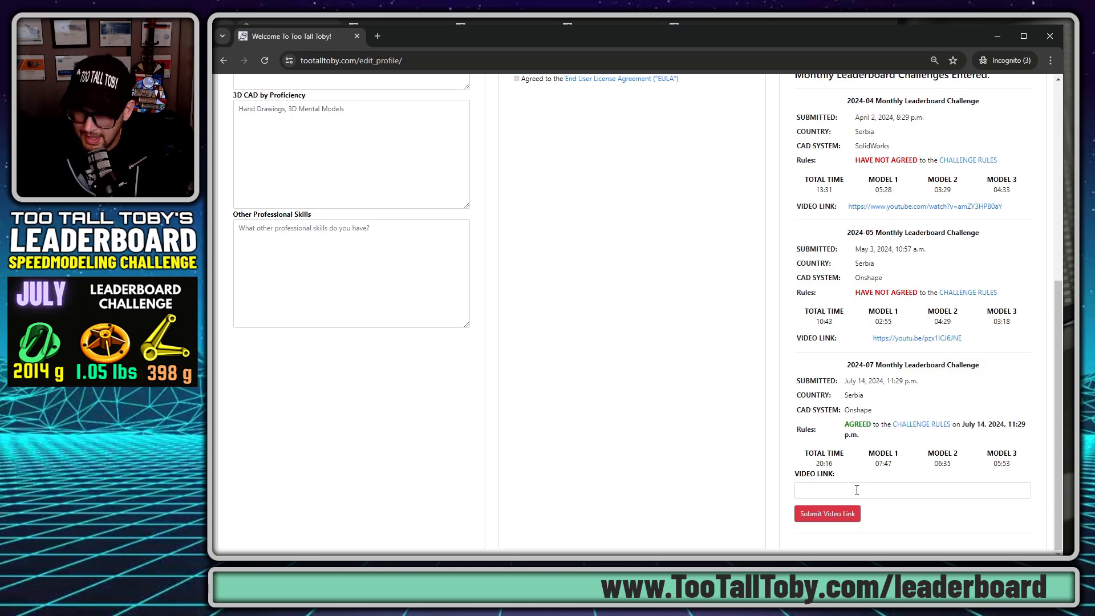
left_click(853, 490)
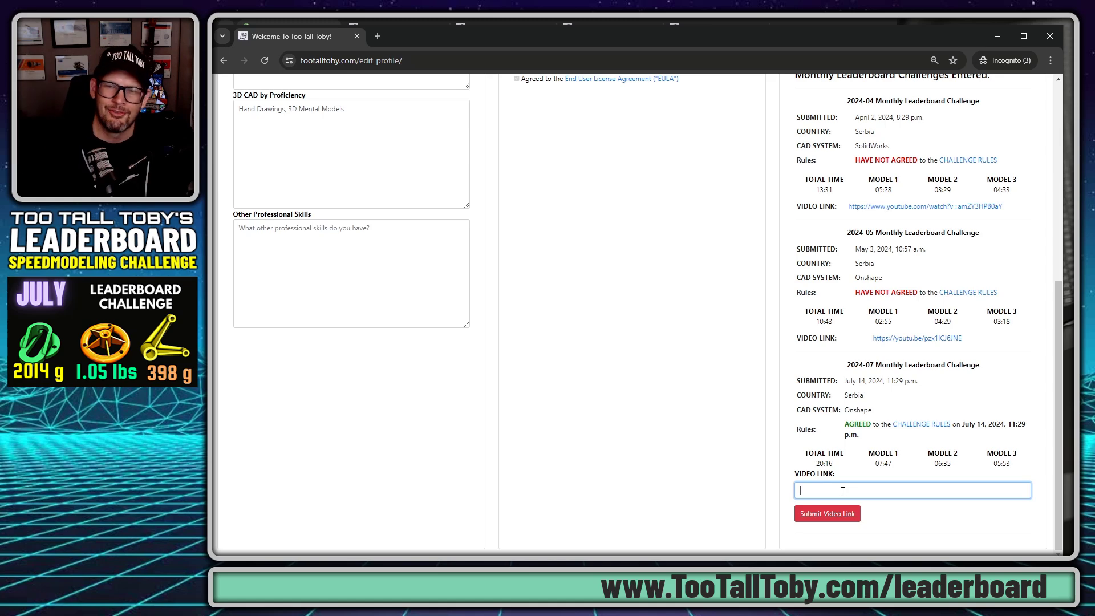
Leave the profile editor without saving and show the 2024-07 Monthly Leaderboard Challenge standings on the Leaderboard page.
scroll(770, 392, "up", 6)
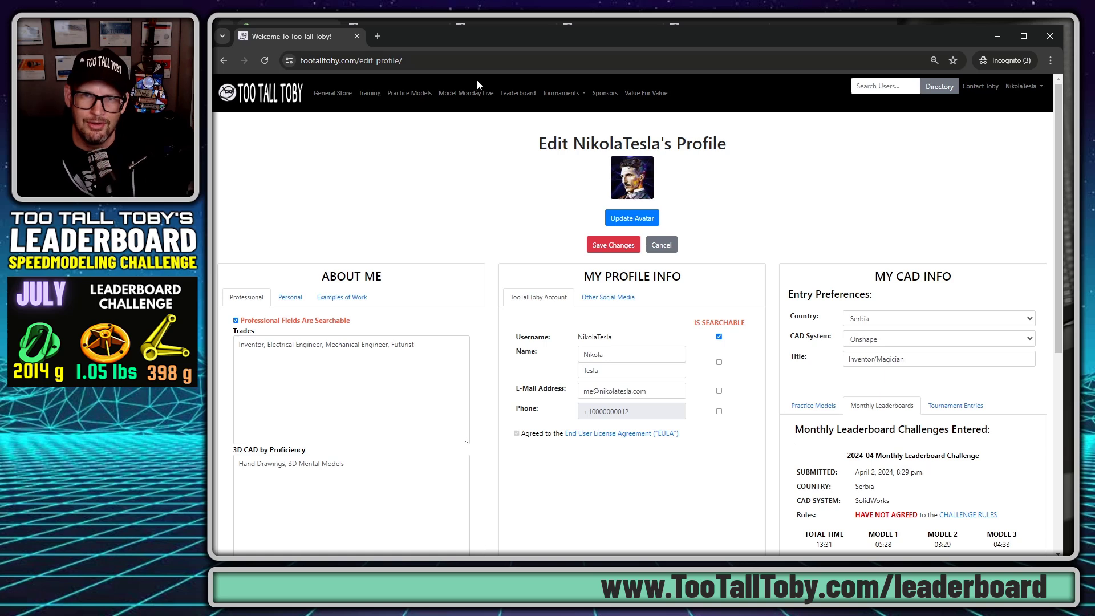
left_click(562, 94)
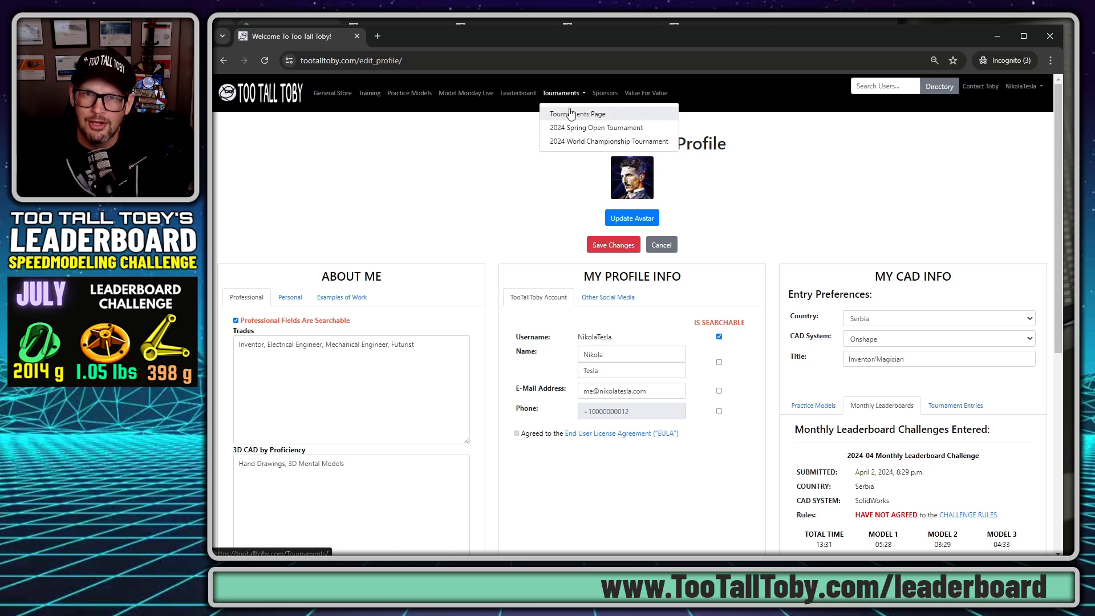
left_click(511, 93)
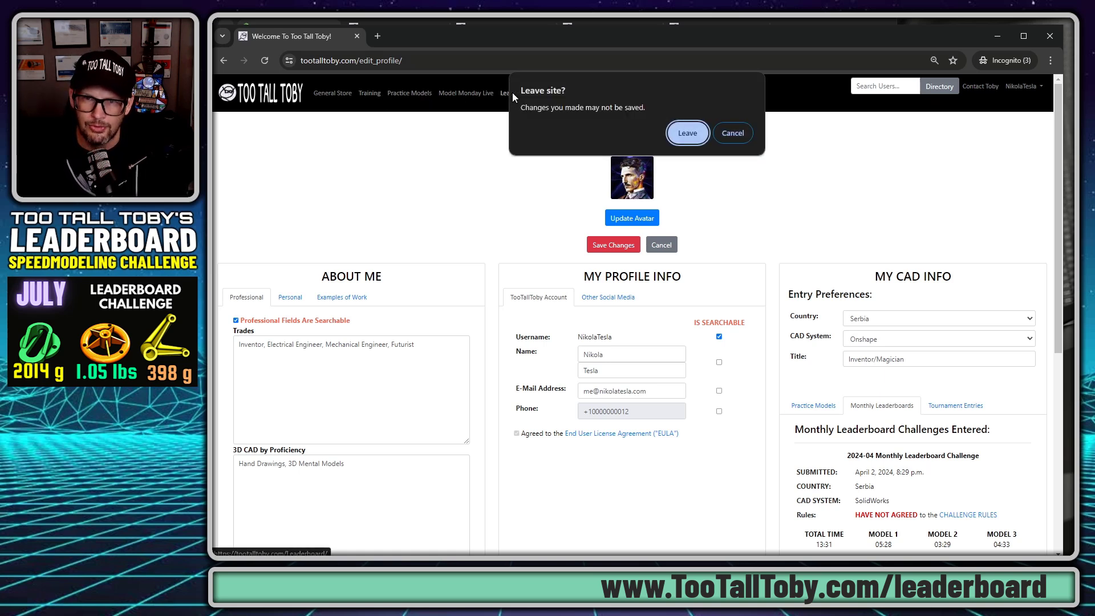
left_click(688, 133)
scroll(755, 198, "down", 5)
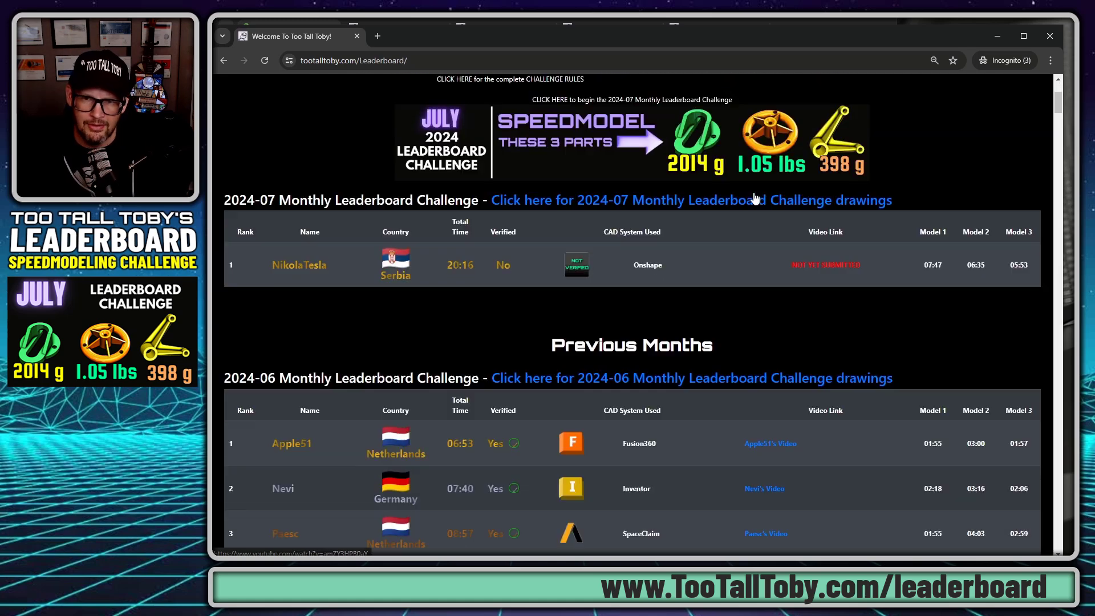
Examine the 2024-06 Monthly Leaderboard Challenge standings under the previous months.
scroll(756, 198, "down", 4)
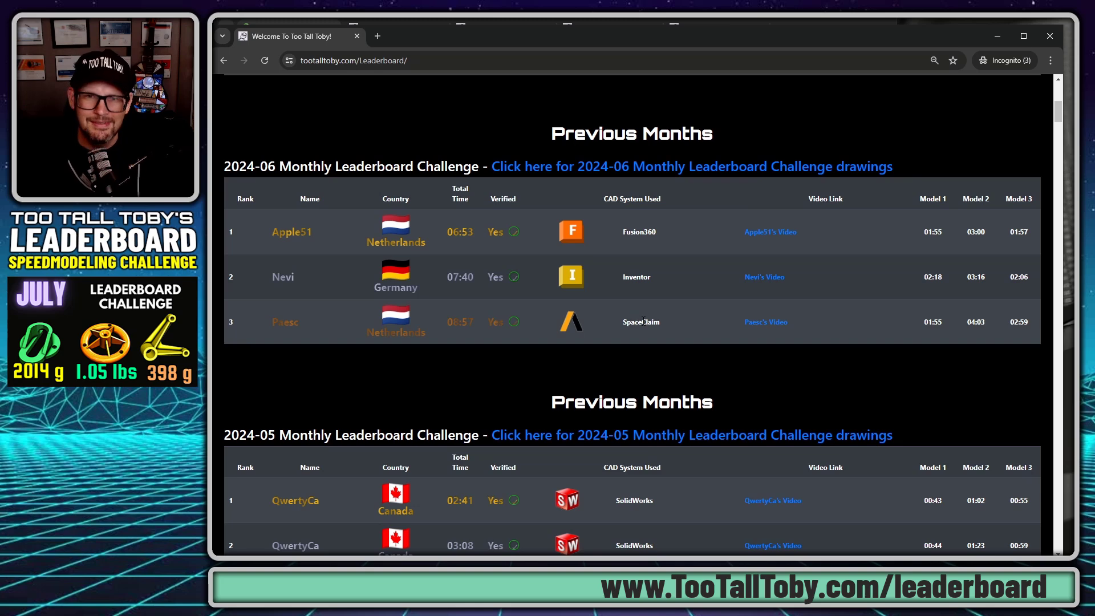
scroll(652, 321, "down", 1)
scroll(644, 313, "up", 1)
scroll(636, 308, "down", 1)
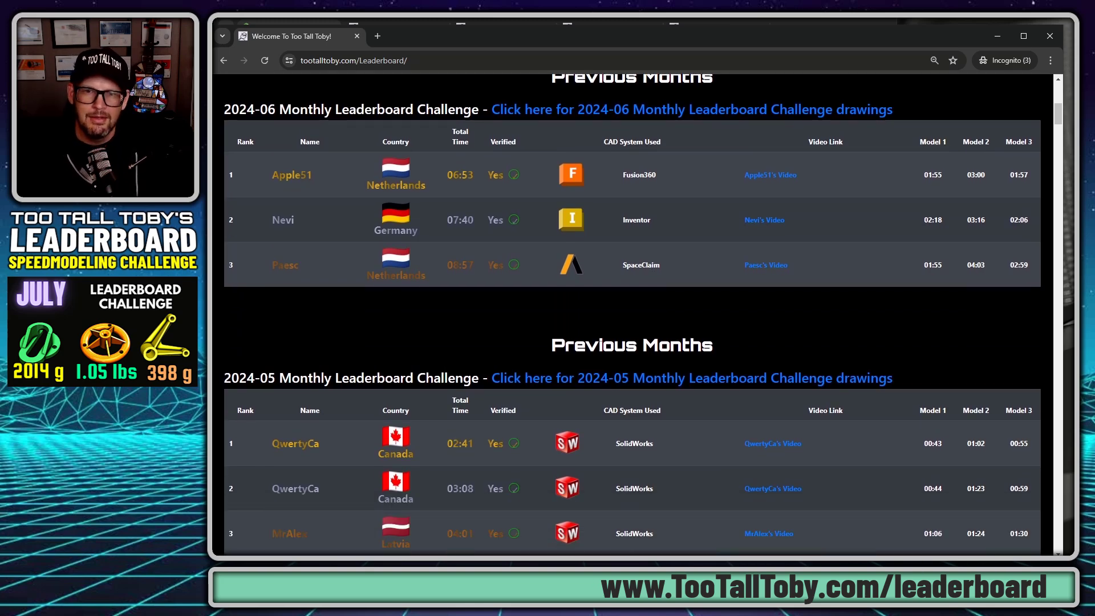
scroll(636, 301, "down", 1)
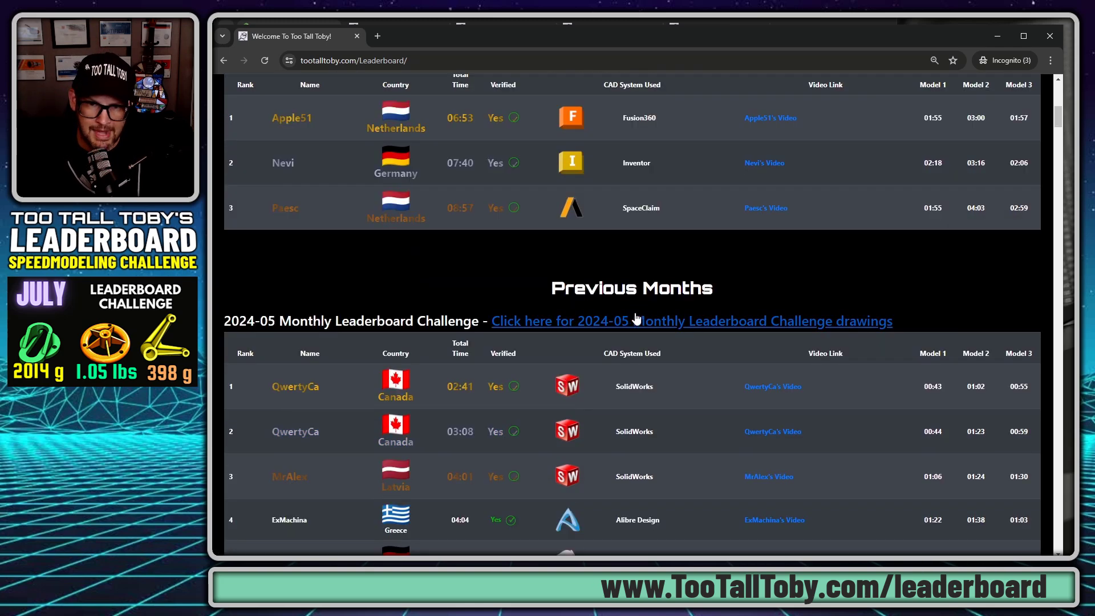
scroll(638, 304, "up", 3)
scroll(632, 359, "down", 2)
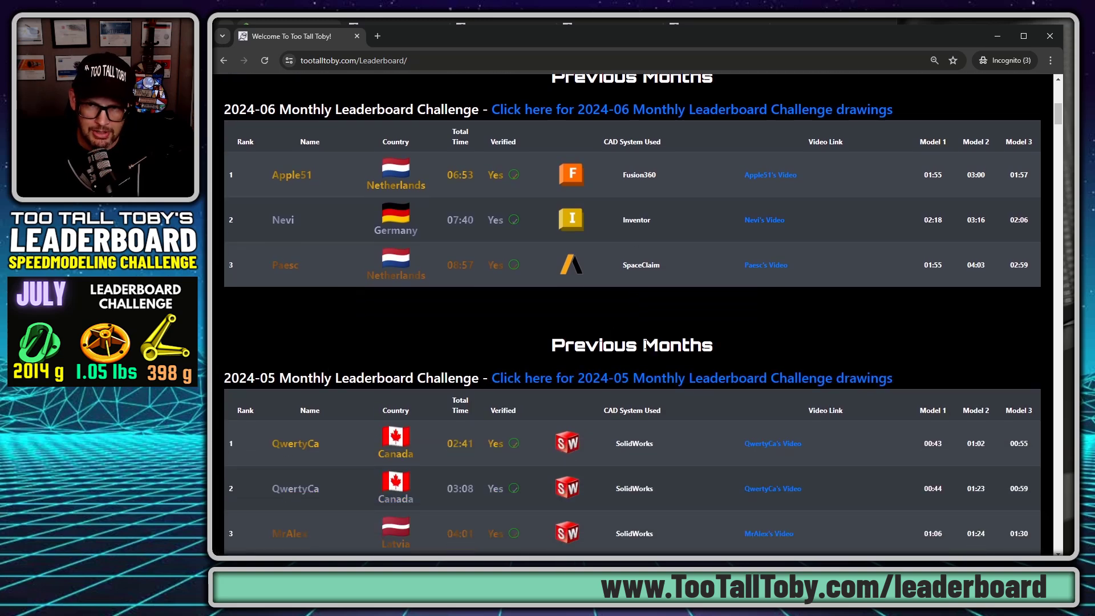
Examine the 2024-05 challenge standings, comparing total times and CAD systems used, and continue to the 2024-04 standings.
scroll(654, 327, "down", 5)
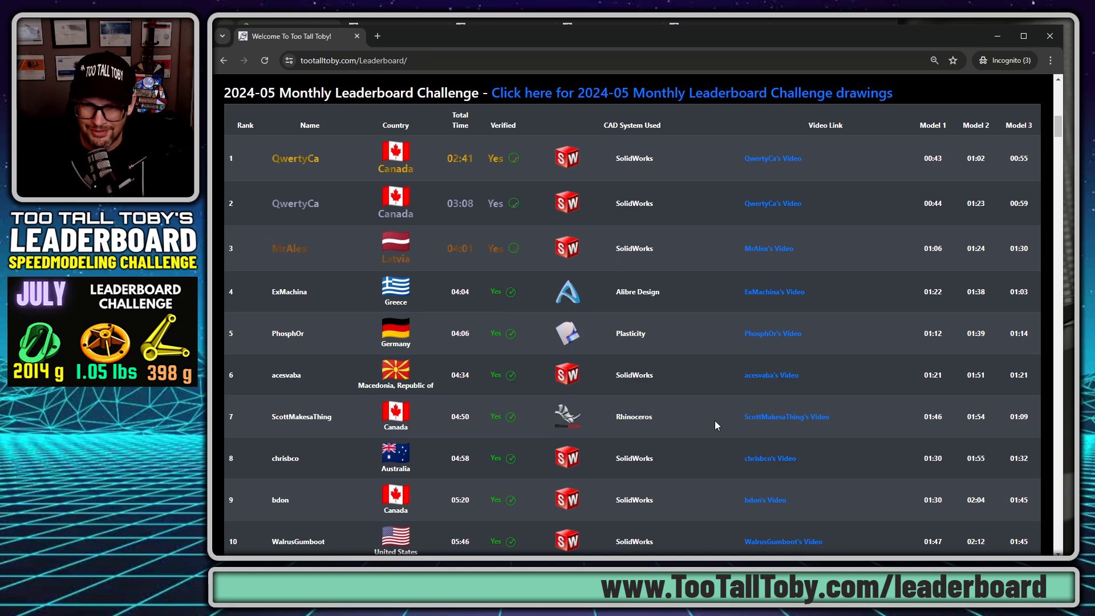
scroll(669, 415, "down", 2)
scroll(668, 414, "down", 1)
left_click_drag(647, 164, 462, 165)
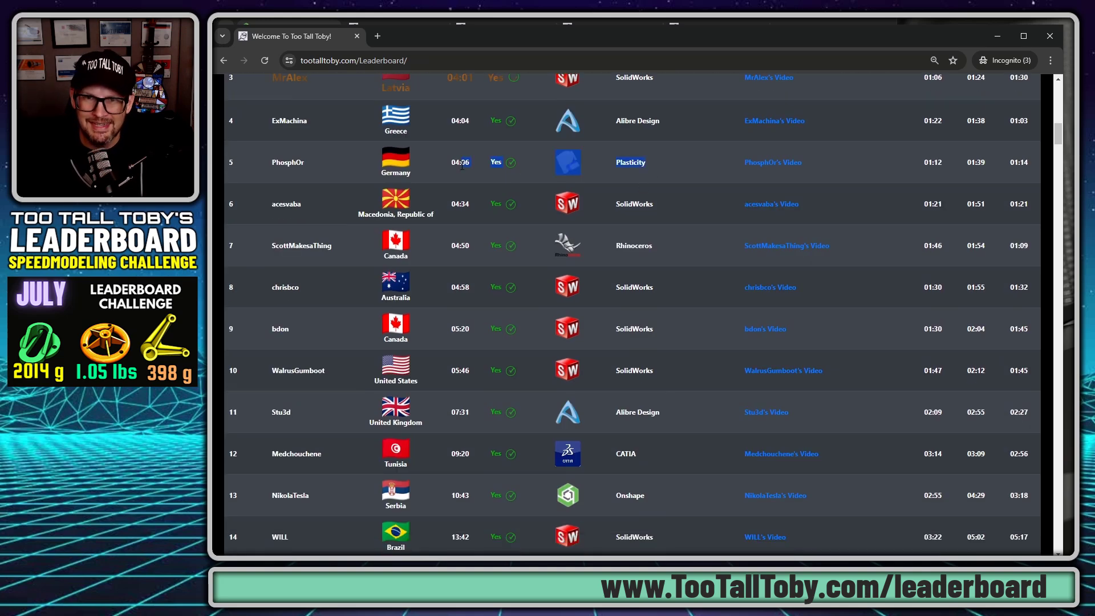
left_click(677, 155)
scroll(649, 226, "up", 2)
left_click_drag(525, 231, 631, 230)
scroll(653, 237, "down", 7)
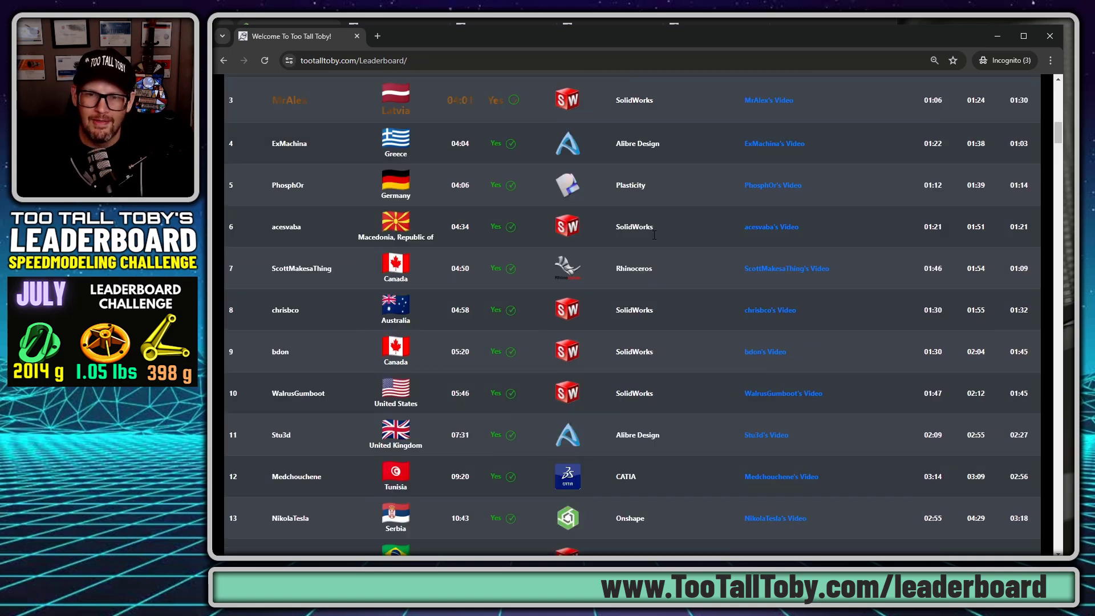
scroll(652, 235, "down", 5)
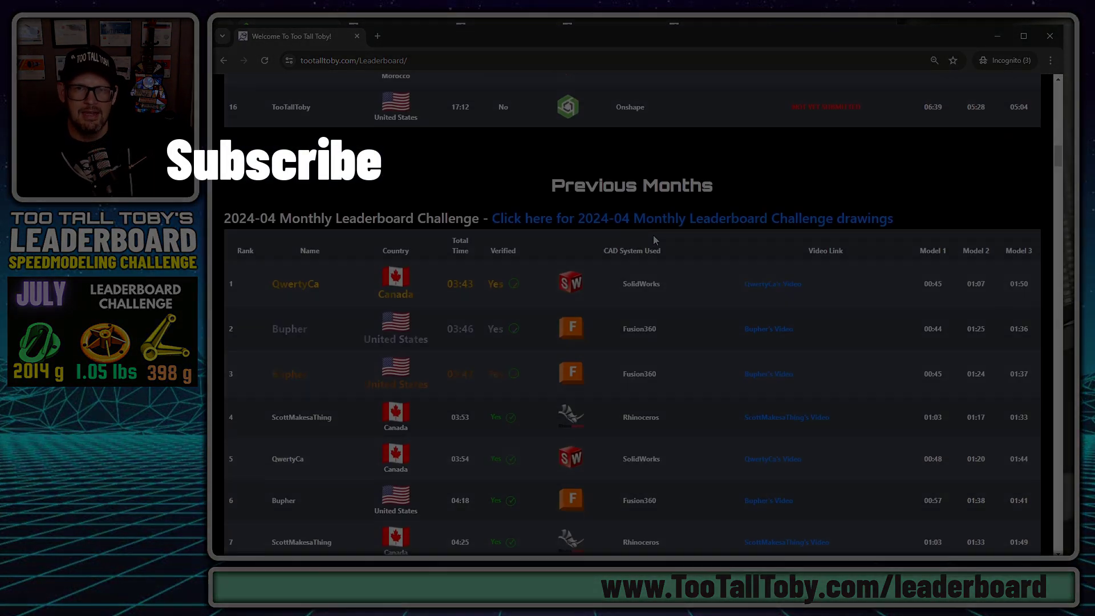